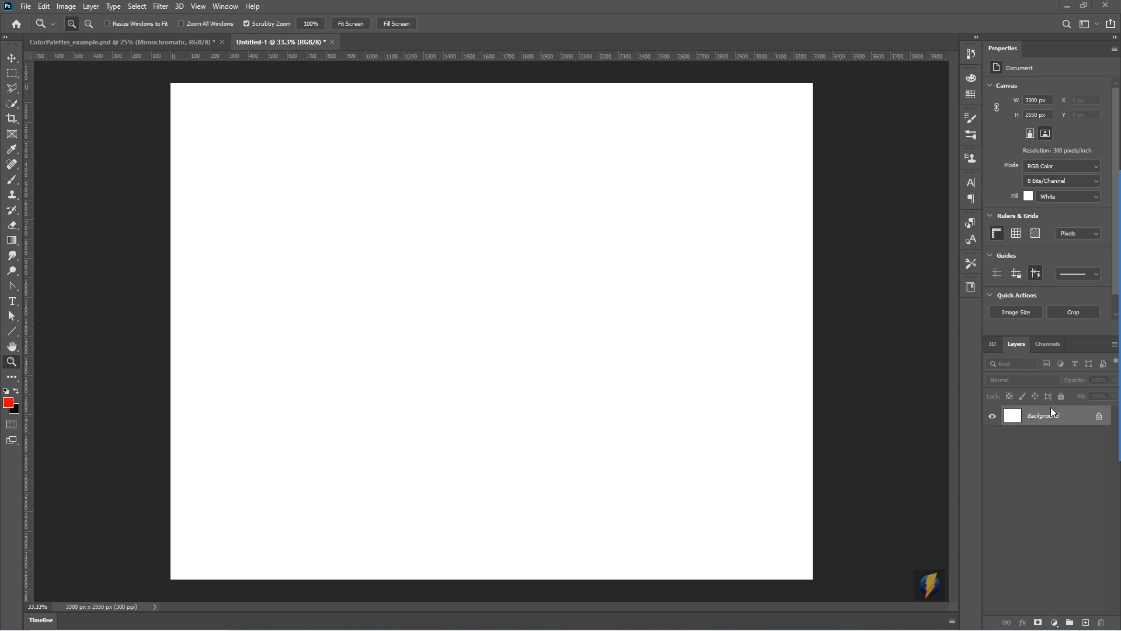
# - Fill the Background layer with 50% Gray in Normal mode at 100% opacity
pyautogui.click(44, 9)
pyautogui.click(55, 187)
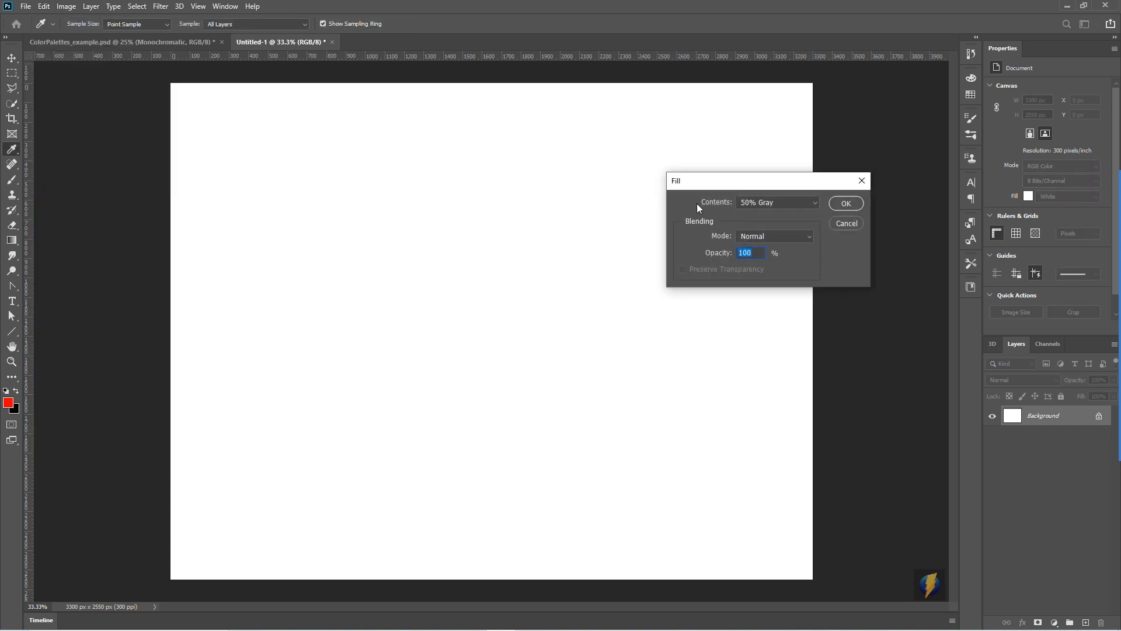
pyautogui.click(712, 329)
pyautogui.moveTo(605, 391)
pyautogui.mouseDown()
pyautogui.moveTo(733, 214)
pyautogui.moveTo(761, 196)
pyautogui.moveTo(759, 210)
pyautogui.mouseUp()
pyautogui.click(849, 207)
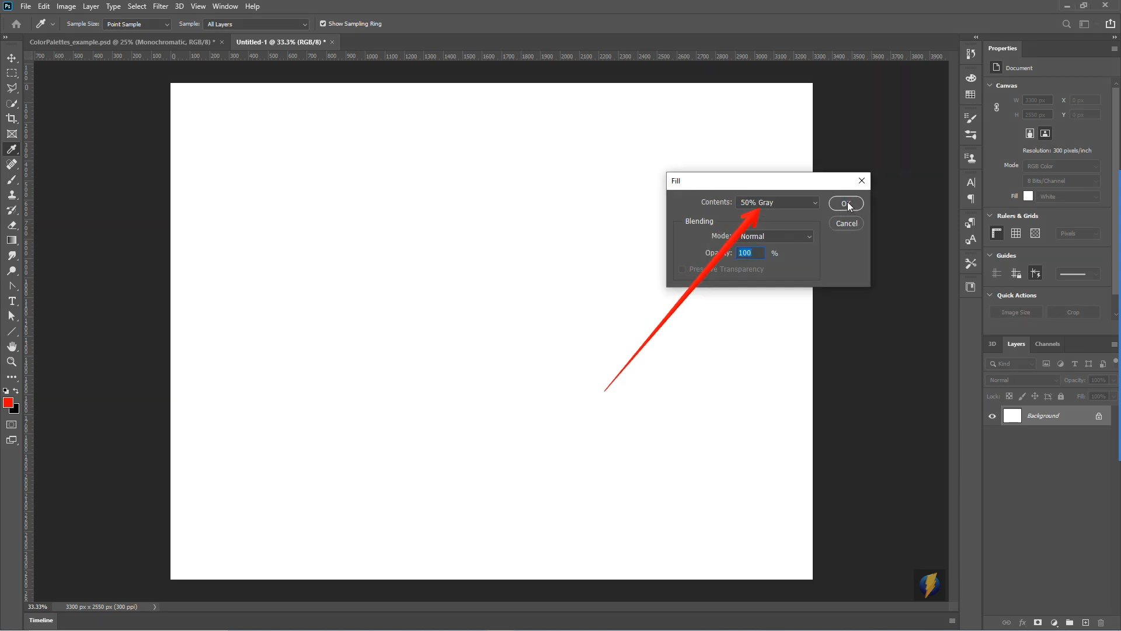
pyautogui.click(847, 204)
pyautogui.press('z')
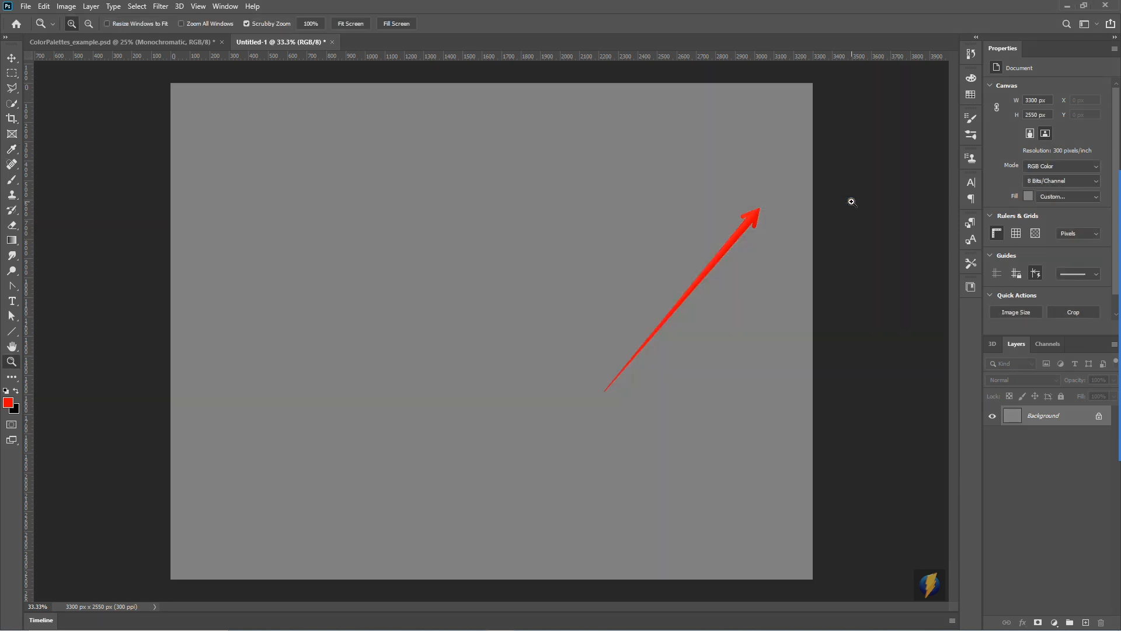
# - Switch to the Brush tool and add a new empty layer above the Background
pyautogui.press('b')
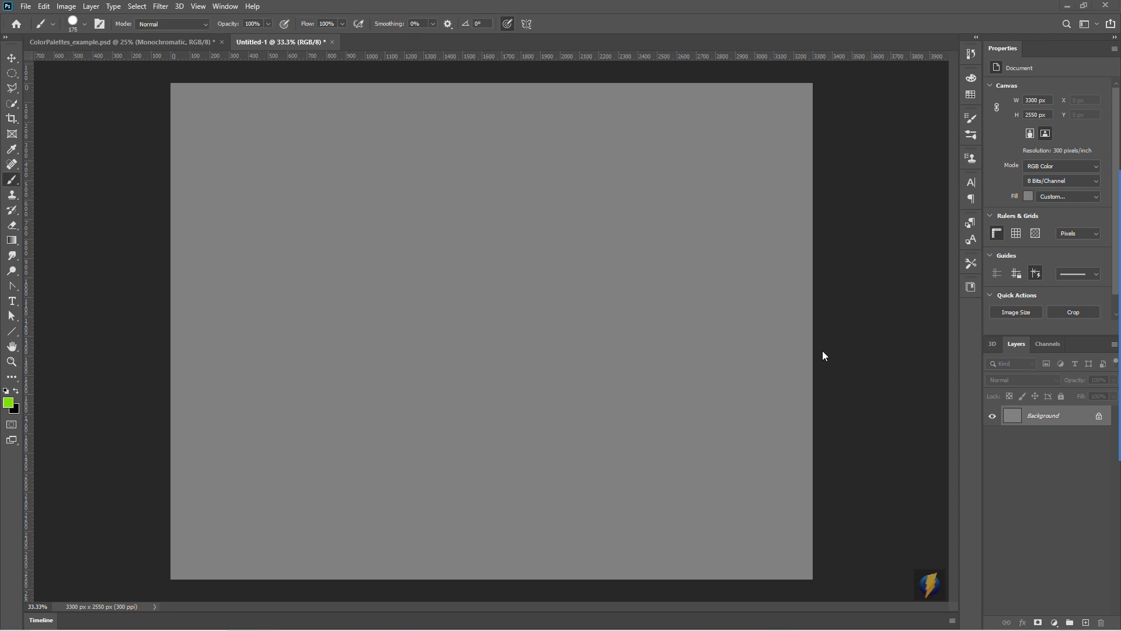
pyautogui.click(1085, 623)
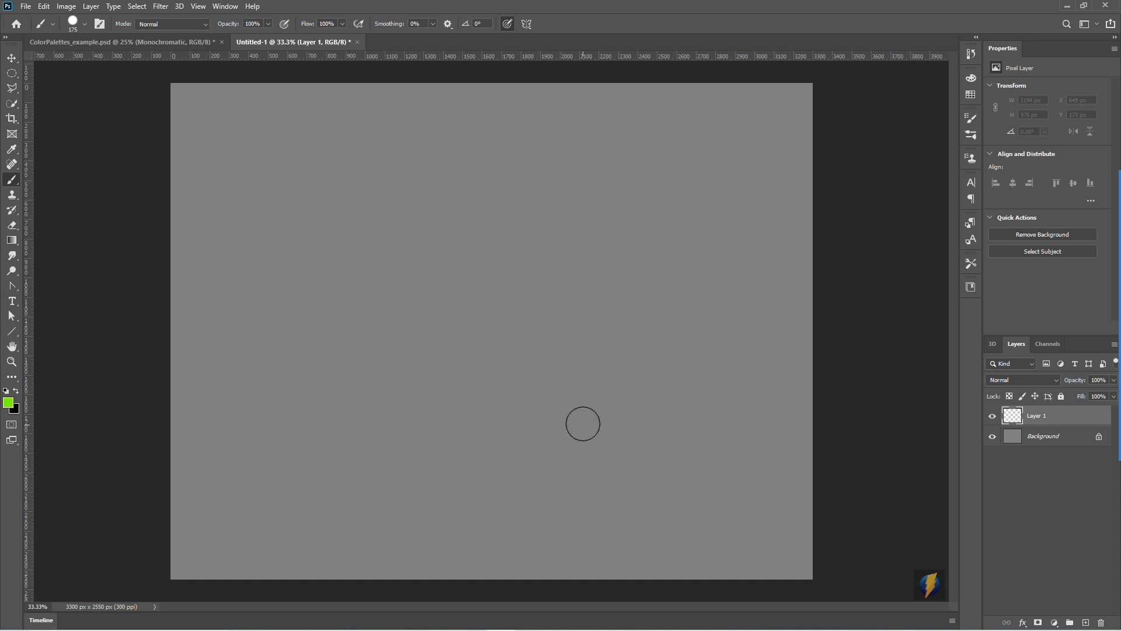
# - Set the foreground colour to pure blue, 0000ff, by choosing a hue of 240° in the Color Picker
pyautogui.click(1095, 347)
pyautogui.moveTo(611, 341); pyautogui.dragTo(24, 406)
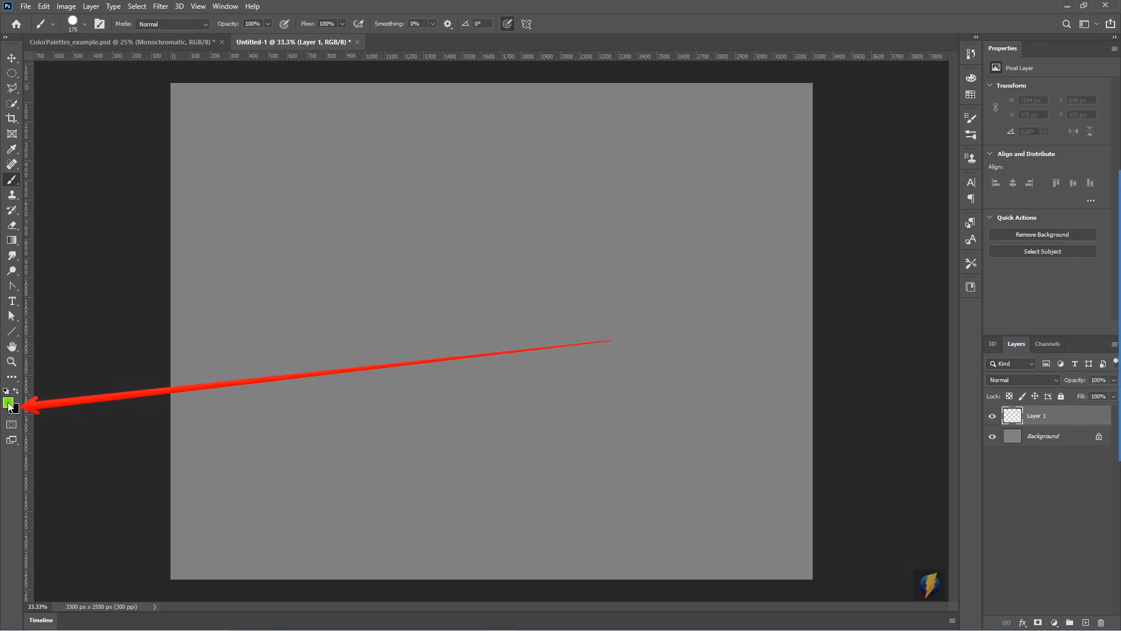
pyautogui.click(8, 403)
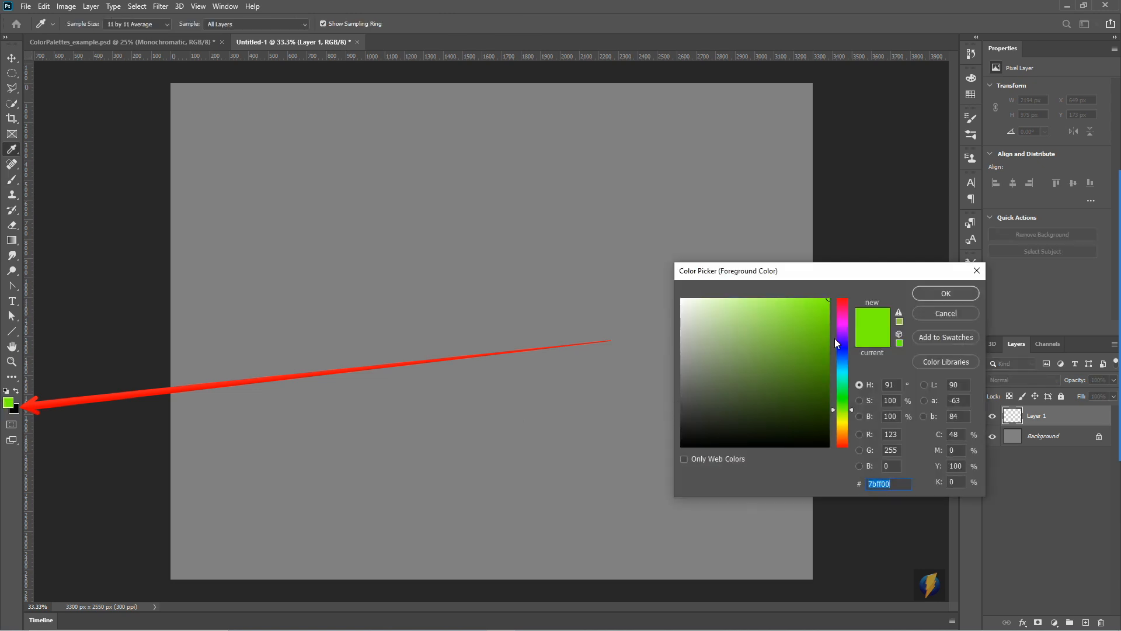
pyautogui.moveTo(851, 324); pyautogui.dragTo(855, 349)
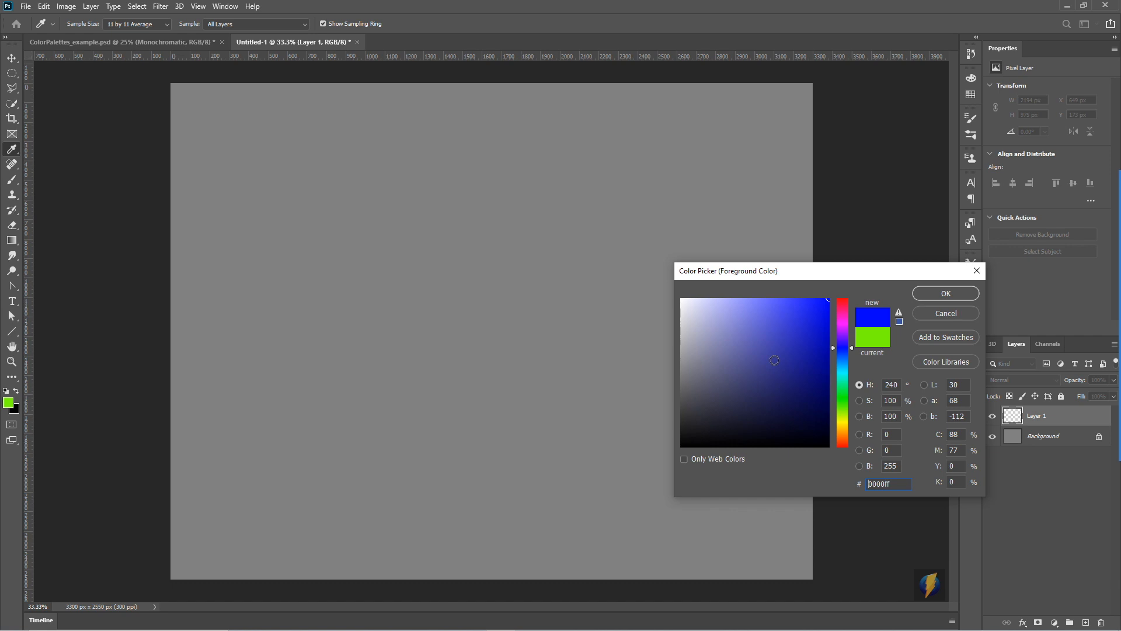
pyautogui.click(947, 292)
pyautogui.press('b')
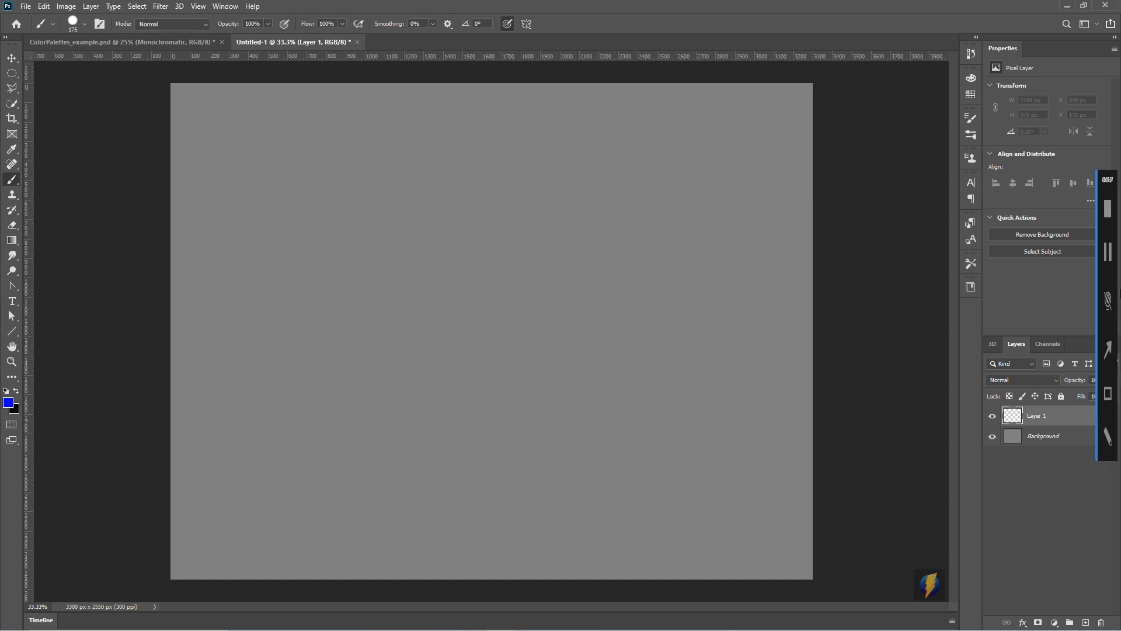
# - Show the Swatches panel beside the canvas
pyautogui.click(1098, 351)
pyautogui.moveTo(814, 295); pyautogui.dragTo(961, 97)
pyautogui.click(973, 96)
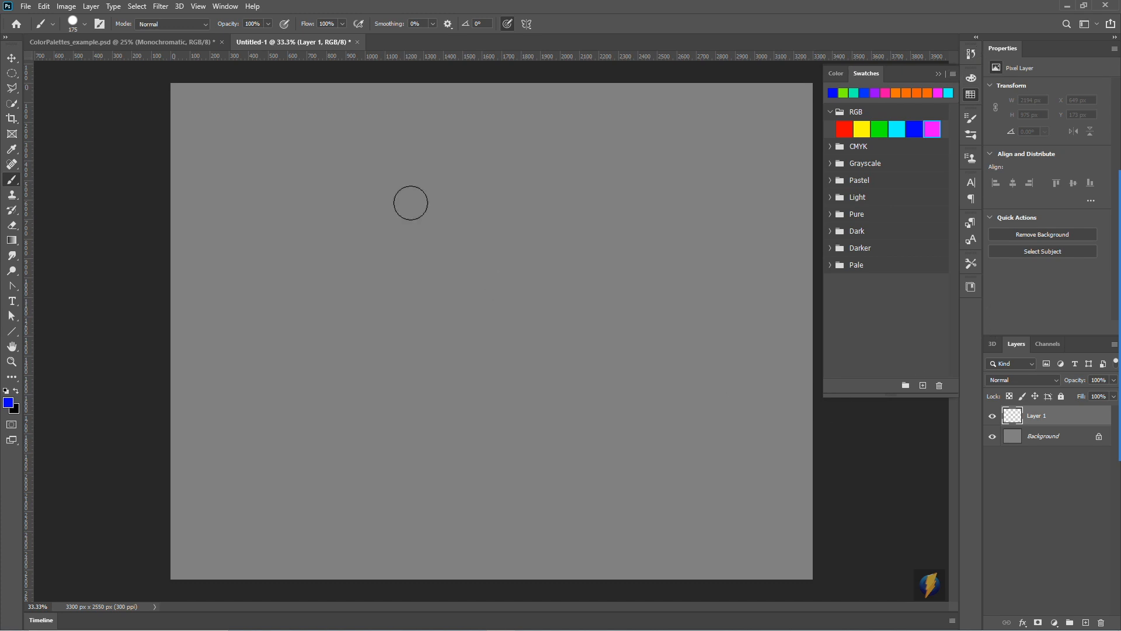
pyautogui.click(225, 6)
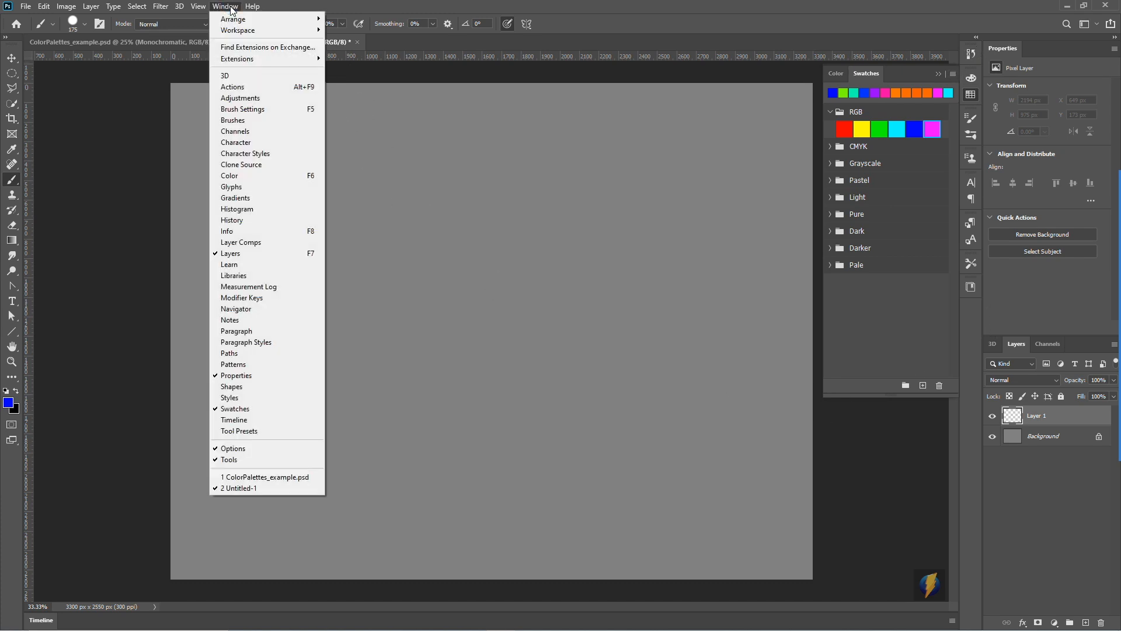
pyautogui.click(255, 408)
pyautogui.click(226, 7)
pyautogui.click(267, 408)
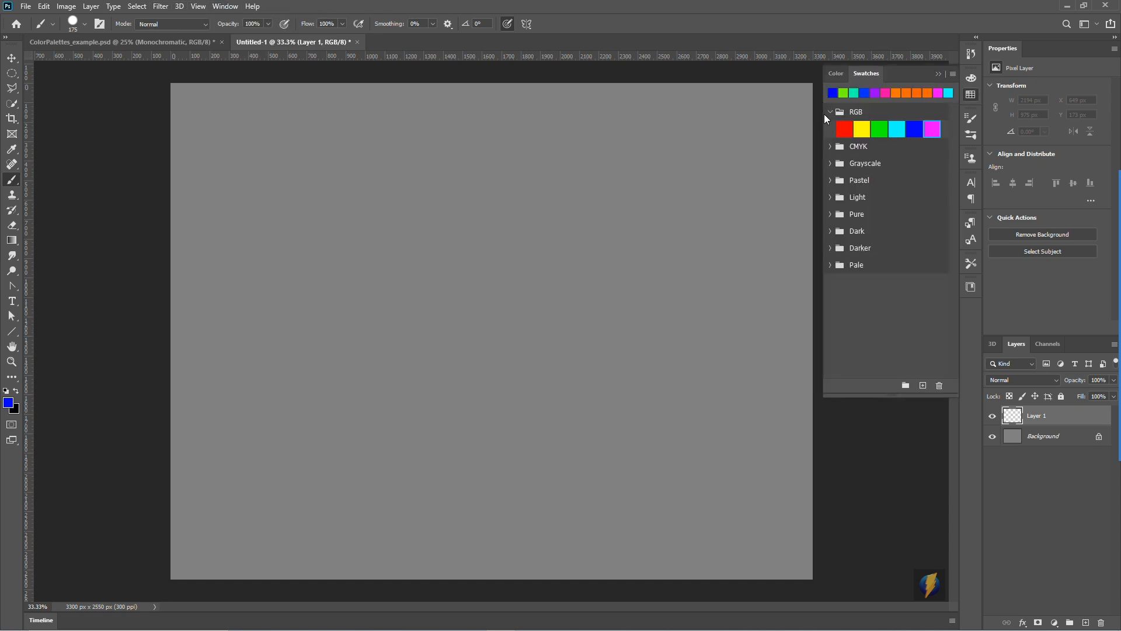
# - Look through the RGB, CMYK, Grayscale and Pastel swatch groups, leaving only the RGB group expanded
pyautogui.click(830, 111)
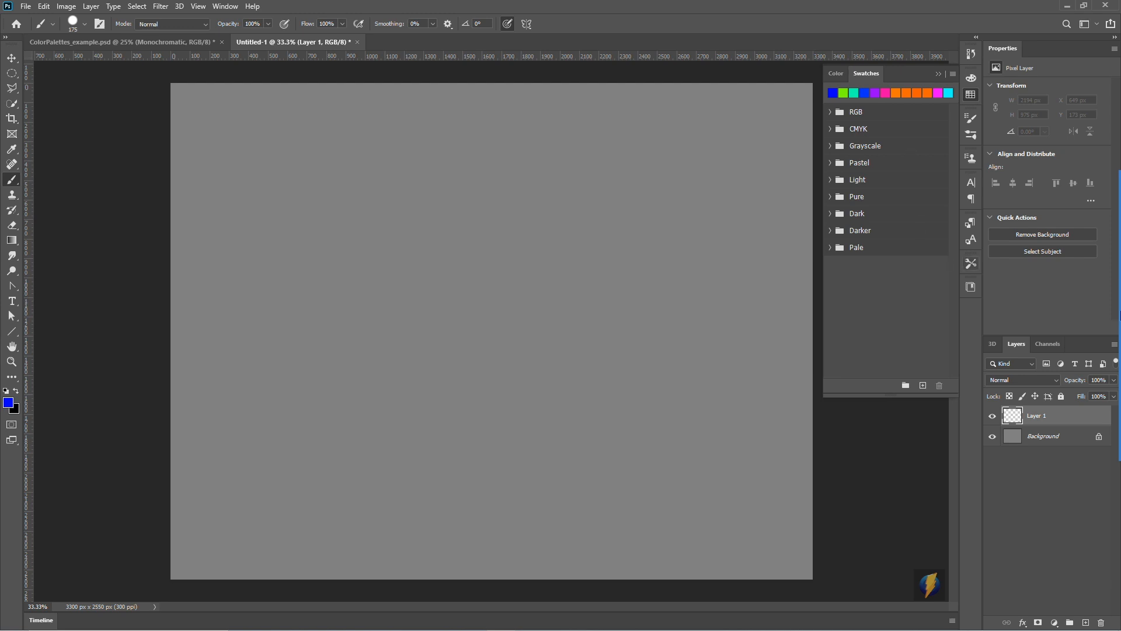
pyautogui.click(1096, 350)
pyautogui.moveTo(566, 270)
pyautogui.mouseDown()
pyautogui.moveTo(813, 113)
pyautogui.moveTo(826, 212)
pyautogui.moveTo(822, 111)
pyautogui.mouseUp()
pyautogui.click(829, 111)
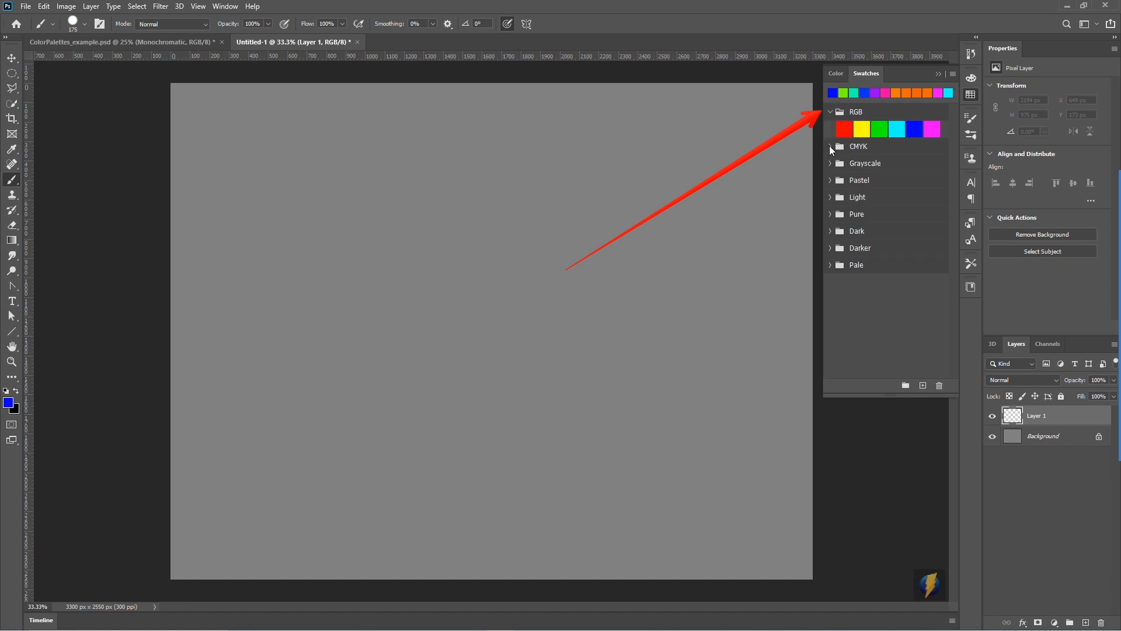
pyautogui.click(830, 146)
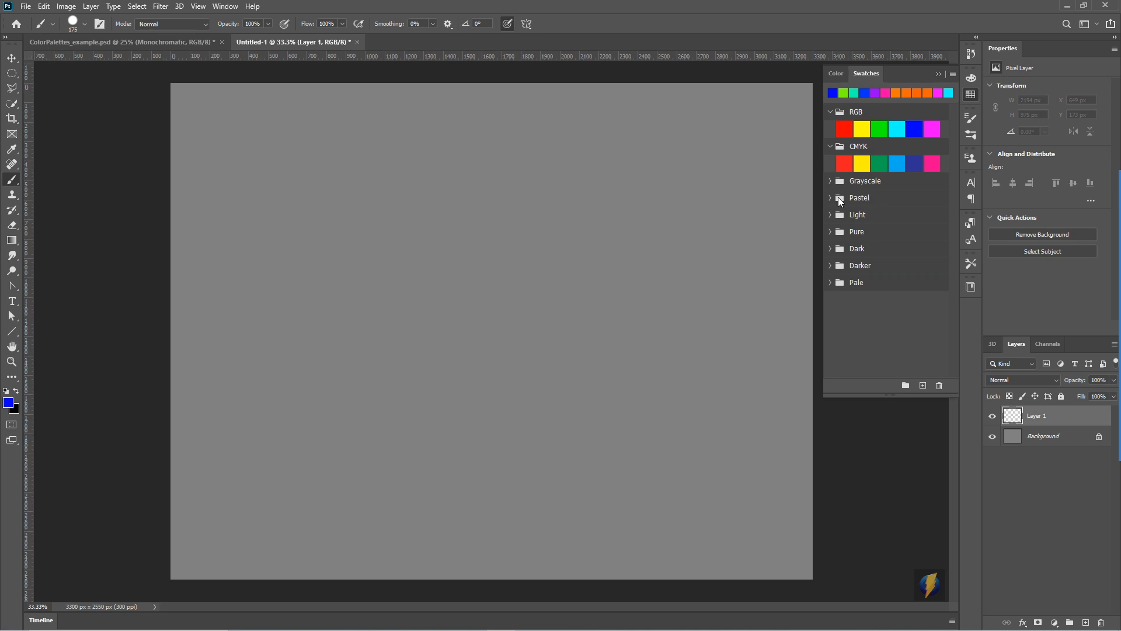
pyautogui.click(830, 181)
pyautogui.click(830, 181)
pyautogui.click(830, 197)
pyautogui.click(827, 196)
pyautogui.click(831, 147)
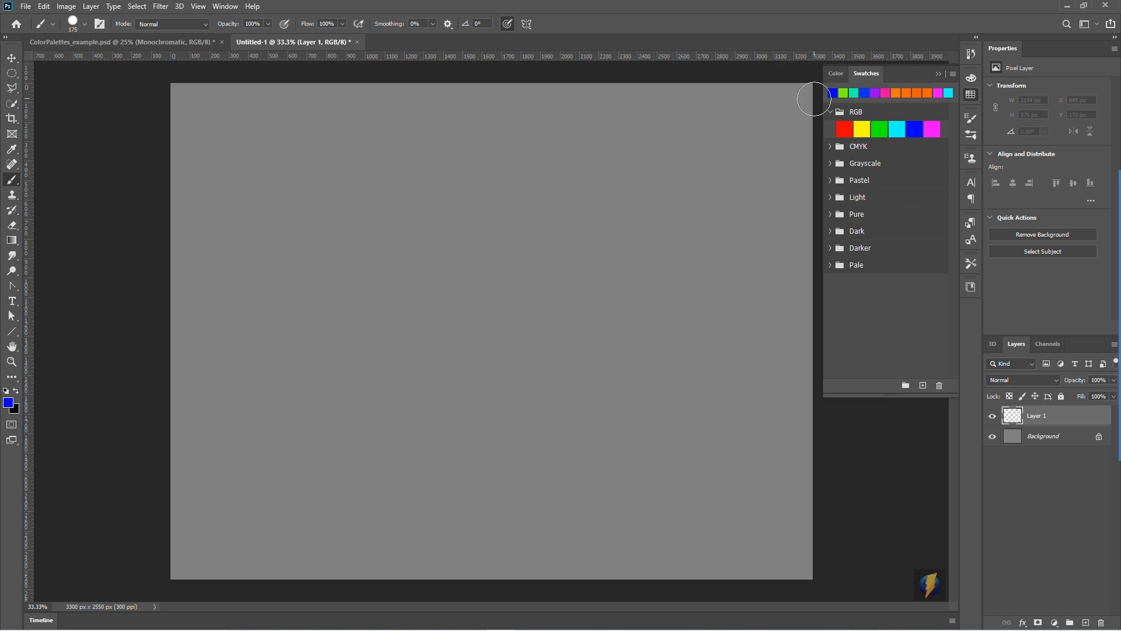
# - Paint a triangle of round blobs in the canvas's upper-left area using RGB swatches: red on top, green lower left, blue lower right
pyautogui.click(844, 129)
pyautogui.moveTo(332, 147); pyautogui.dragTo(333, 147)
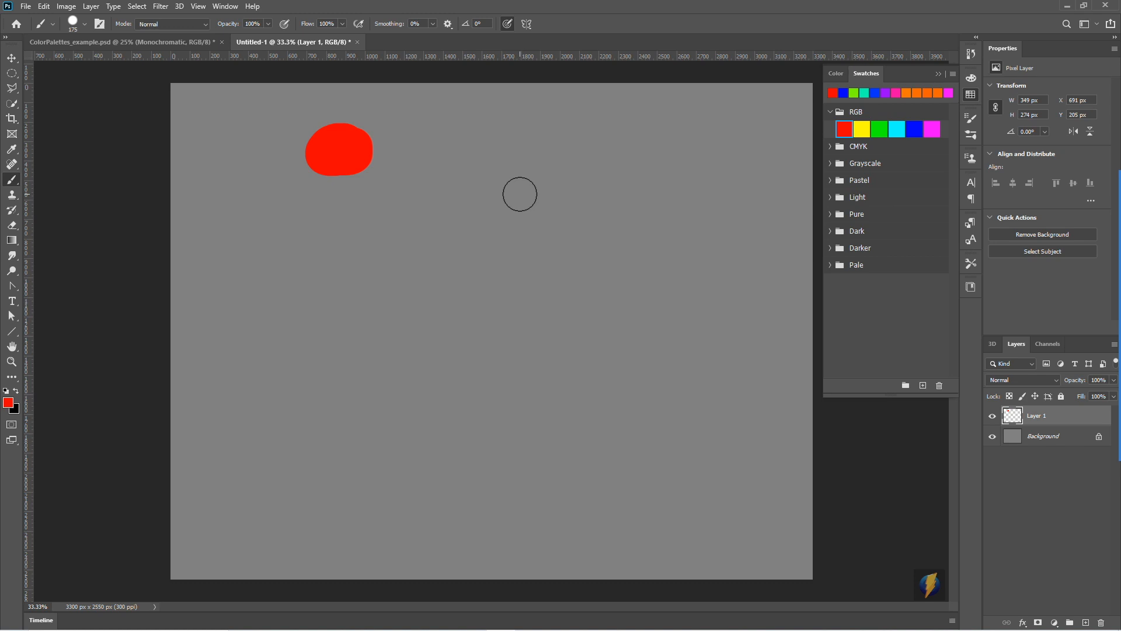
pyautogui.click(880, 128)
pyautogui.moveTo(283, 226)
pyautogui.mouseDown()
pyautogui.moveTo(283, 243)
pyautogui.moveTo(266, 242)
pyautogui.moveTo(270, 233)
pyautogui.moveTo(275, 251)
pyautogui.mouseUp()
pyautogui.click(914, 128)
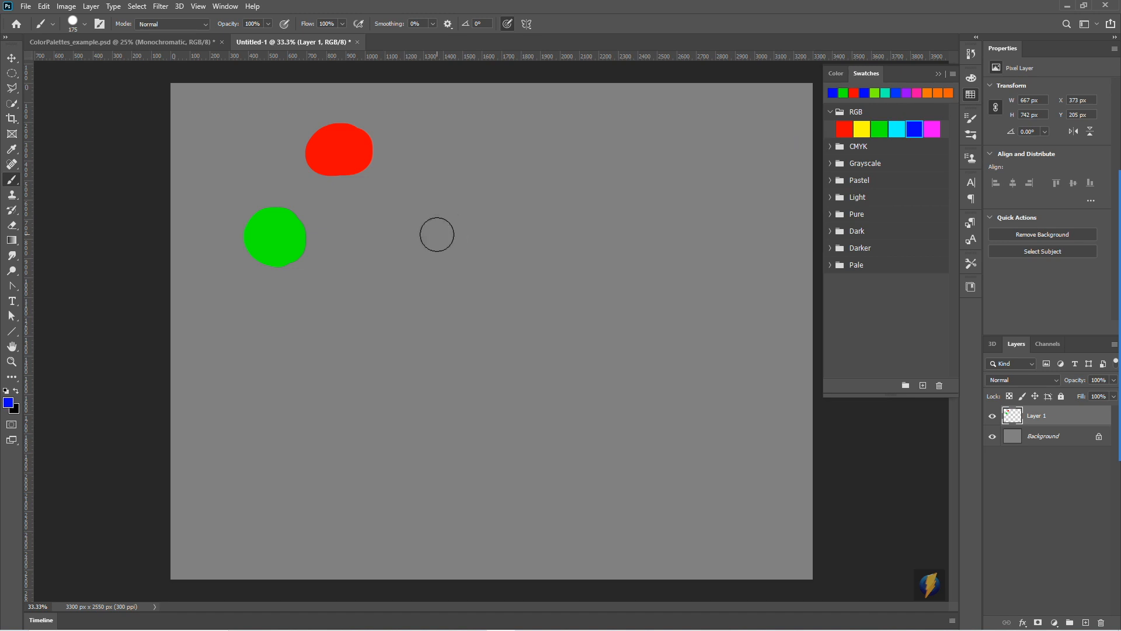
pyautogui.click(392, 228)
pyautogui.moveTo(392, 227)
pyautogui.mouseDown()
pyautogui.moveTo(405, 243)
pyautogui.moveTo(375, 212)
pyautogui.moveTo(388, 223)
pyautogui.mouseUp()
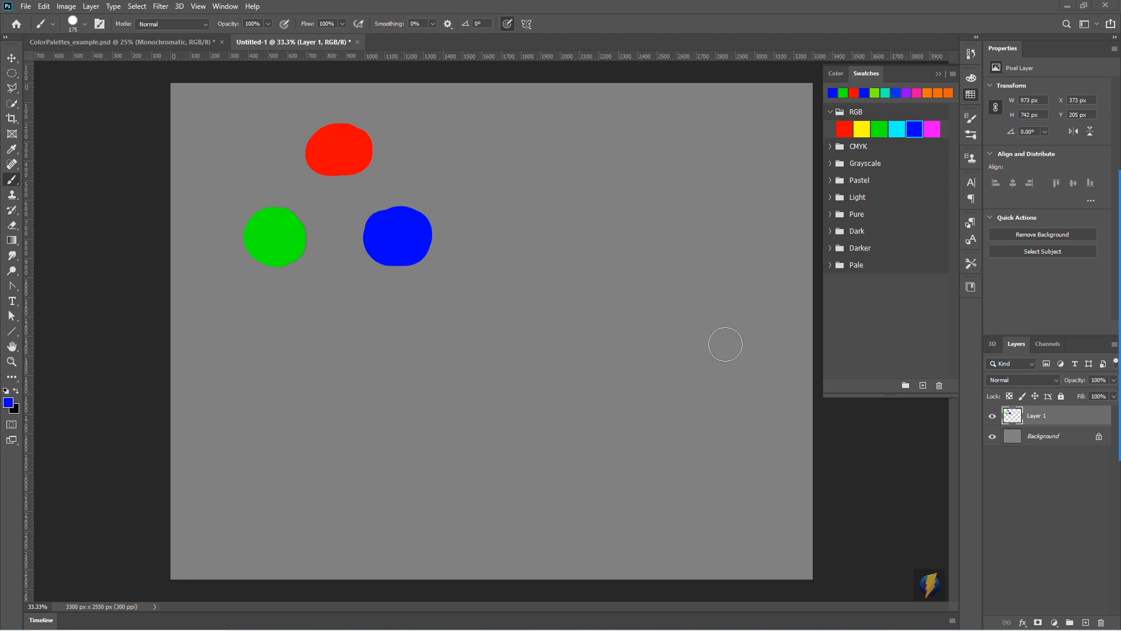
# - Complete the colour ring by painting yellow between red and green, cyan between green and blue, and magenta between blue and red
pyautogui.click(863, 126)
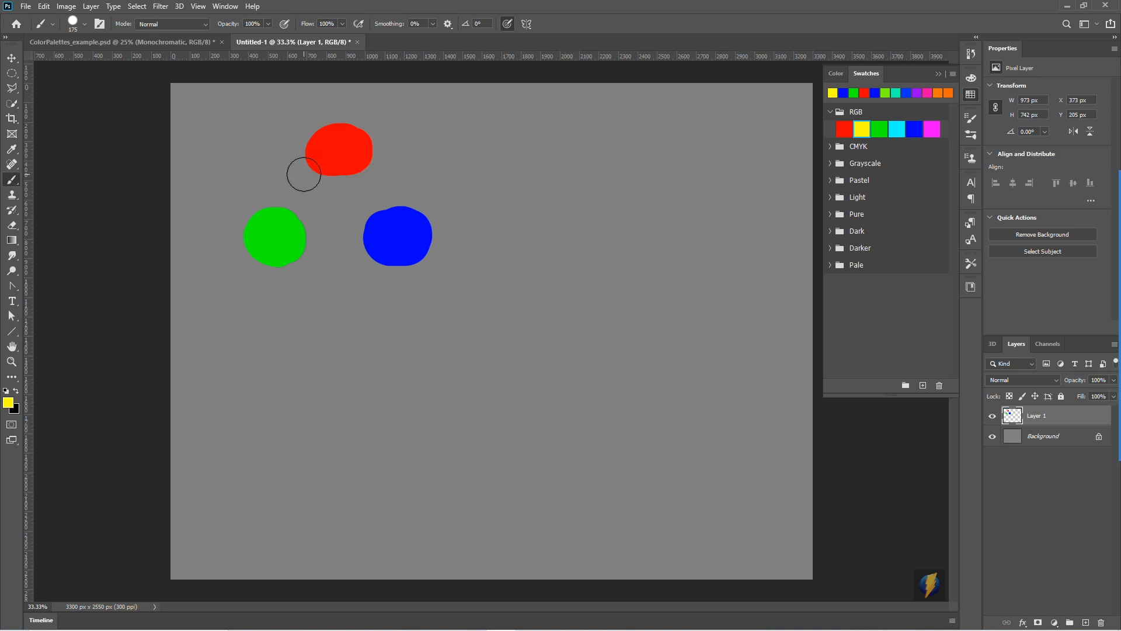
pyautogui.moveTo(304, 174)
pyautogui.mouseDown()
pyautogui.moveTo(263, 174)
pyautogui.moveTo(296, 175)
pyautogui.mouseUp()
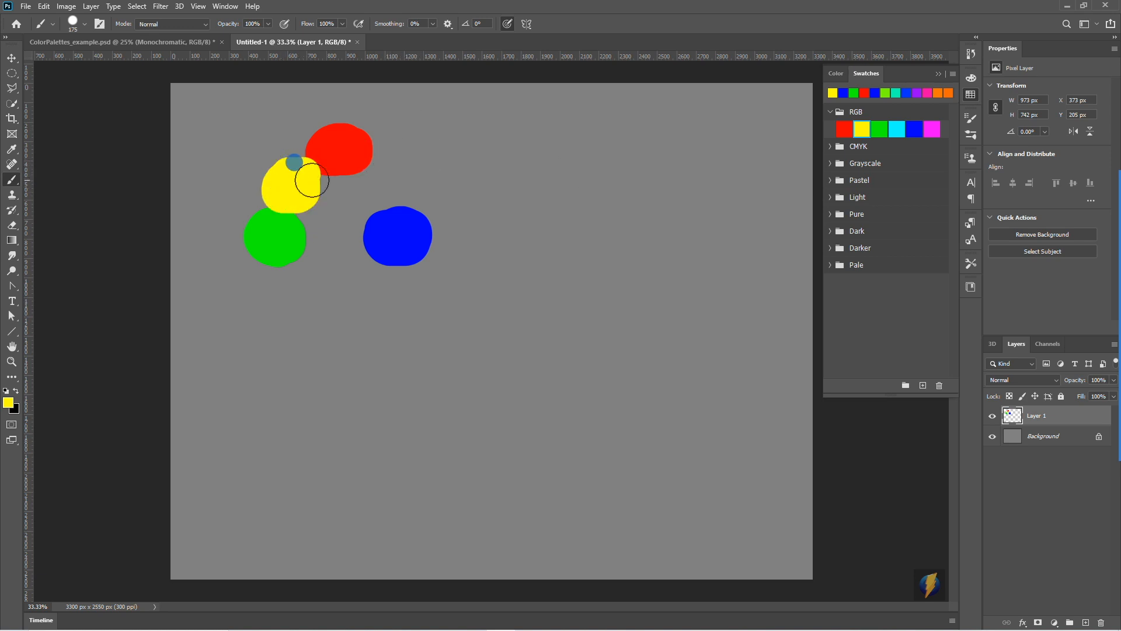
pyautogui.click(897, 128)
pyautogui.moveTo(333, 257)
pyautogui.mouseDown()
pyautogui.moveTo(320, 257)
pyautogui.moveTo(325, 266)
pyautogui.moveTo(350, 251)
pyautogui.moveTo(336, 261)
pyautogui.mouseUp()
pyautogui.click(932, 129)
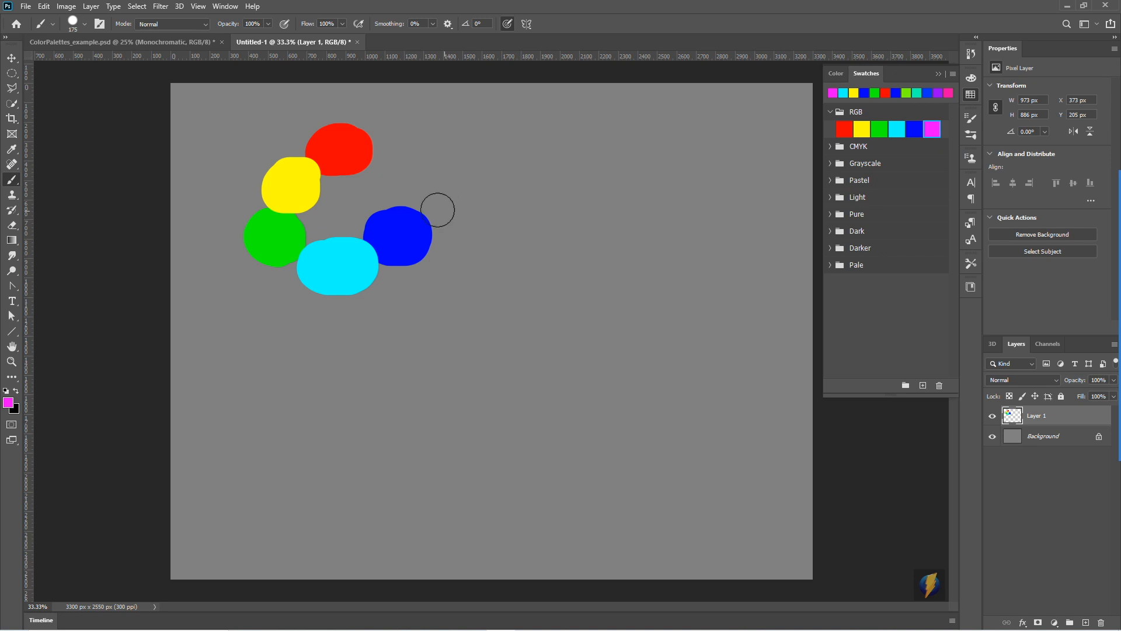
pyautogui.moveTo(383, 170)
pyautogui.mouseDown()
pyautogui.moveTo(388, 191)
pyautogui.moveTo(403, 178)
pyautogui.moveTo(380, 183)
pyautogui.moveTo(393, 170)
pyautogui.moveTo(383, 160)
pyautogui.moveTo(395, 168)
pyautogui.mouseUp()
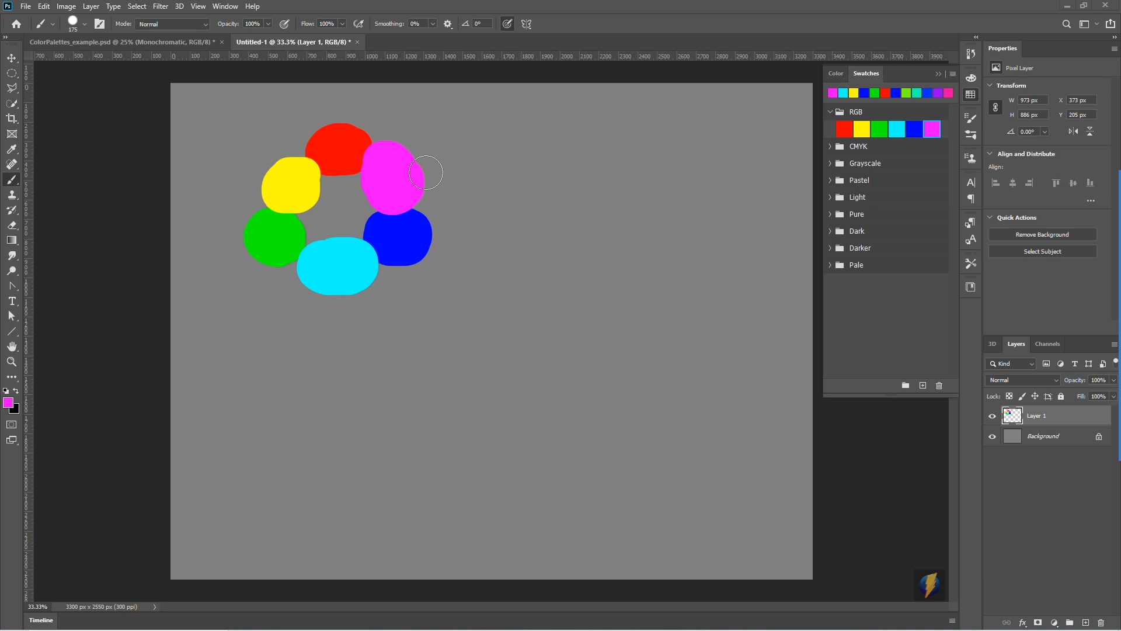
pyautogui.click(410, 177)
# - Switch to the Eyedropper tool and set its sample size to Point Sample
pyautogui.click(1099, 349)
pyautogui.moveTo(488, 474)
pyautogui.mouseDown()
pyautogui.moveTo(323, 451)
pyautogui.moveTo(13, 152)
pyautogui.mouseUp()
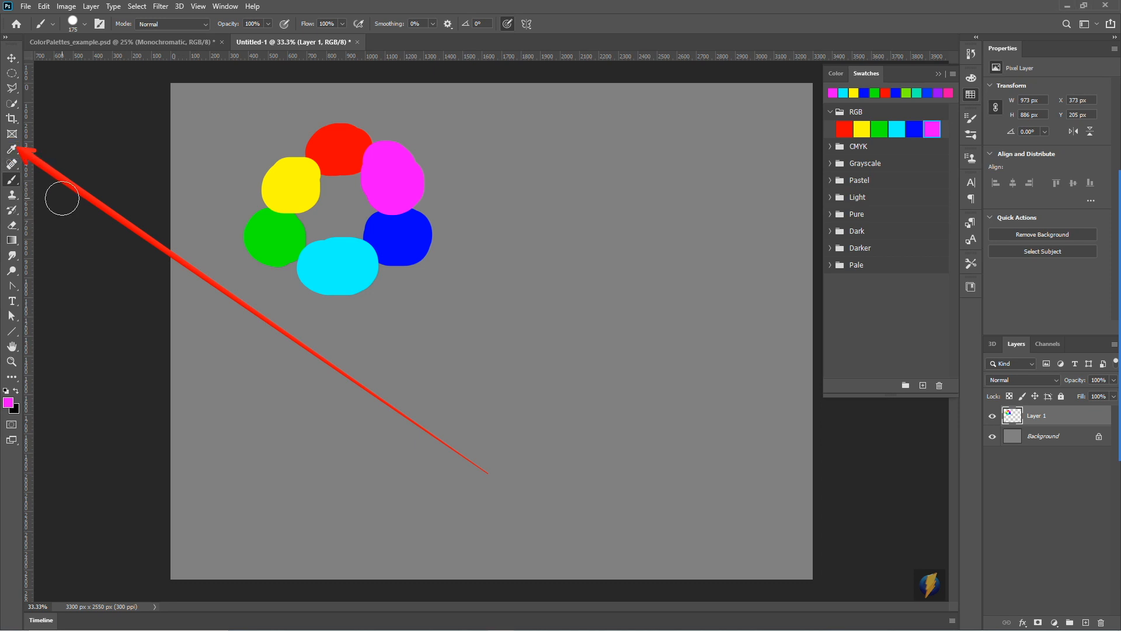
pyautogui.click(11, 149)
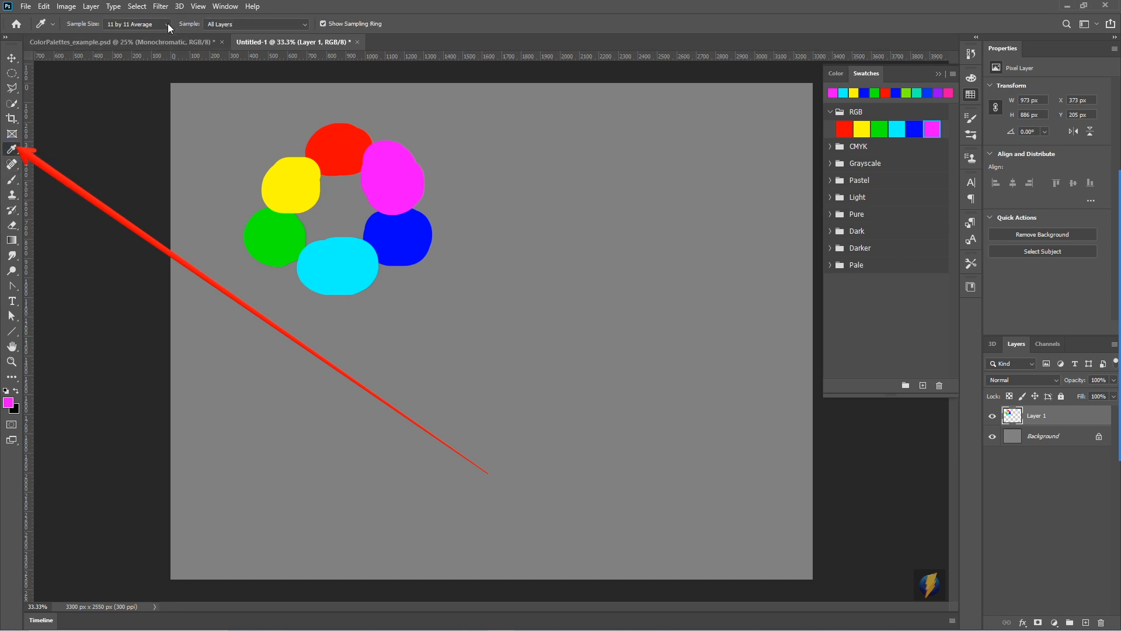
pyautogui.click(136, 24)
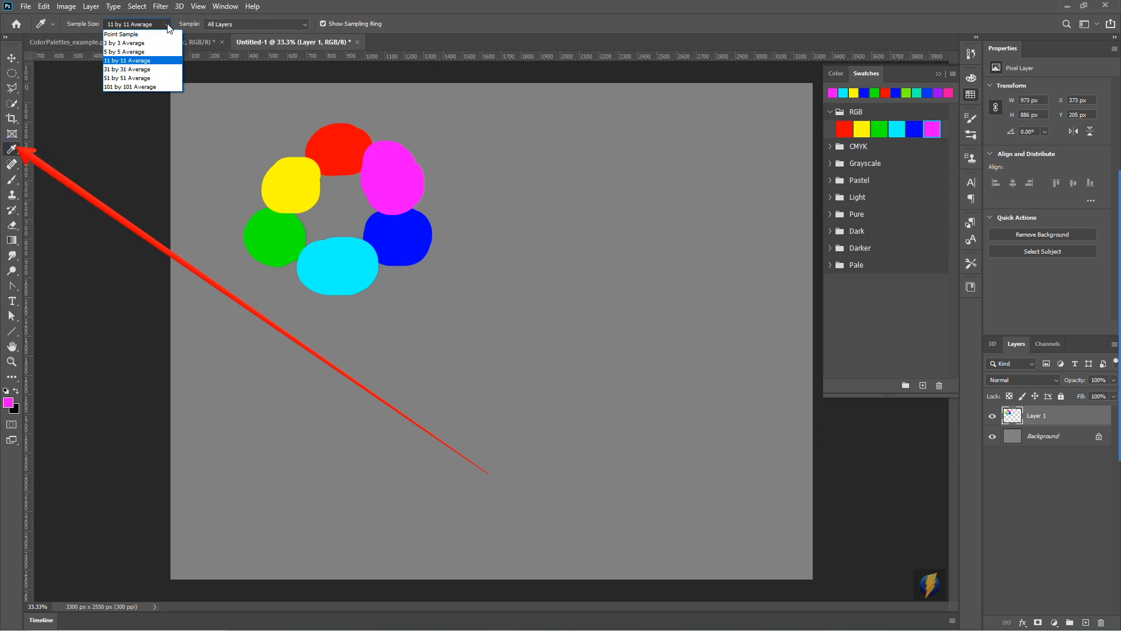
pyautogui.click(126, 35)
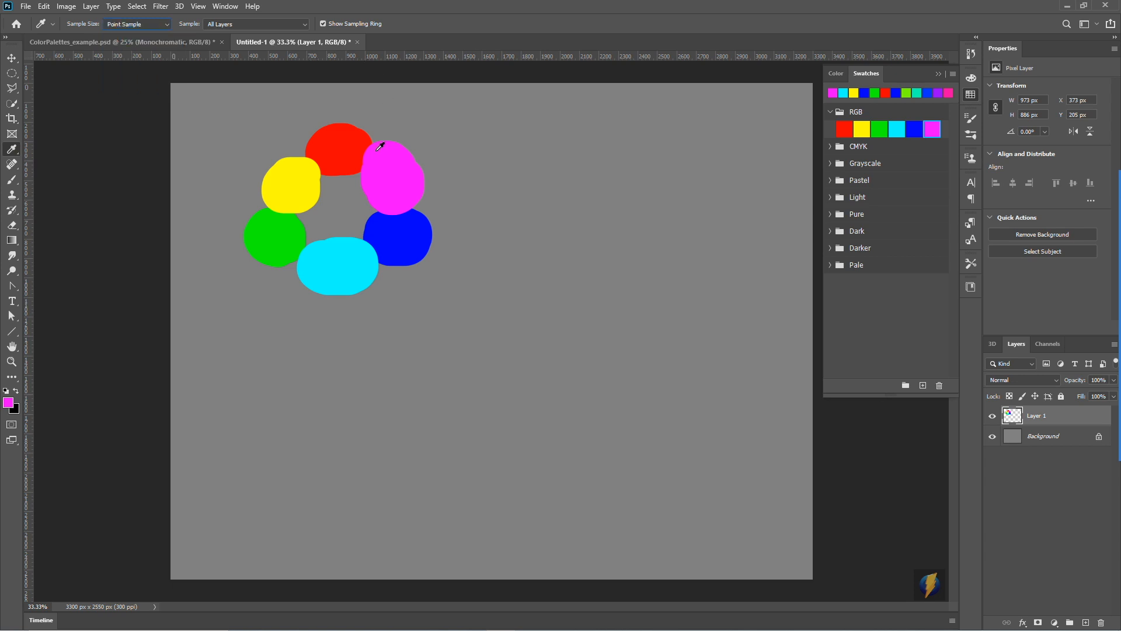
# - Sample each painted blob around the colour ring as the foreground colour, finishing with the gray of the background
pyautogui.click(332, 147)
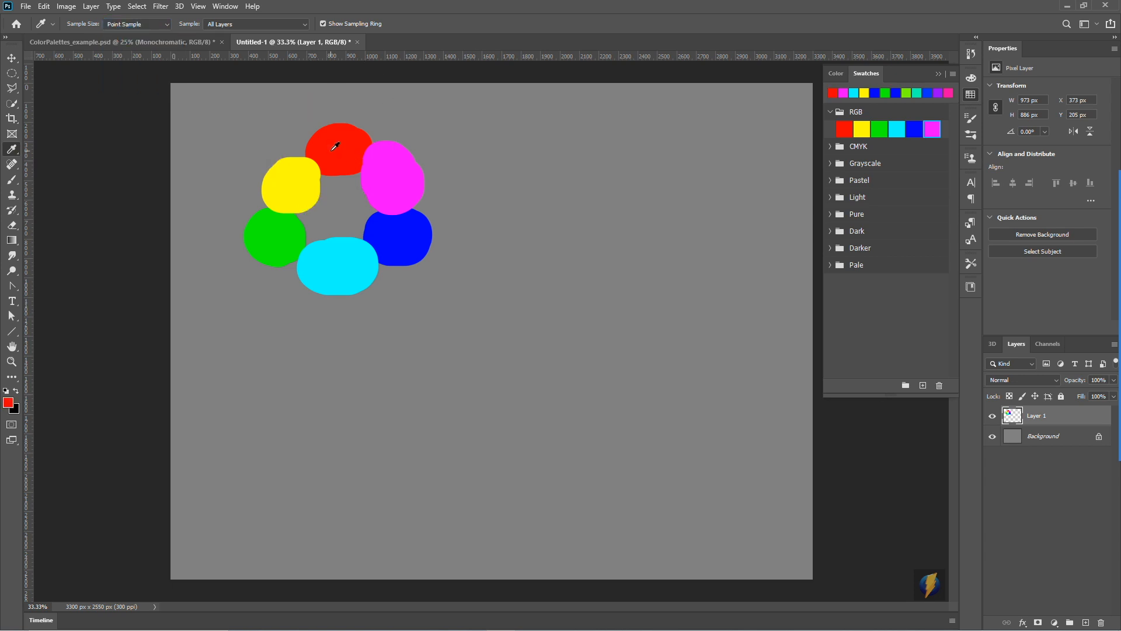
pyautogui.click(290, 177)
pyautogui.click(284, 236)
pyautogui.click(348, 259)
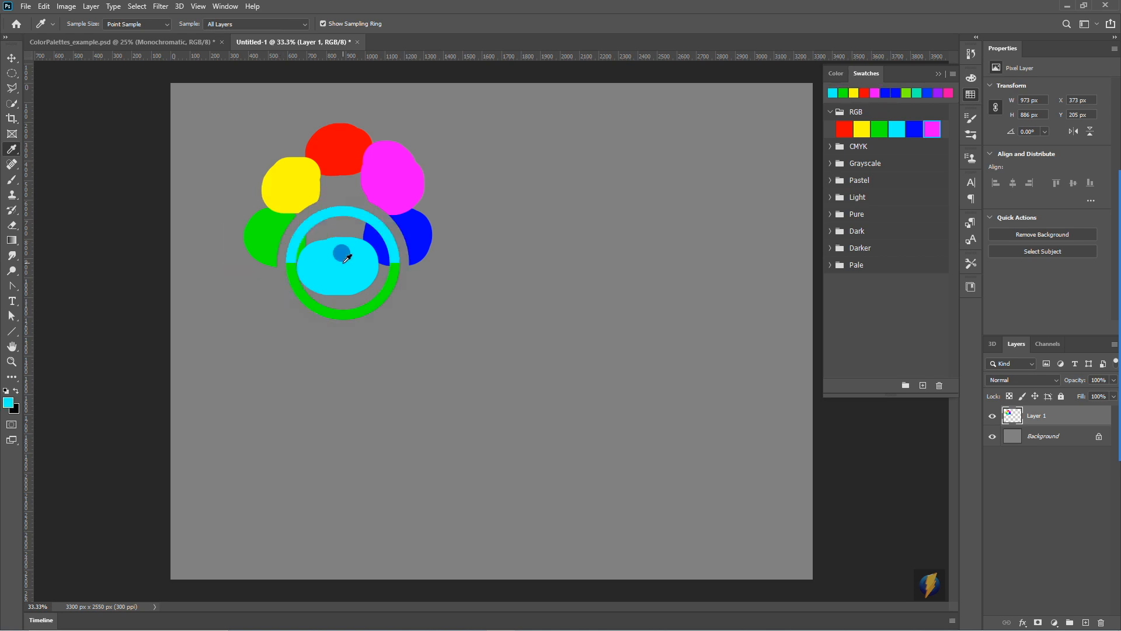
pyautogui.click(410, 242)
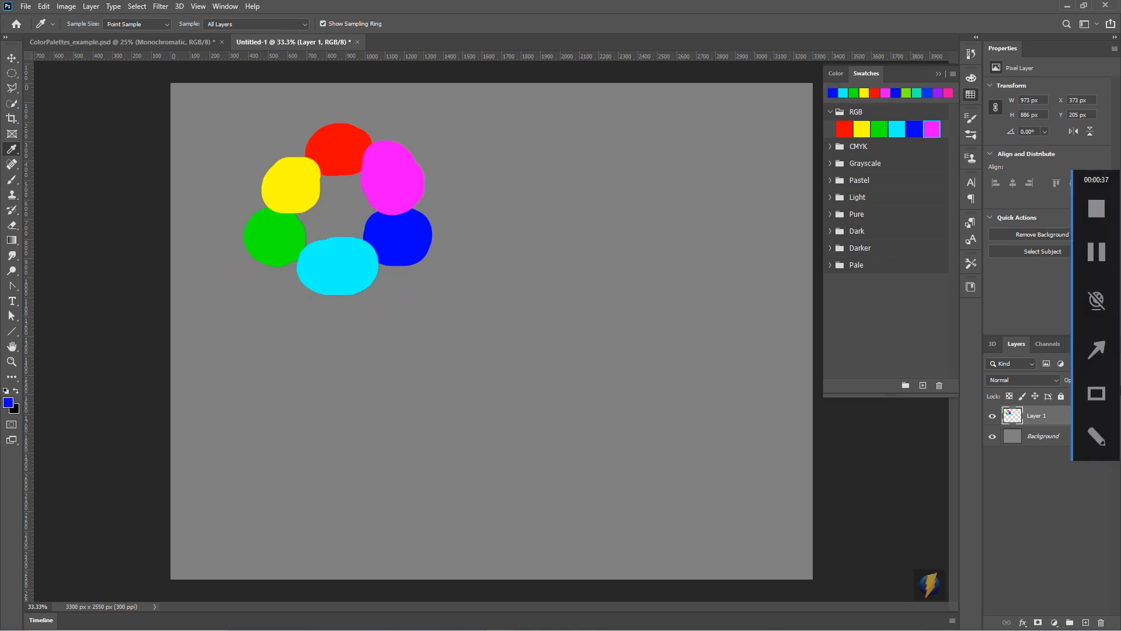
pyautogui.moveTo(638, 302)
pyautogui.mouseDown()
pyautogui.moveTo(205, 351)
pyautogui.moveTo(15, 401)
pyautogui.mouseUp()
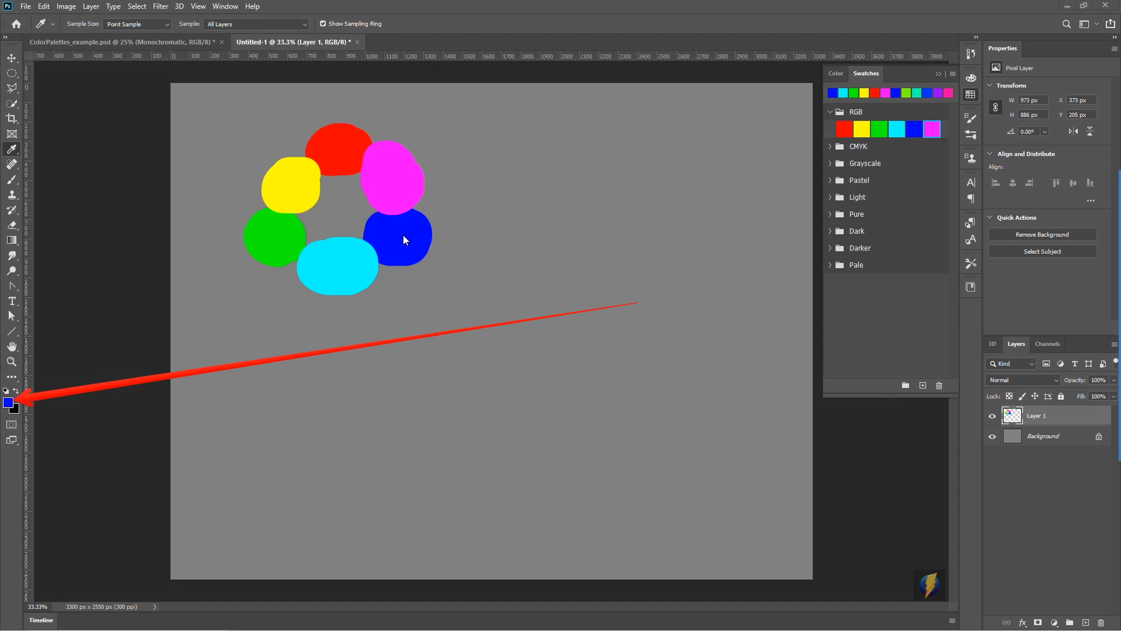
pyautogui.click(389, 175)
pyautogui.click(332, 152)
pyautogui.click(291, 176)
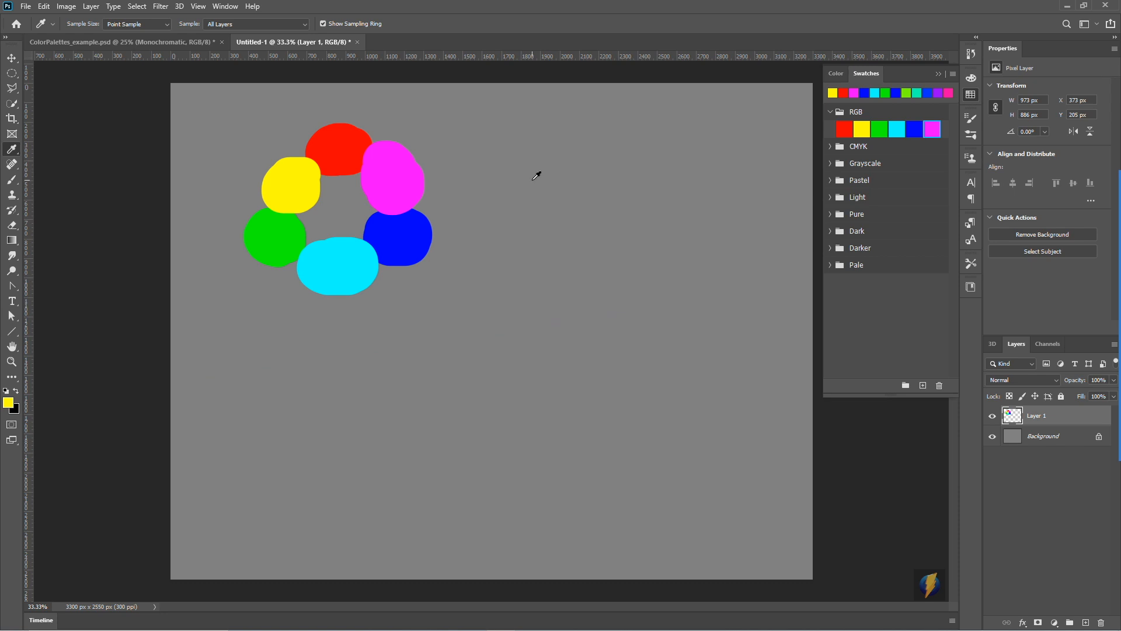
pyautogui.click(550, 165)
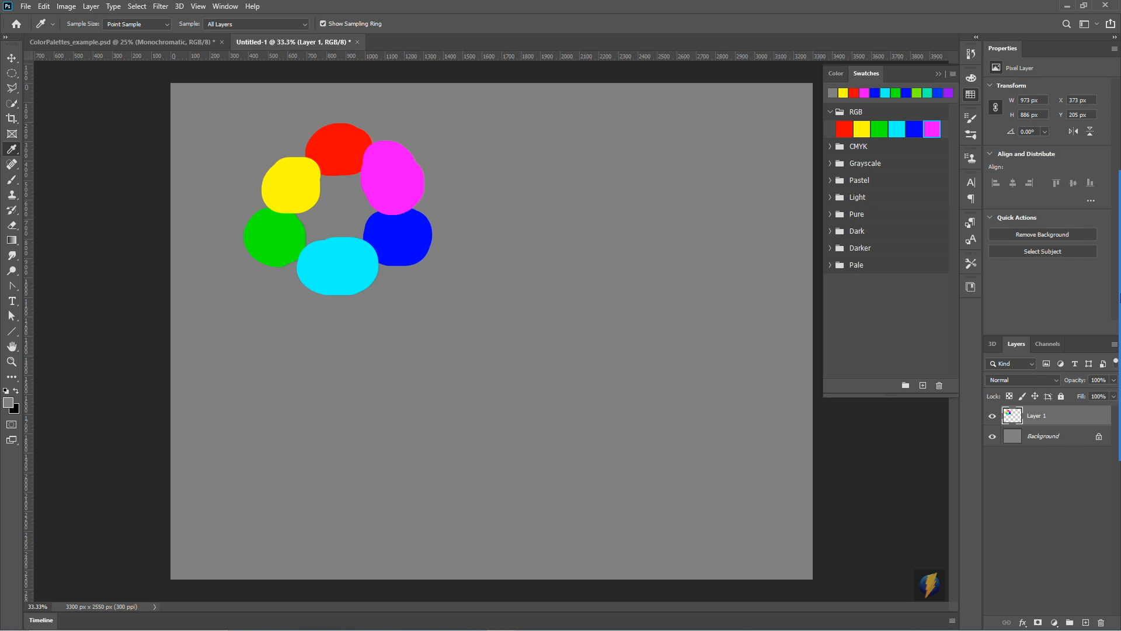
# - Set the Eyedropper's sample size to 11 by 11 Average
pyautogui.moveTo(213, 351)
pyautogui.mouseDown()
pyautogui.moveTo(124, 106)
pyautogui.moveTo(109, 32)
pyautogui.moveTo(132, 39)
pyautogui.mouseUp()
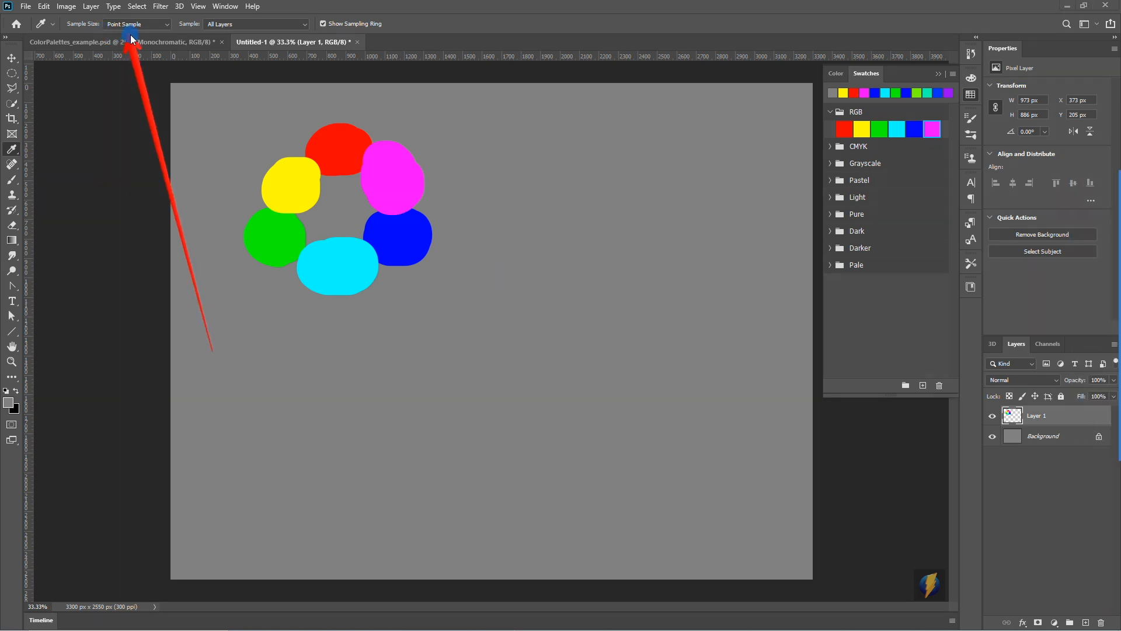
pyautogui.click(167, 25)
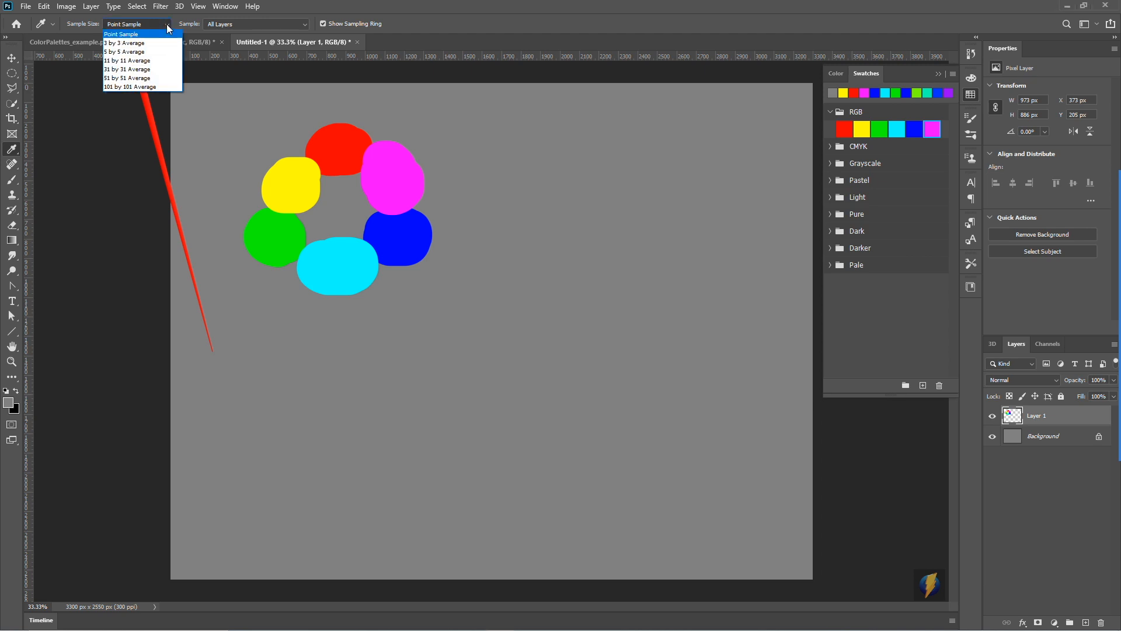
pyautogui.click(149, 61)
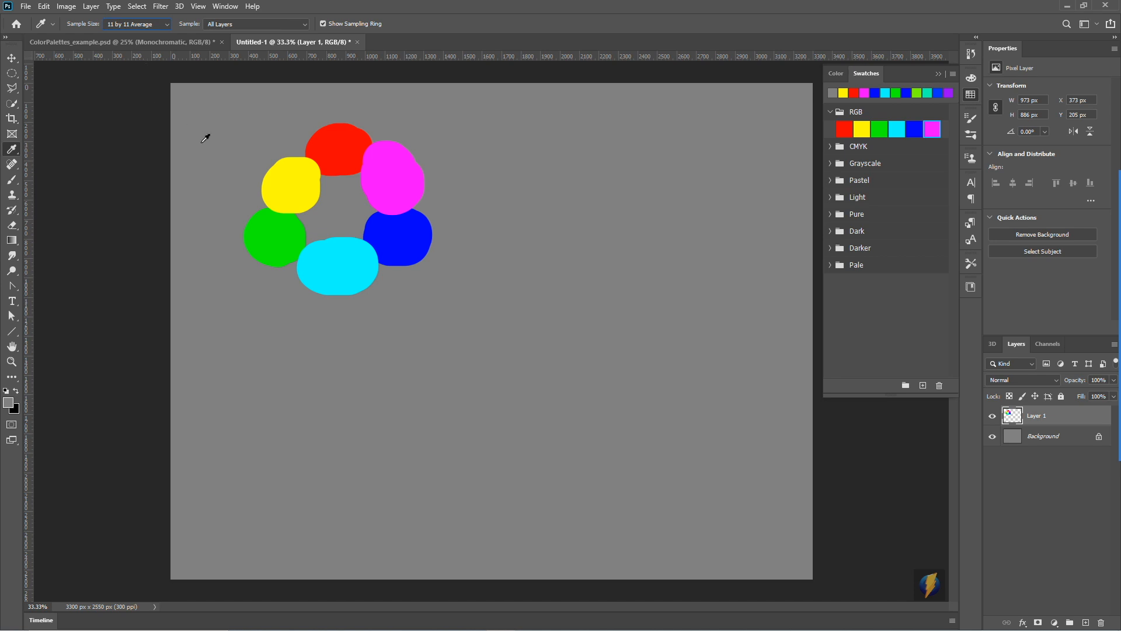
# - Sample the blended orange where the red and yellow blobs meet, and paint an orange blob over that boundary with the Brush
pyautogui.click(320, 157)
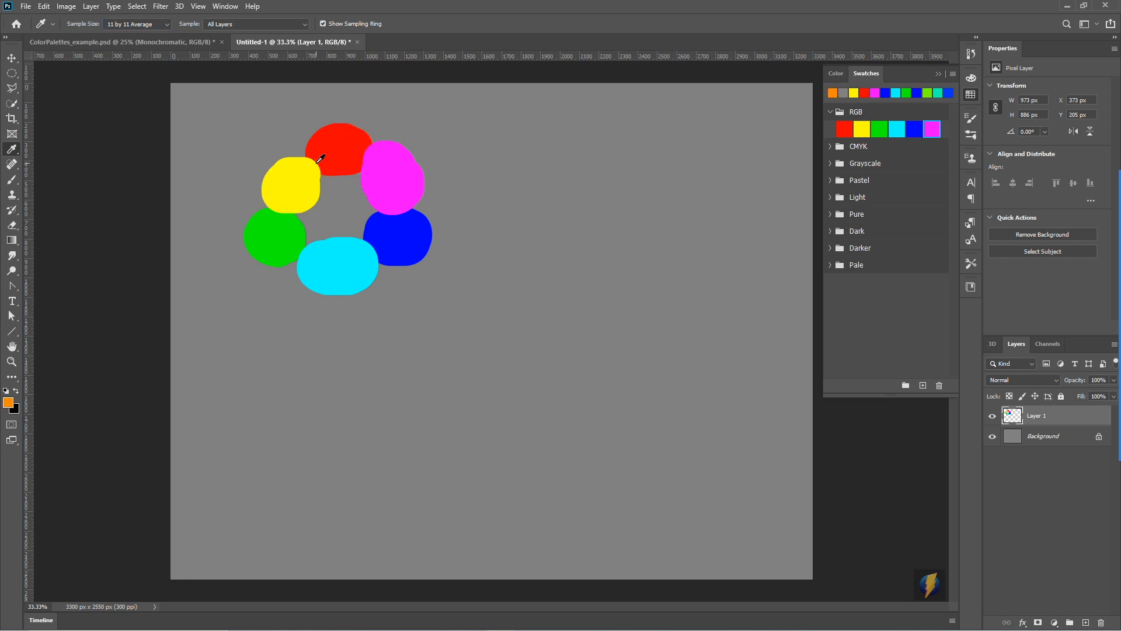
pyautogui.click(12, 179)
pyautogui.click(311, 162)
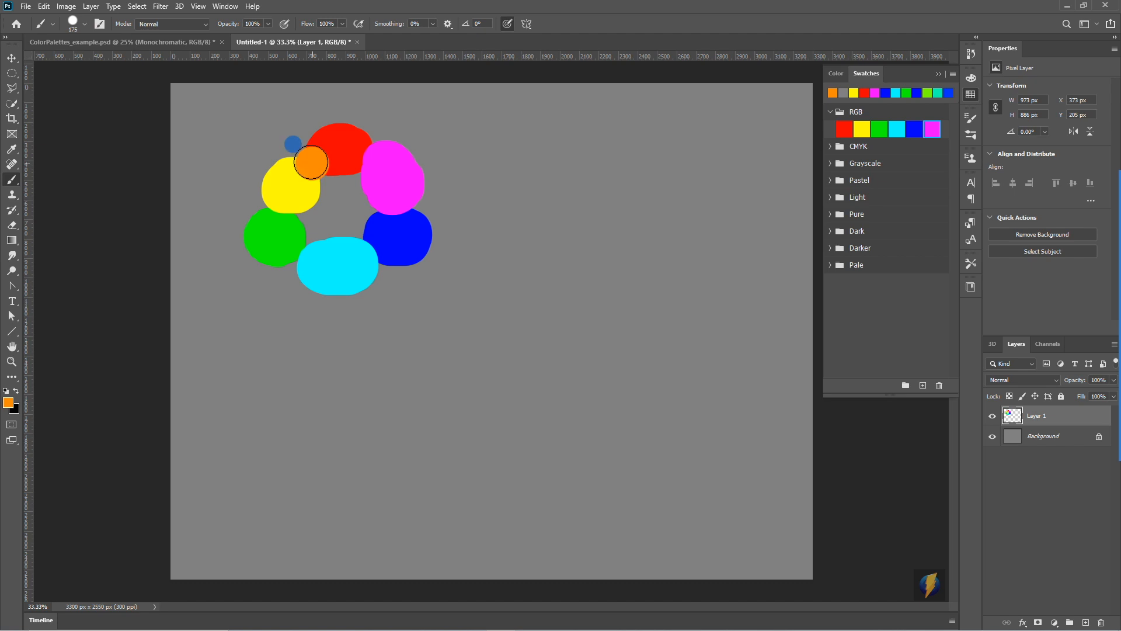
pyautogui.moveTo(308, 157); pyautogui.dragTo(309, 162)
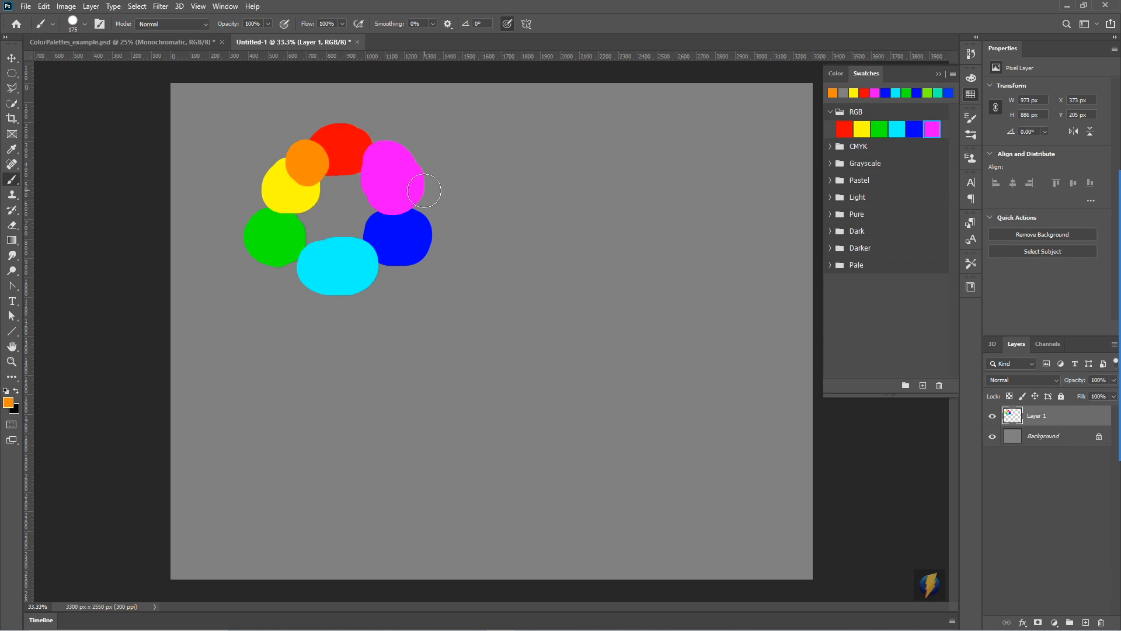
# - Sample the boundary between the yellow and green blobs, and paint a yellow-green blob over it with the Brush
pyautogui.click(11, 149)
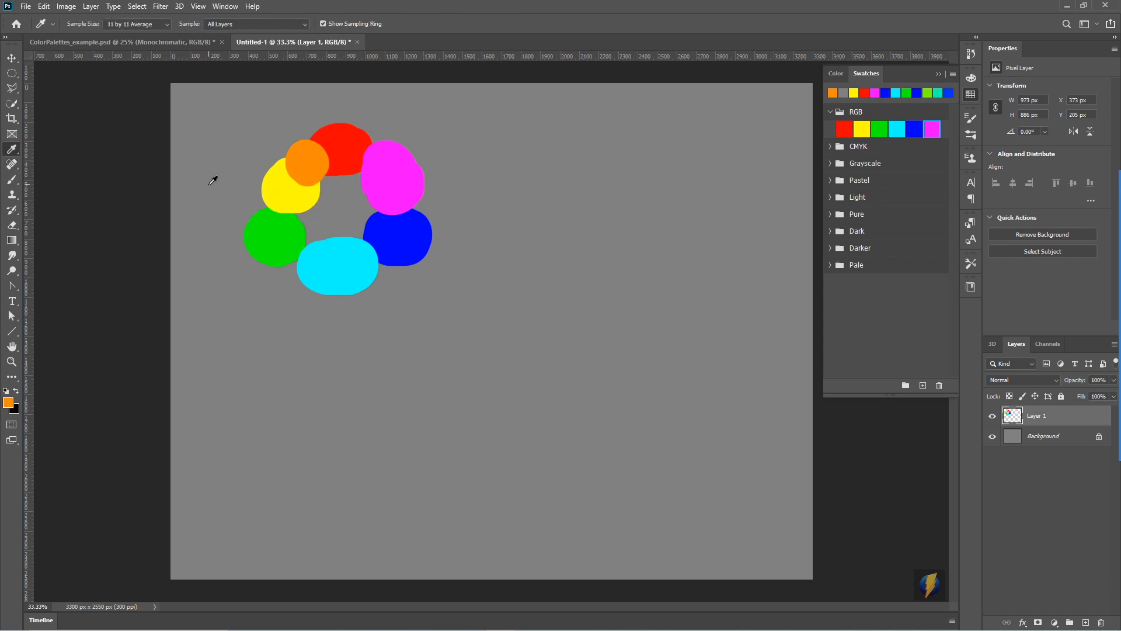
pyautogui.click(275, 213)
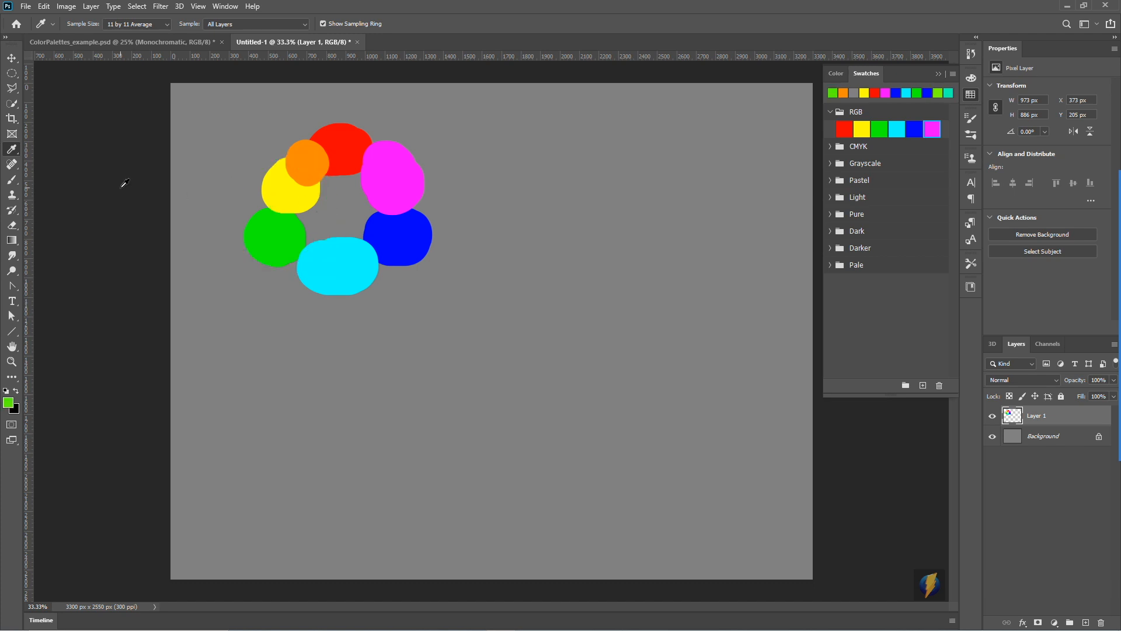
pyautogui.click(12, 179)
pyautogui.click(273, 209)
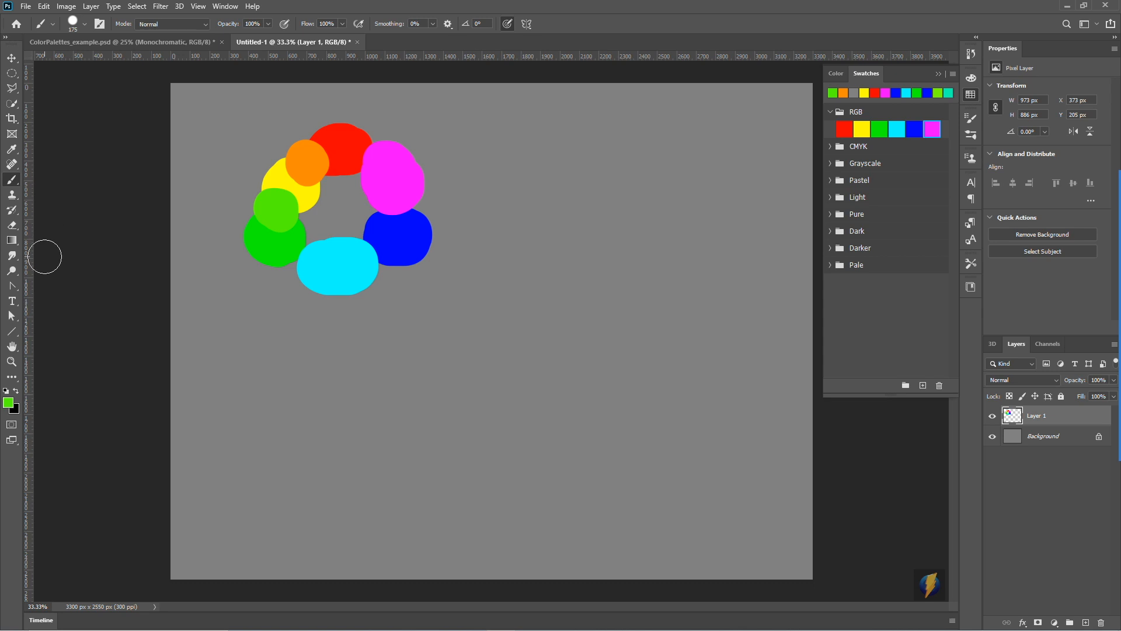
# - Sample the boundary between the green and cyan blobs, and paint a blue-green blob over it with the Brush
pyautogui.click(12, 149)
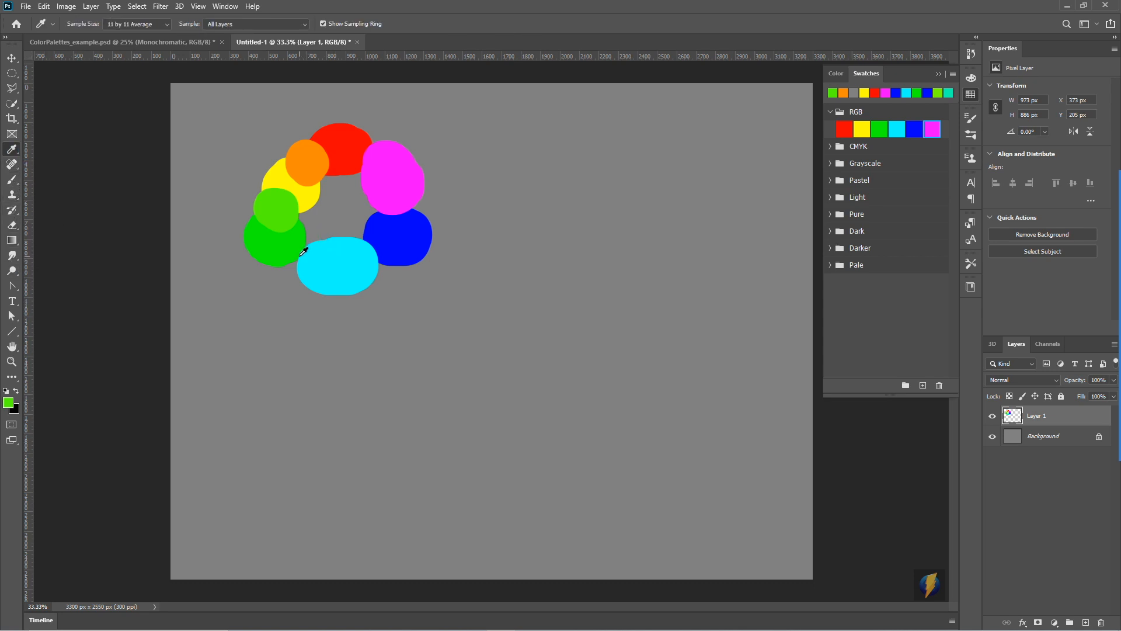
pyautogui.click(303, 251)
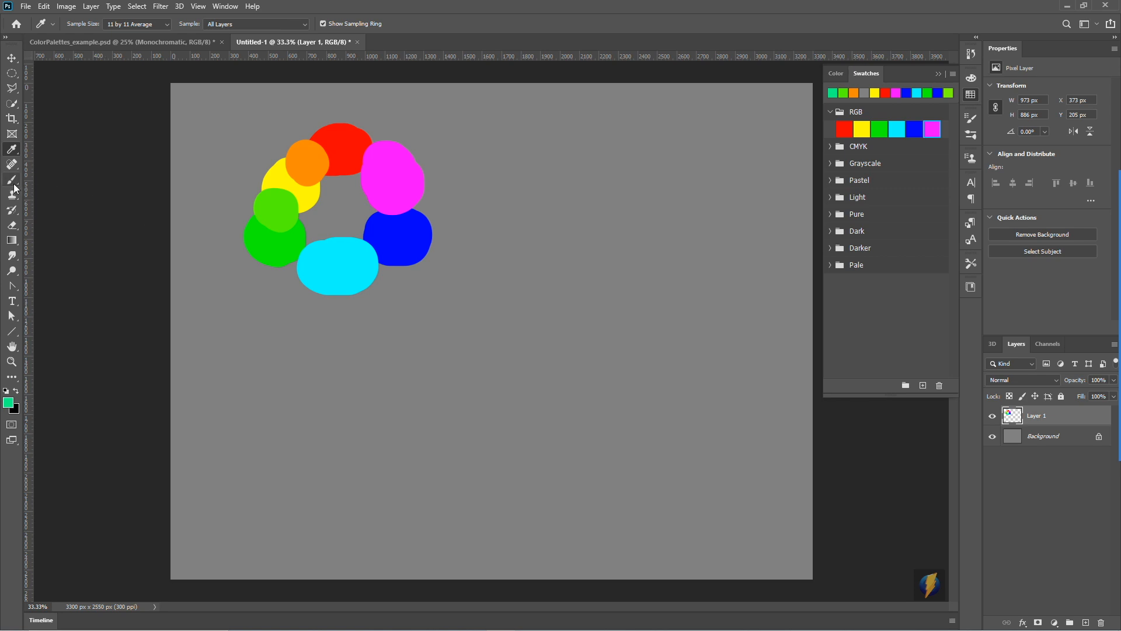
pyautogui.click(12, 180)
pyautogui.click(299, 267)
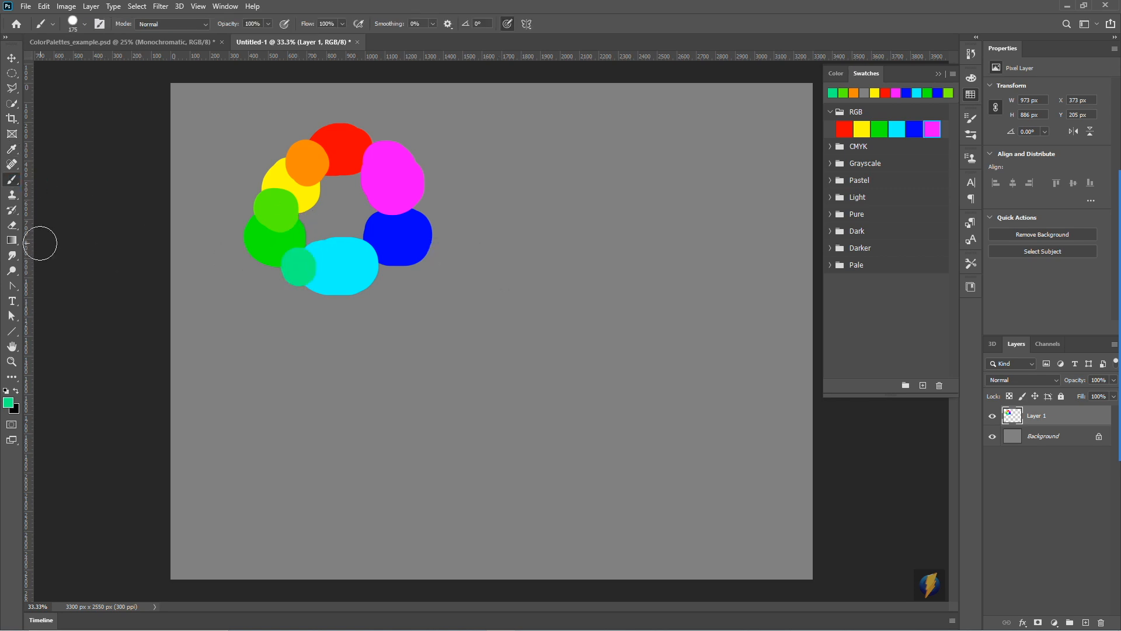
# - Sample the boundary between the cyan and blue blobs, and paint a lighter azure-blue blob over it with the Brush
pyautogui.click(12, 149)
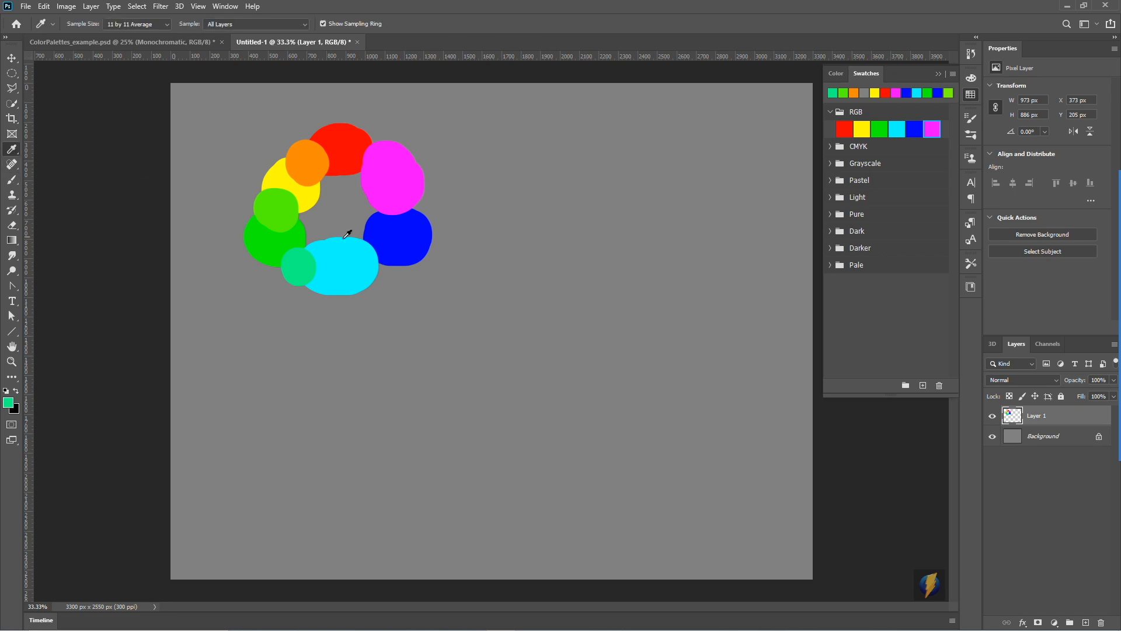
pyautogui.click(380, 246)
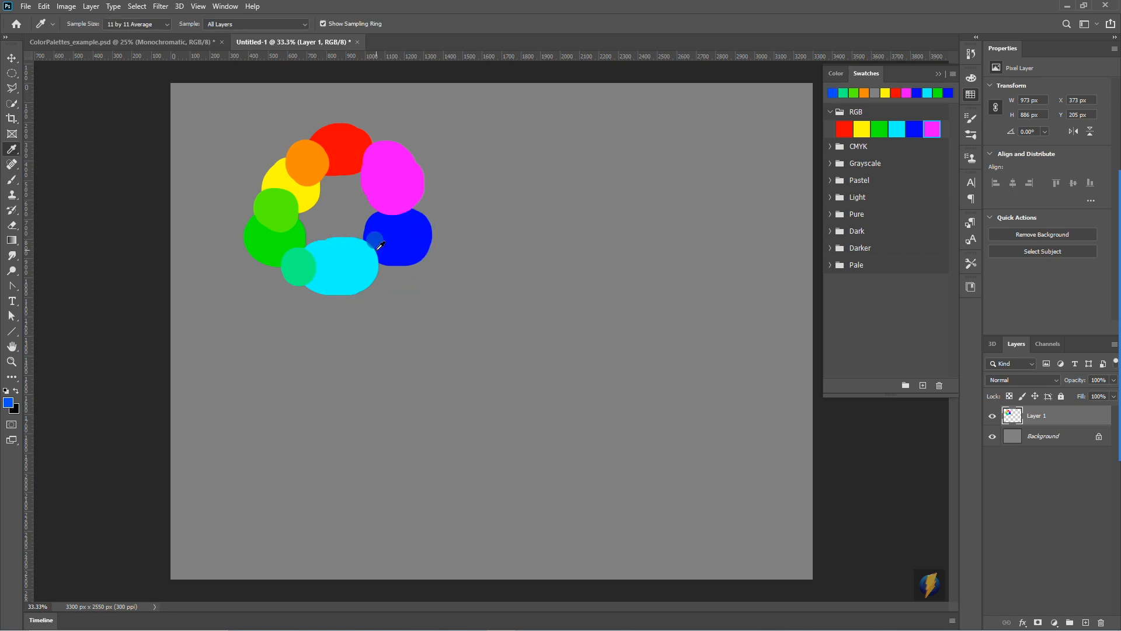
pyautogui.click(11, 179)
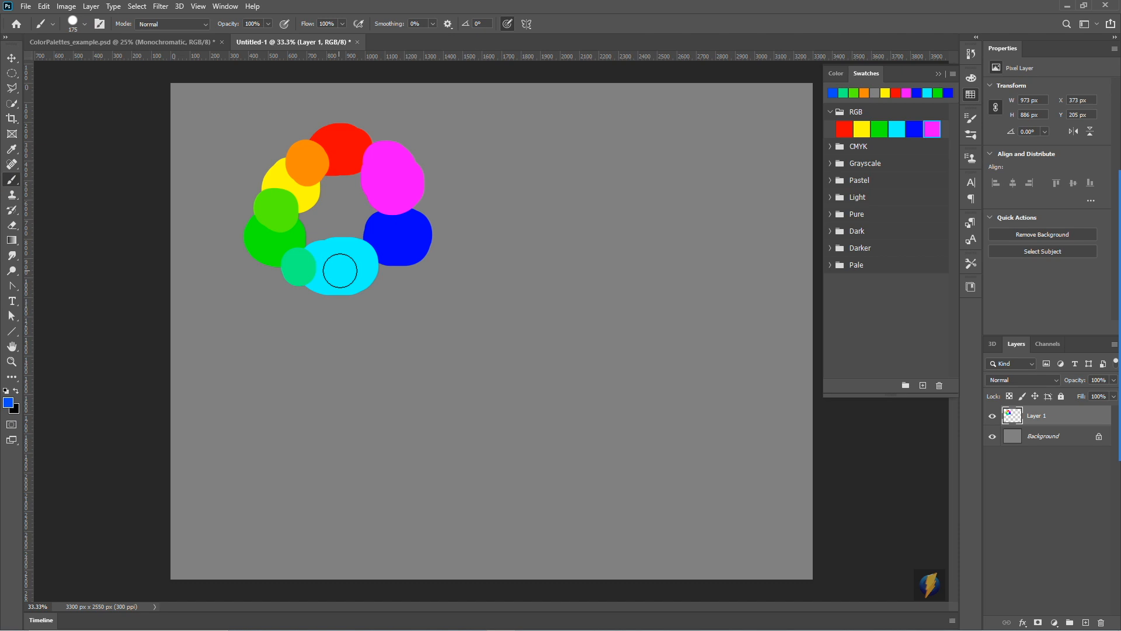
pyautogui.moveTo(358, 241); pyautogui.dragTo(377, 262)
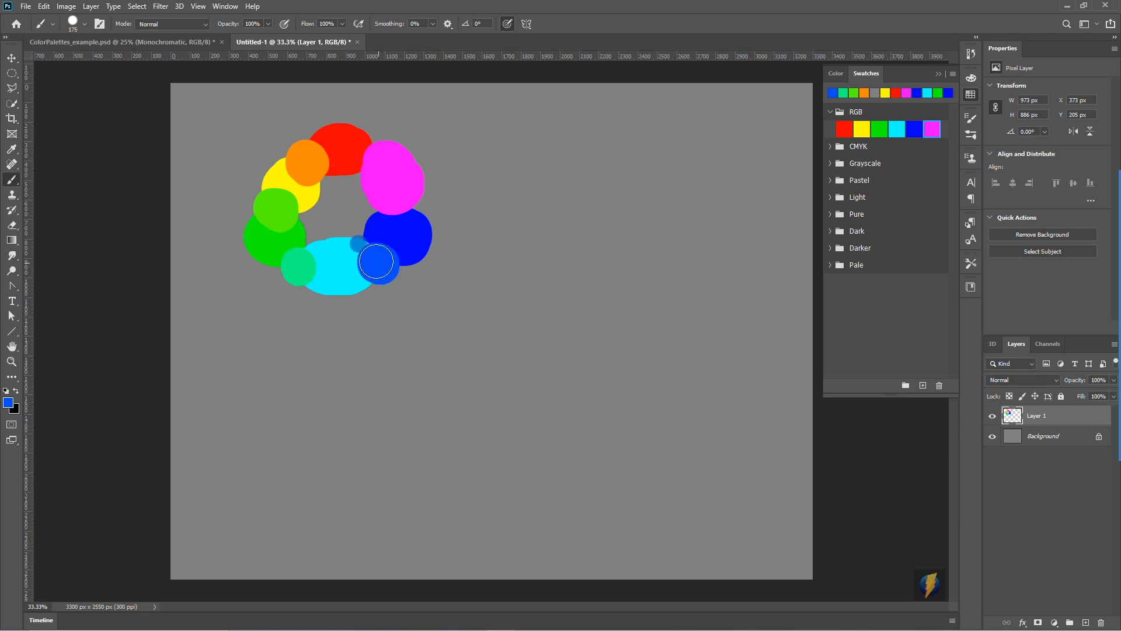
pyautogui.hotkey('ctrl', 'z')
# - Sample the blue–magenta and magenta–red boundaries in turn, painting a violet blob over the first and a pink one over the second
pyautogui.keyDown('alt'); pyautogui.click(397, 214); pyautogui.keyUp('alt')
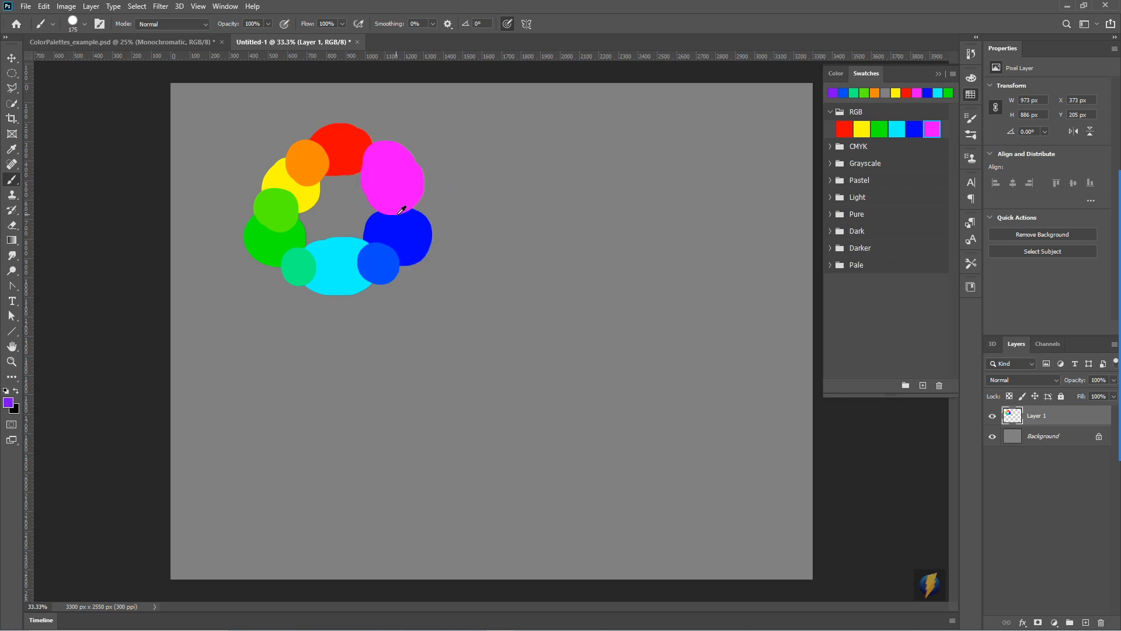
pyautogui.moveTo(399, 214); pyautogui.dragTo(419, 212)
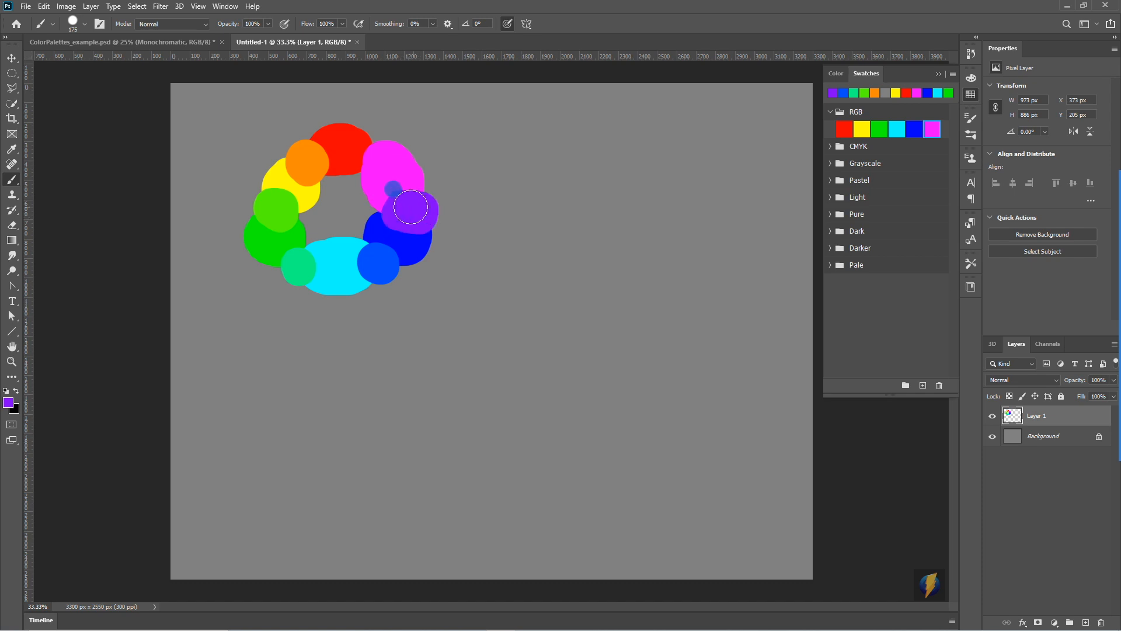
pyautogui.keyDown('alt'); pyautogui.click(370, 146); pyautogui.keyUp('alt')
pyautogui.moveTo(371, 148); pyautogui.dragTo(368, 150)
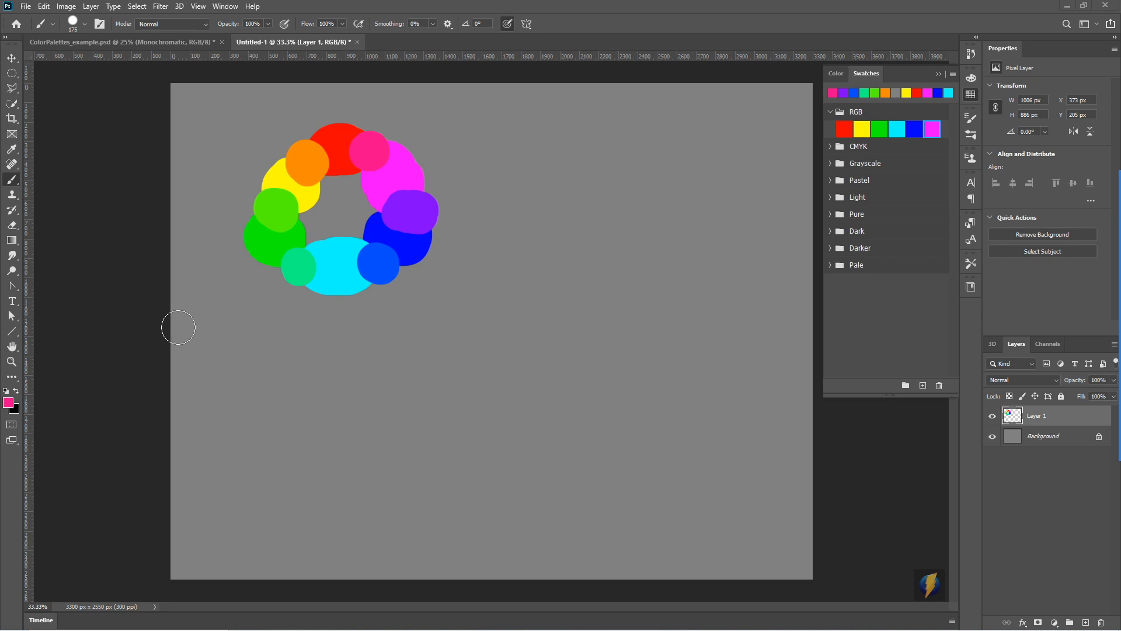
# - Open the foreground Color Picker, place it beside the colour ring, and sample the red blob to view its hue
pyautogui.click(10, 404)
pyautogui.moveTo(779, 270); pyautogui.dragTo(654, 100)
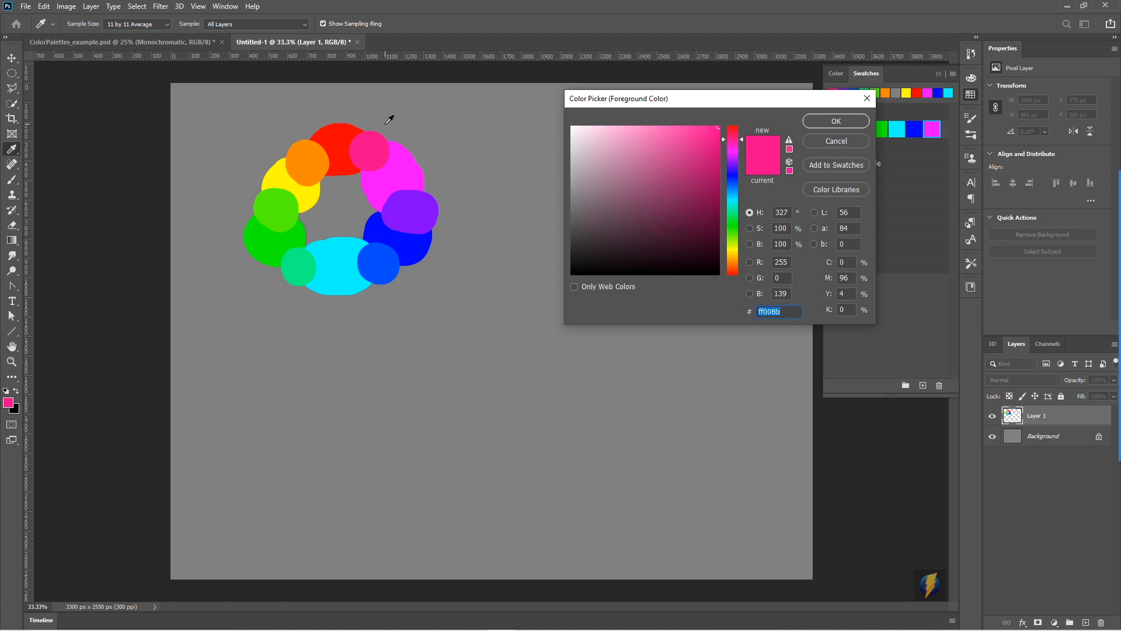
pyautogui.click(339, 136)
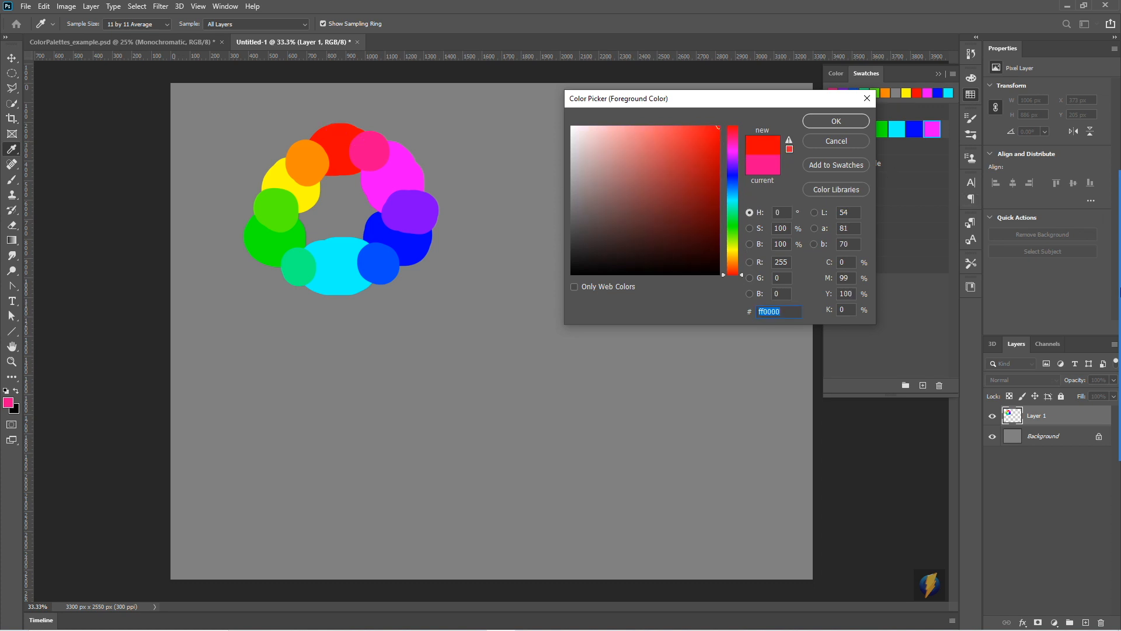
pyautogui.moveTo(1120, 282)
pyautogui.click(1096, 361)
pyautogui.moveTo(850, 417)
pyautogui.mouseDown()
pyautogui.moveTo(741, 279)
pyautogui.moveTo(743, 105)
pyautogui.moveTo(744, 270)
pyautogui.mouseUp()
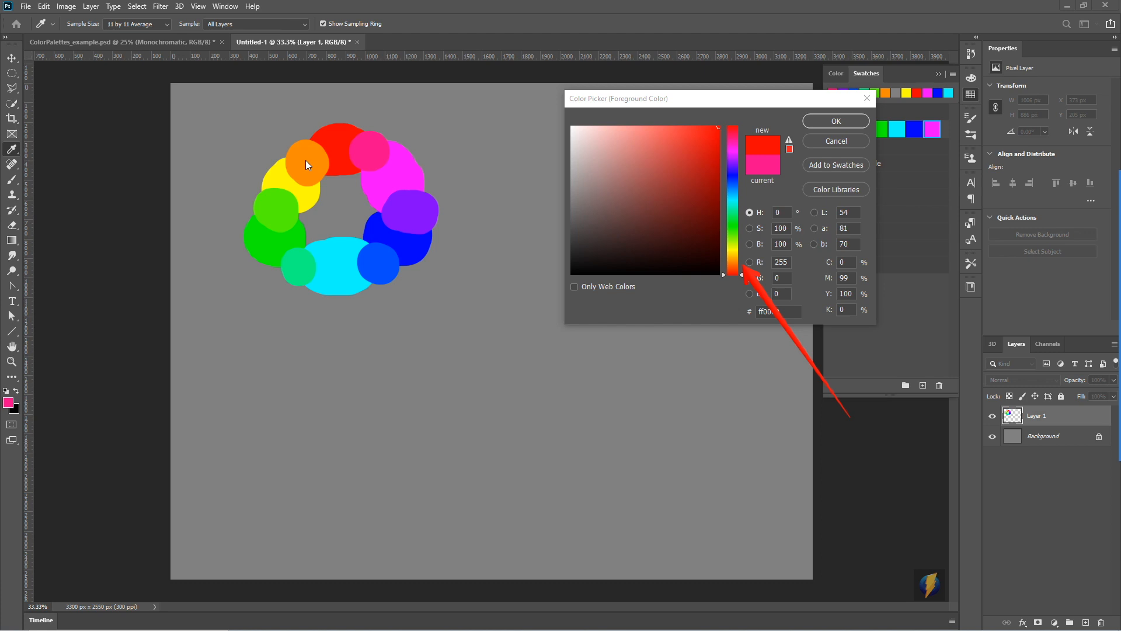
# - Sample the ring counter-clockwise from orange through yellow, the greens and cyan to azure blue, following the hue in the Color Picker
pyautogui.click(308, 161)
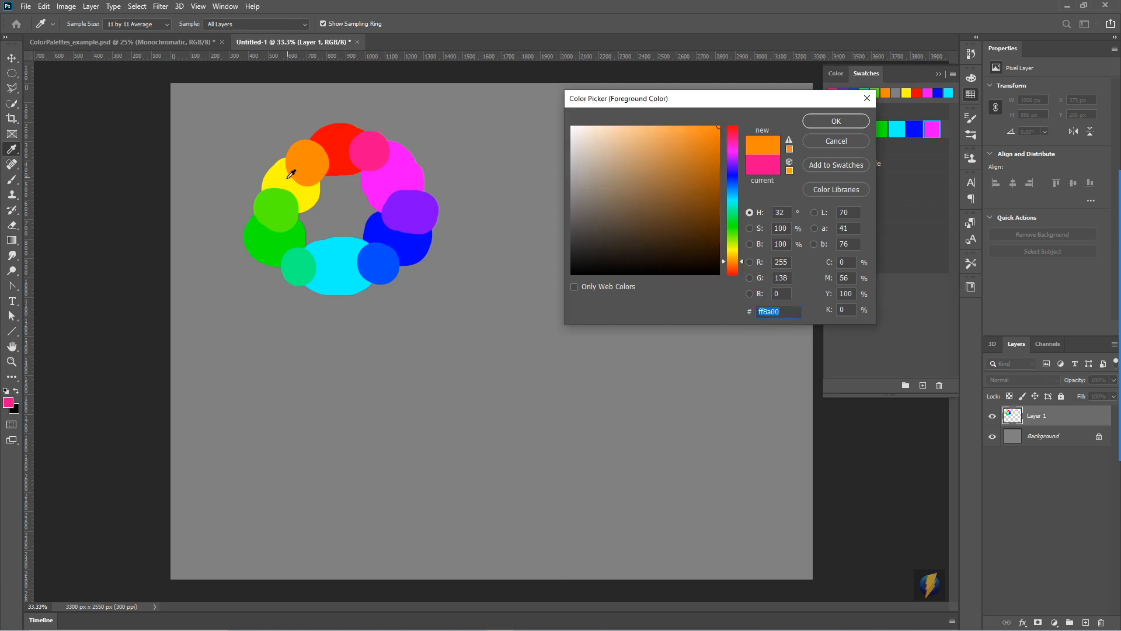
pyautogui.click(283, 177)
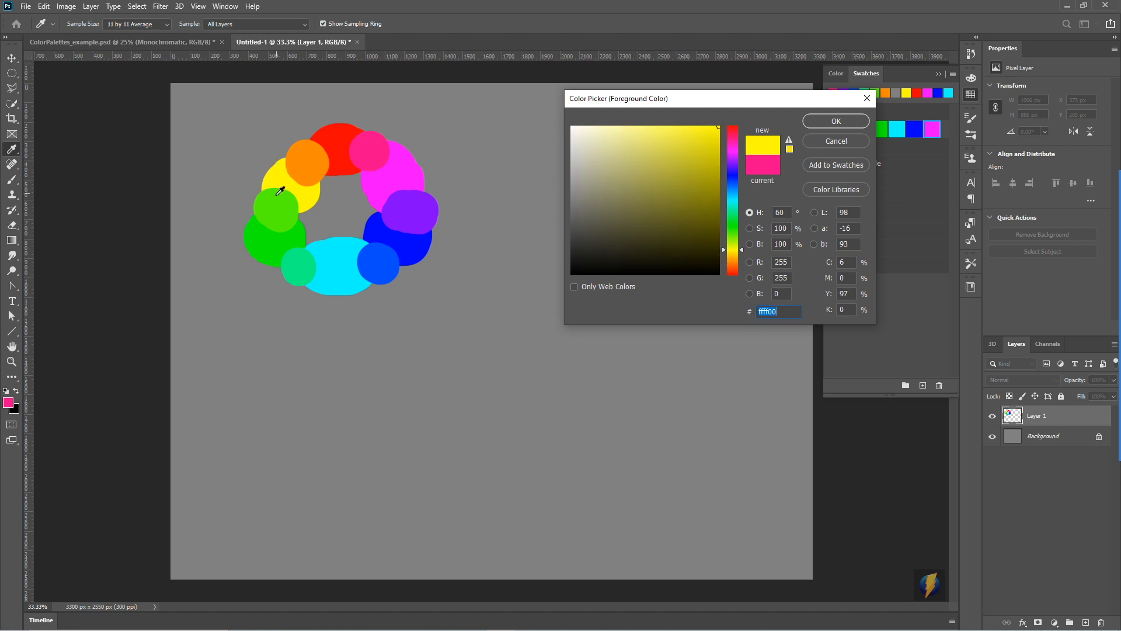
pyautogui.click(280, 198)
pyautogui.click(271, 233)
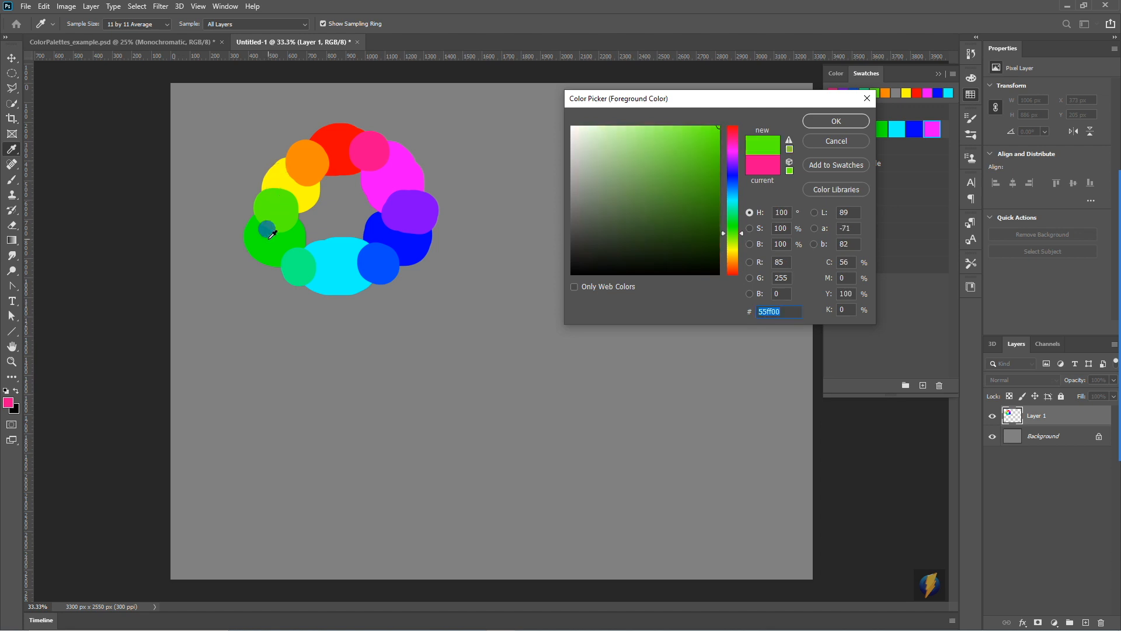
pyautogui.click(295, 266)
pyautogui.click(344, 271)
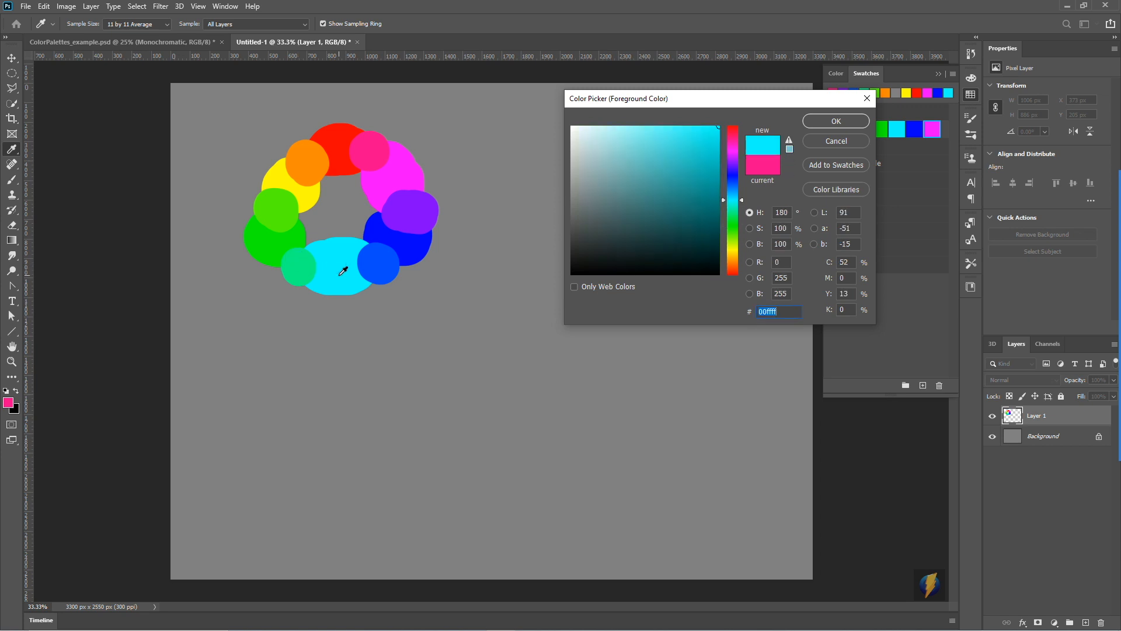
pyautogui.click(386, 263)
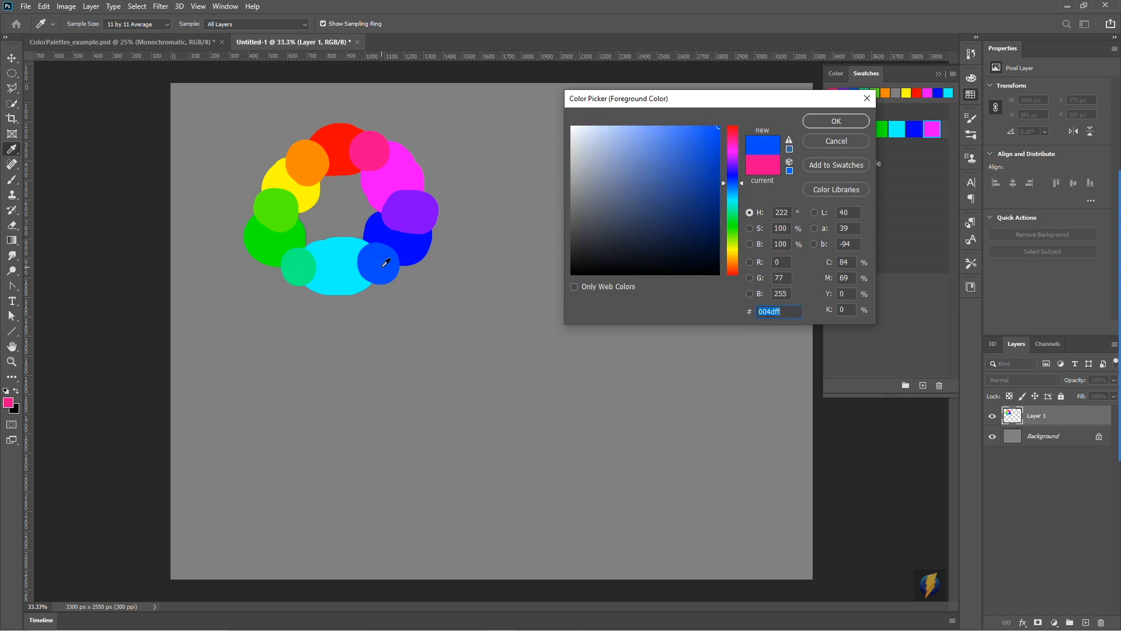
# - Continue sampling around the ring through blue, violet, magenta and pink back to red, following the Color Picker's hue slider
pyautogui.click(1099, 362)
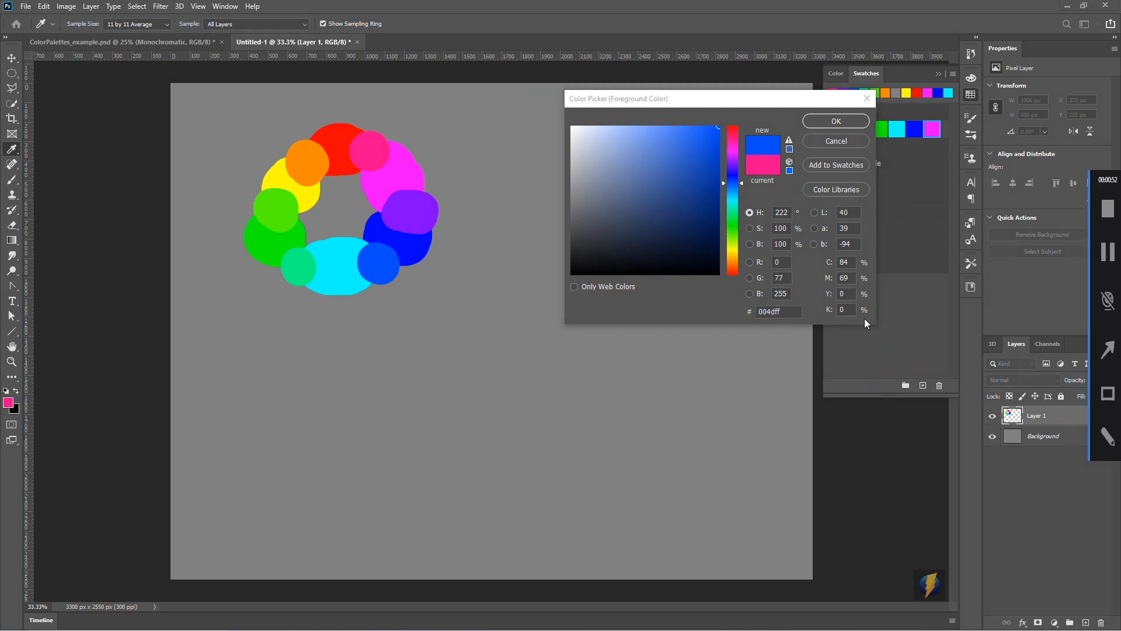
pyautogui.moveTo(927, 242)
pyautogui.mouseDown()
pyautogui.moveTo(747, 250)
pyautogui.moveTo(740, 147)
pyautogui.mouseUp()
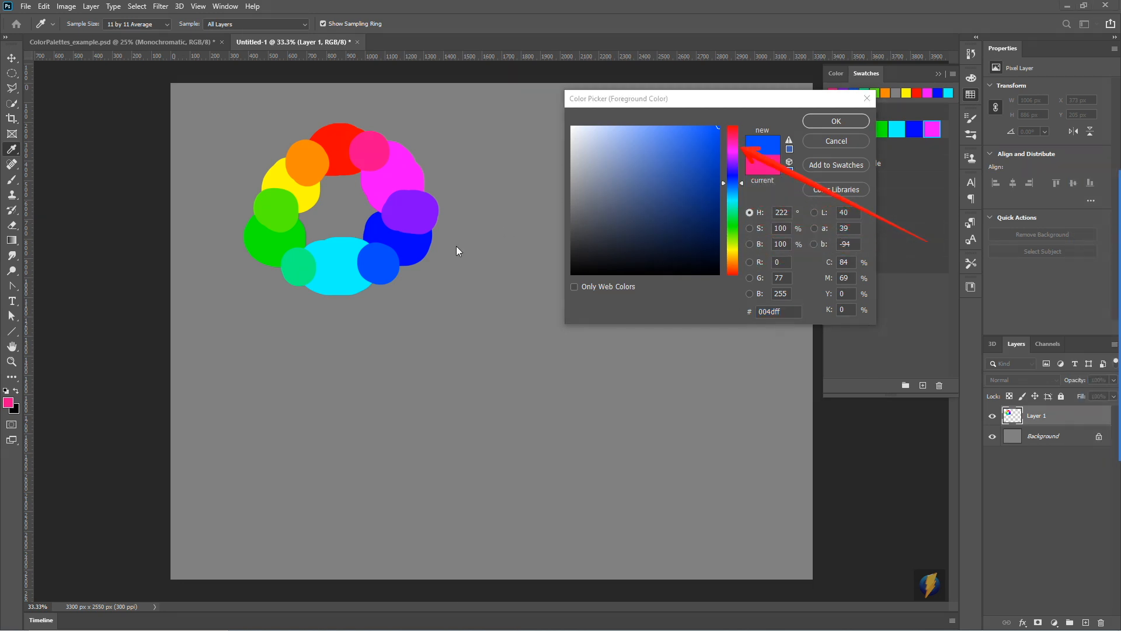
pyautogui.click(406, 248)
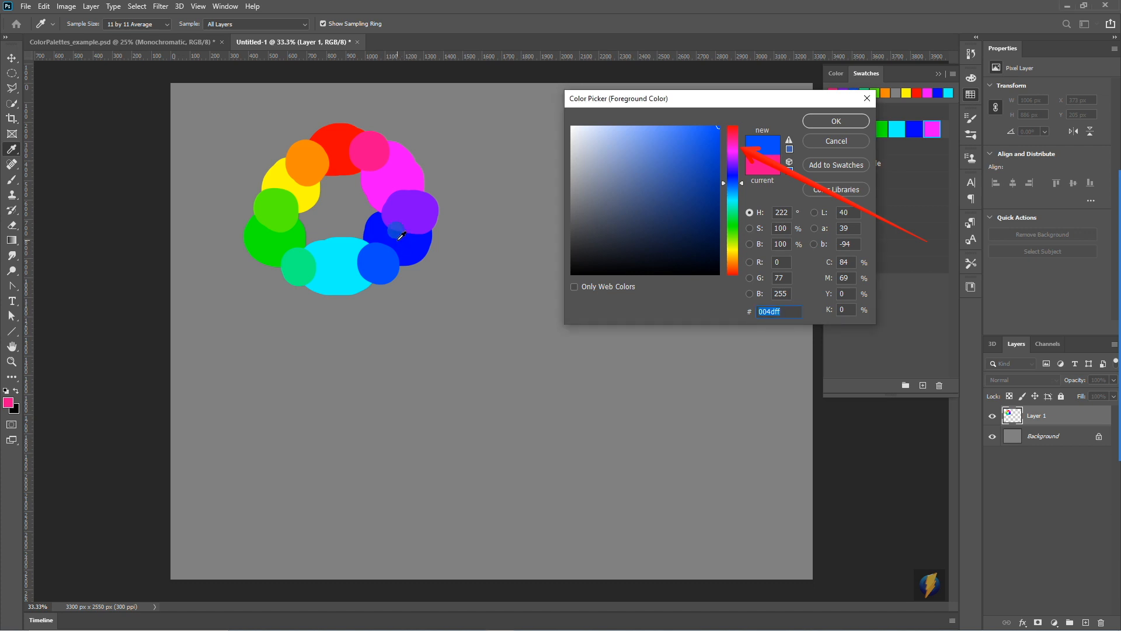
pyautogui.click(400, 238)
pyautogui.click(412, 204)
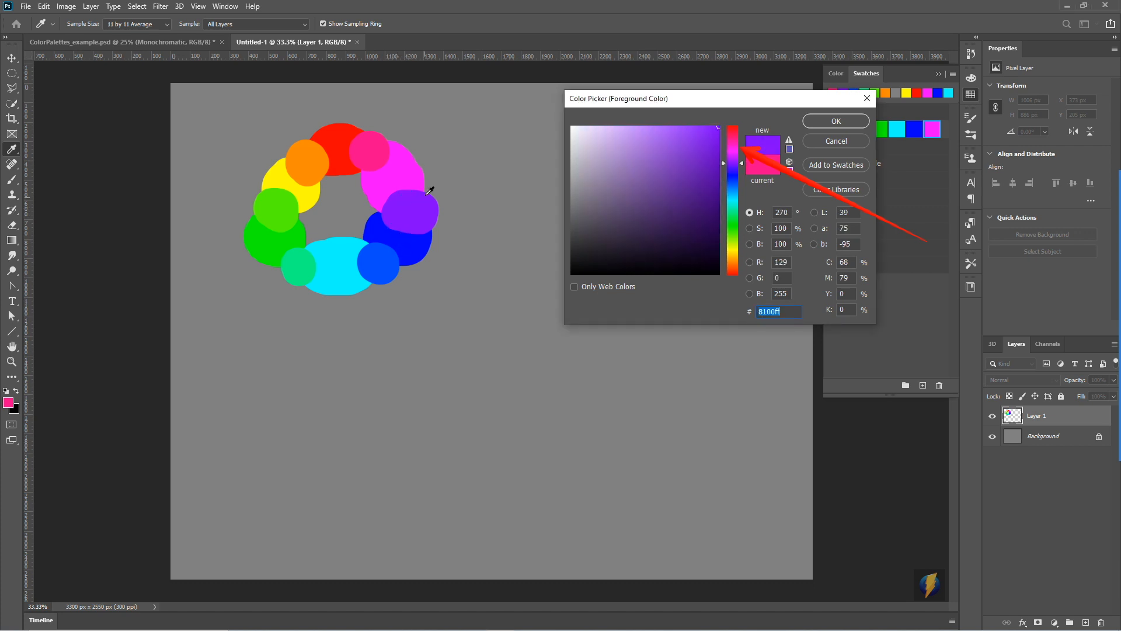
pyautogui.click(408, 168)
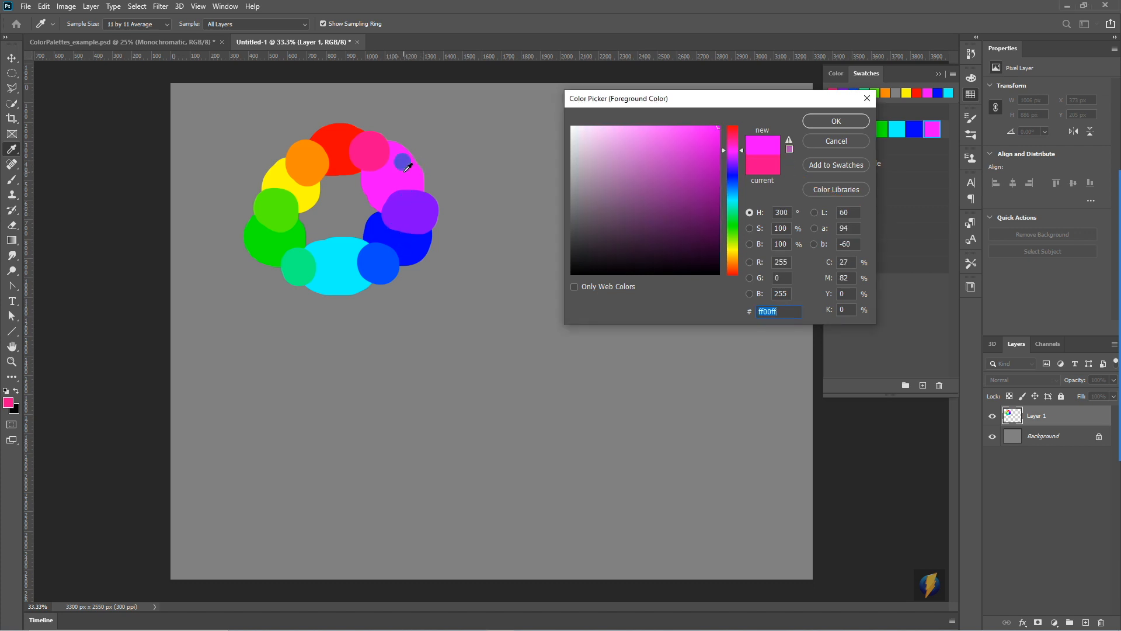
pyautogui.click(376, 143)
pyautogui.click(341, 134)
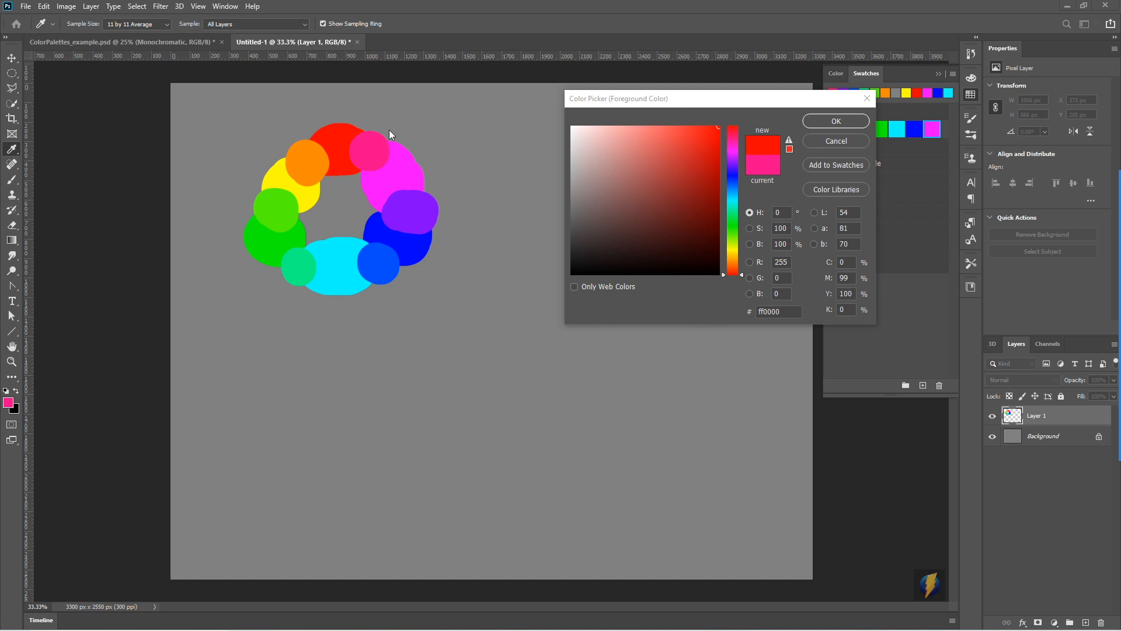
# - Sample the ring counter-clockwise from red through orange, yellow, greens, cyan and blues to violet, reading each hue angle in the Color Picker
pyautogui.click(332, 135)
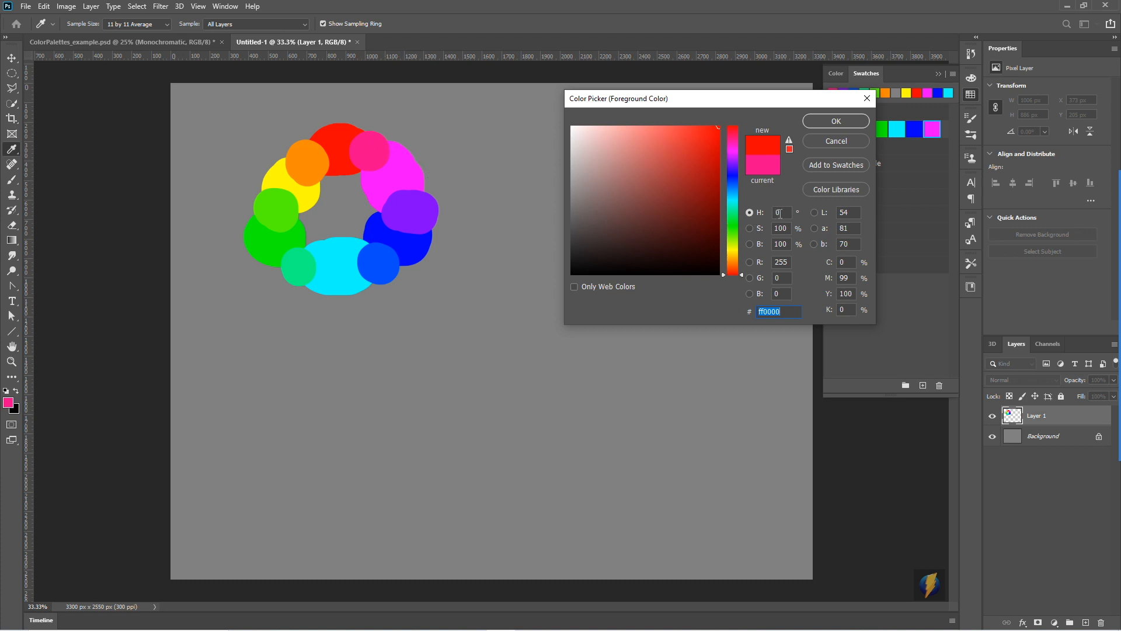
pyautogui.click(312, 156)
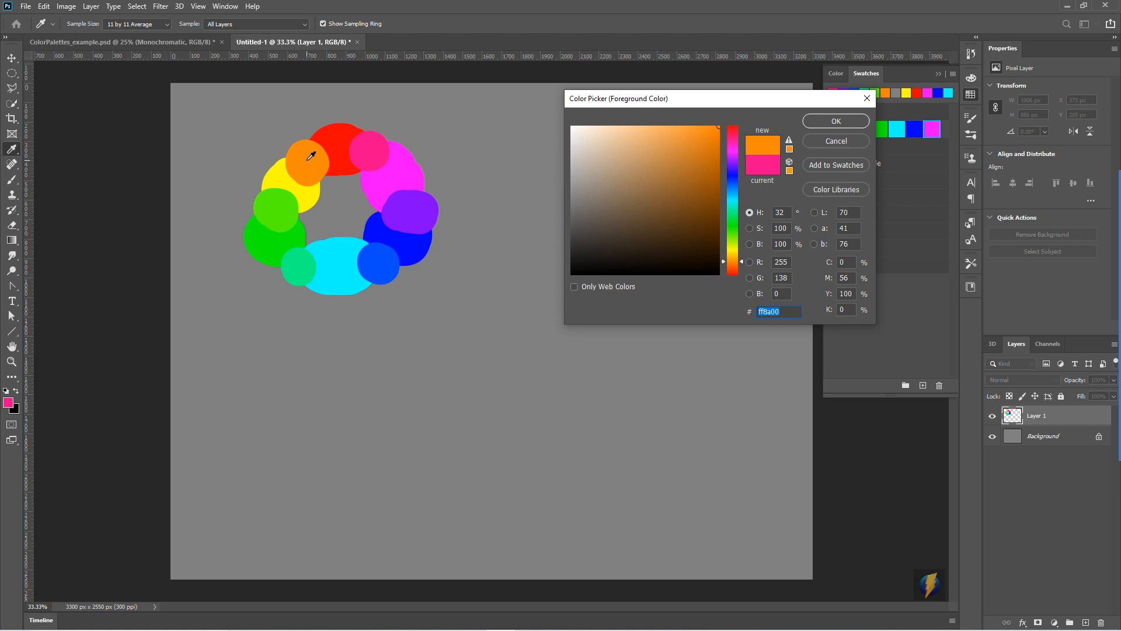
pyautogui.click(285, 176)
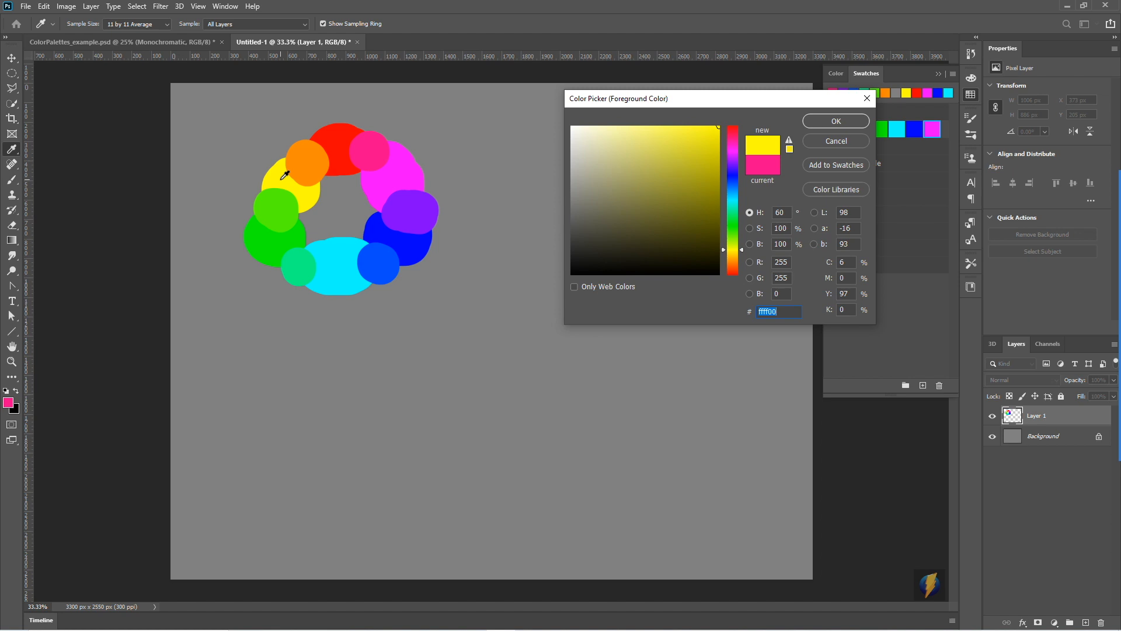
pyautogui.click(277, 198)
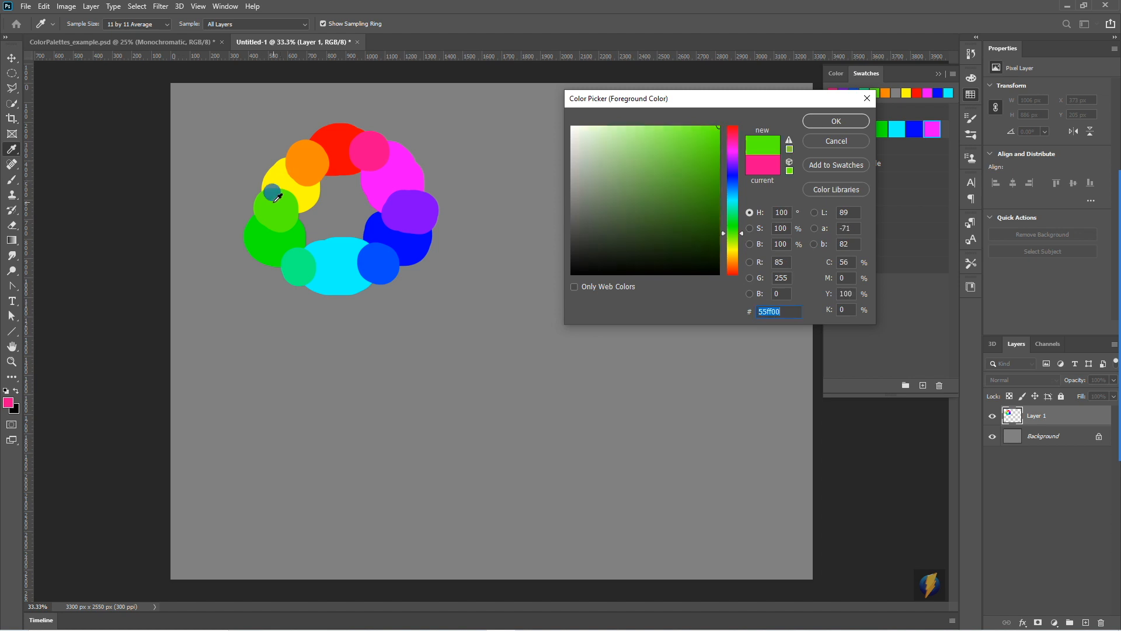
pyautogui.click(272, 235)
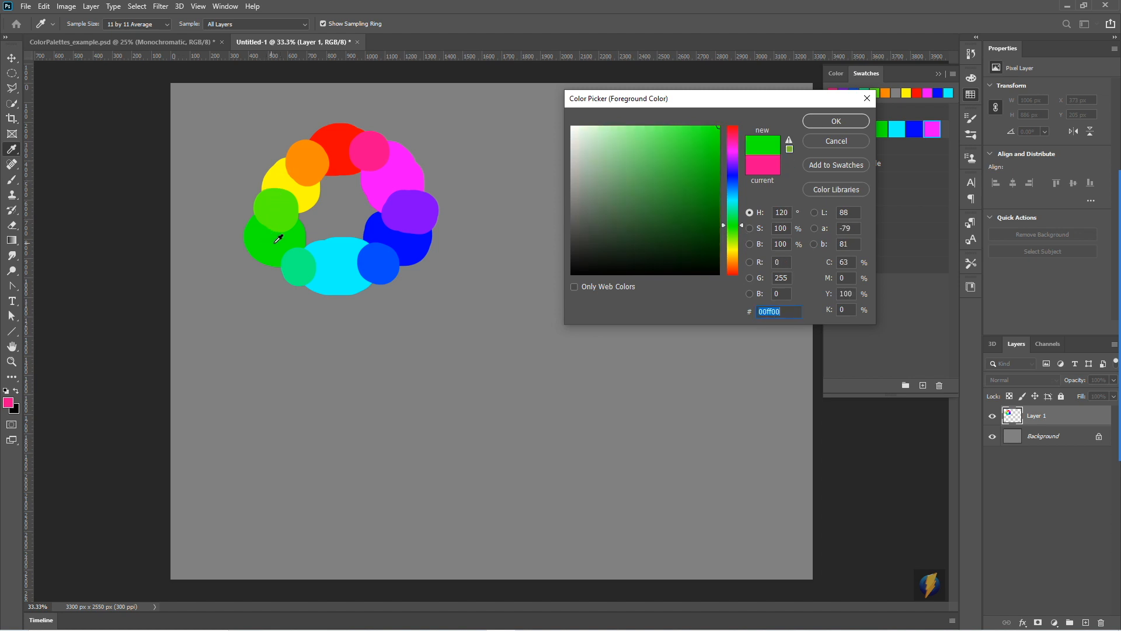
pyautogui.click(301, 263)
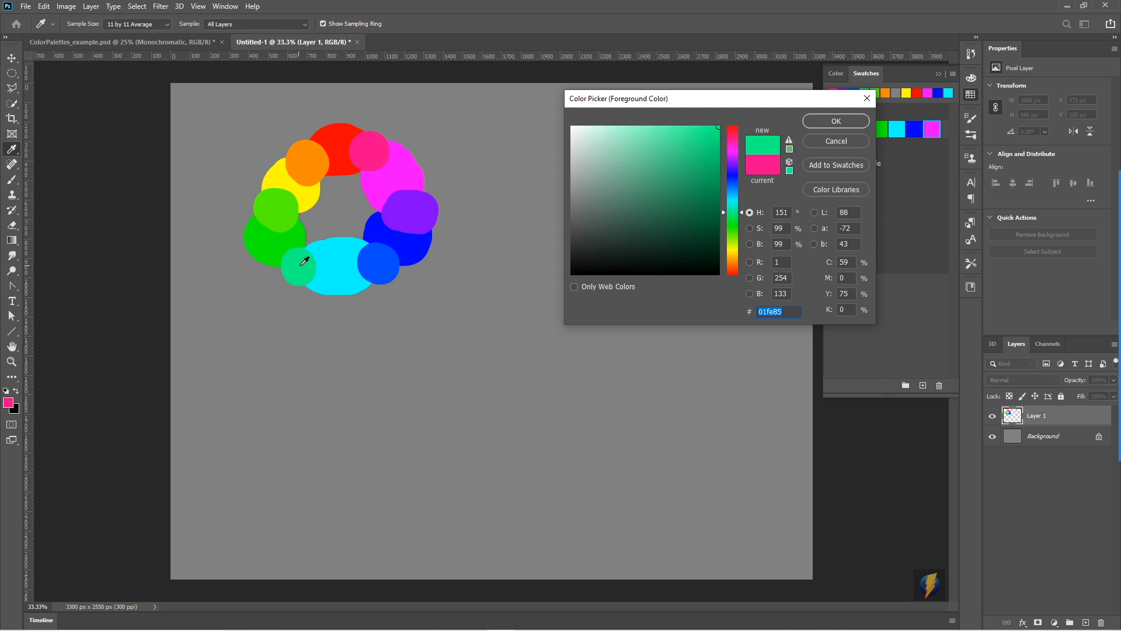
pyautogui.click(343, 269)
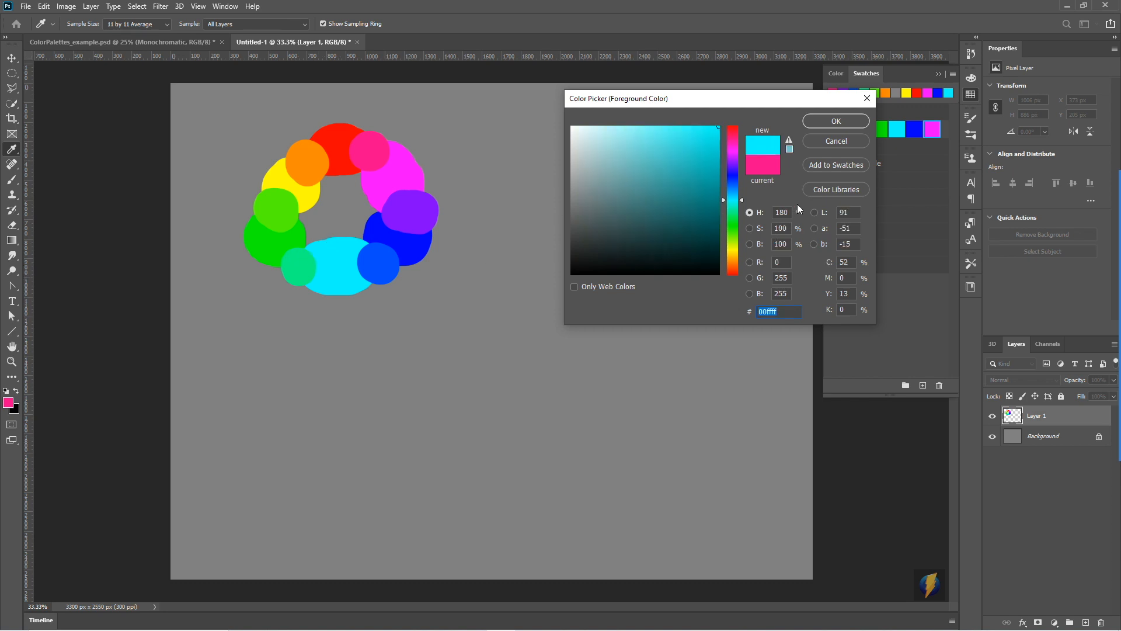
pyautogui.click(386, 267)
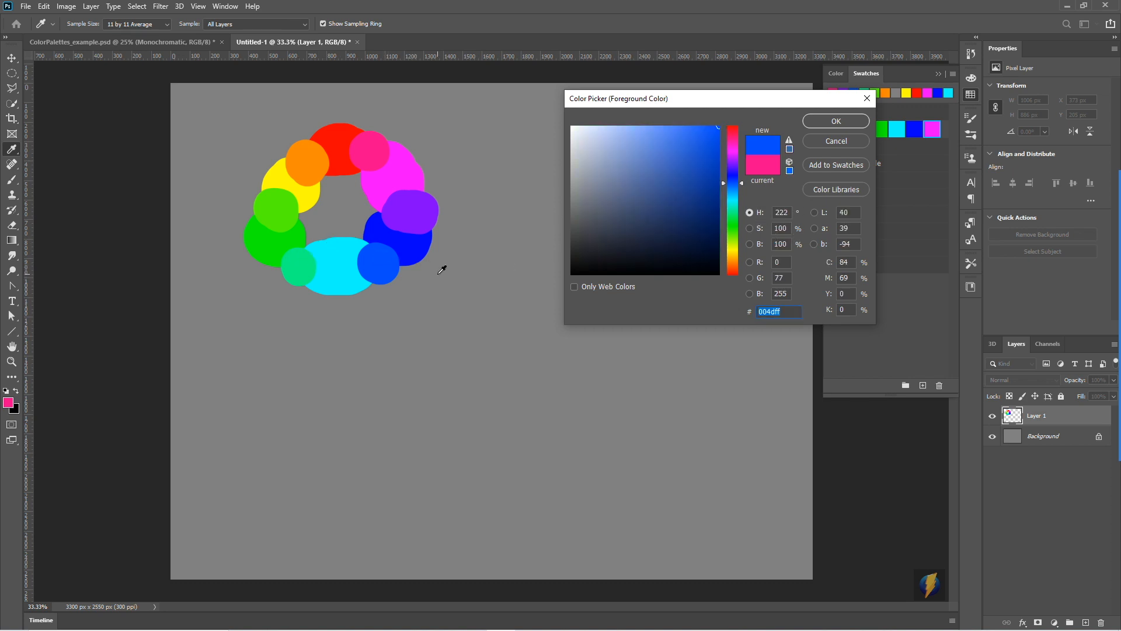
pyautogui.click(414, 246)
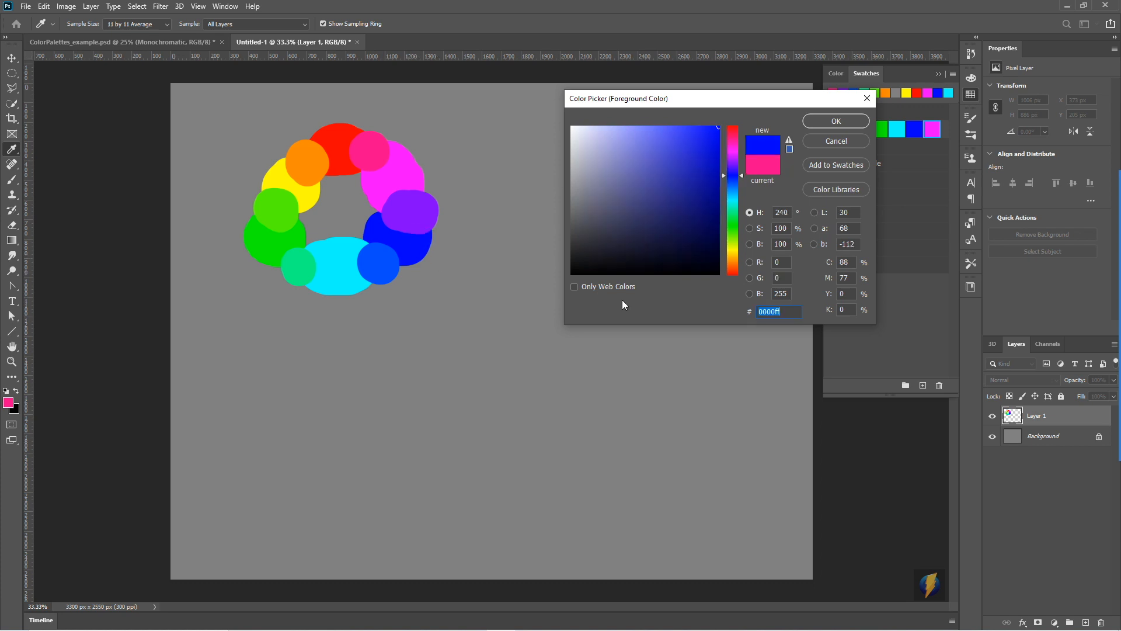
pyautogui.click(421, 209)
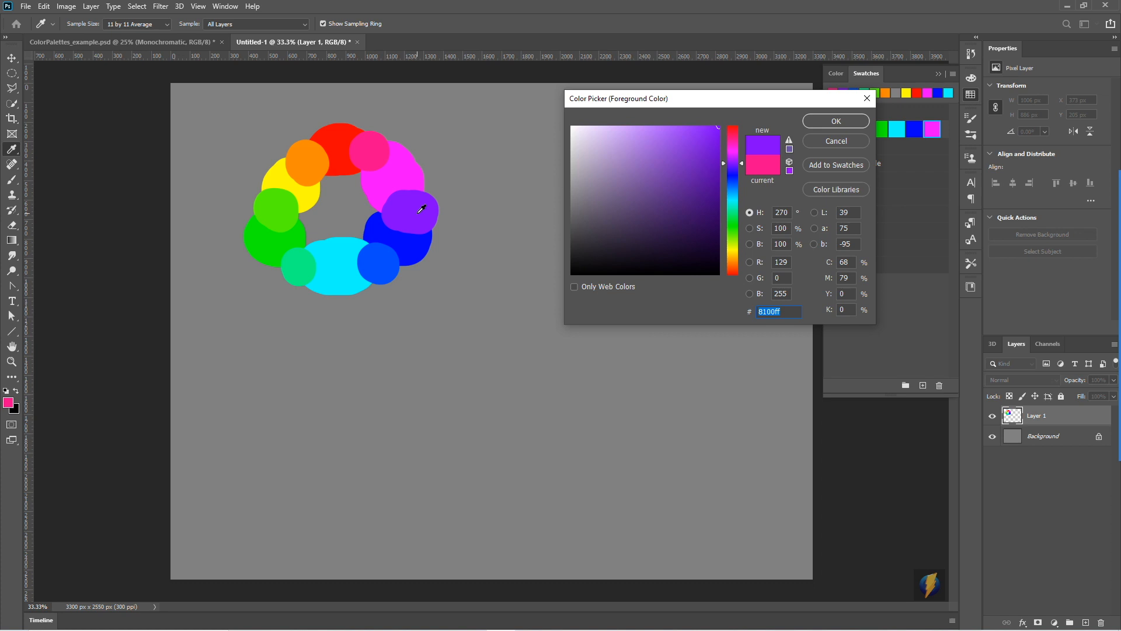
pyautogui.moveTo(1119, 327)
pyautogui.click(1106, 359)
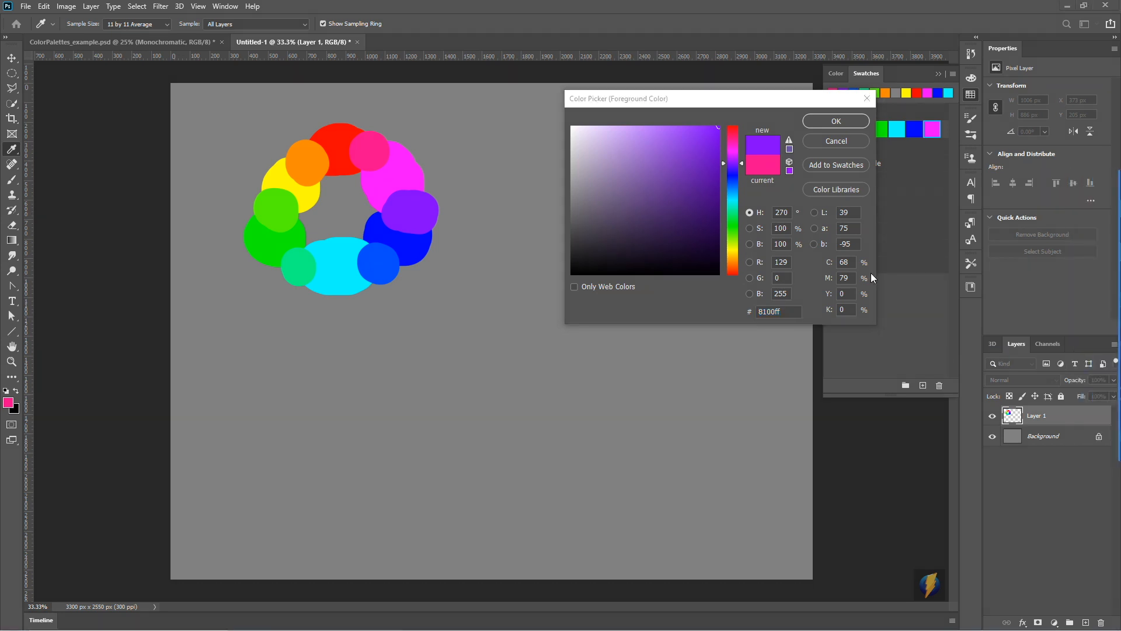
pyautogui.moveTo(934, 351)
pyautogui.mouseDown()
pyautogui.moveTo(769, 265)
pyautogui.moveTo(772, 300)
pyautogui.moveTo(812, 267)
pyautogui.moveTo(769, 270)
pyautogui.moveTo(794, 279)
pyautogui.moveTo(795, 294)
pyautogui.mouseUp()
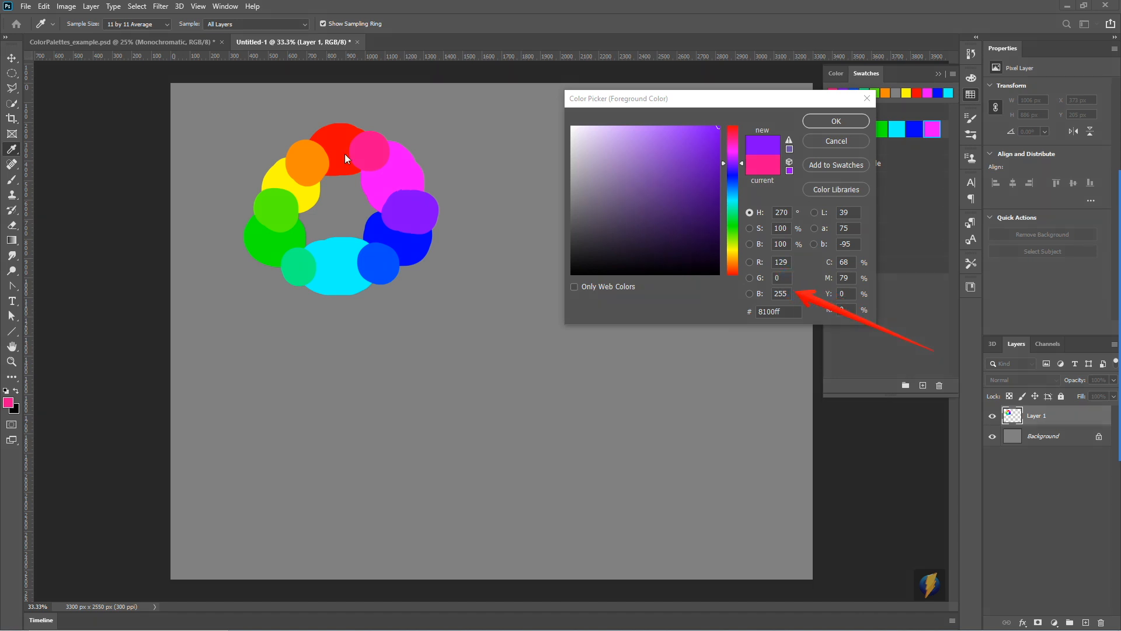
# - Sample the ring's red, green, blue and yellow blobs and red once more, examining their R, G and B values
pyautogui.click(338, 141)
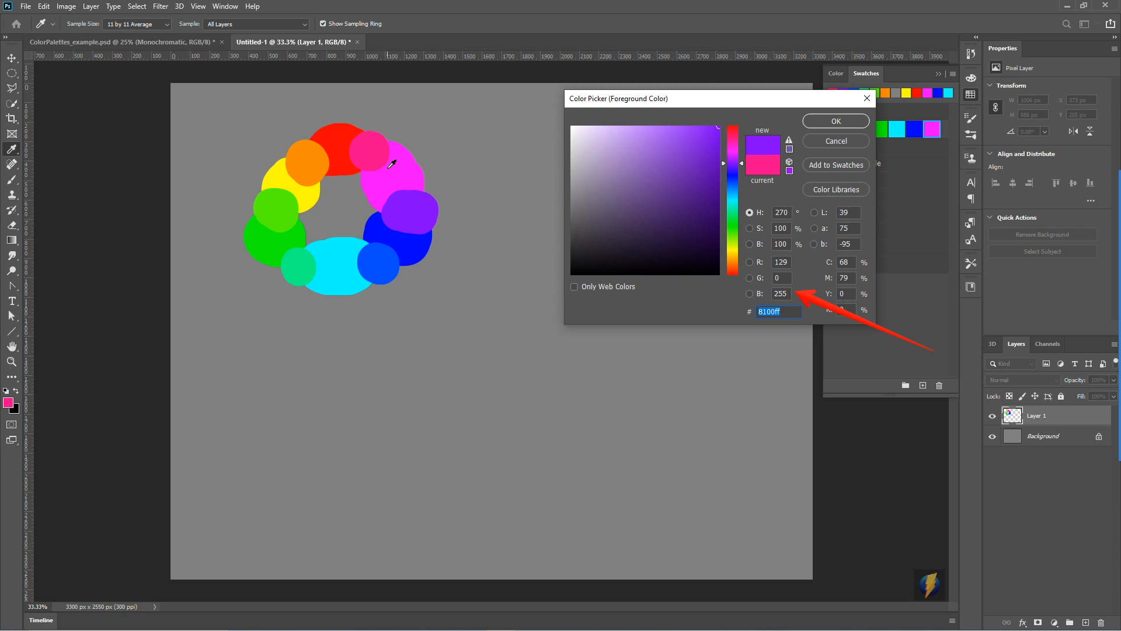
pyautogui.click(341, 140)
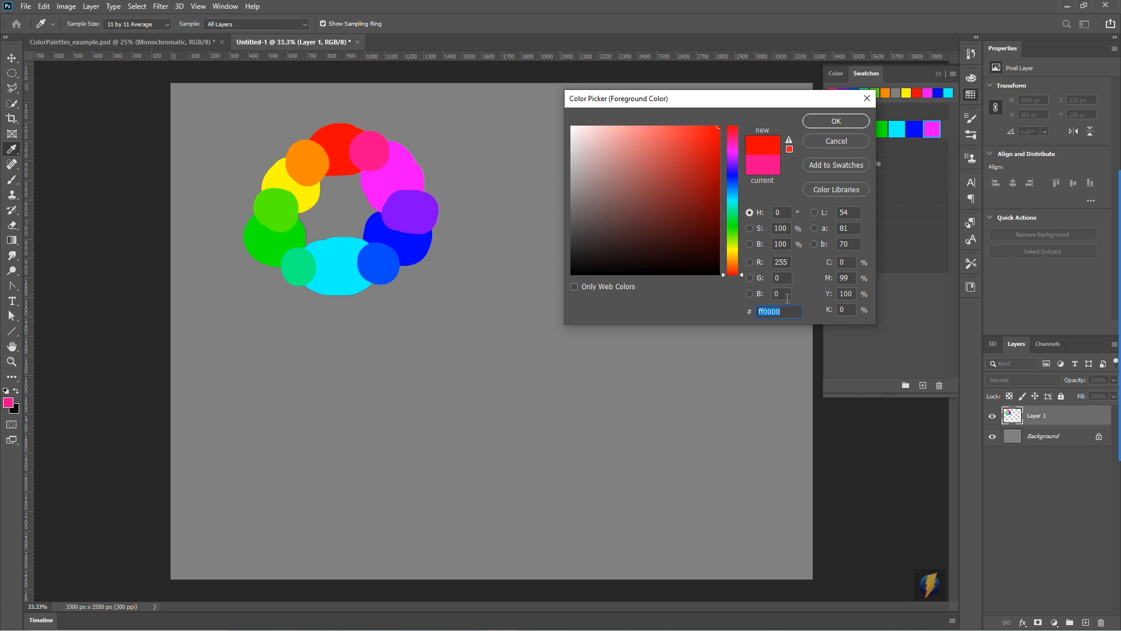
pyautogui.click(270, 240)
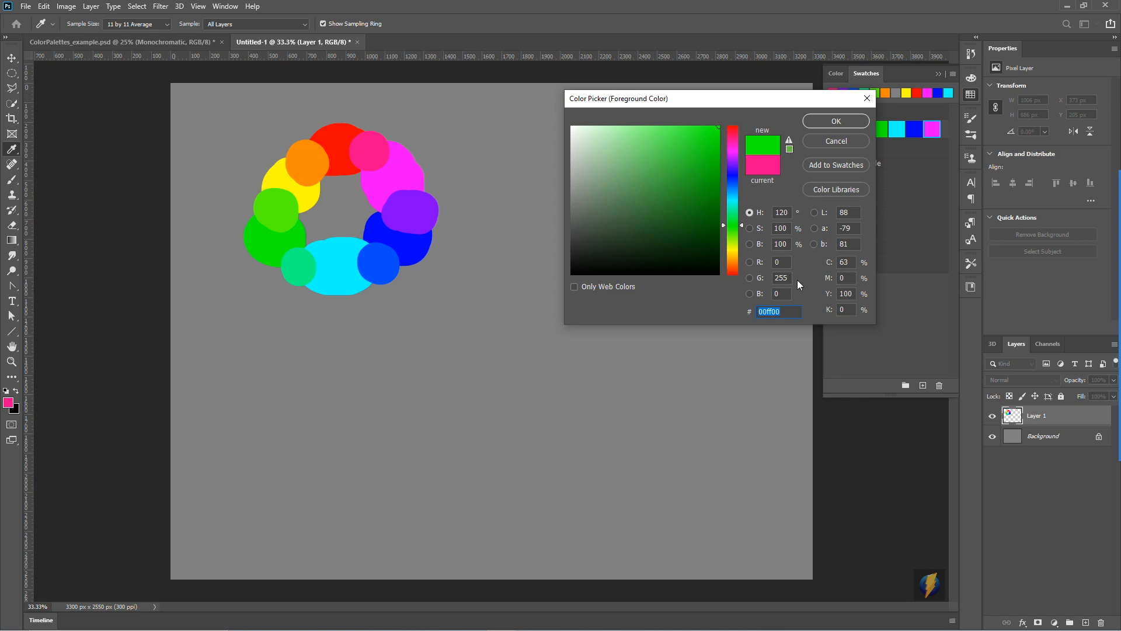
pyautogui.click(412, 241)
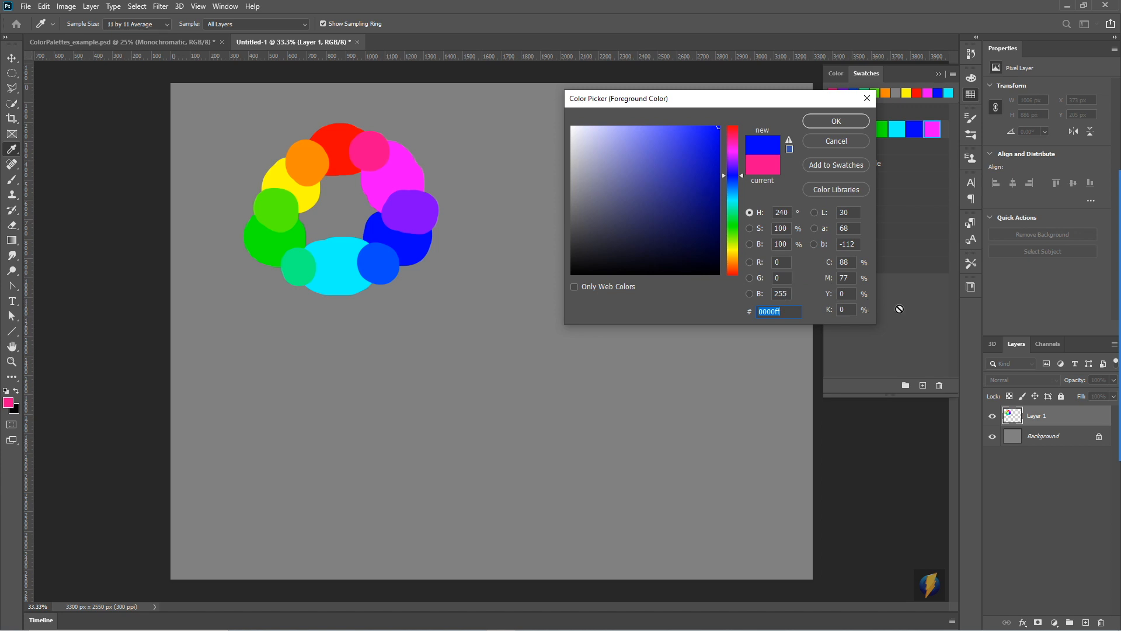
pyautogui.click(282, 174)
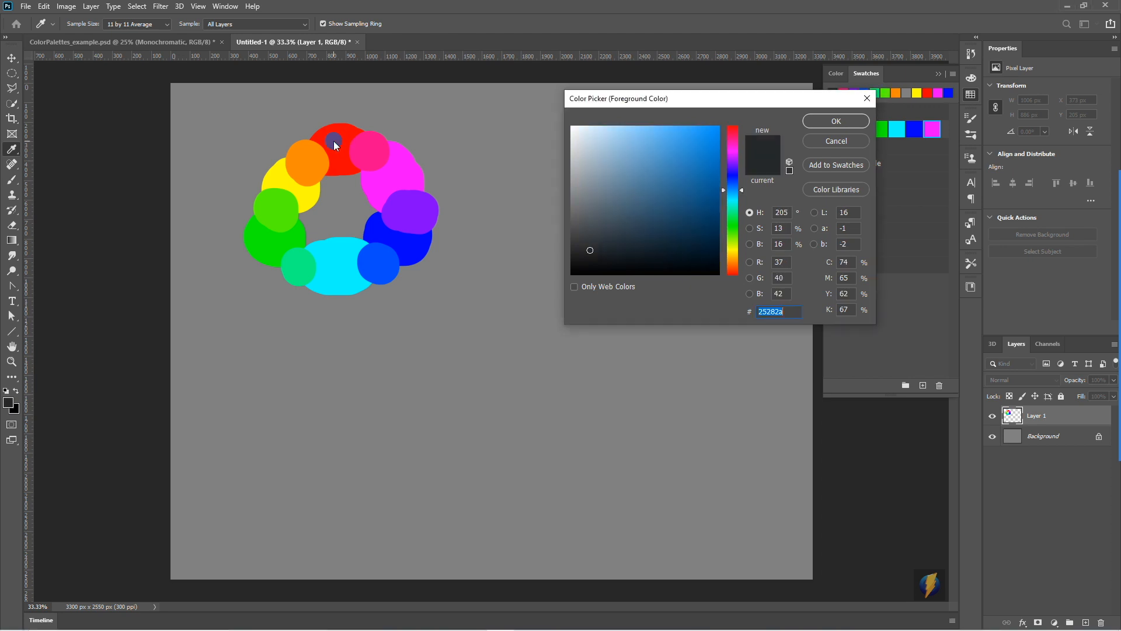
pyautogui.click(326, 147)
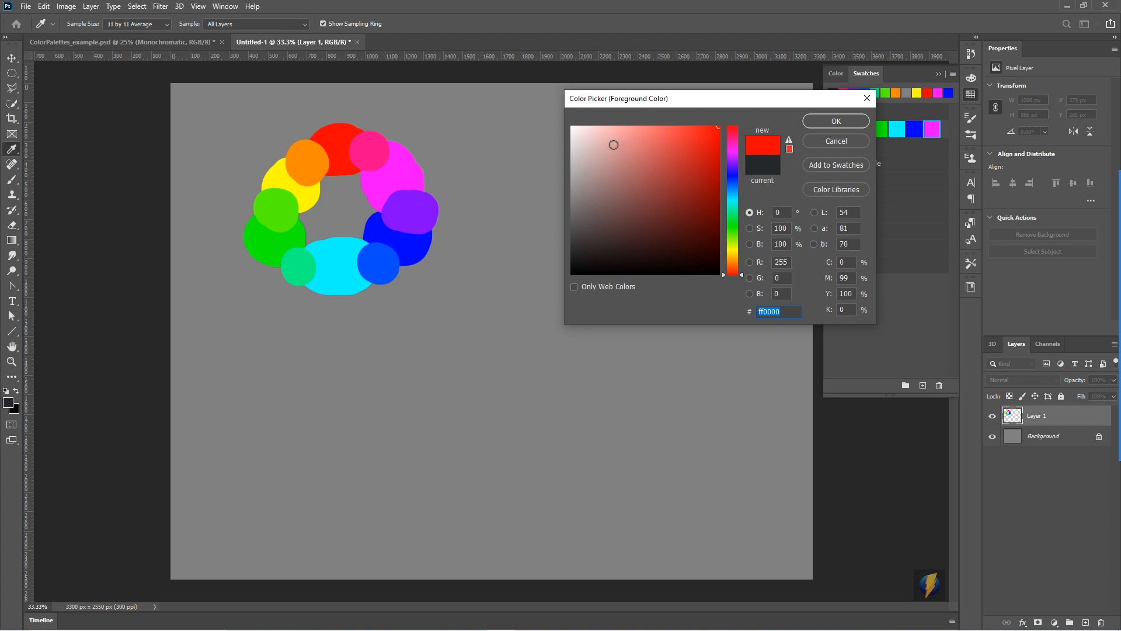
pyautogui.click(1100, 354)
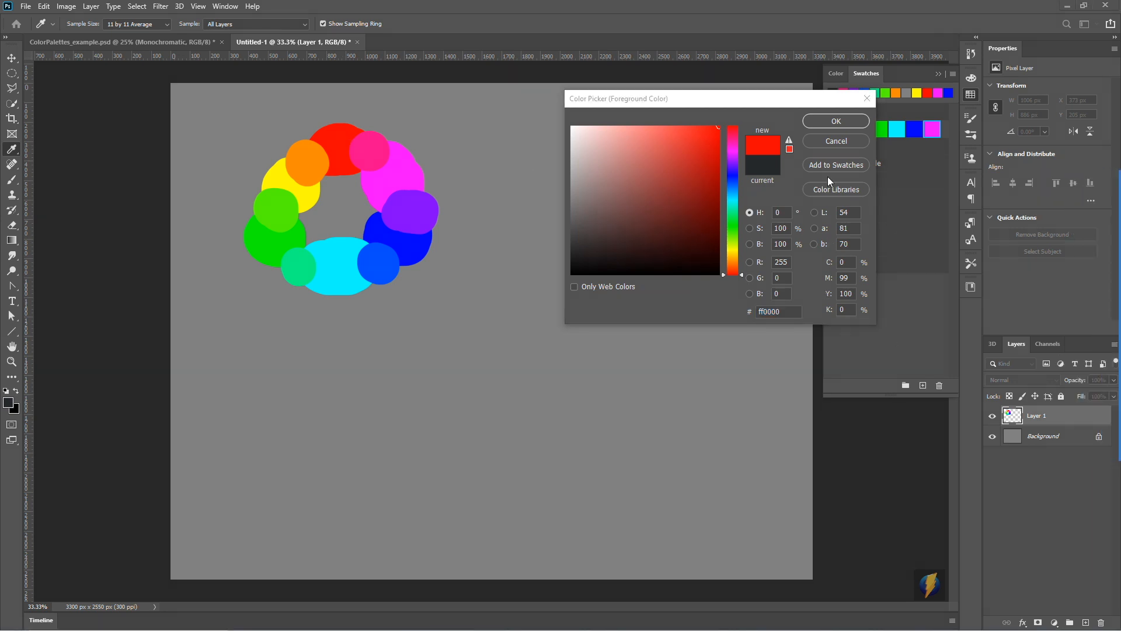
pyautogui.moveTo(990, 107)
pyautogui.mouseDown()
pyautogui.moveTo(785, 203)
pyautogui.moveTo(765, 232)
pyautogui.moveTo(771, 244)
pyautogui.moveTo(783, 220)
pyautogui.moveTo(843, 257)
pyautogui.moveTo(789, 264)
pyautogui.moveTo(771, 282)
pyautogui.moveTo(782, 261)
pyautogui.moveTo(768, 300)
pyautogui.moveTo(798, 300)
pyautogui.moveTo(809, 265)
pyautogui.moveTo(775, 260)
pyautogui.moveTo(789, 261)
pyautogui.mouseUp()
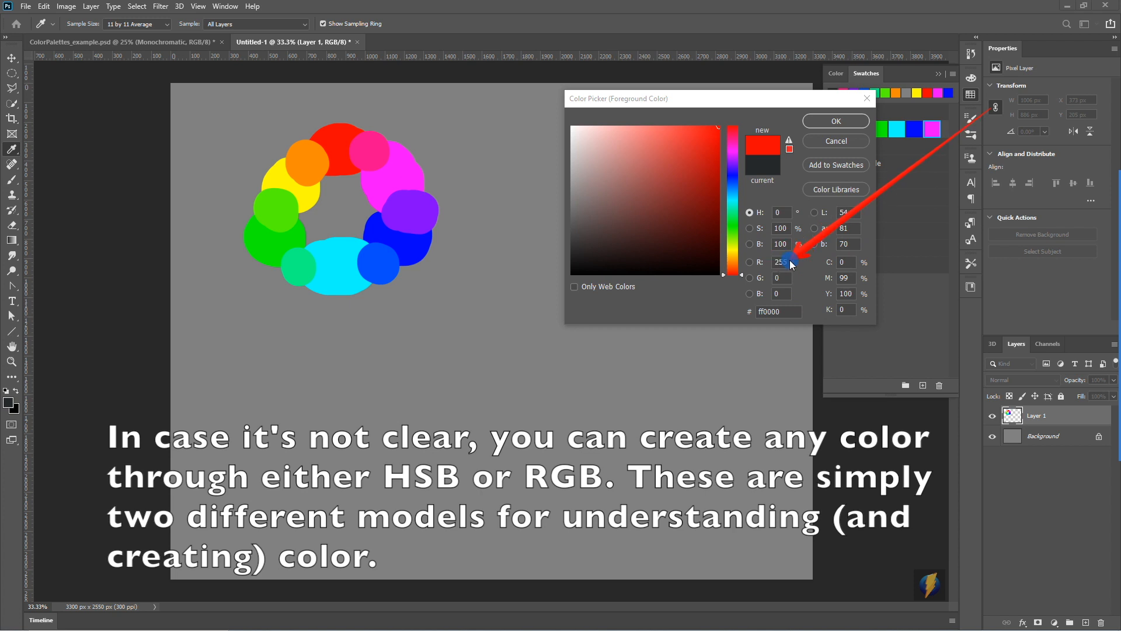
# - Sample yellow, set its blue value to 255 to get a white foreground, and paint a white blob in the ring's centre
pyautogui.click(282, 179)
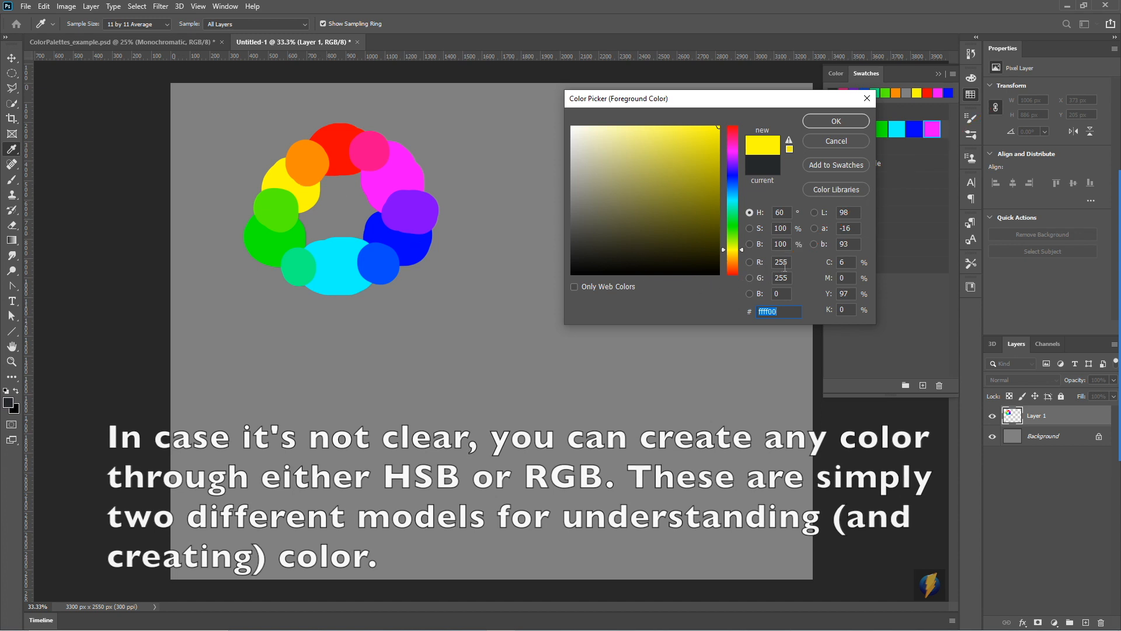
pyautogui.click(784, 295)
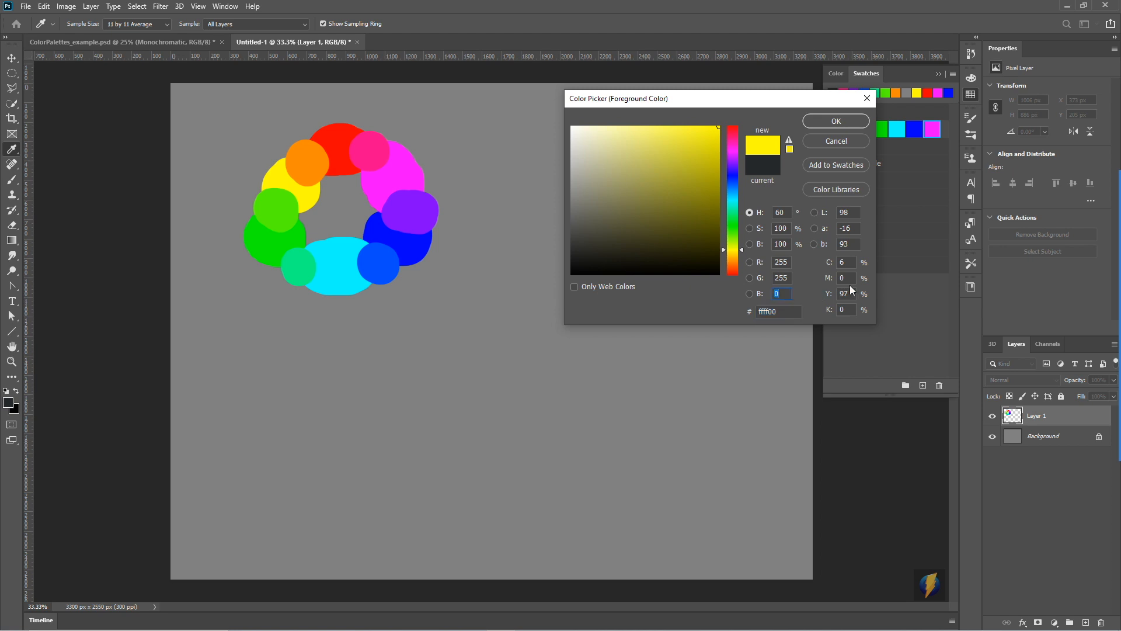
pyautogui.write('255')
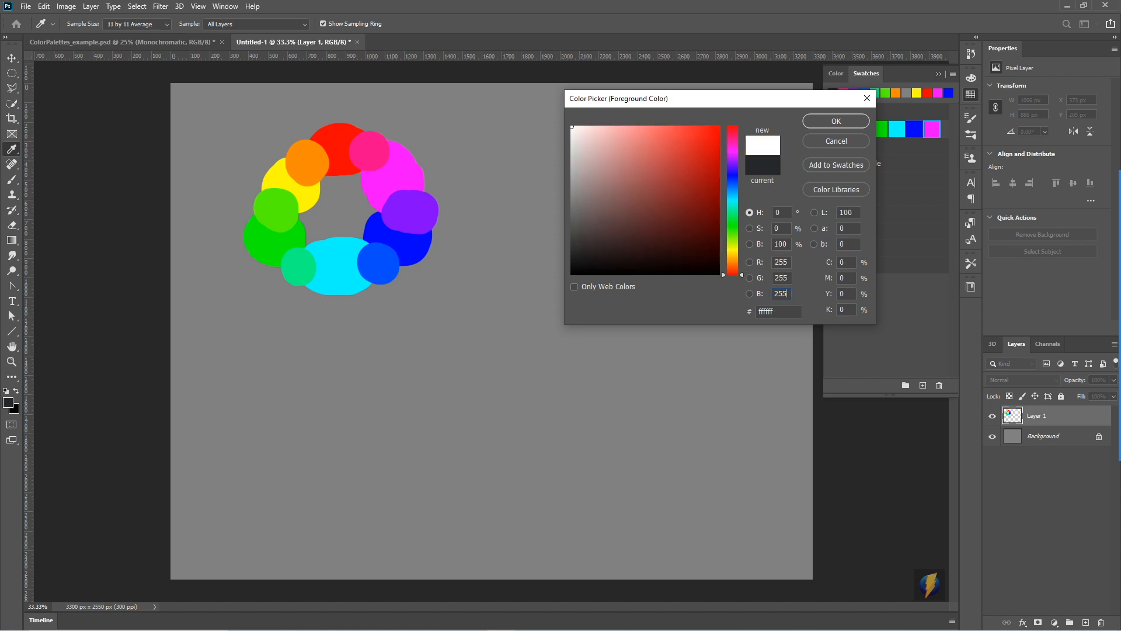
pyautogui.press('Return')
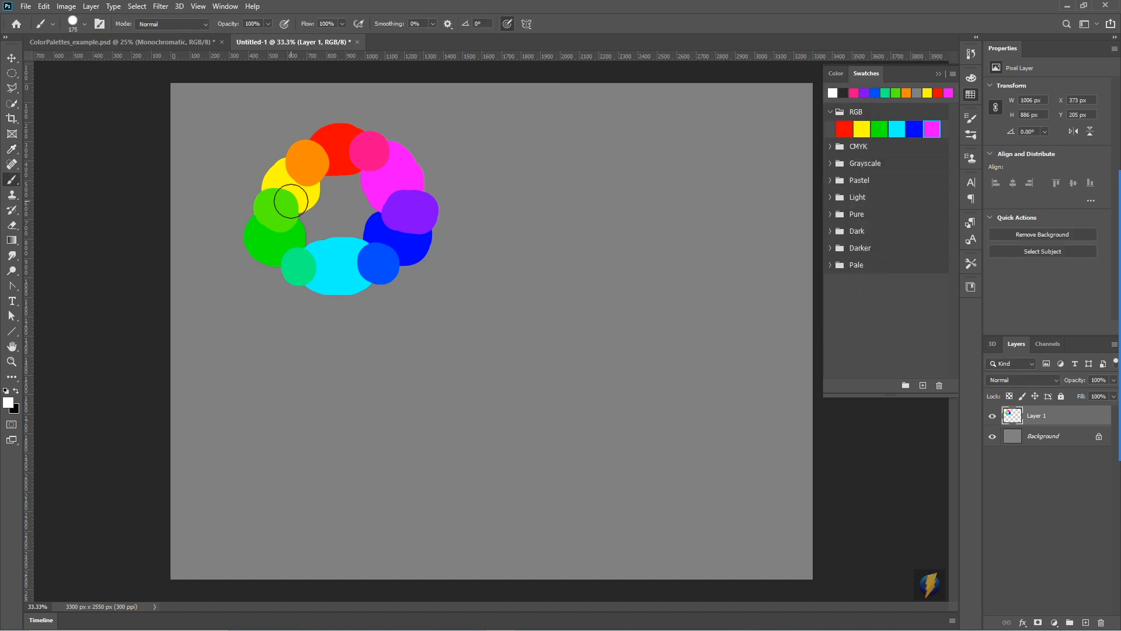
pyautogui.moveTo(345, 196)
pyautogui.mouseDown()
pyautogui.moveTo(330, 188)
pyautogui.moveTo(327, 204)
pyautogui.moveTo(348, 218)
pyautogui.mouseUp()
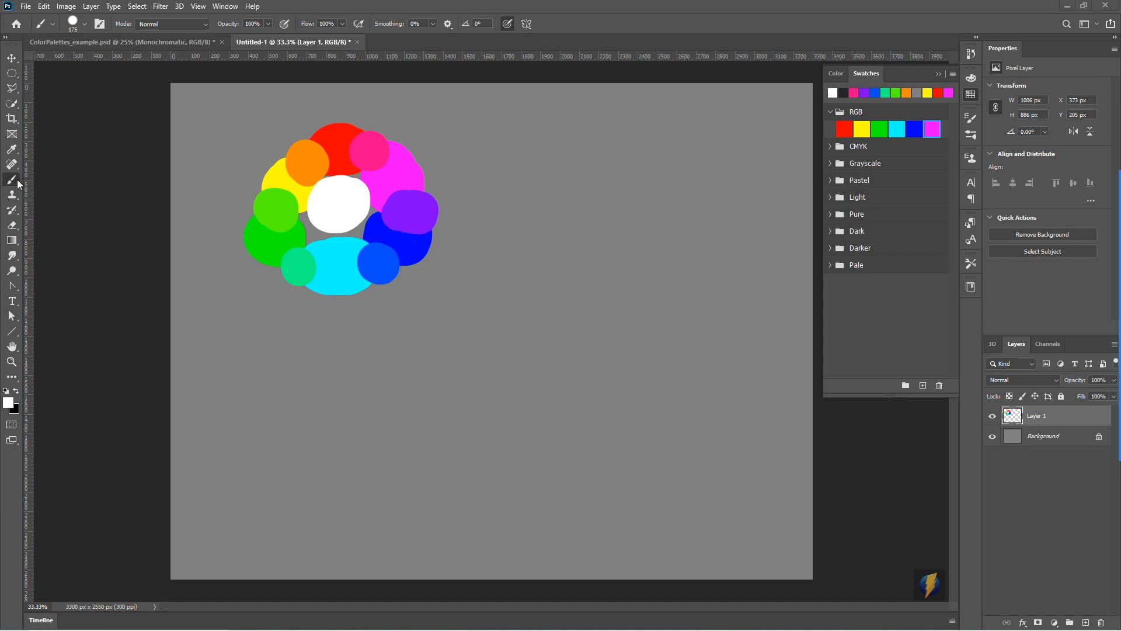
# - Start a second wheel beside the ring by painting separate red, yellow and blue blobs in a triangle, sampling each colour from the ring
pyautogui.keyDown('alt'); pyautogui.click(337, 138); pyautogui.keyUp('alt')
pyautogui.moveTo(620, 139); pyautogui.dragTo(624, 144)
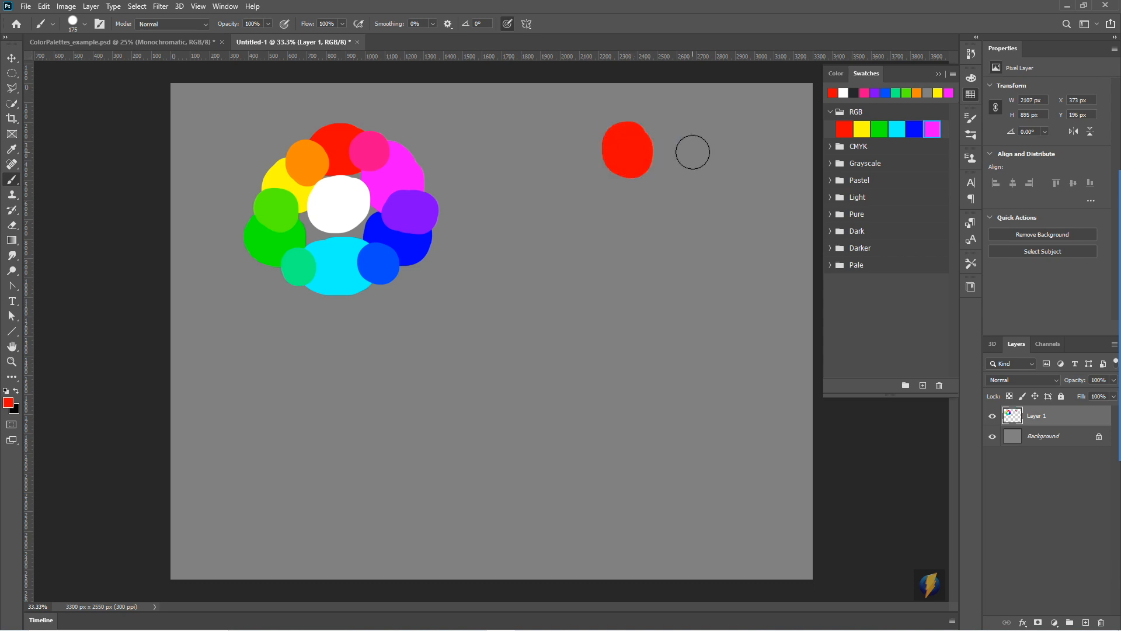
pyautogui.keyDown('alt'); pyautogui.click(285, 174); pyautogui.keyUp('alt')
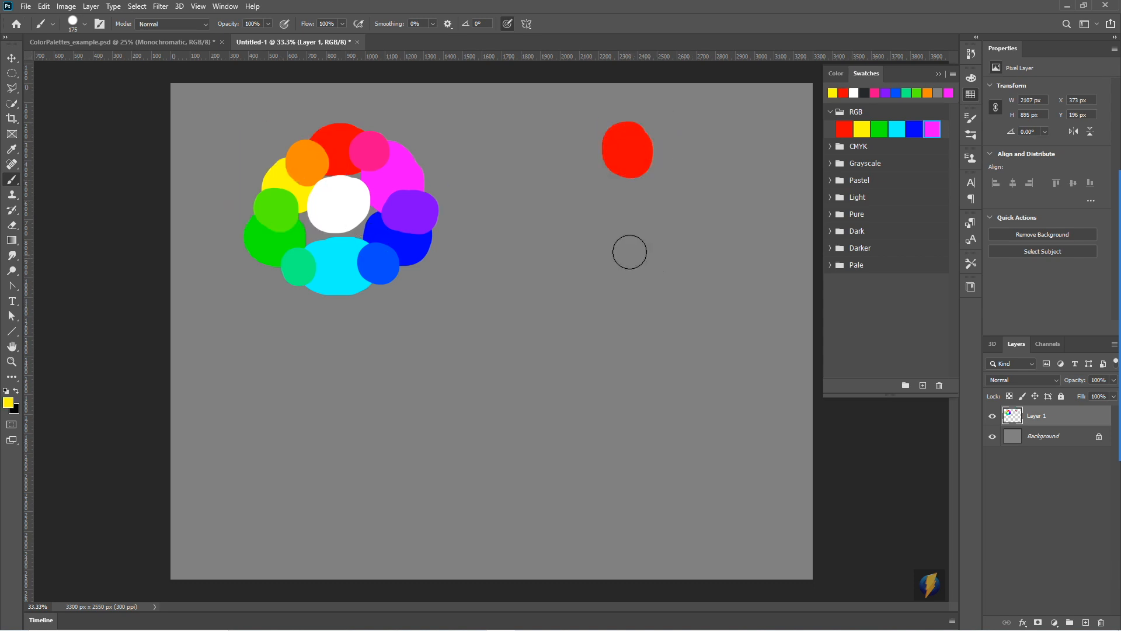
pyautogui.moveTo(569, 233); pyautogui.dragTo(559, 245)
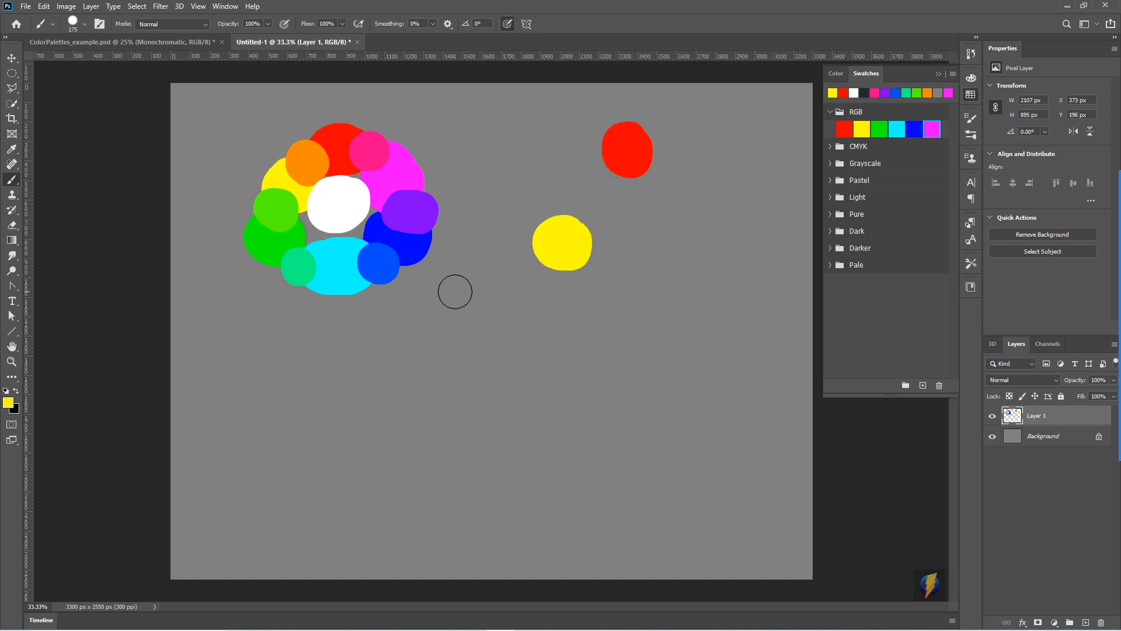
pyautogui.keyDown('alt'); pyautogui.click(418, 248); pyautogui.keyUp('alt')
pyautogui.moveTo(668, 222); pyautogui.dragTo(686, 240)
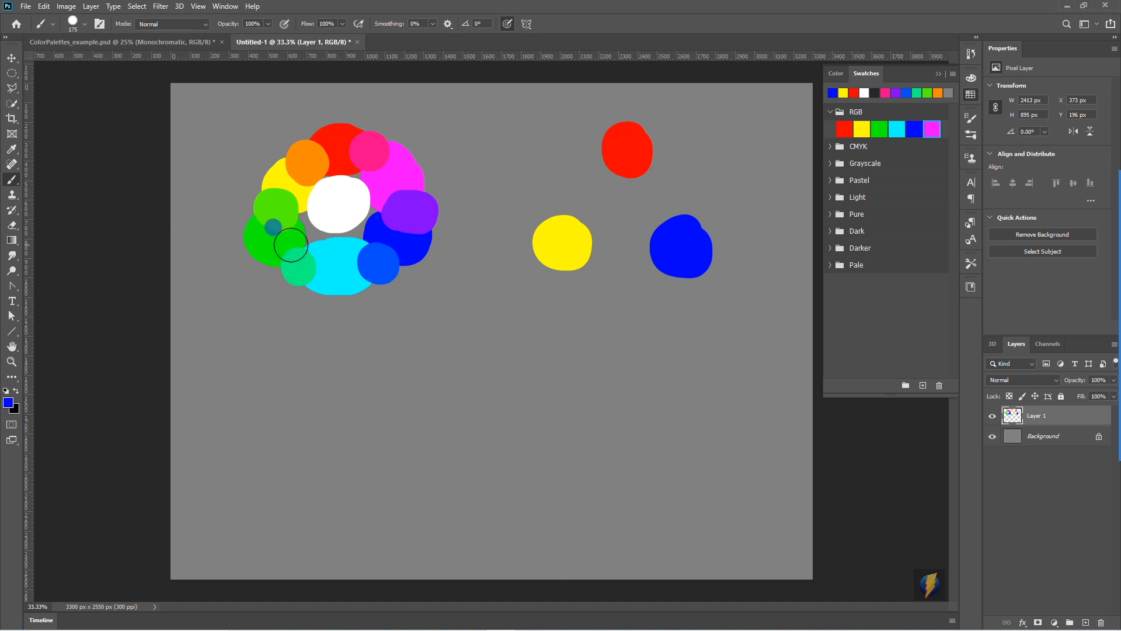
# - Paint a sampled green blob between the second wheel's yellow and blue, and a sampled violet one between its blue and red
pyautogui.keyDown('alt'); pyautogui.click(265, 240); pyautogui.keyUp('alt')
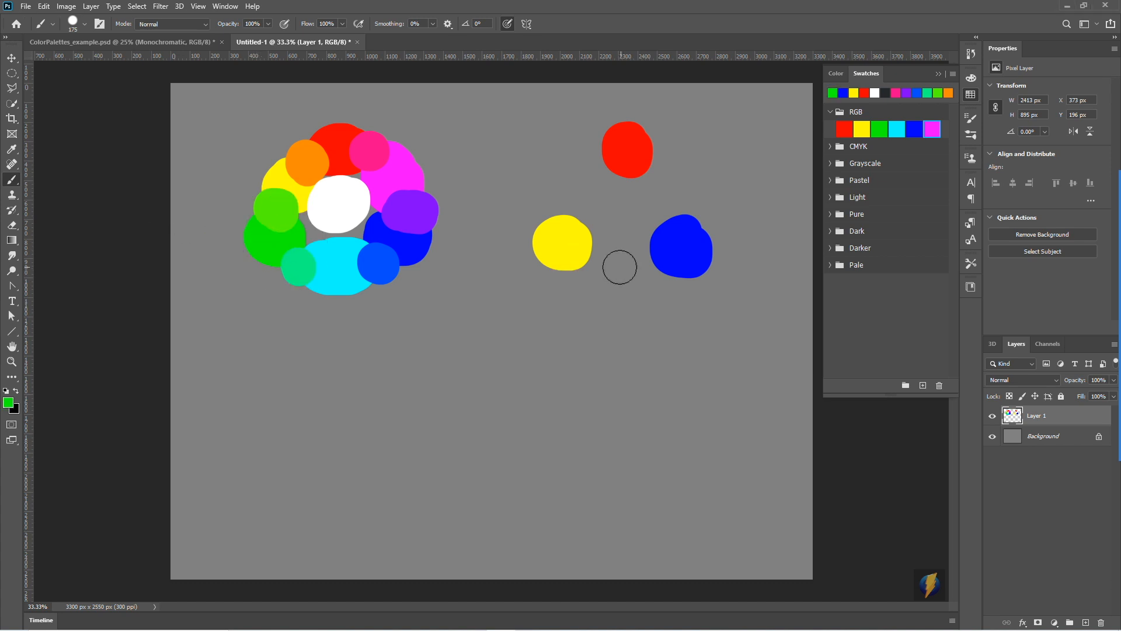
pyautogui.moveTo(621, 268); pyautogui.dragTo(625, 275)
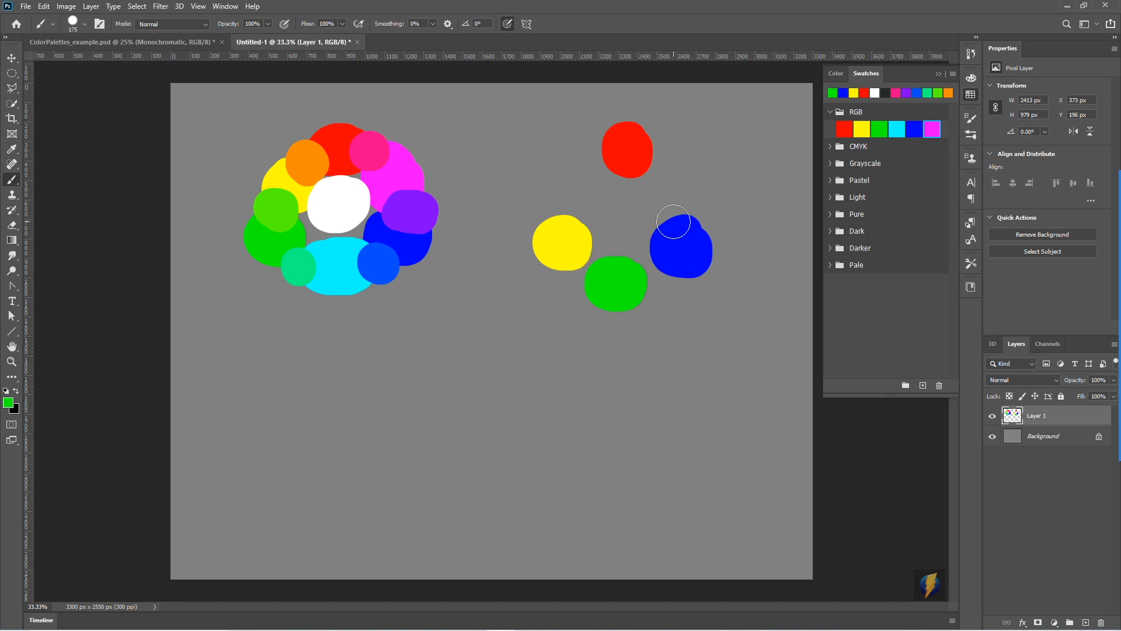
pyautogui.keyDown('alt'); pyautogui.click(416, 210); pyautogui.keyUp('alt')
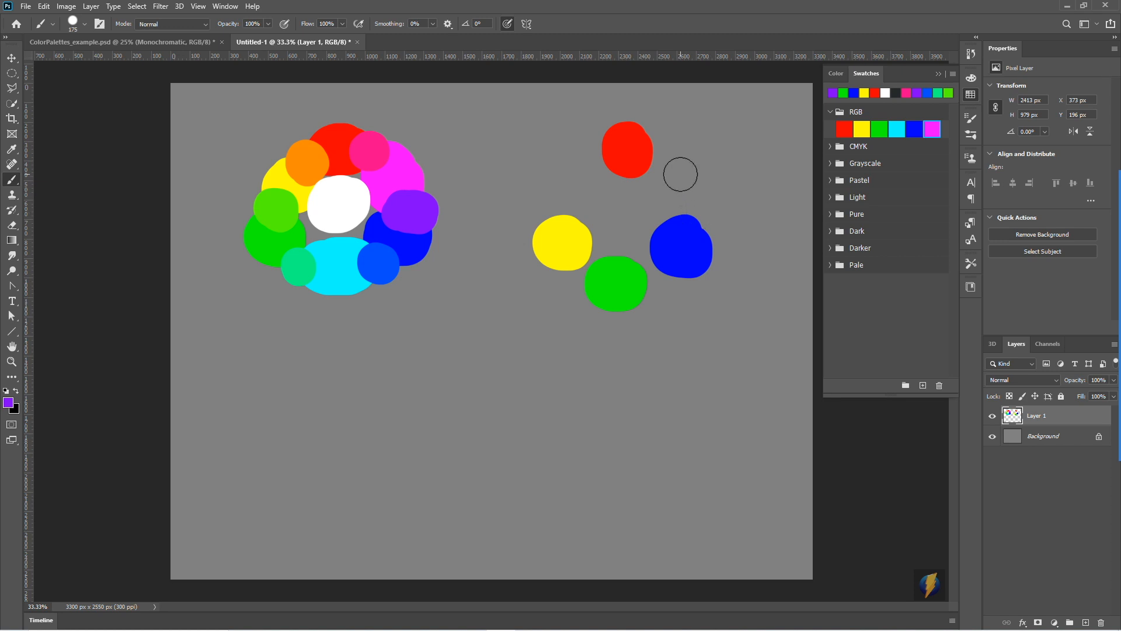
pyautogui.moveTo(678, 174); pyautogui.dragTo(696, 191)
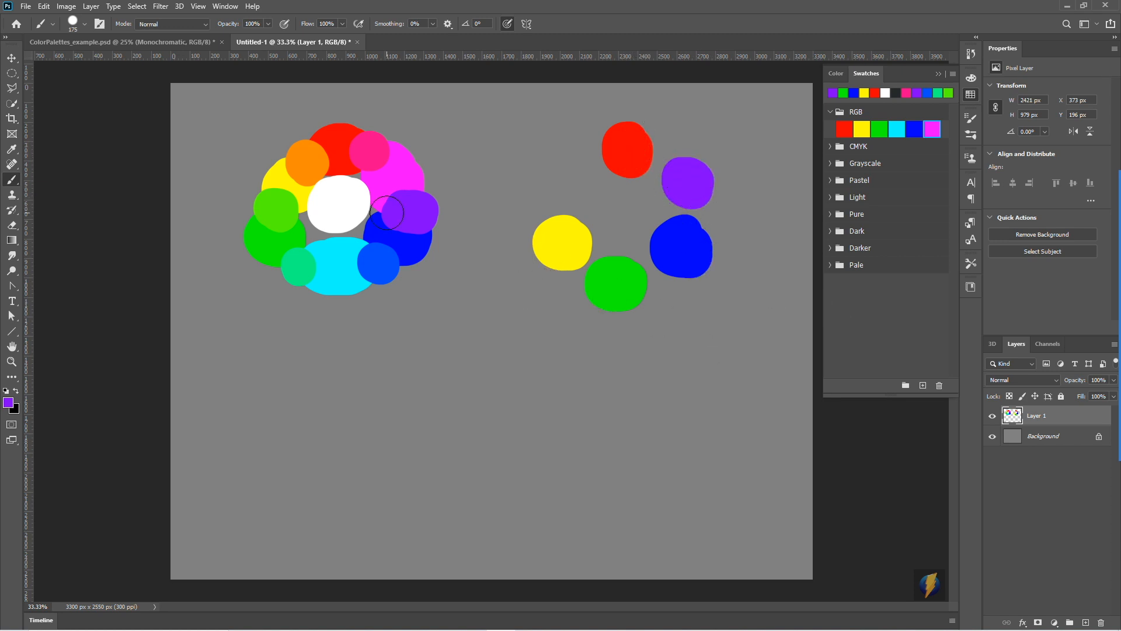
# - Paint a sampled orange blob between the second wheel's red and yellow, and a black blob in its centre
pyautogui.keyDown('alt'); pyautogui.click(313, 160); pyautogui.keyUp('alt')
pyautogui.moveTo(558, 170); pyautogui.dragTo(559, 177)
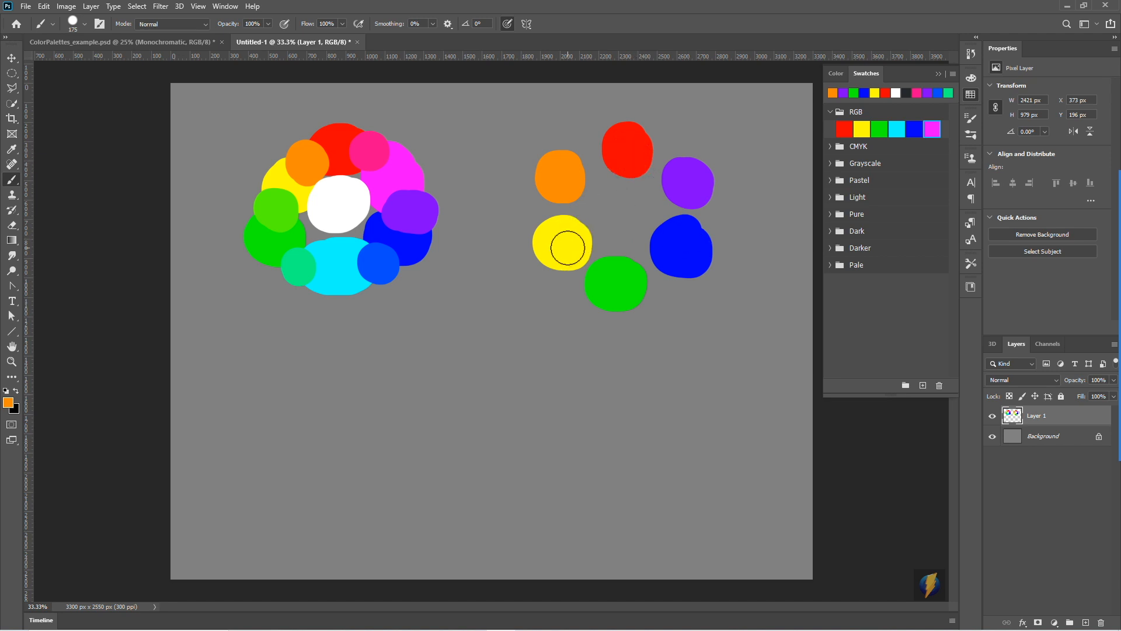
pyautogui.click(16, 391)
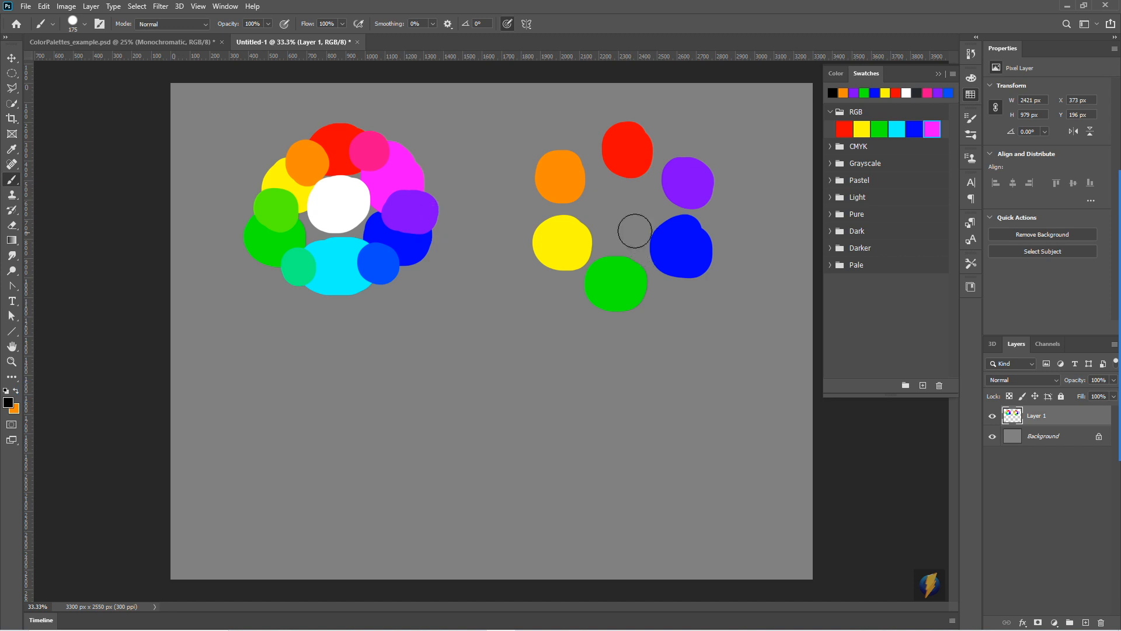
pyautogui.moveTo(627, 201)
pyautogui.mouseDown()
pyautogui.moveTo(615, 222)
pyautogui.moveTo(643, 208)
pyautogui.moveTo(602, 195)
pyautogui.mouseUp()
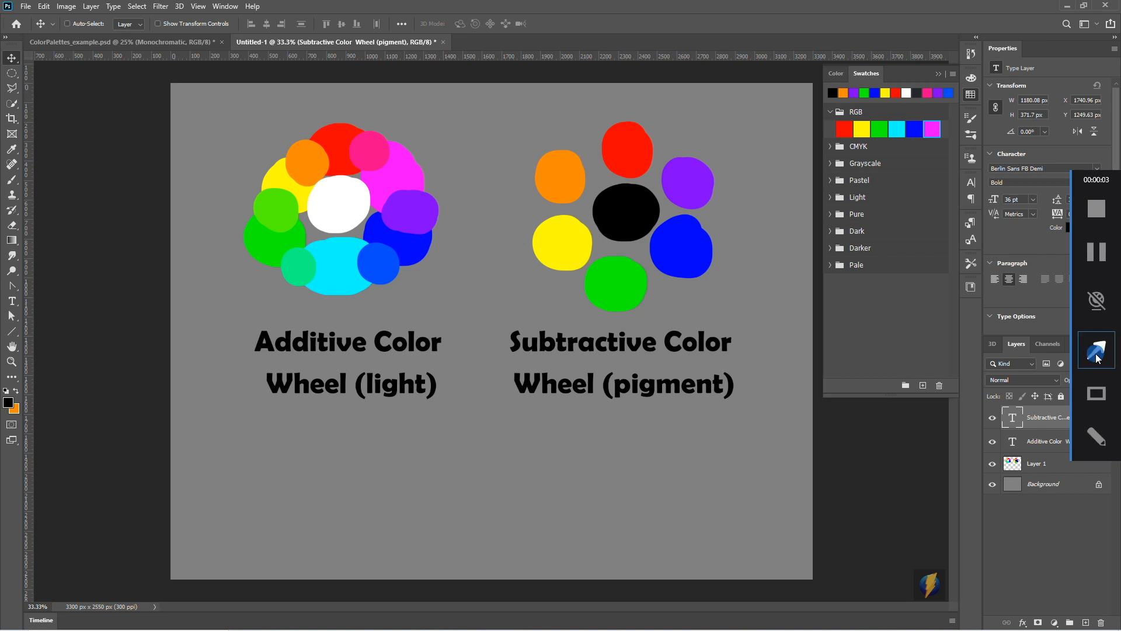
pyautogui.moveTo(573, 486)
pyautogui.mouseDown()
pyautogui.moveTo(421, 300)
pyautogui.moveTo(552, 251)
pyautogui.moveTo(456, 261)
pyautogui.mouseUp()
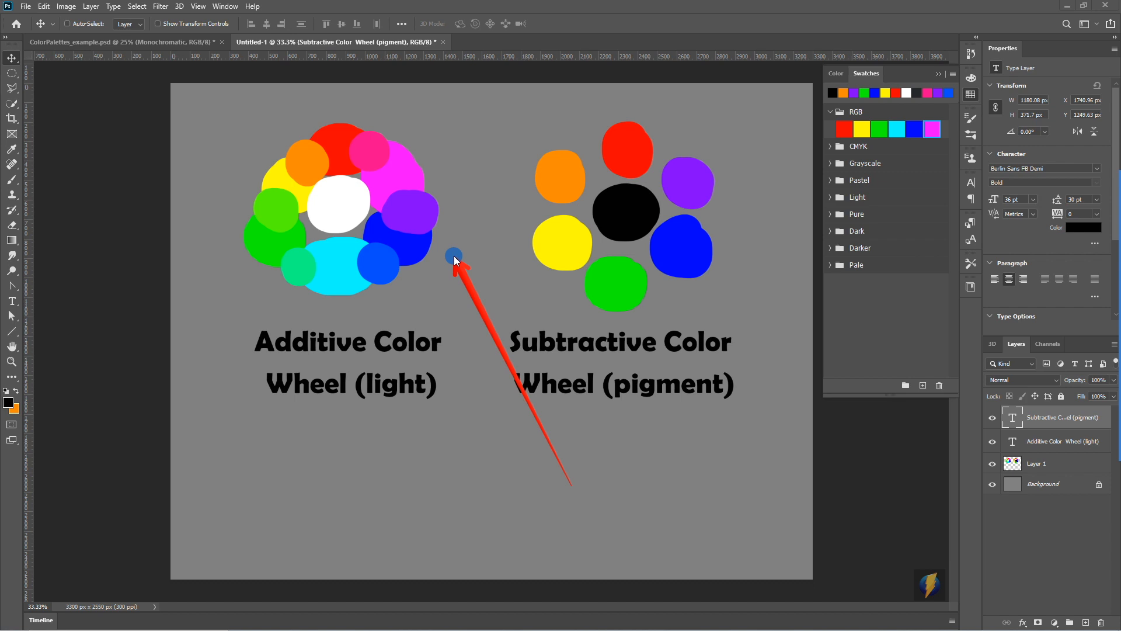
pyautogui.moveTo(455, 259)
pyautogui.mouseDown()
pyautogui.moveTo(358, 371)
pyautogui.moveTo(268, 374)
pyautogui.moveTo(265, 356)
pyautogui.moveTo(417, 351)
pyautogui.mouseUp()
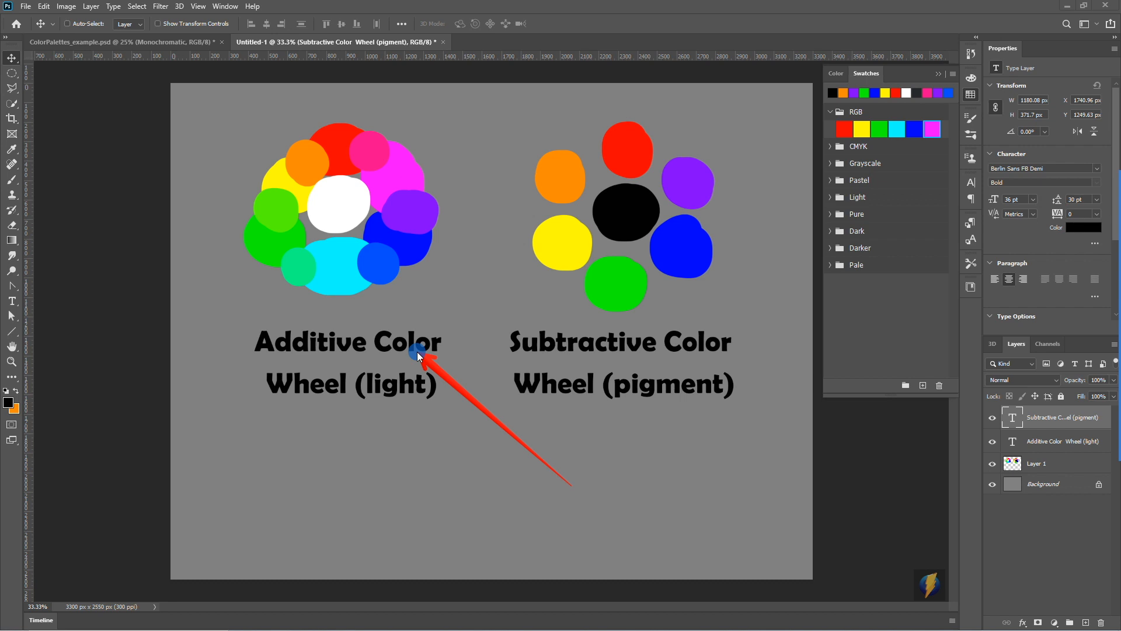
pyautogui.moveTo(418, 351)
pyautogui.mouseDown()
pyautogui.moveTo(445, 388)
pyautogui.moveTo(491, 317)
pyautogui.moveTo(552, 327)
pyautogui.moveTo(598, 366)
pyautogui.moveTo(588, 436)
pyautogui.mouseUp()
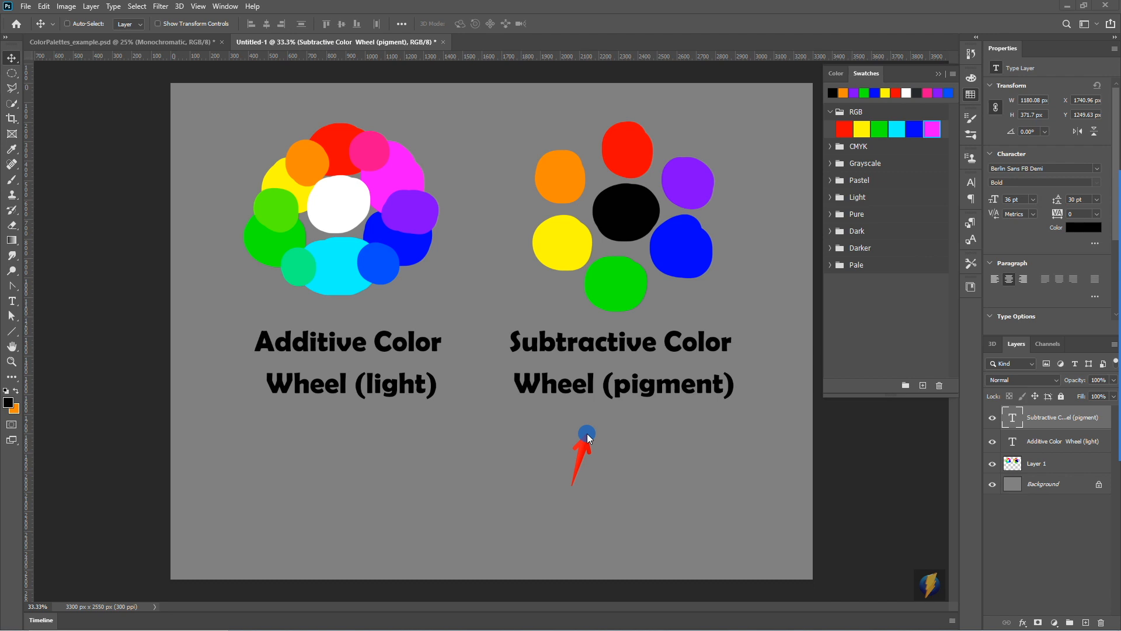
pyautogui.moveTo(587, 427)
pyautogui.mouseDown()
pyautogui.moveTo(553, 193)
pyautogui.moveTo(619, 145)
pyautogui.moveTo(525, 243)
pyautogui.moveTo(653, 251)
pyautogui.moveTo(505, 279)
pyautogui.mouseUp()
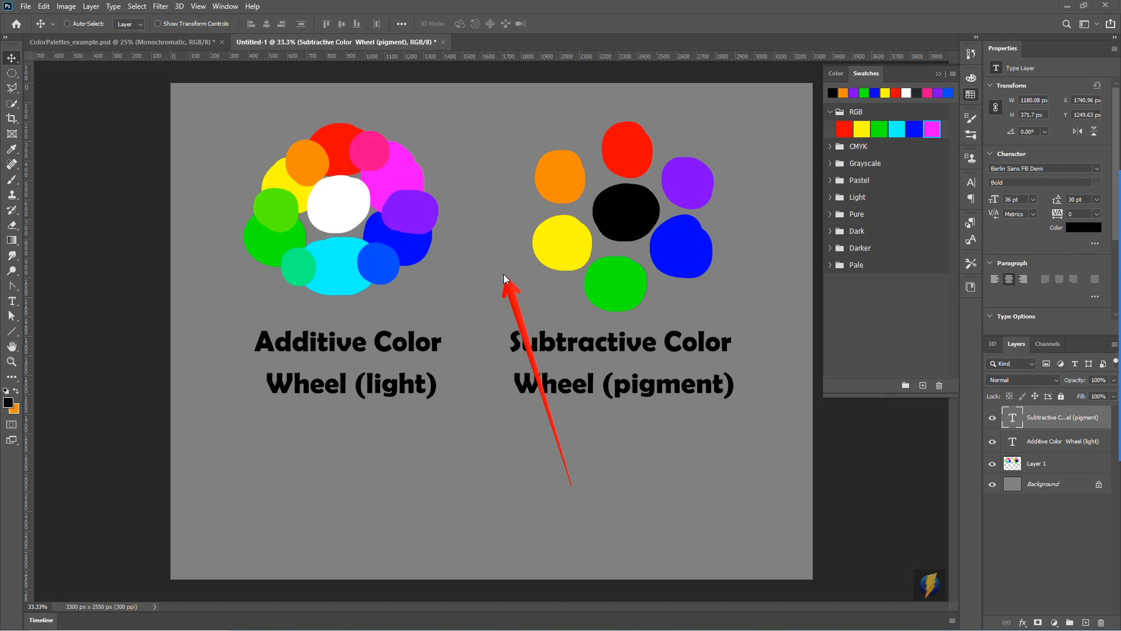
# - Set the foreground colour to pure red (ff0000) by sampling the red blob of the additive wheel
pyautogui.click(11, 404)
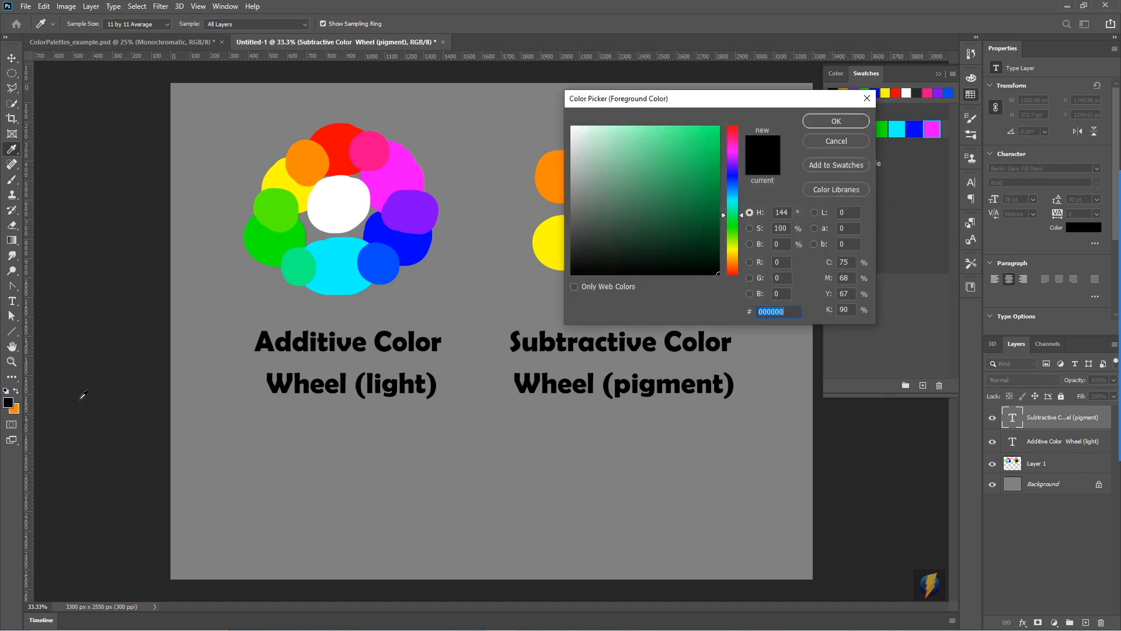
pyautogui.click(352, 133)
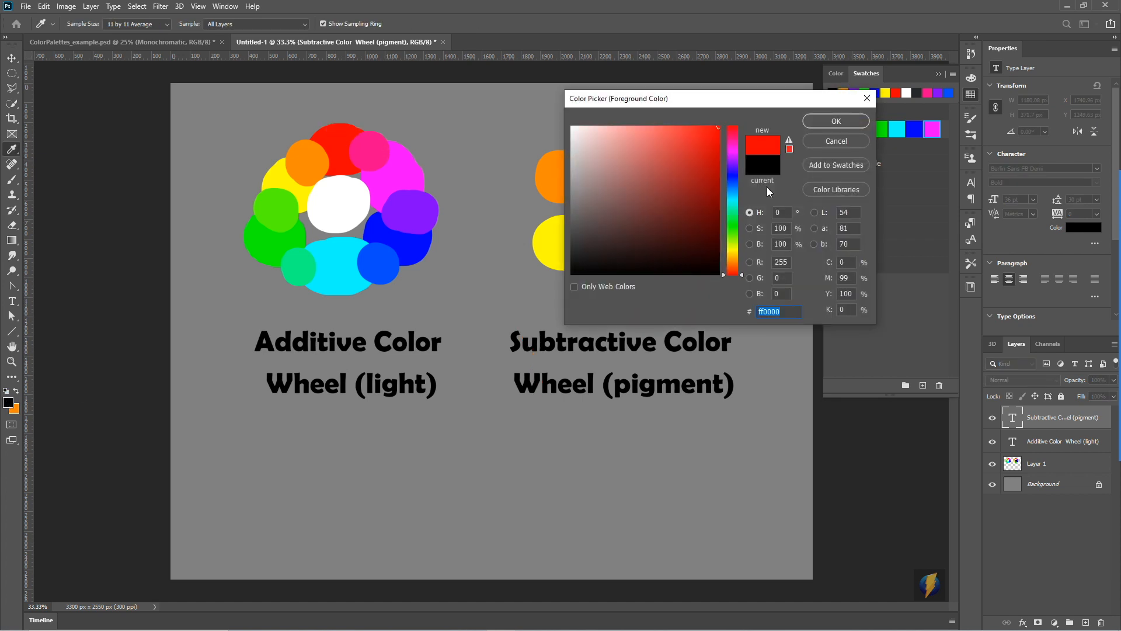
pyautogui.moveTo(1120, 243)
pyautogui.click(1098, 349)
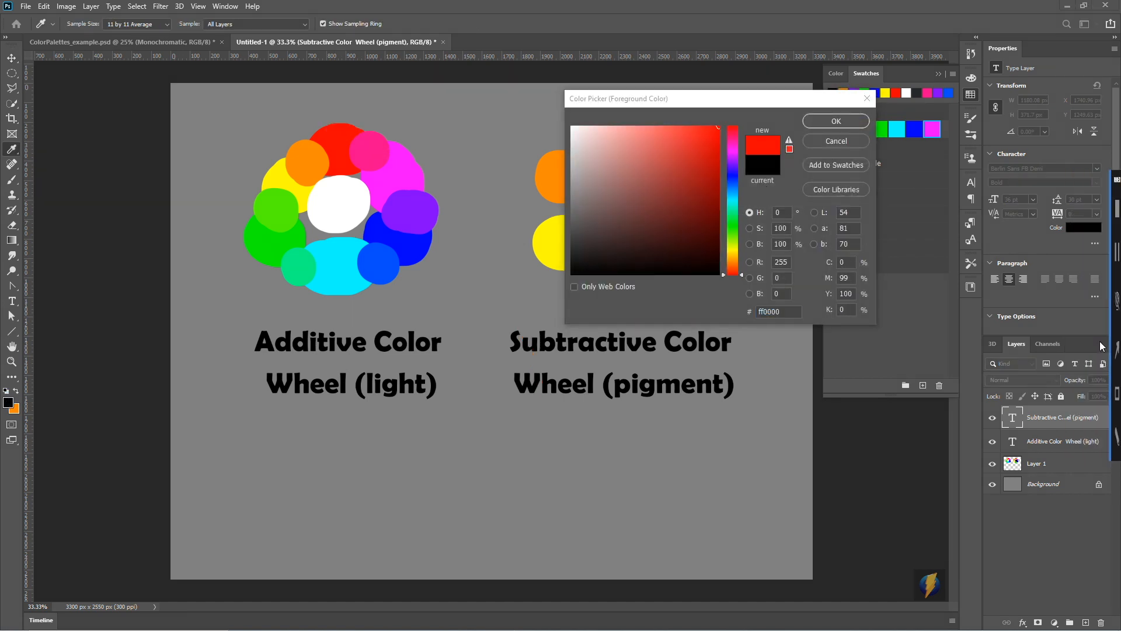
pyautogui.moveTo(1020, 130)
pyautogui.mouseDown()
pyautogui.moveTo(839, 264)
pyautogui.moveTo(839, 326)
pyautogui.moveTo(854, 265)
pyautogui.moveTo(834, 265)
pyautogui.moveTo(840, 241)
pyautogui.moveTo(843, 275)
pyautogui.moveTo(859, 283)
pyautogui.moveTo(842, 294)
pyautogui.moveTo(863, 301)
pyautogui.moveTo(849, 307)
pyautogui.mouseUp()
pyautogui.click(847, 121)
pyautogui.click(846, 121)
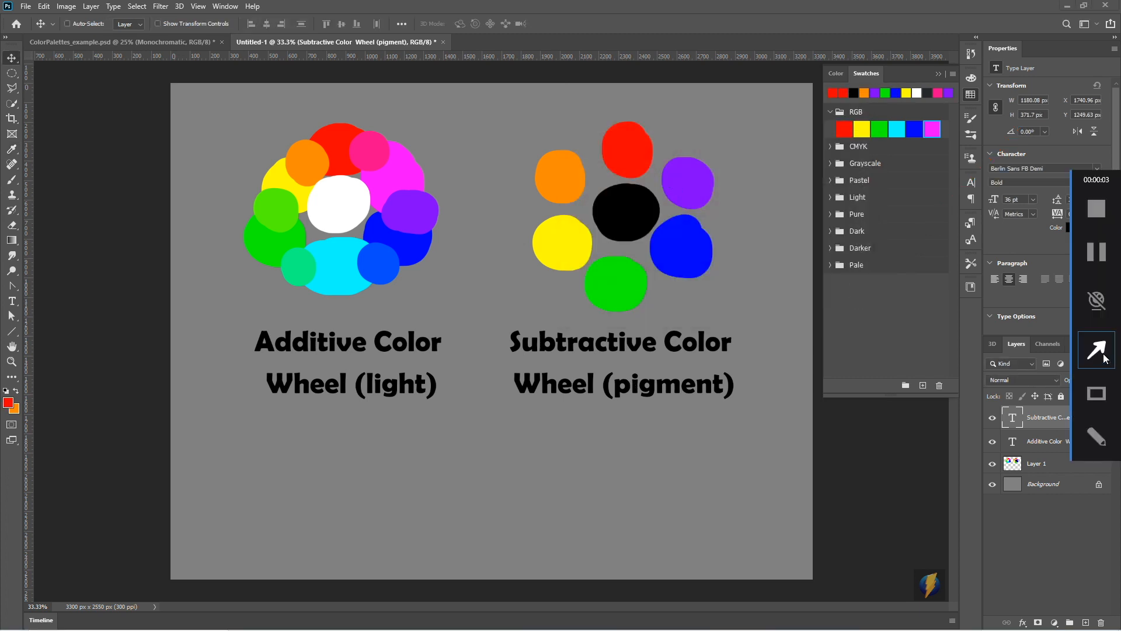
pyautogui.click(1103, 357)
pyautogui.moveTo(794, 510)
pyautogui.mouseDown()
pyautogui.moveTo(721, 292)
pyautogui.moveTo(707, 291)
pyautogui.mouseUp()
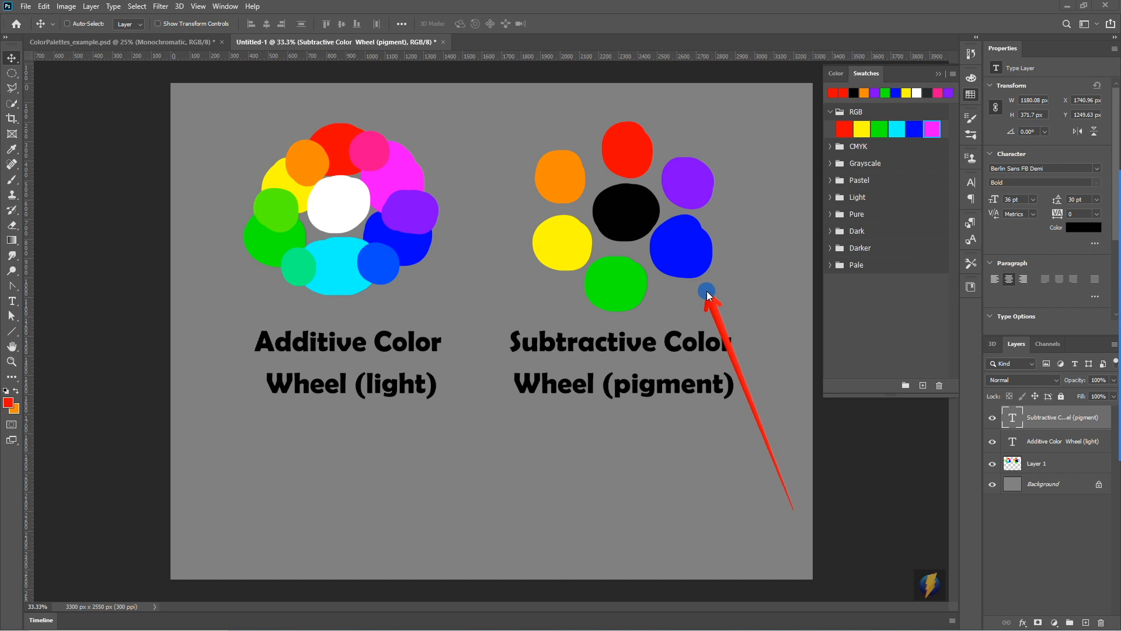
pyautogui.moveTo(708, 295)
pyautogui.mouseDown()
pyautogui.moveTo(696, 358)
pyautogui.moveTo(518, 258)
pyautogui.moveTo(576, 250)
pyautogui.moveTo(560, 267)
pyautogui.moveTo(634, 181)
pyautogui.moveTo(642, 219)
pyautogui.moveTo(590, 232)
pyautogui.moveTo(506, 318)
pyautogui.moveTo(430, 285)
pyautogui.mouseUp()
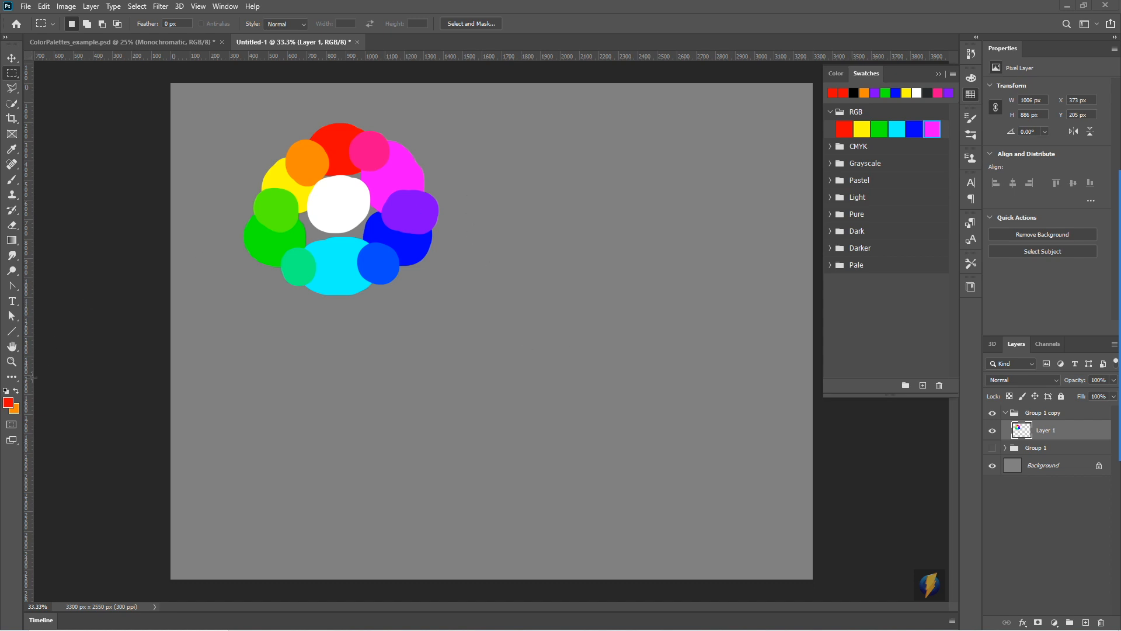
# - Brush a pure red (ff0000) dot onto Layer 1 in the empty area beside the additive wheel
pyautogui.click(7, 404)
pyautogui.moveTo(608, 100); pyautogui.dragTo(695, 293)
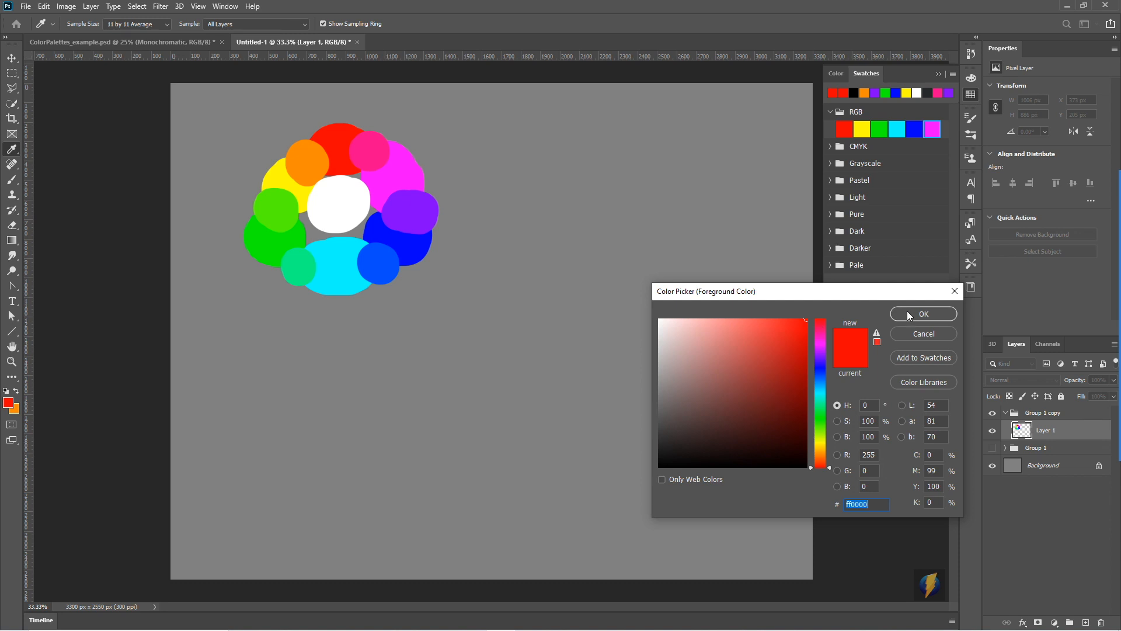
pyautogui.click(11, 180)
pyautogui.click(11, 180)
pyautogui.click(924, 314)
pyautogui.press('m')
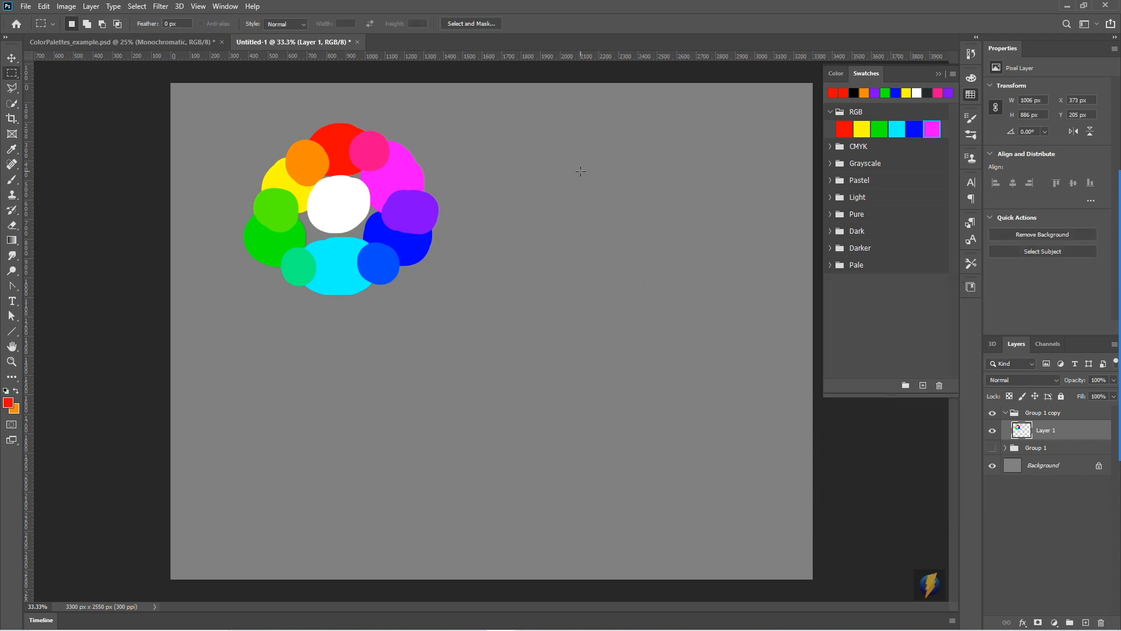
pyautogui.moveTo(530, 144); pyautogui.dragTo(531, 157)
pyautogui.hotkey('ctrl', 'd')
pyautogui.click(12, 180)
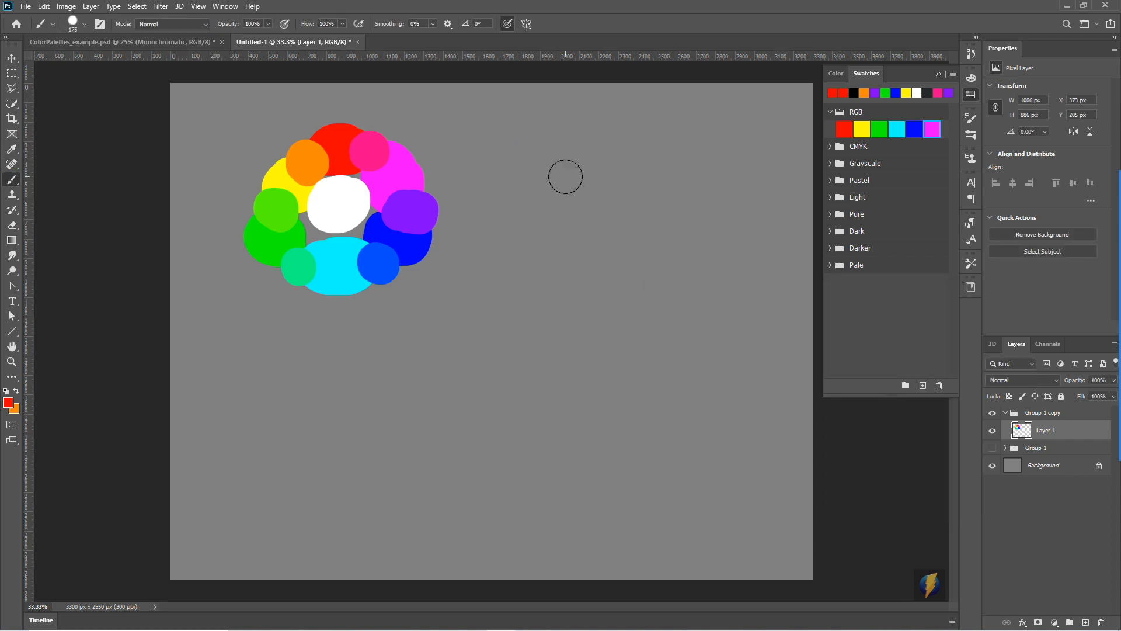
pyautogui.click(534, 160)
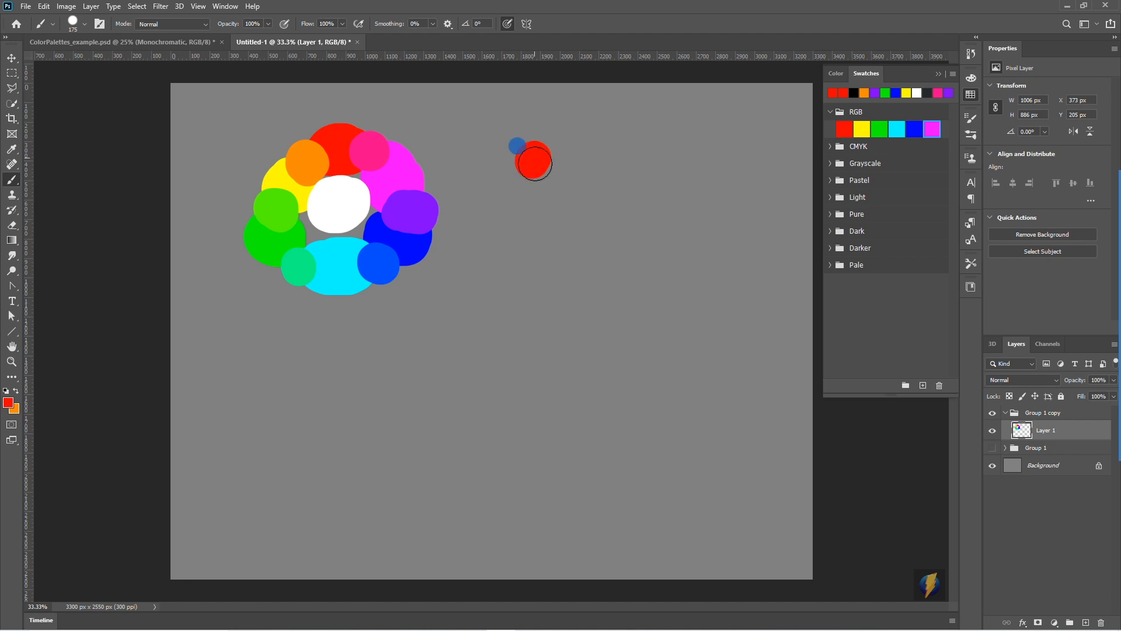
# - Darken the foreground red to 75% brightness (be0000) at full saturation and paint a blob beside the pure red dot
pyautogui.click(9, 403)
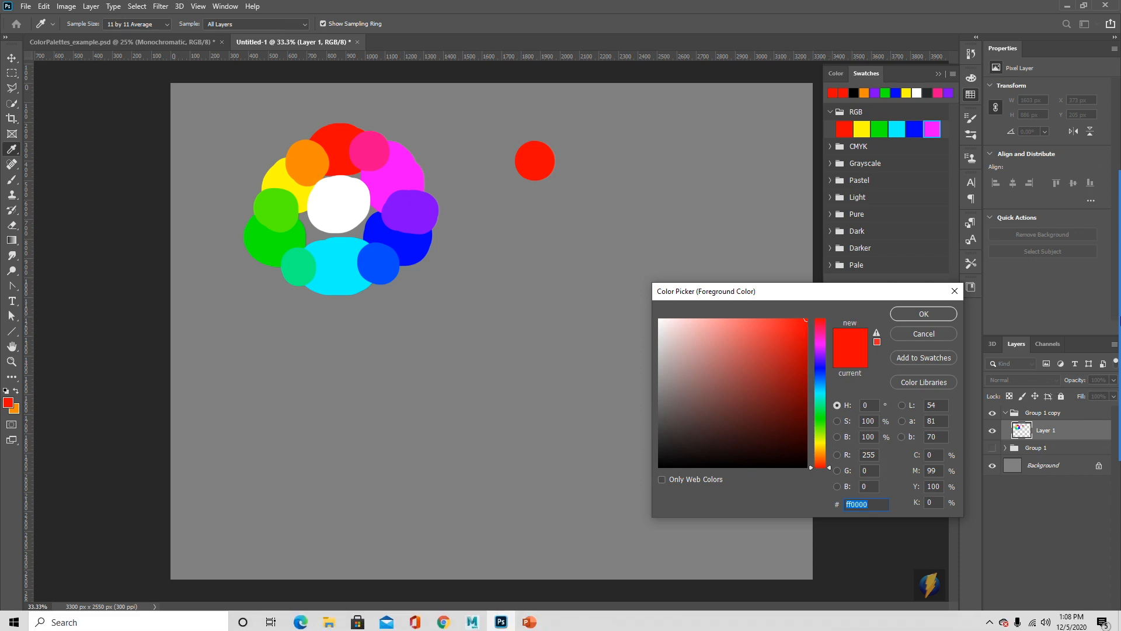
pyautogui.click(1094, 349)
pyautogui.moveTo(803, 240)
pyautogui.mouseDown()
pyautogui.moveTo(851, 406)
pyautogui.moveTo(849, 440)
pyautogui.moveTo(814, 313)
pyautogui.mouseUp()
pyautogui.moveTo(829, 468)
pyautogui.mouseDown()
pyautogui.moveTo(818, 339)
pyautogui.moveTo(832, 435)
pyautogui.moveTo(820, 353)
pyautogui.moveTo(823, 374)
pyautogui.moveTo(830, 355)
pyautogui.moveTo(838, 473)
pyautogui.moveTo(837, 393)
pyautogui.moveTo(840, 483)
pyautogui.mouseUp()
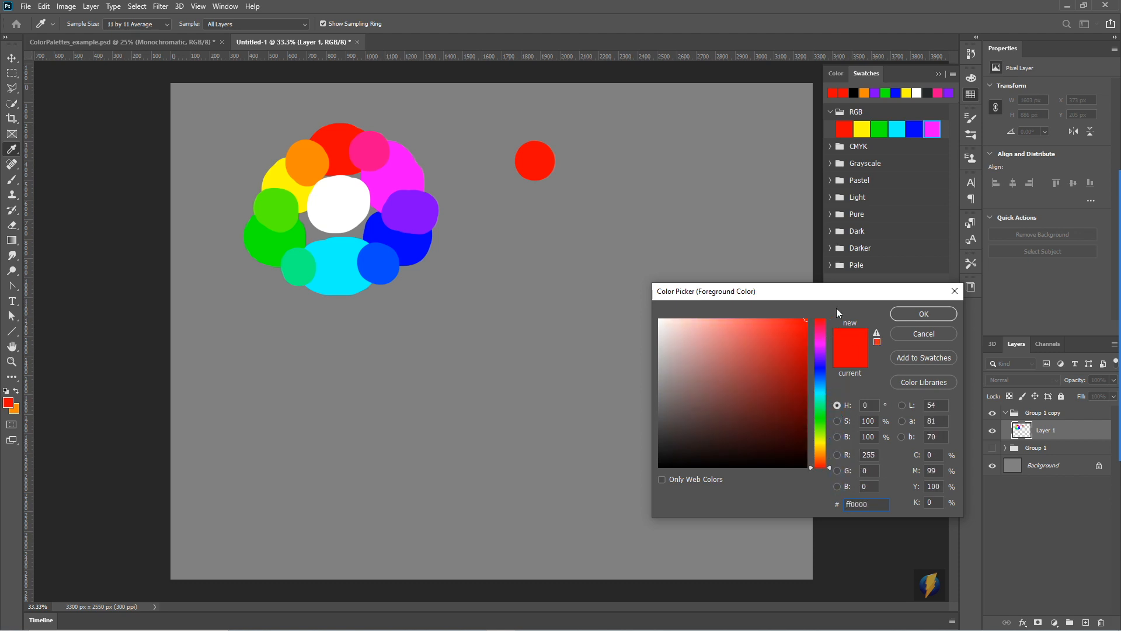
pyautogui.click(1099, 343)
pyautogui.moveTo(753, 213); pyautogui.dragTo(842, 442)
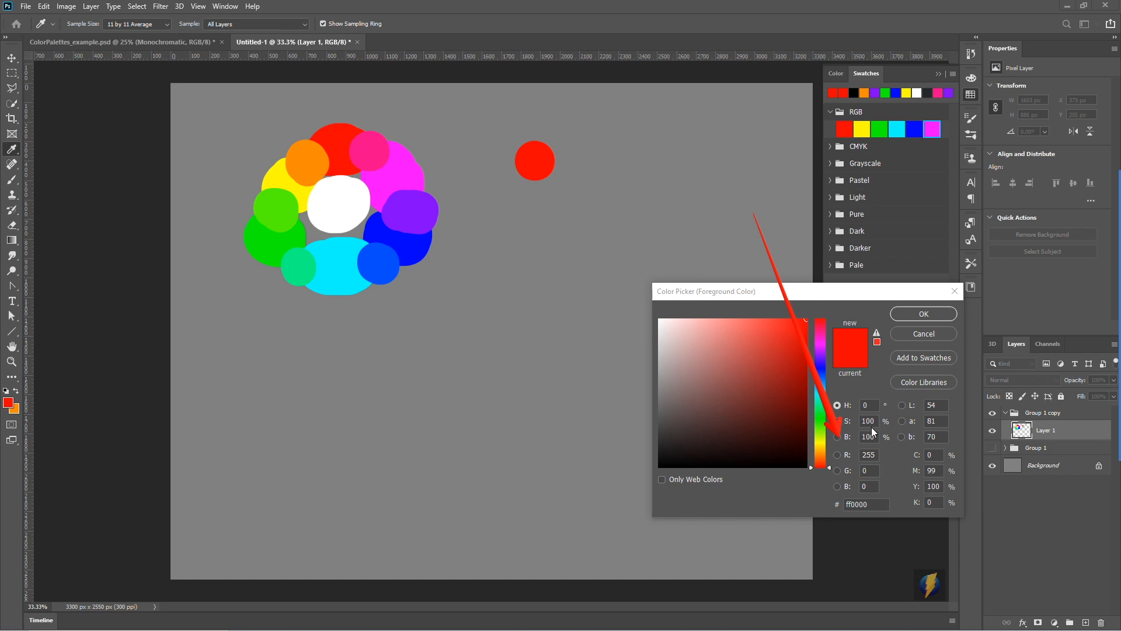
pyautogui.moveTo(852, 293); pyautogui.dragTo(809, 306)
pyautogui.moveTo(762, 334)
pyautogui.mouseDown()
pyautogui.moveTo(744, 336)
pyautogui.moveTo(756, 347)
pyautogui.moveTo(742, 343)
pyautogui.moveTo(780, 352)
pyautogui.moveTo(796, 378)
pyautogui.moveTo(793, 366)
pyautogui.mouseUp()
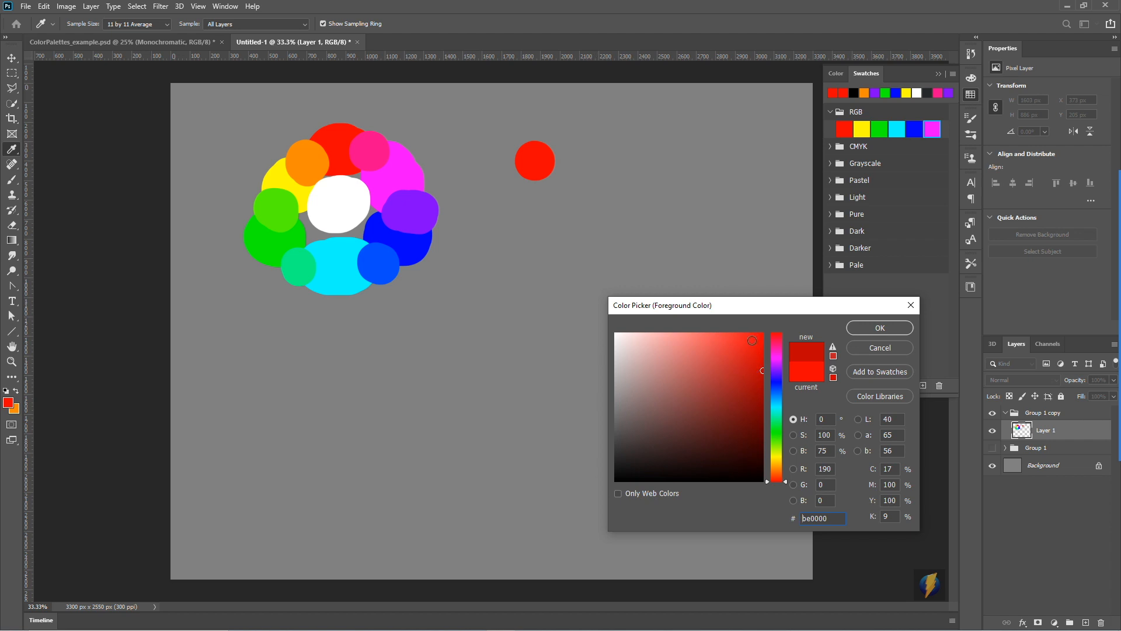
pyautogui.click(880, 328)
pyautogui.press('b')
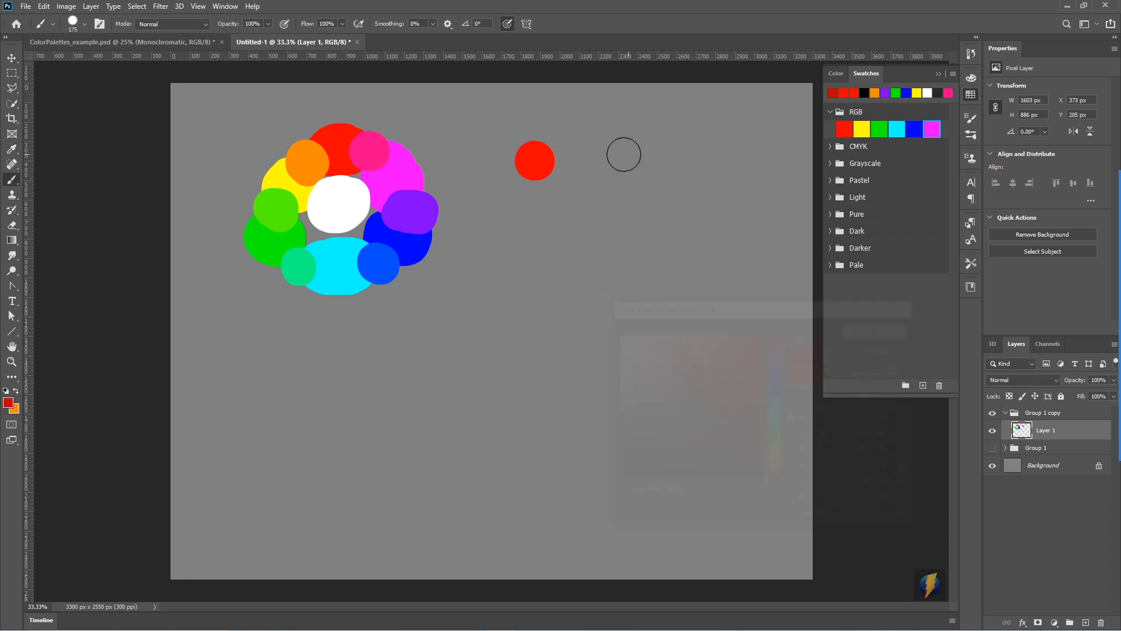
pyautogui.moveTo(580, 158); pyautogui.dragTo(586, 161)
# - Darken the foreground red to 50% brightness (800202) and paint a third blob in the row
pyautogui.click(9, 403)
pyautogui.click(764, 406)
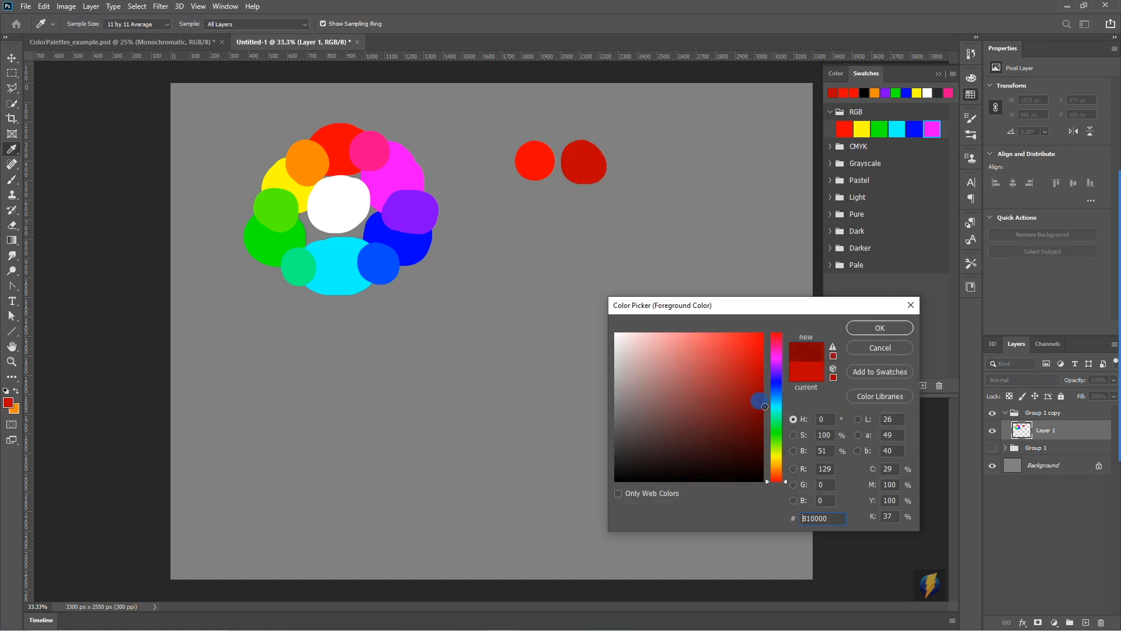
pyautogui.moveTo(767, 406); pyautogui.dragTo(762, 408)
pyautogui.click(865, 329)
pyautogui.click(633, 164)
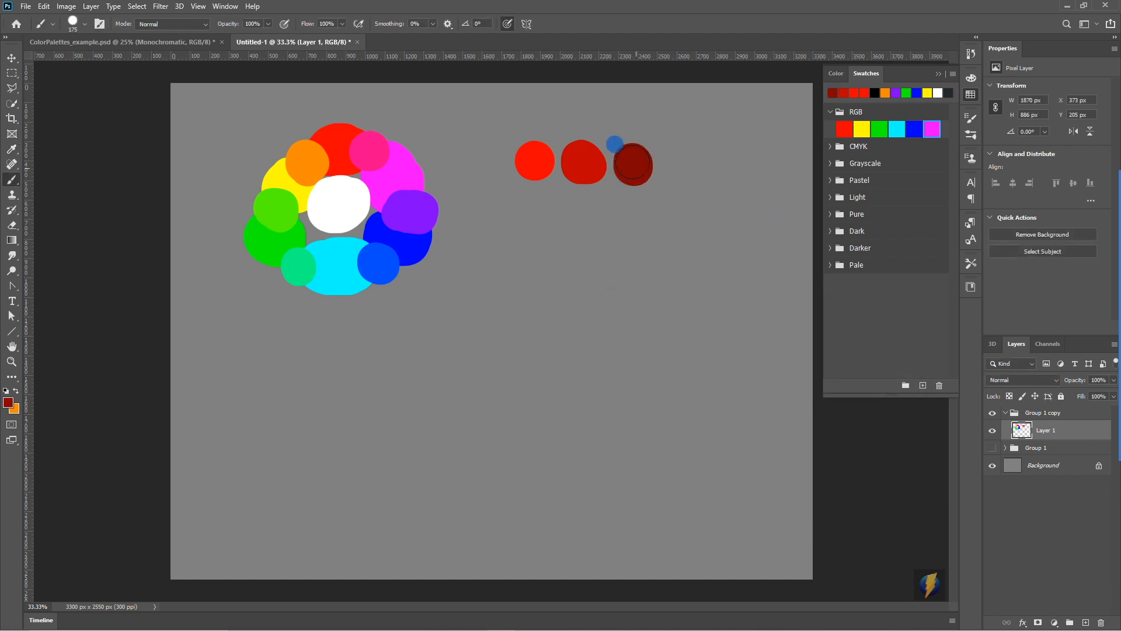
# - Darken the foreground red to 25% brightness (400000) and paint a fourth blob in the row
pyautogui.click(8, 402)
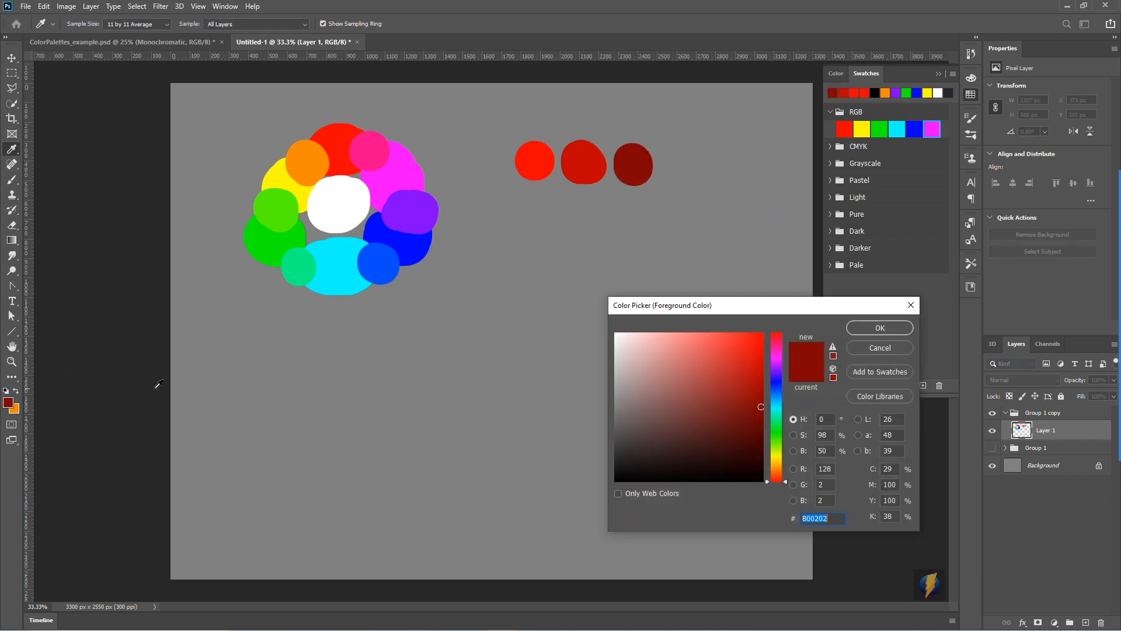
pyautogui.click(762, 444)
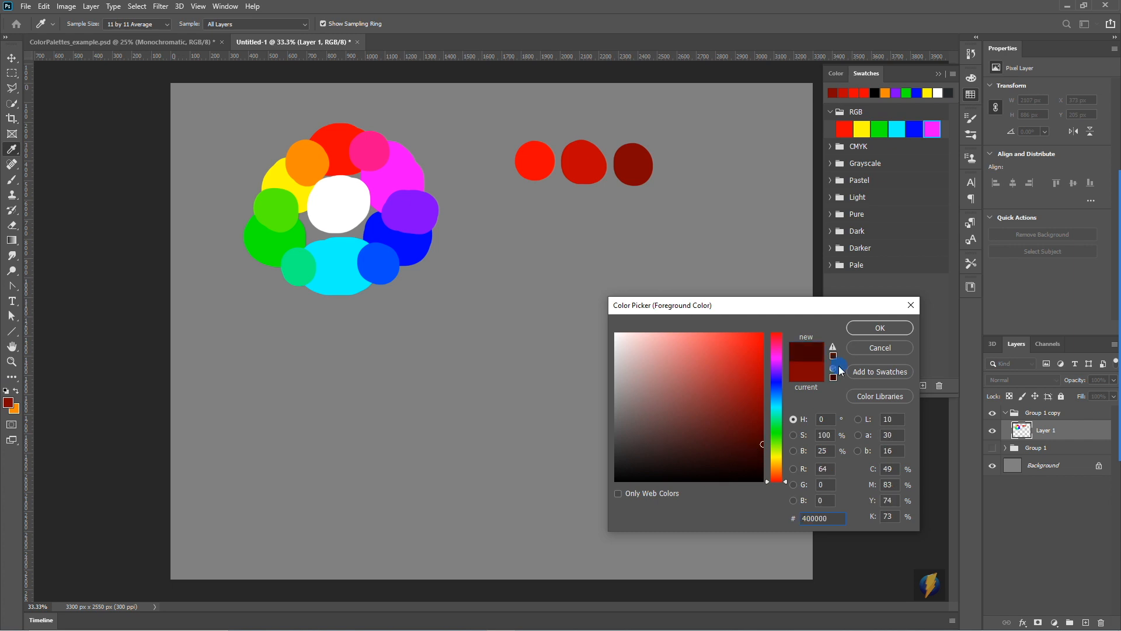
pyautogui.click(864, 327)
pyautogui.moveTo(700, 162); pyautogui.dragTo(666, 144)
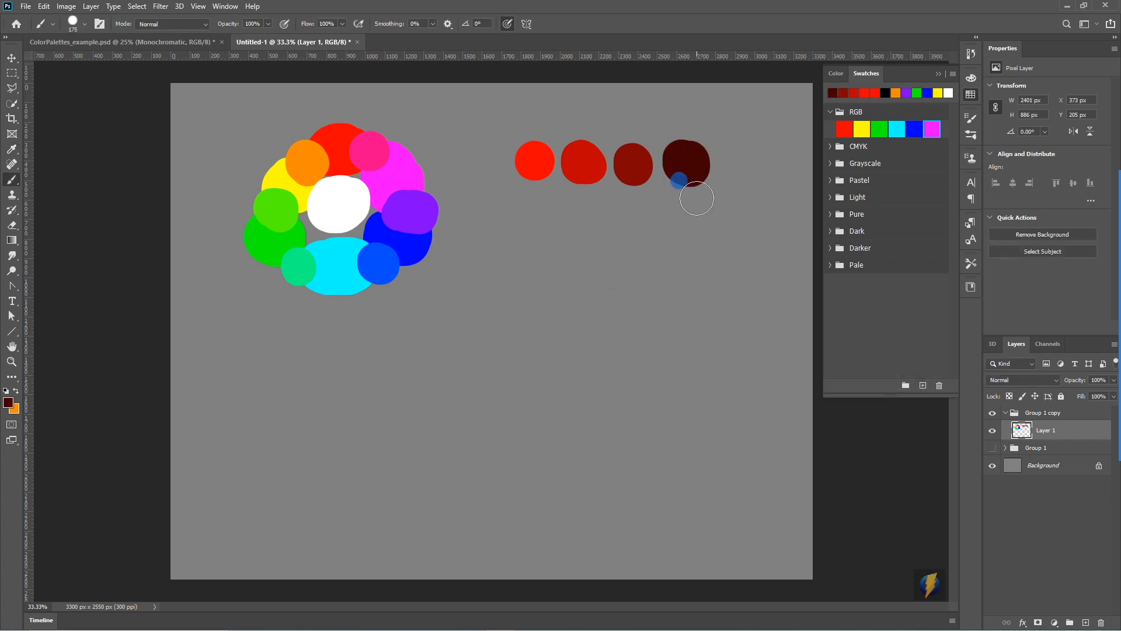
# - Lower the foreground brightness to 0% for black (000000) and paint the fifth blob to finish the row of shades
pyautogui.click(11, 403)
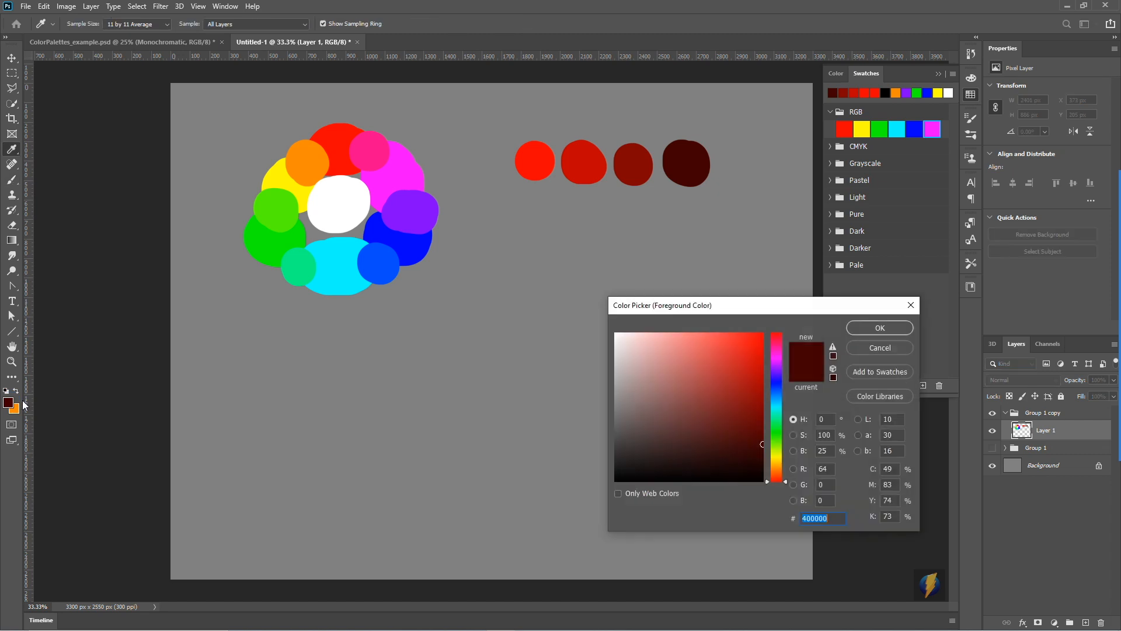
pyautogui.moveTo(762, 463); pyautogui.dragTo(762, 483)
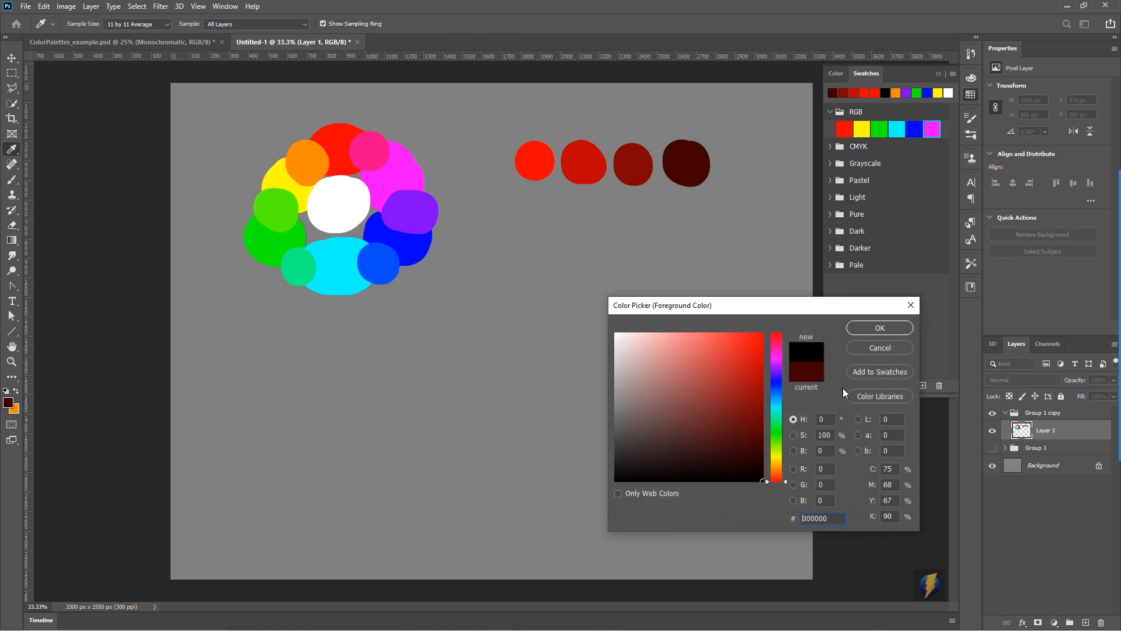
pyautogui.click(865, 327)
pyautogui.moveTo(740, 158); pyautogui.dragTo(742, 164)
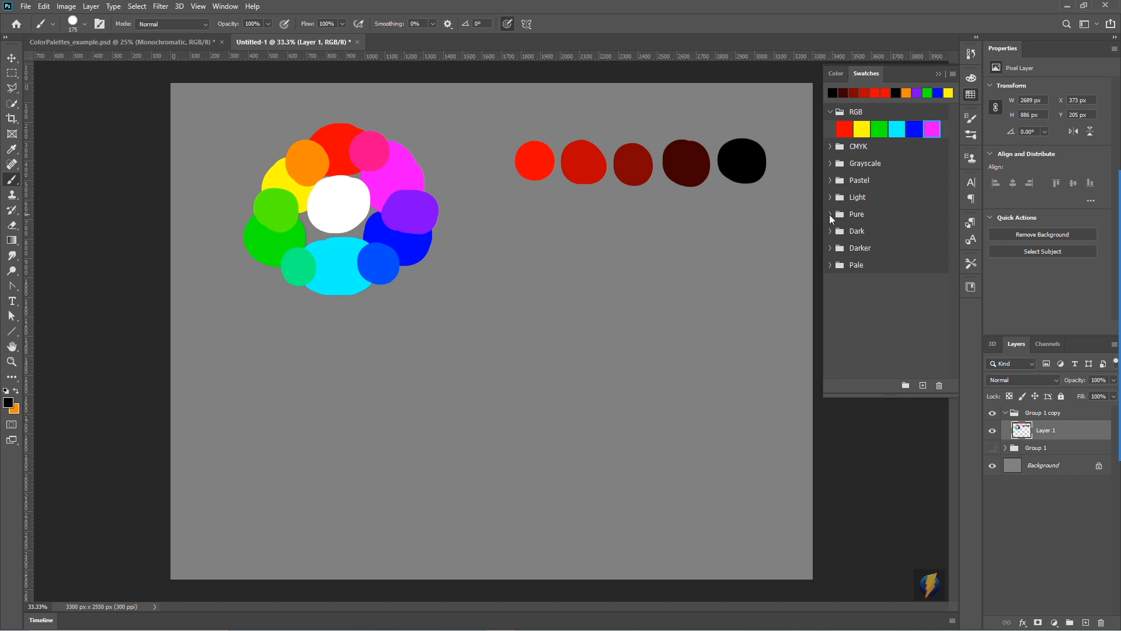
# - Set the foreground back to pure red (ff0000) and paint a blob beneath the first red dot to start a second row
pyautogui.click(1097, 350)
pyautogui.moveTo(586, 361)
pyautogui.mouseDown()
pyautogui.moveTo(523, 226)
pyautogui.moveTo(625, 183)
pyautogui.moveTo(732, 181)
pyautogui.moveTo(721, 192)
pyautogui.moveTo(570, 192)
pyautogui.moveTo(689, 195)
pyautogui.mouseUp()
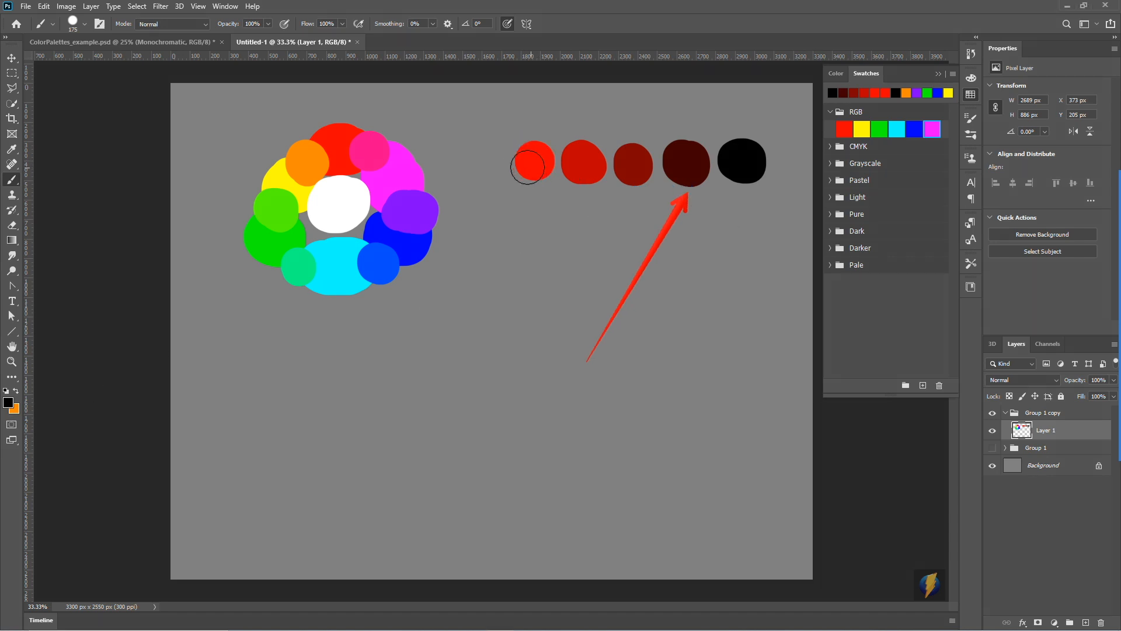
pyautogui.click(8, 404)
pyautogui.click(542, 165)
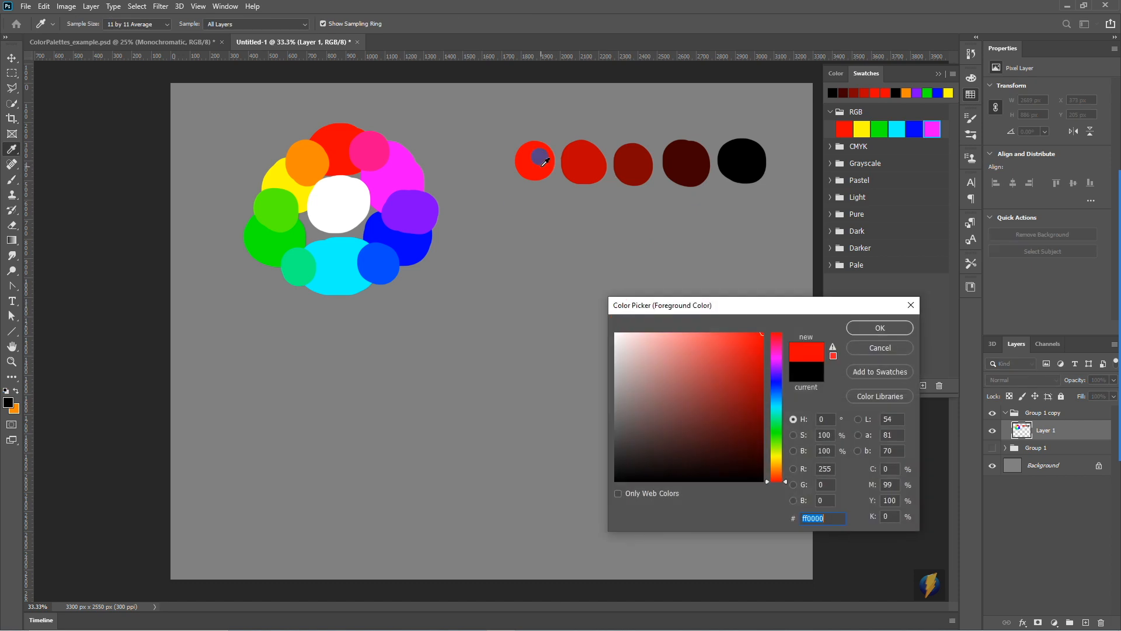
pyautogui.moveTo(759, 334)
pyautogui.mouseDown()
pyautogui.moveTo(743, 334)
pyautogui.moveTo(734, 458)
pyautogui.moveTo(736, 339)
pyautogui.moveTo(745, 474)
pyautogui.moveTo(735, 354)
pyautogui.moveTo(746, 426)
pyautogui.moveTo(765, 409)
pyautogui.moveTo(774, 316)
pyautogui.moveTo(795, 444)
pyautogui.moveTo(789, 365)
pyautogui.moveTo(814, 410)
pyautogui.mouseUp()
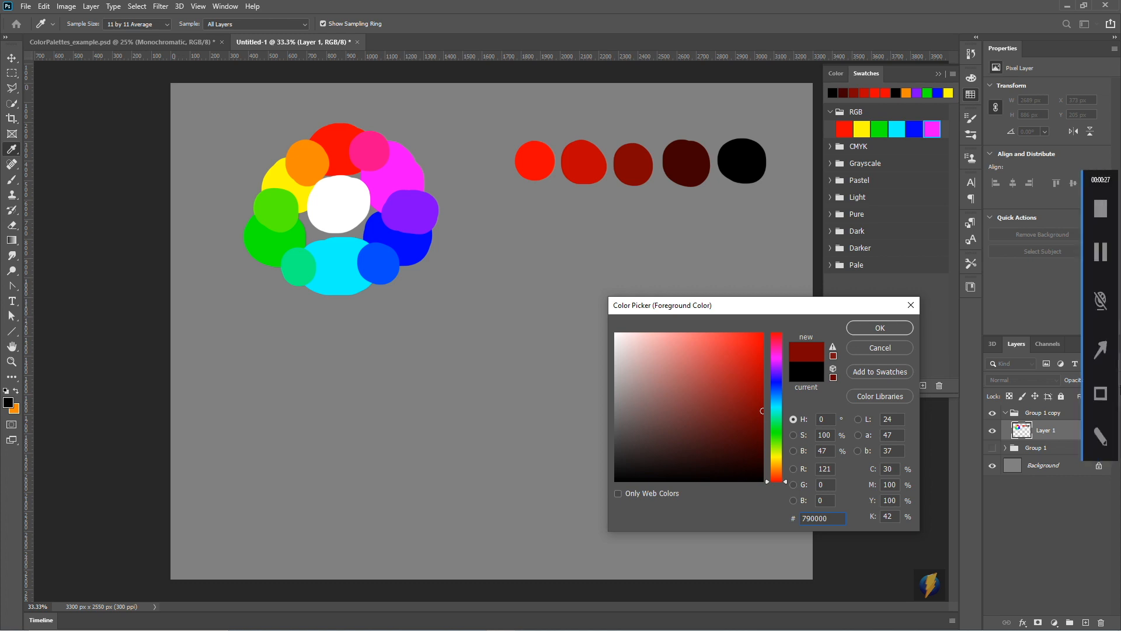
pyautogui.click(1101, 349)
pyautogui.moveTo(981, 318); pyautogui.dragTo(833, 453)
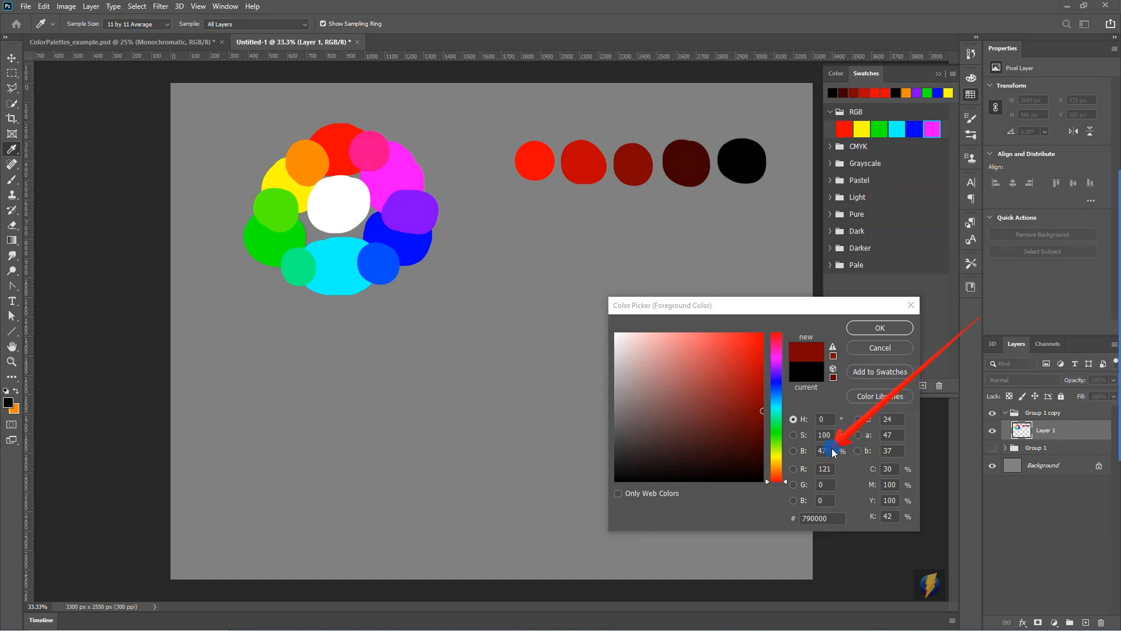
pyautogui.moveTo(761, 412)
pyautogui.mouseDown()
pyautogui.moveTo(753, 407)
pyautogui.moveTo(769, 465)
pyautogui.moveTo(802, 403)
pyautogui.moveTo(815, 461)
pyautogui.moveTo(828, 404)
pyautogui.moveTo(762, 407)
pyautogui.moveTo(770, 441)
pyautogui.moveTo(793, 358)
pyautogui.moveTo(789, 313)
pyautogui.moveTo(599, 312)
pyautogui.moveTo(734, 304)
pyautogui.mouseUp()
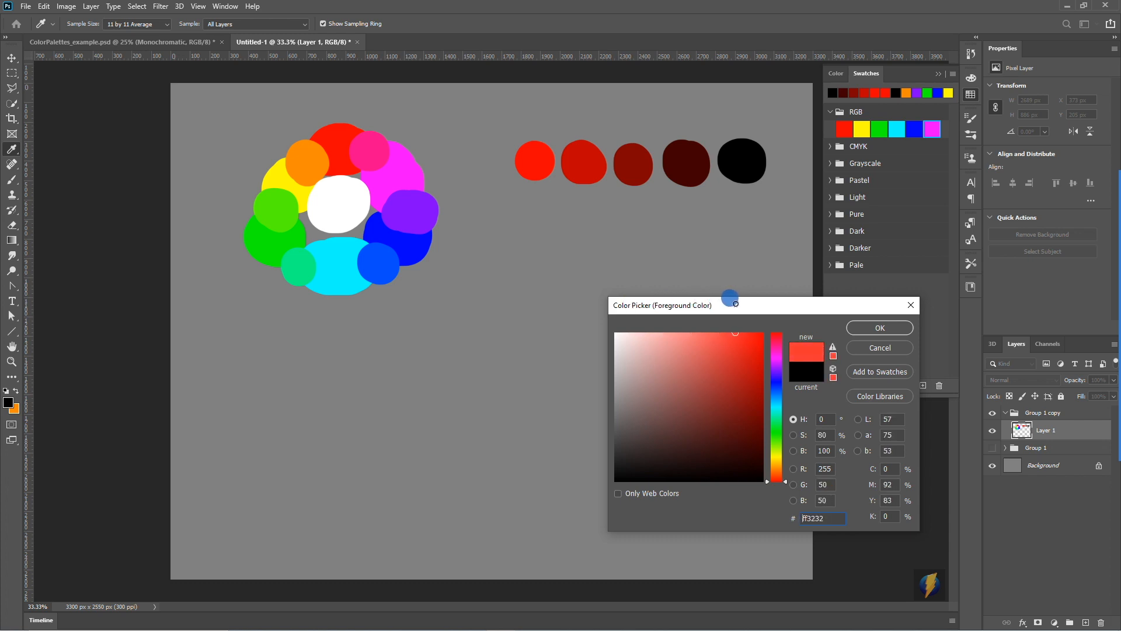
pyautogui.moveTo(735, 304); pyautogui.dragTo(765, 299)
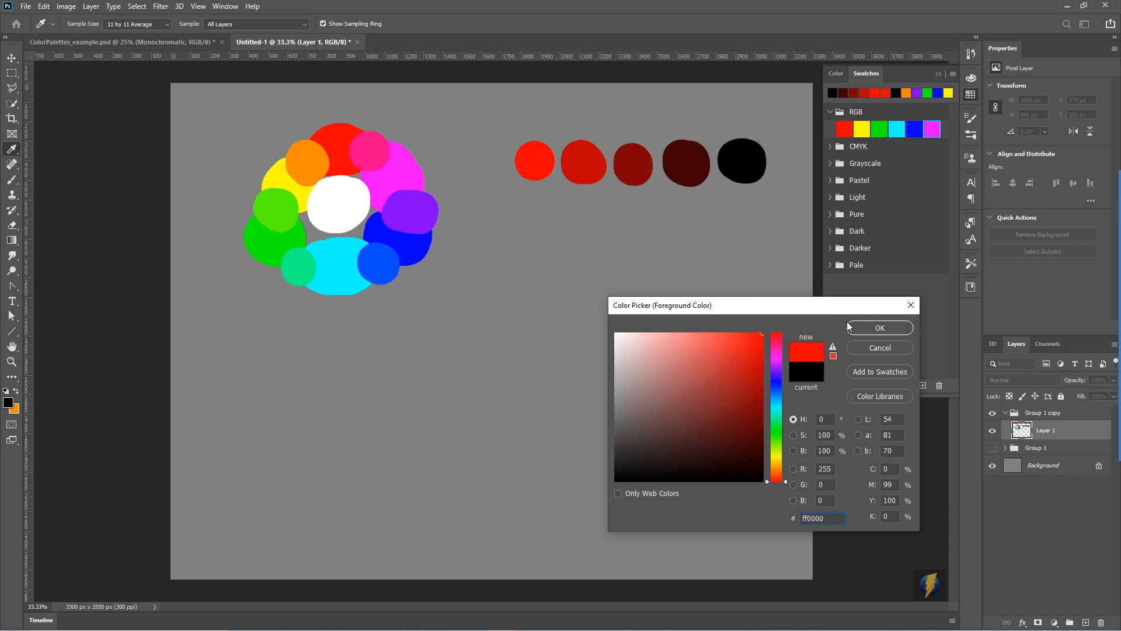
pyautogui.click(864, 328)
pyautogui.moveTo(541, 215); pyautogui.dragTo(540, 223)
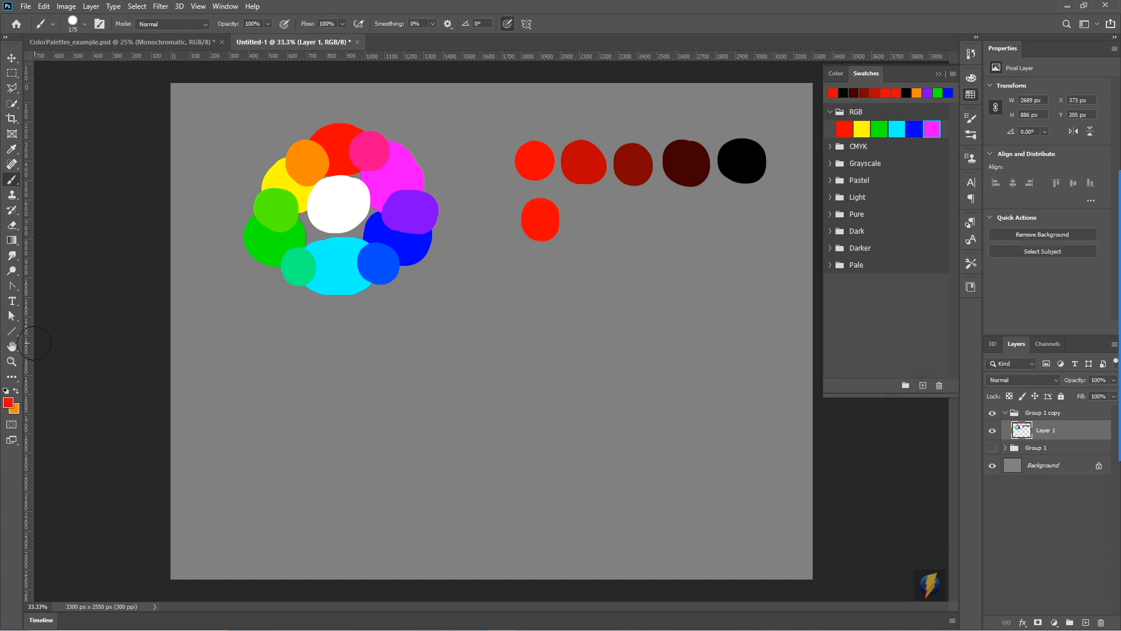
# - Reduce the foreground red's saturation to 72% at full brightness (ff4848) and paint a blob as the second row's first tint
pyautogui.click(7, 403)
pyautogui.click(722, 329)
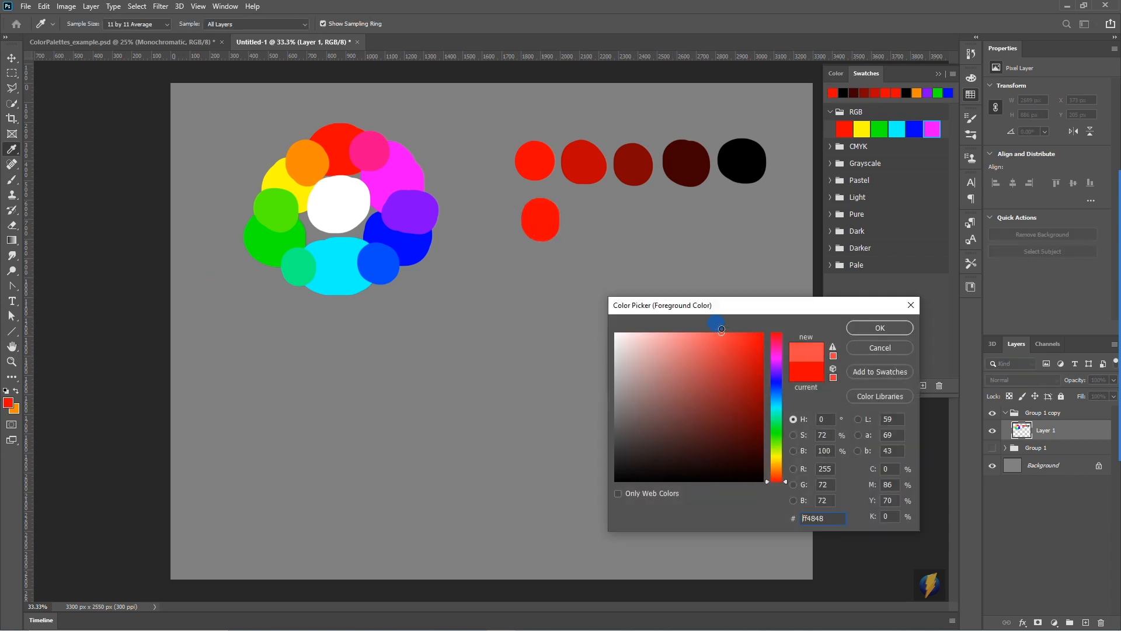
pyautogui.click(886, 327)
pyautogui.moveTo(581, 215); pyautogui.dragTo(587, 225)
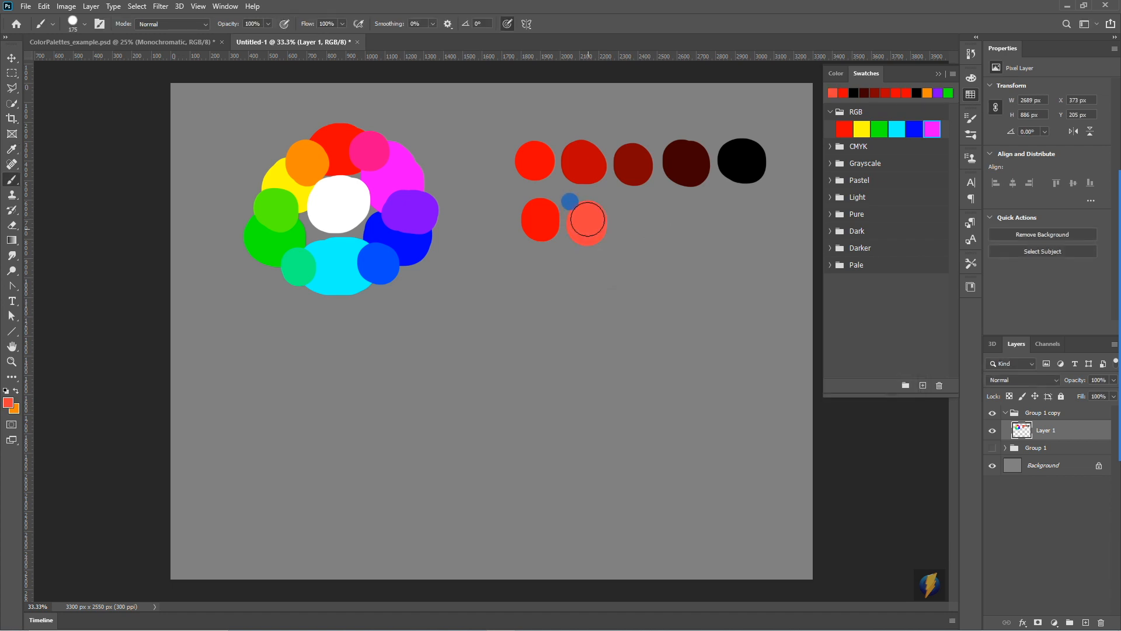
# - Reduce the foreground red's saturation to 47% (ff8888) and paint a third blob in the second row
pyautogui.click(9, 403)
pyautogui.moveTo(681, 345); pyautogui.dragTo(685, 333)
pyautogui.click(882, 329)
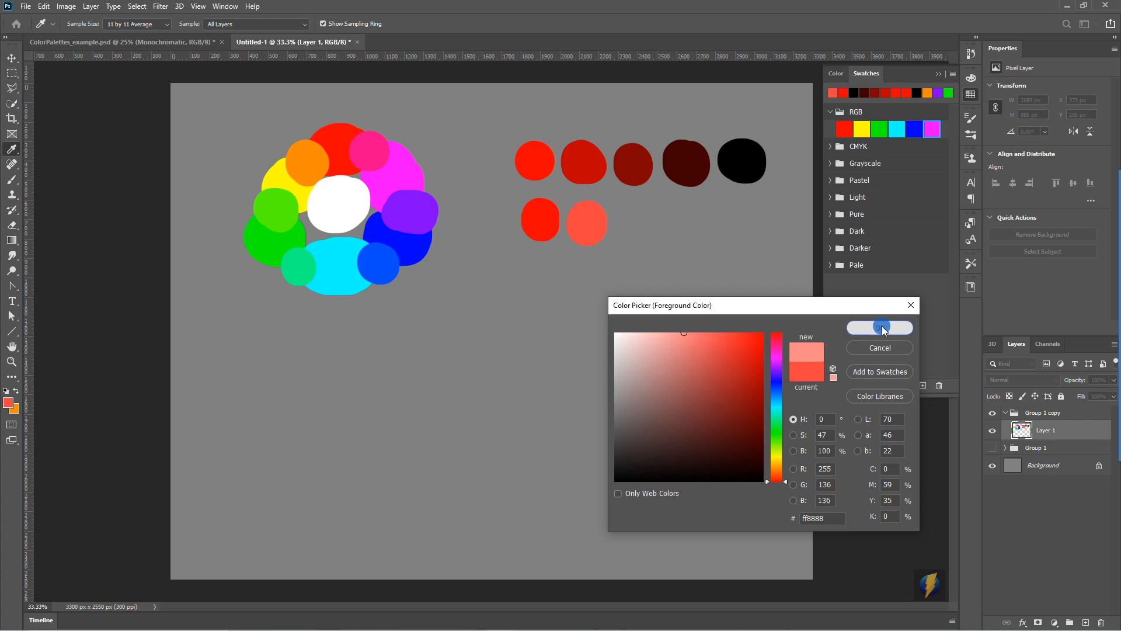
pyautogui.moveTo(644, 222); pyautogui.dragTo(651, 229)
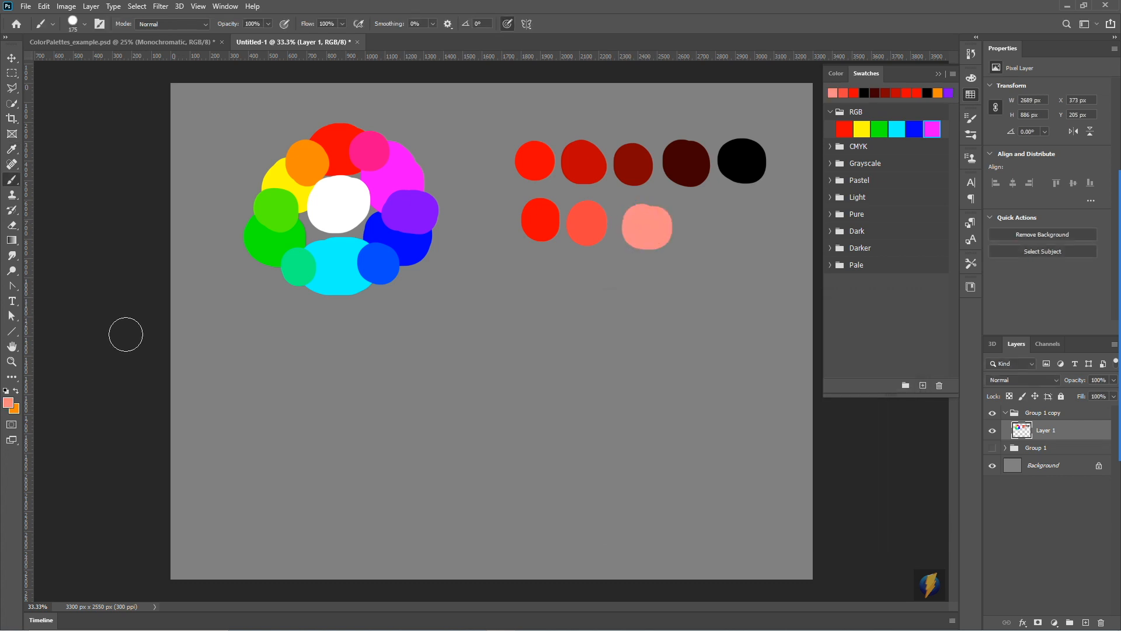
# - Lower the foreground colour's saturation to 24% at full brightness (ffc2c2) and paint a fourth blob in the tint row
pyautogui.click(7, 403)
pyautogui.moveTo(671, 336); pyautogui.dragTo(650, 330)
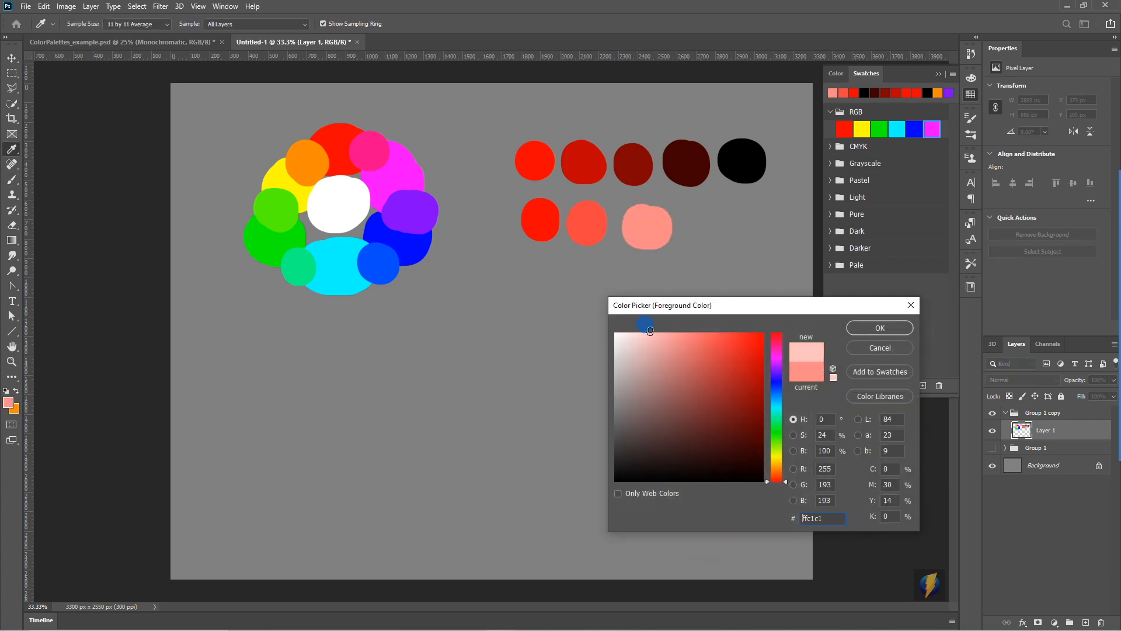
pyautogui.click(851, 330)
pyautogui.moveTo(710, 245); pyautogui.dragTo(700, 225)
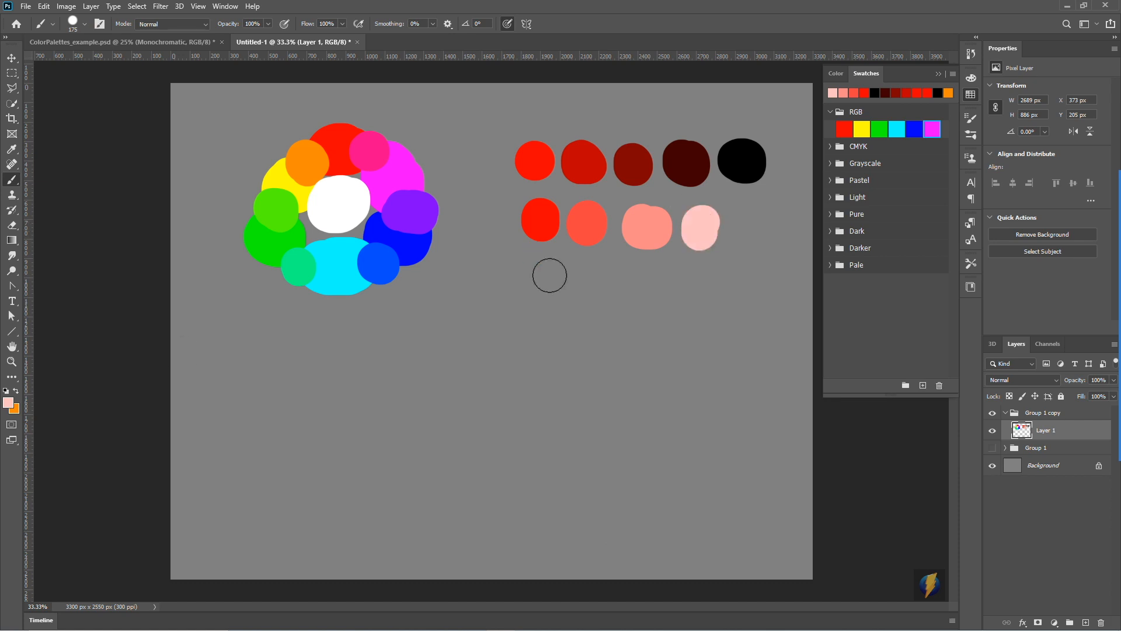
# - Set the foreground colour to pure white and paint the fifth blob to finish the row of tints
pyautogui.click(7, 403)
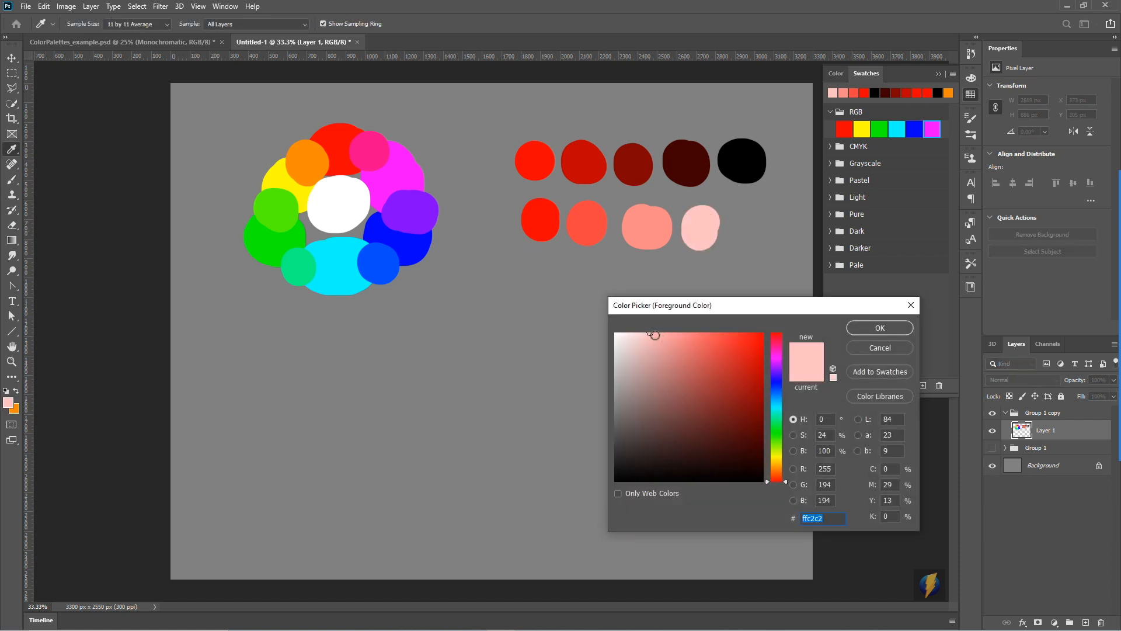
pyautogui.click(872, 327)
pyautogui.press('b')
pyautogui.moveTo(762, 225); pyautogui.dragTo(759, 226)
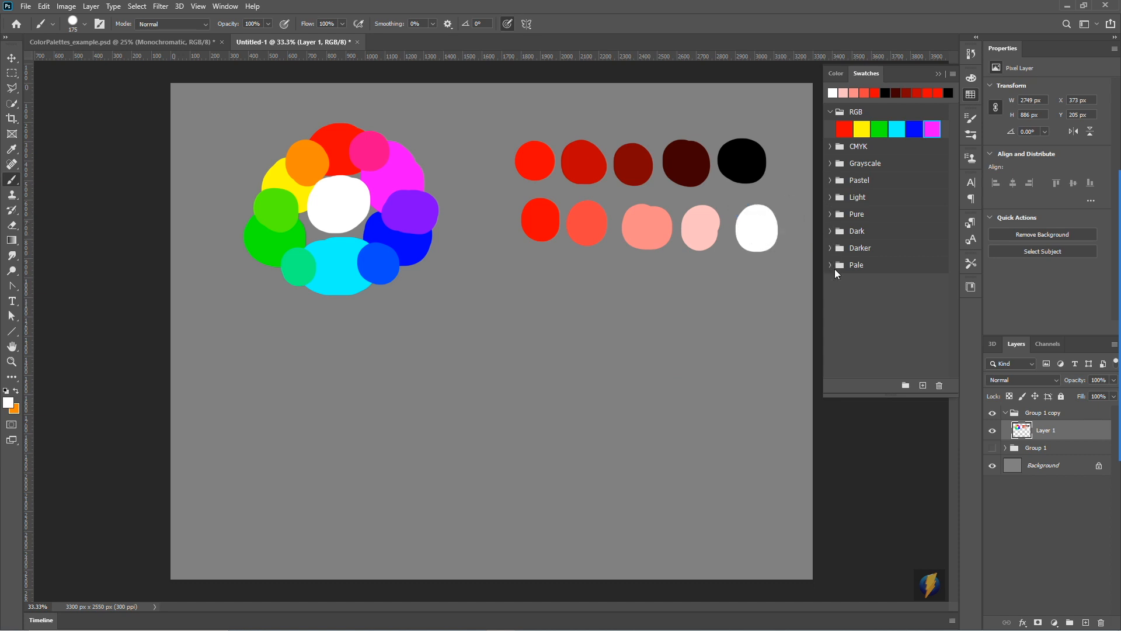
pyautogui.moveTo(1117, 409)
pyautogui.click(1097, 349)
pyautogui.moveTo(719, 85)
pyautogui.mouseDown()
pyautogui.moveTo(518, 125)
pyautogui.moveTo(541, 145)
pyautogui.moveTo(724, 155)
pyautogui.moveTo(528, 157)
pyautogui.moveTo(699, 165)
pyautogui.moveTo(578, 153)
pyautogui.moveTo(541, 212)
pyautogui.moveTo(724, 215)
pyautogui.moveTo(566, 224)
pyautogui.moveTo(742, 226)
pyautogui.mouseUp()
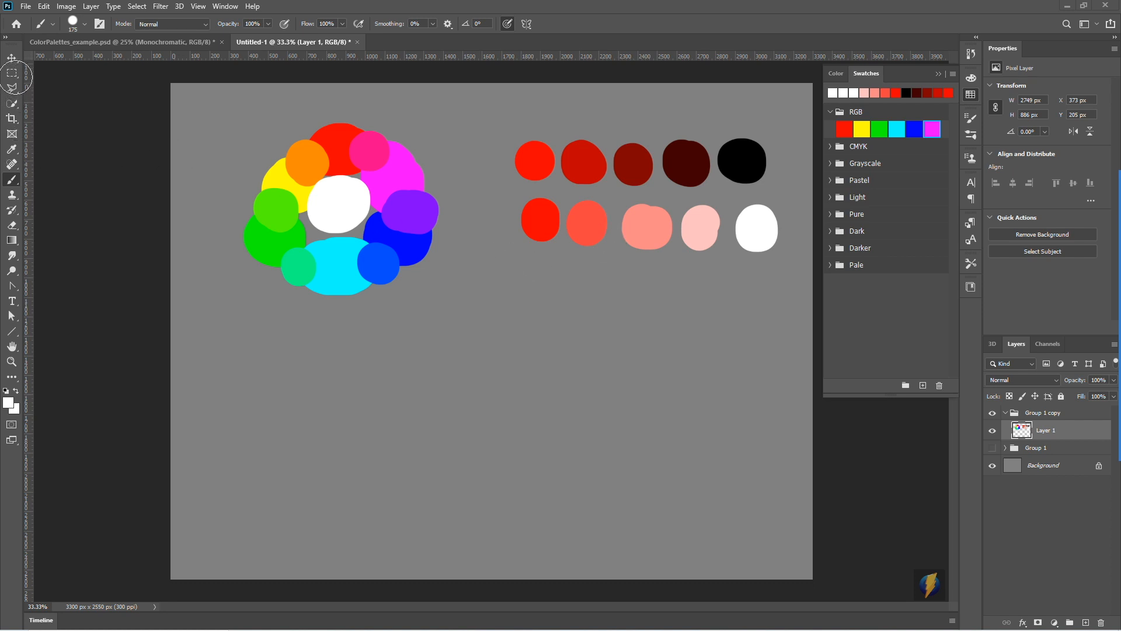
# - Select a wide rectangular strip about 2652 × 249 px below the wheel and sample the first red dot as the foreground colour
pyautogui.click(12, 73)
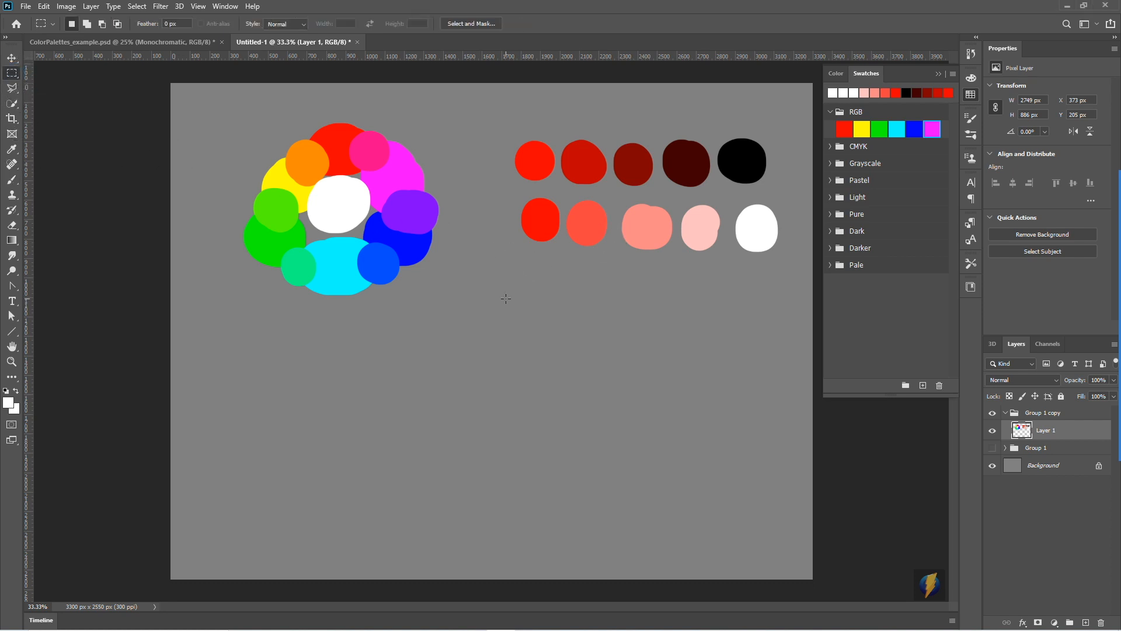
pyautogui.moveTo(247, 327); pyautogui.dragTo(762, 375)
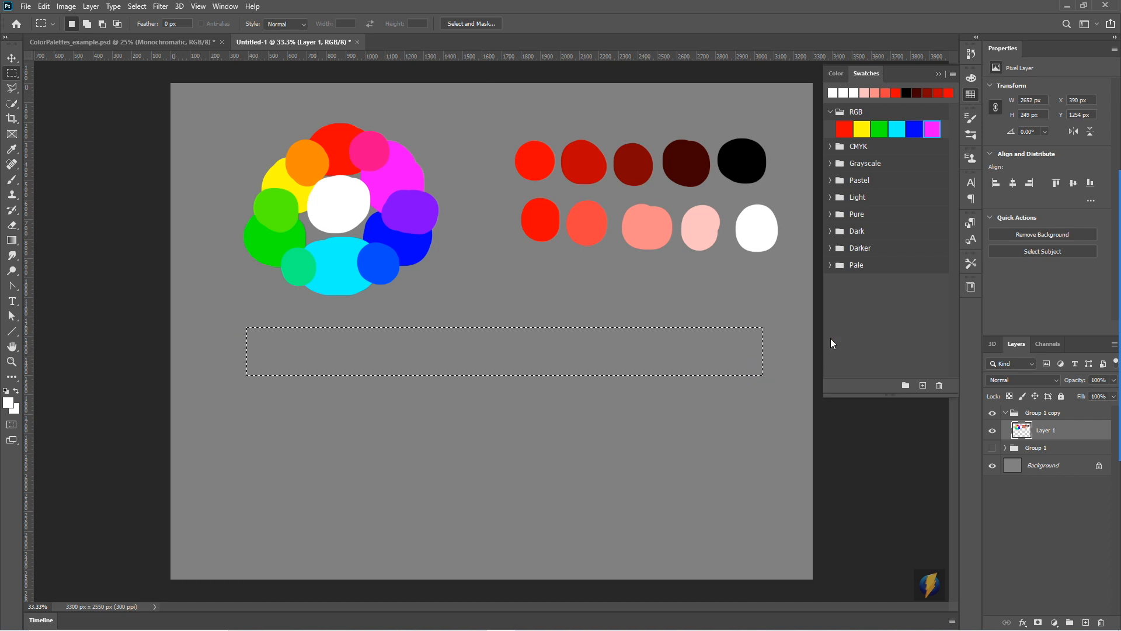
pyautogui.click(9, 402)
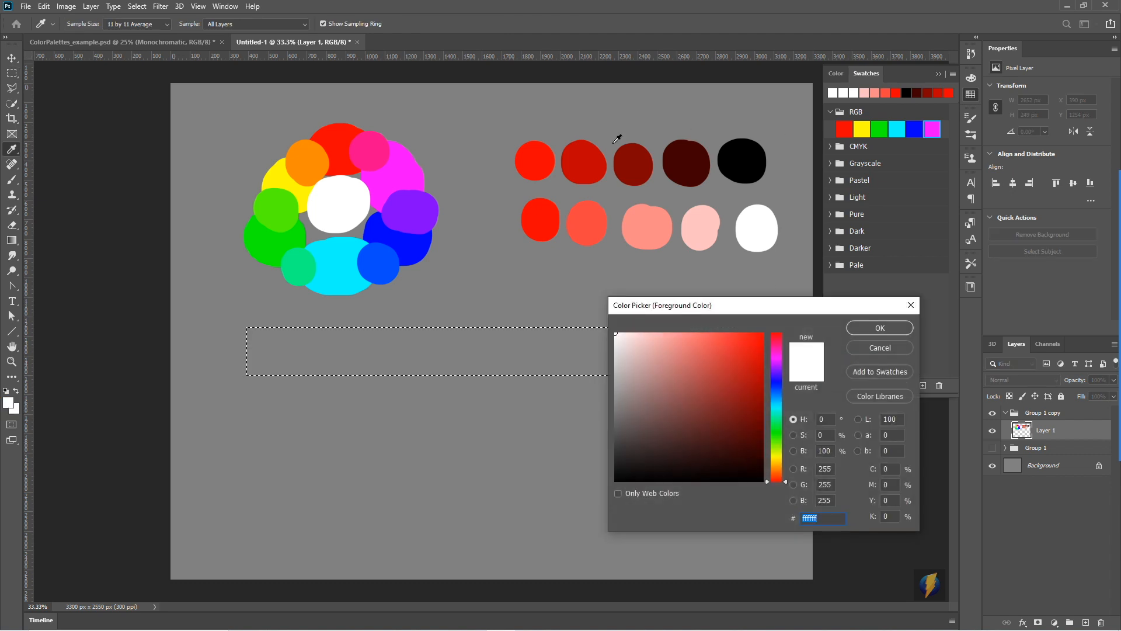
pyautogui.click(534, 159)
pyautogui.click(880, 327)
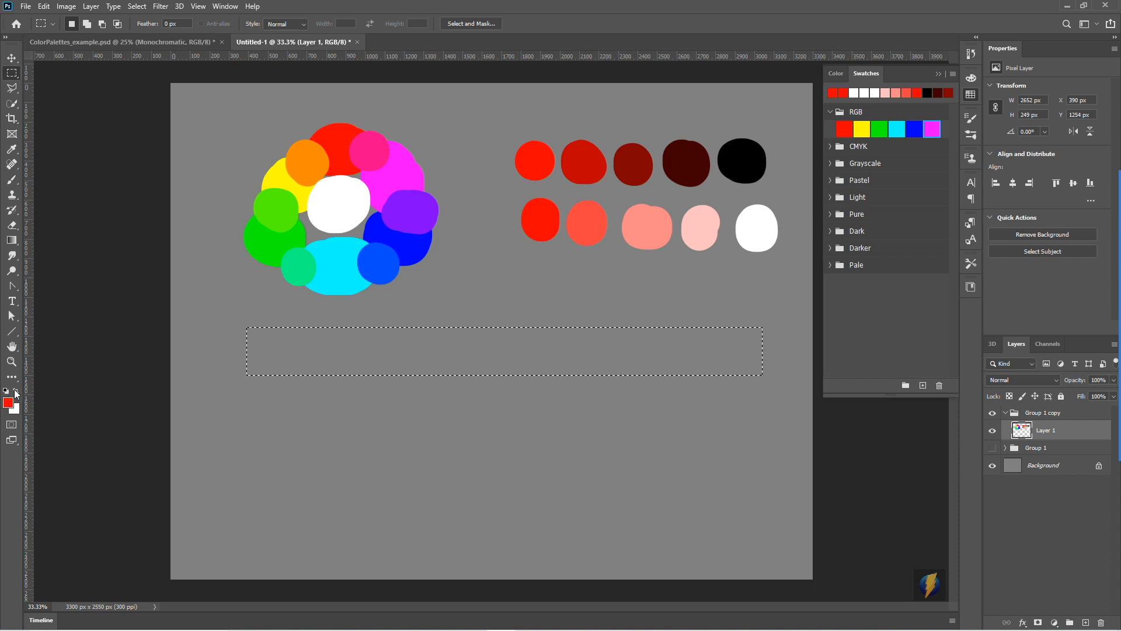
# - Set the background colour to black (000000)
pyautogui.click(15, 409)
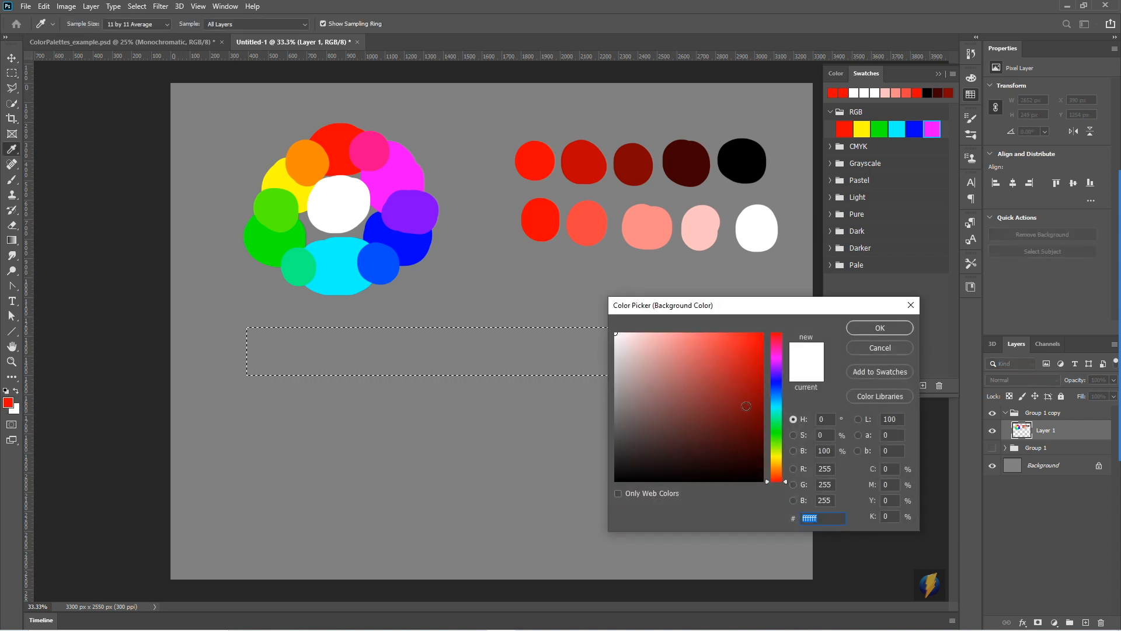
pyautogui.click(607, 471)
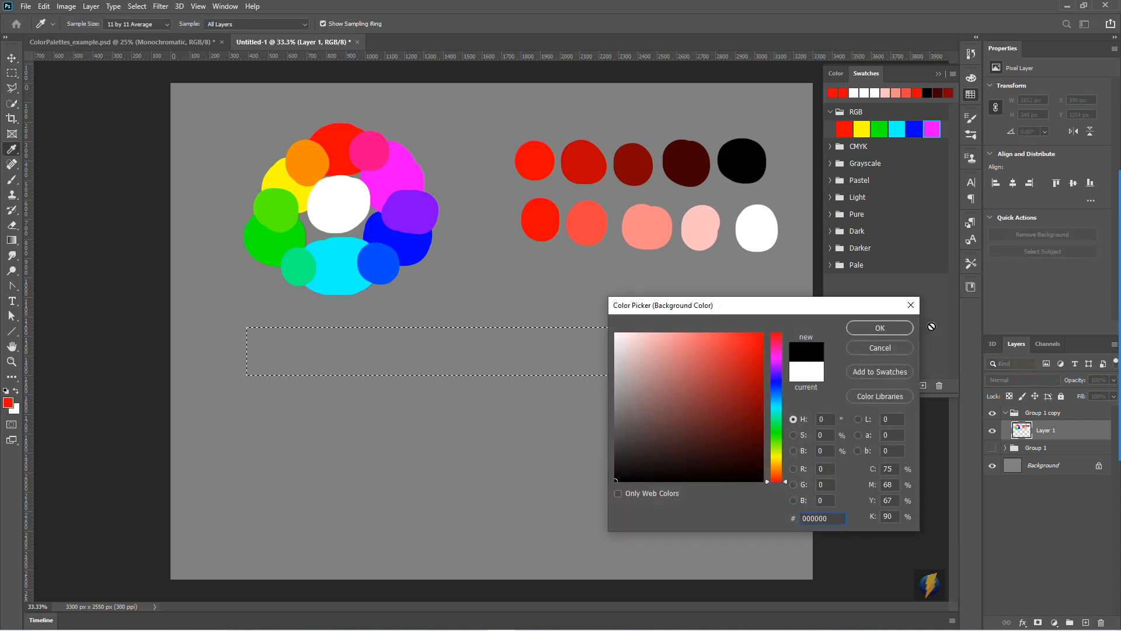
pyautogui.click(897, 328)
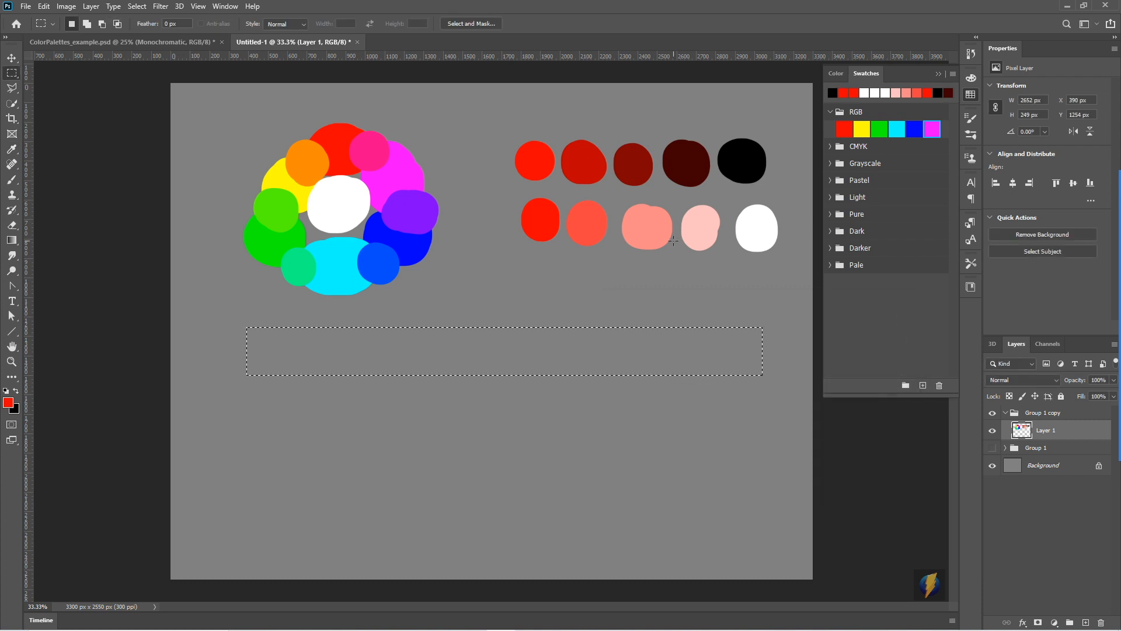
pyautogui.moveTo(1120, 298)
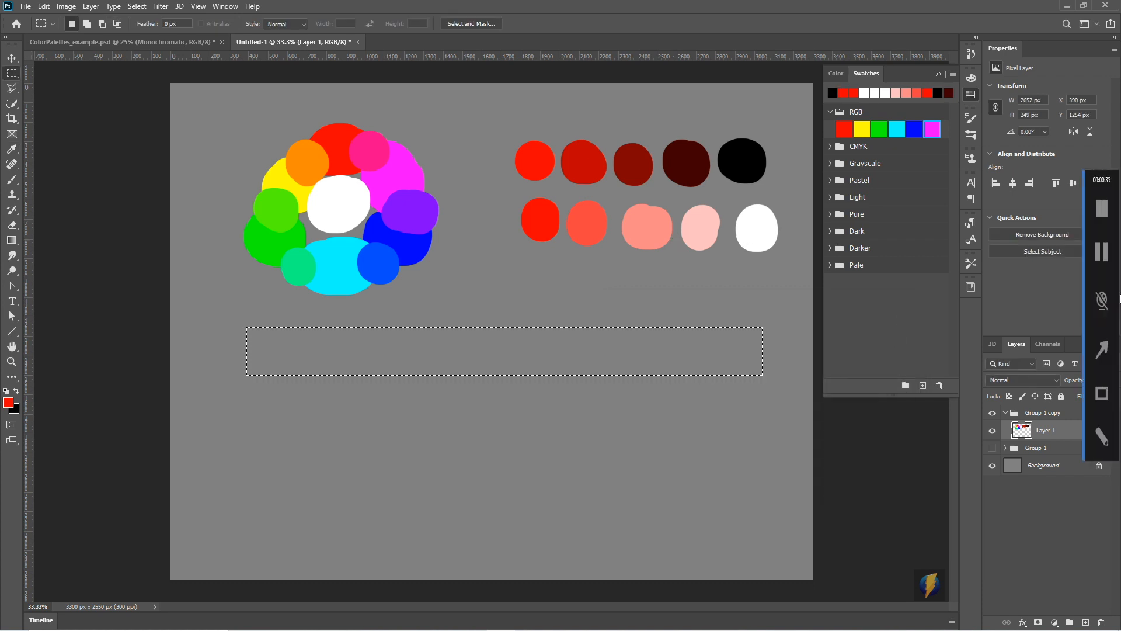
pyautogui.click(1102, 350)
pyautogui.moveTo(600, 294)
pyautogui.mouseDown()
pyautogui.moveTo(120, 263)
pyautogui.moveTo(35, 244)
pyautogui.mouseUp()
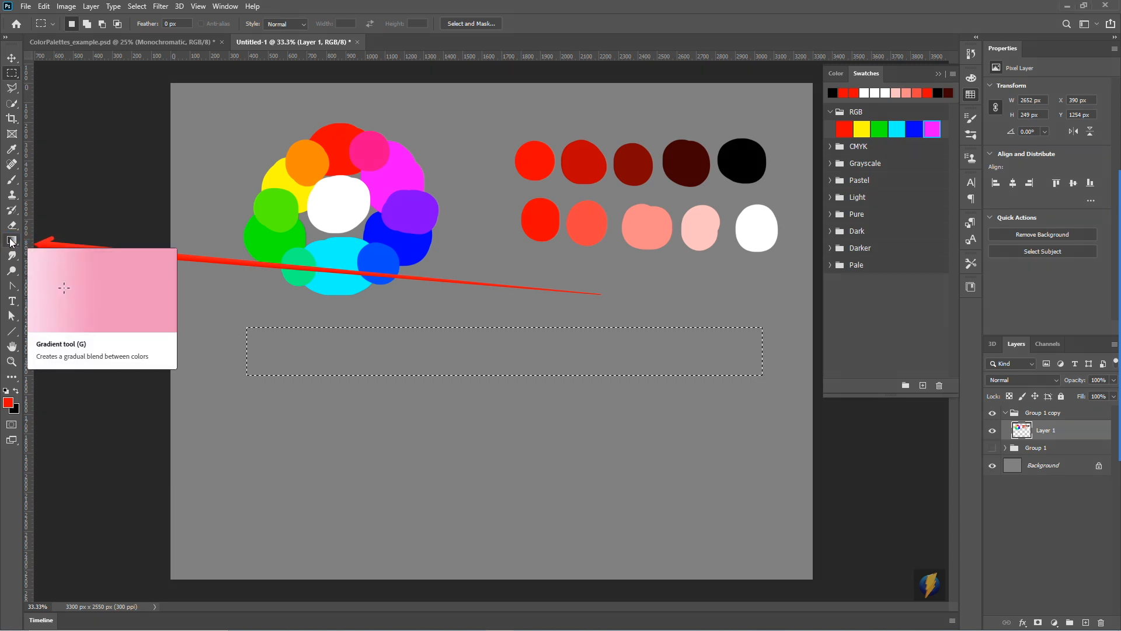
# - Fill the selected strip with a horizontal linear gradient from red to black using the Gradient tool
pyautogui.click(11, 240)
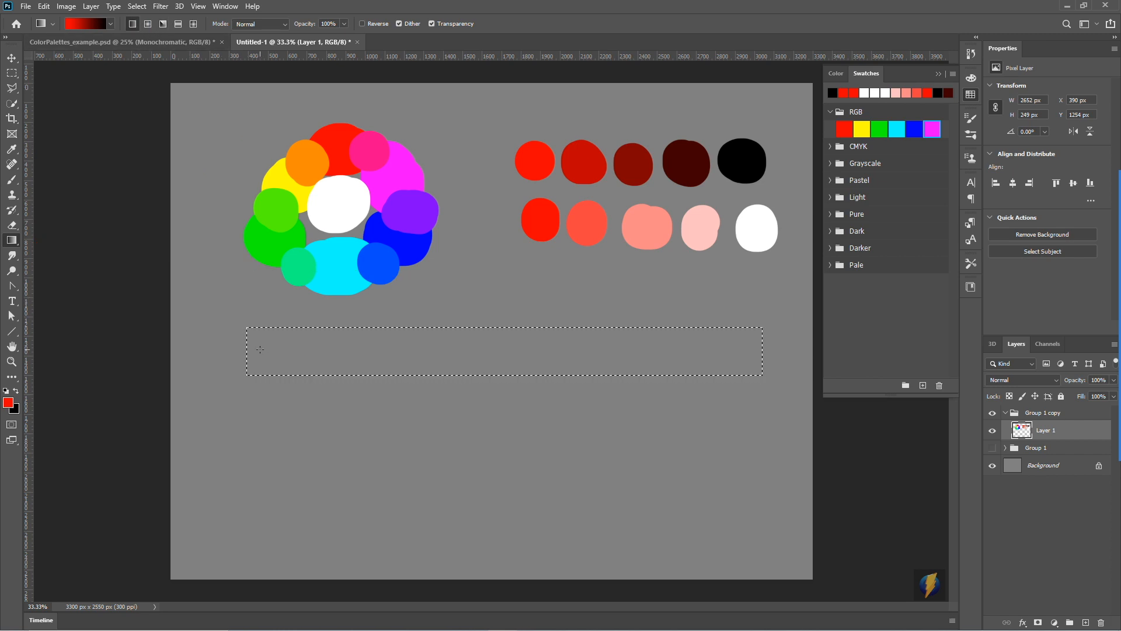
pyautogui.click(260, 347)
pyautogui.moveTo(259, 346); pyautogui.dragTo(739, 351)
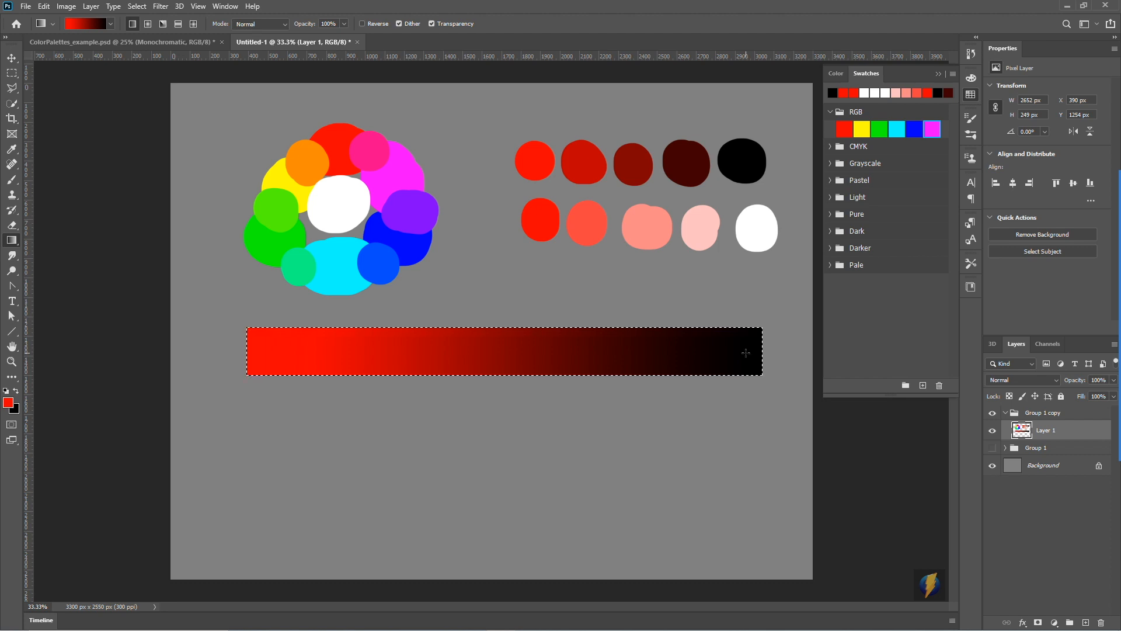
pyautogui.moveTo(1119, 316)
pyautogui.click(1093, 351)
pyautogui.moveTo(251, 142)
pyautogui.mouseDown()
pyautogui.moveTo(14, 403)
pyautogui.moveTo(22, 412)
pyautogui.mouseUp()
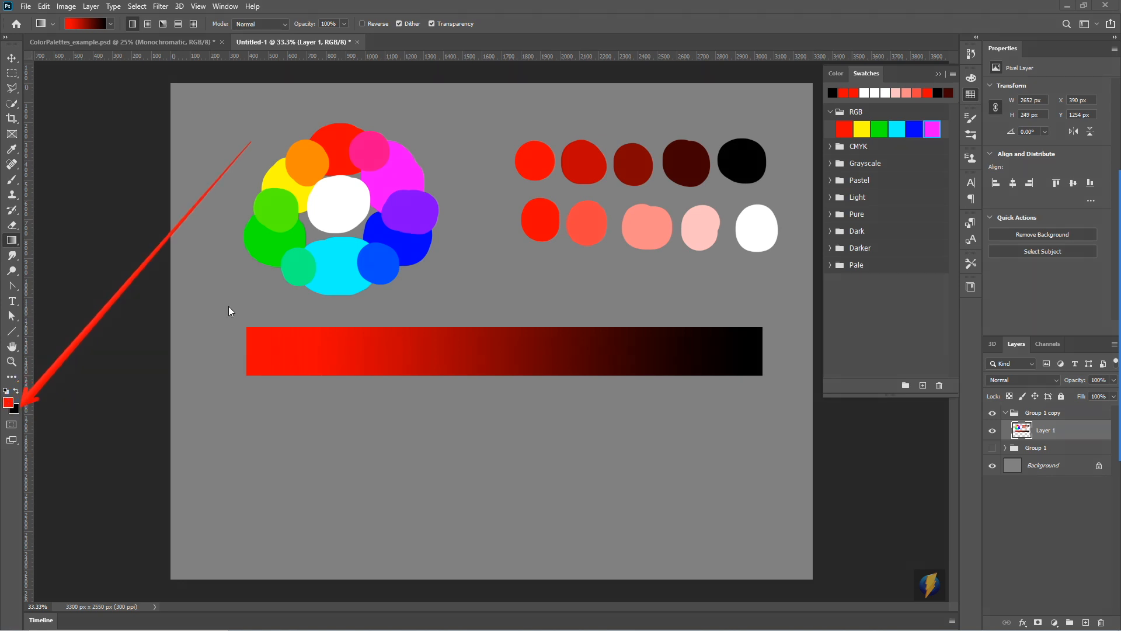
pyautogui.moveTo(119, 407)
pyautogui.mouseDown()
pyautogui.moveTo(84, 261)
pyautogui.moveTo(97, 54)
pyautogui.mouseUp()
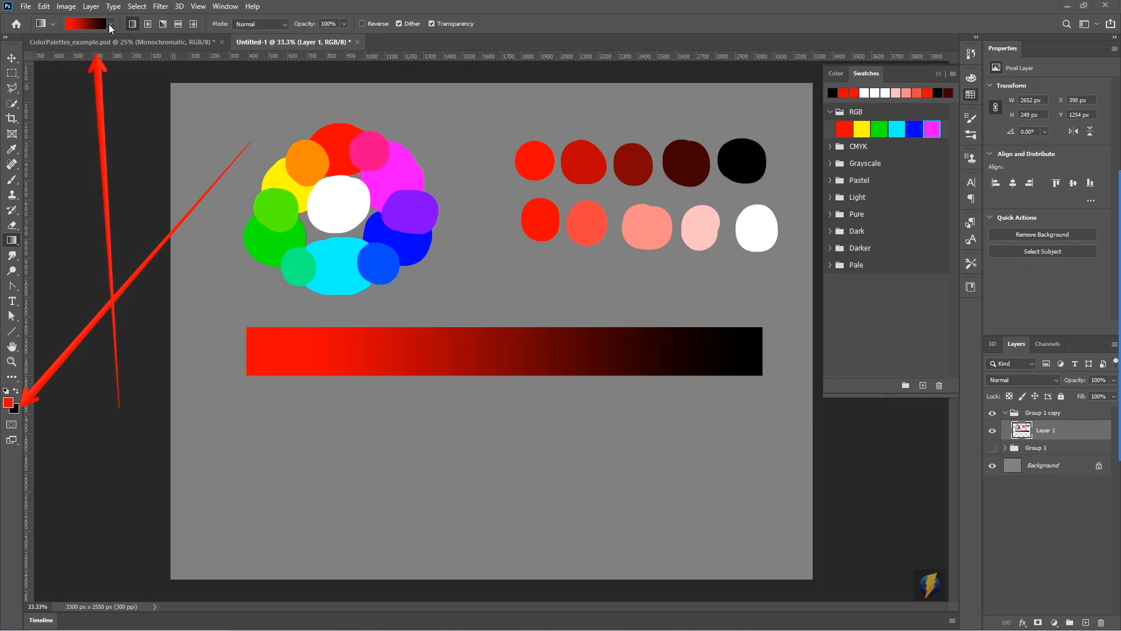
pyautogui.click(109, 24)
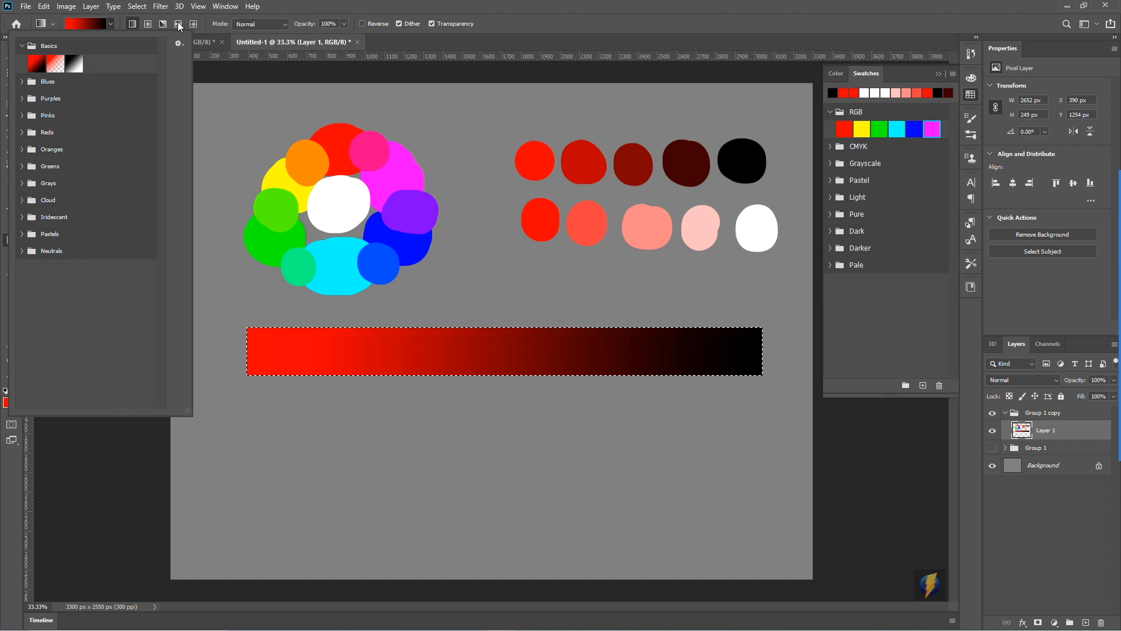
pyautogui.click(309, 6)
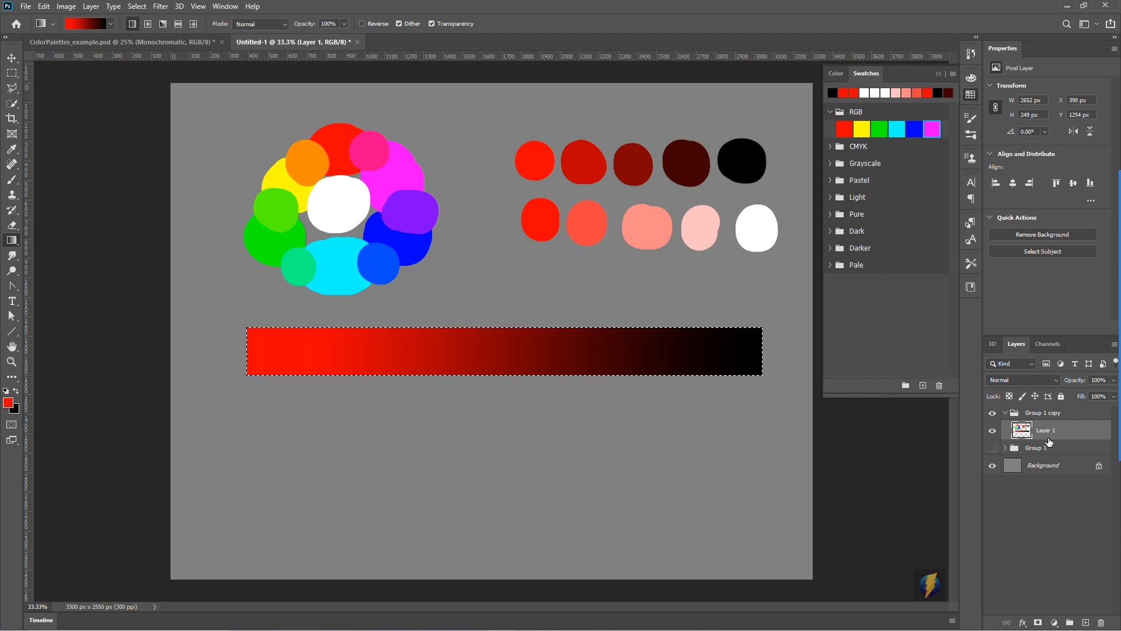
# - Duplicate the gradient bar just below the original and refill the copy with a horizontal gradient from red to white
pyautogui.press('v')
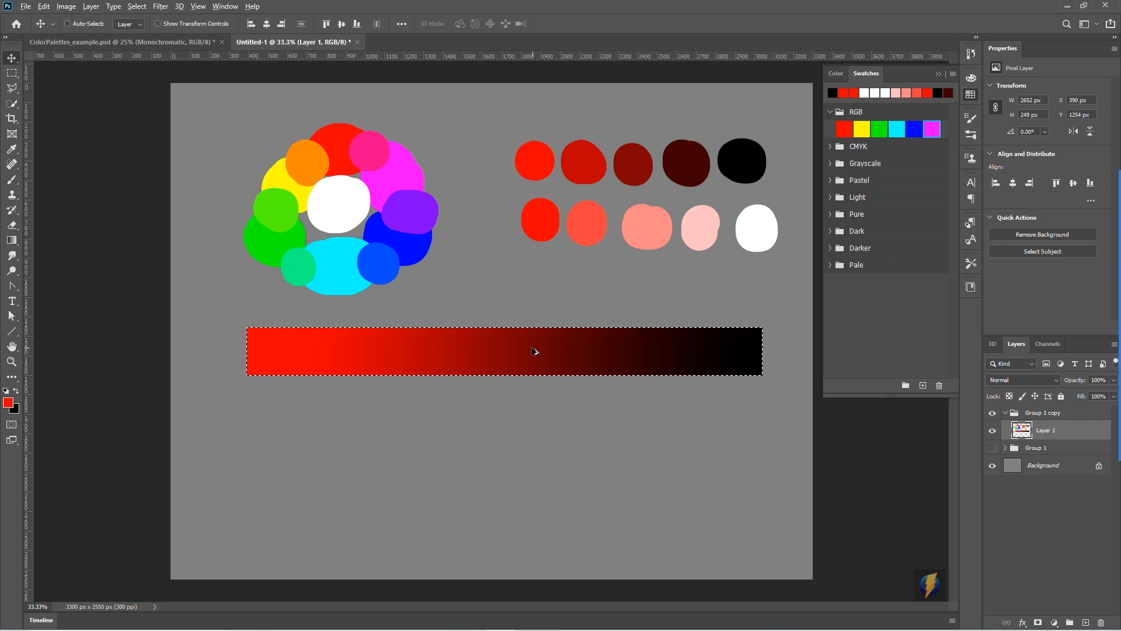
pyautogui.moveTo(535, 351); pyautogui.dragTo(540, 415)
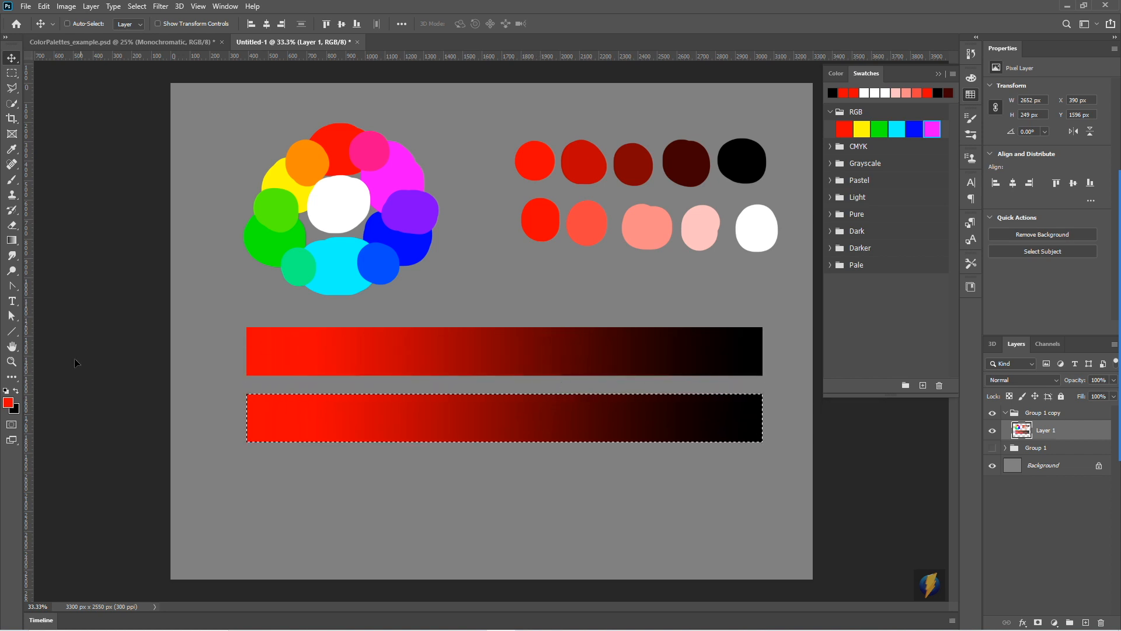
pyautogui.click(16, 412)
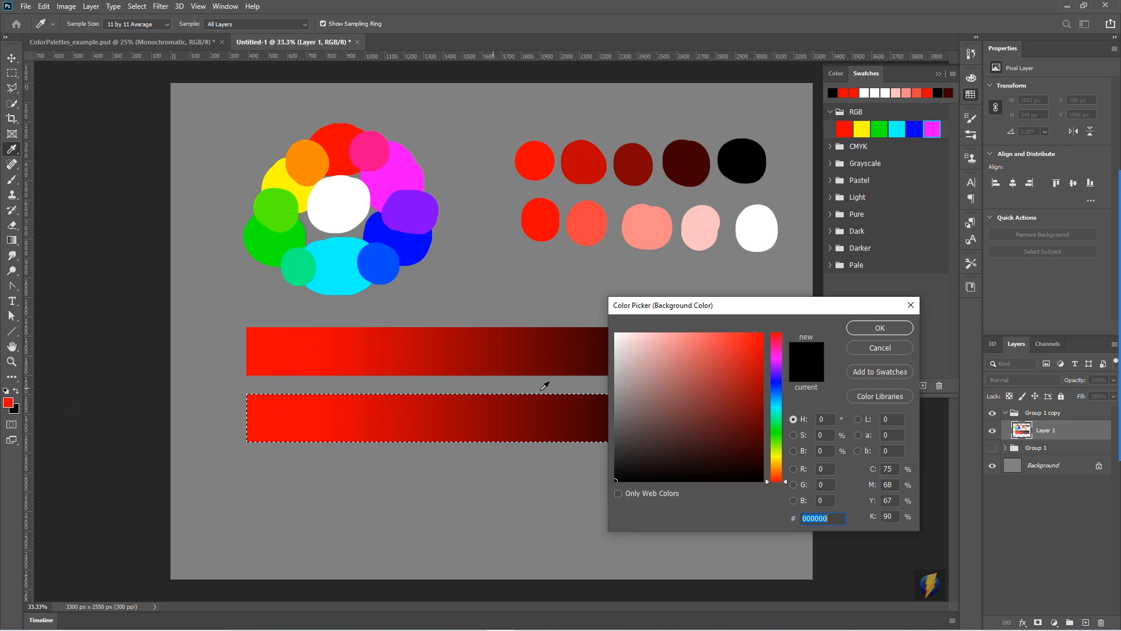
pyautogui.moveTo(680, 388); pyautogui.dragTo(570, 289)
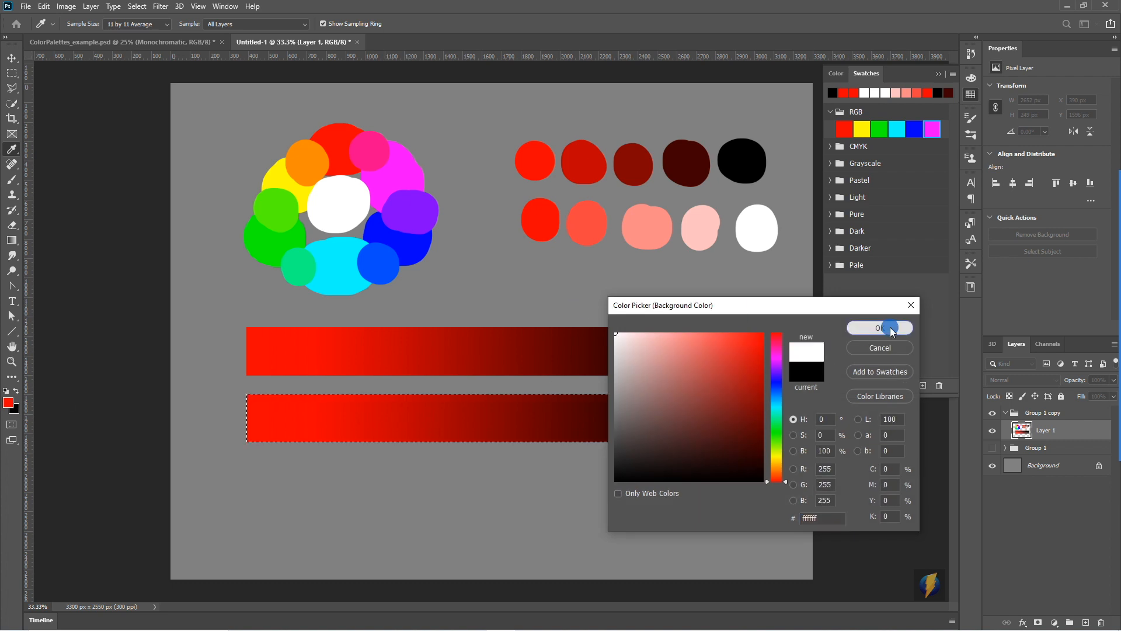
pyautogui.click(881, 327)
pyautogui.click(10, 241)
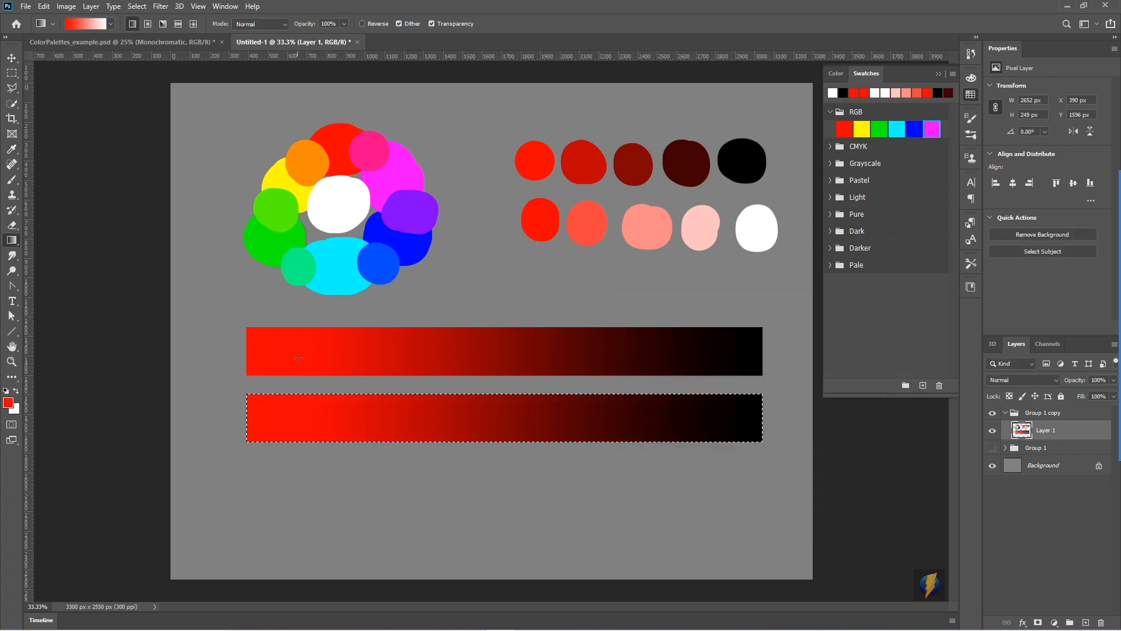
pyautogui.moveTo(260, 412); pyautogui.dragTo(735, 434)
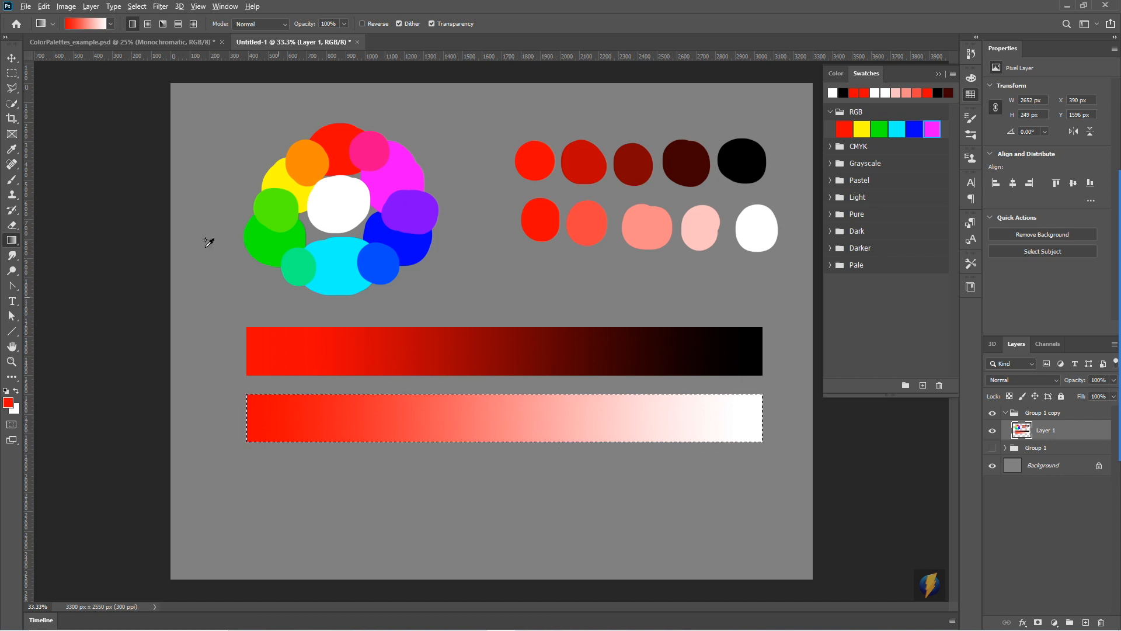
# - Duplicate the red-to-white bar beneath itself, refill the copy with a gradient from red to mid gray (848484), and deselect it
pyautogui.click(12, 58)
pyautogui.moveTo(548, 418); pyautogui.dragTo(551, 492)
pyautogui.click(14, 408)
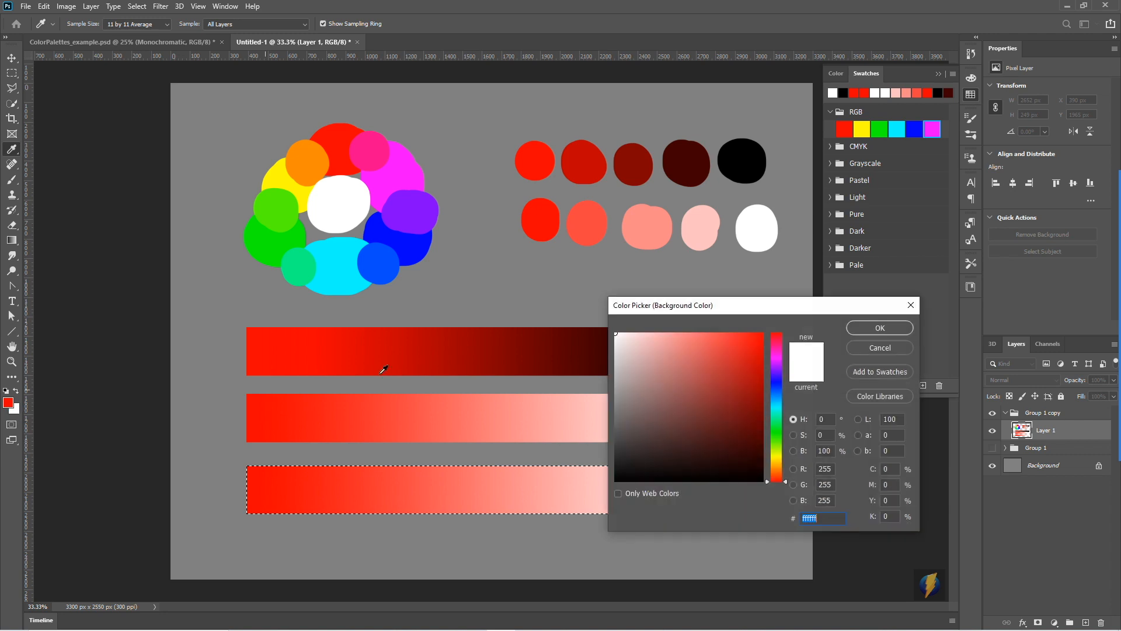
pyautogui.click(584, 388)
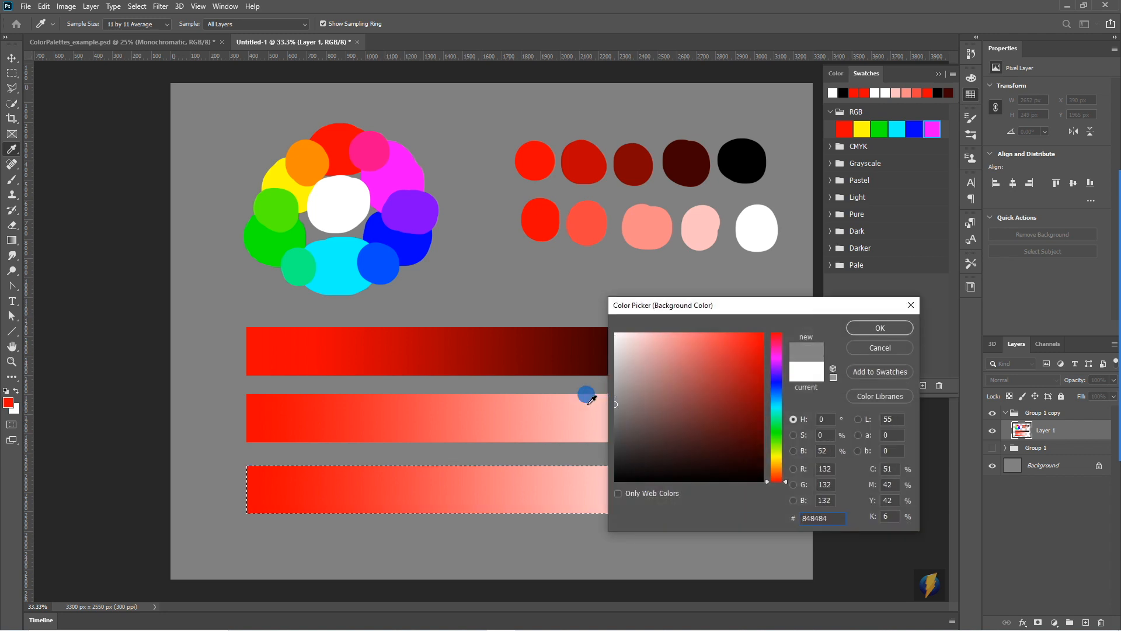
pyautogui.click(865, 327)
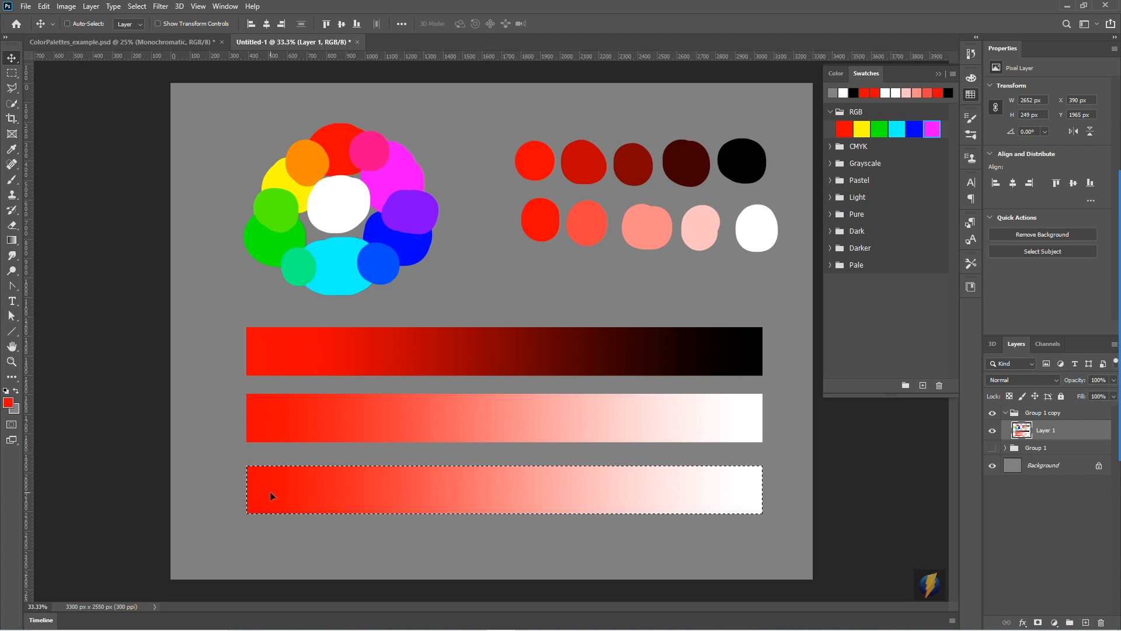
pyautogui.click(11, 240)
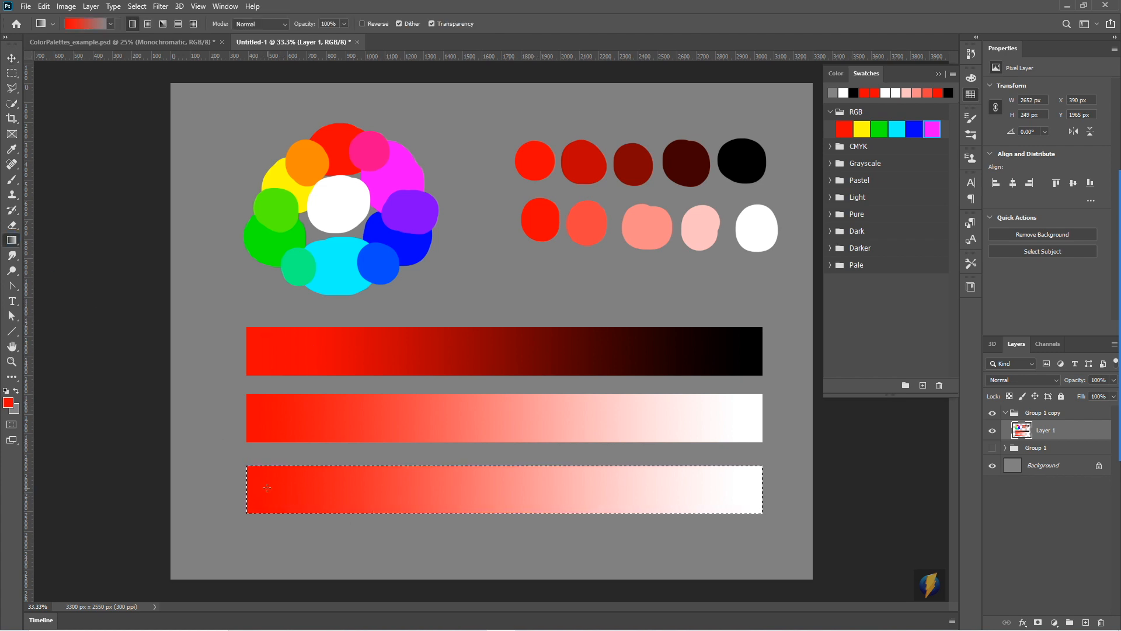
pyautogui.moveTo(277, 484); pyautogui.dragTo(732, 486)
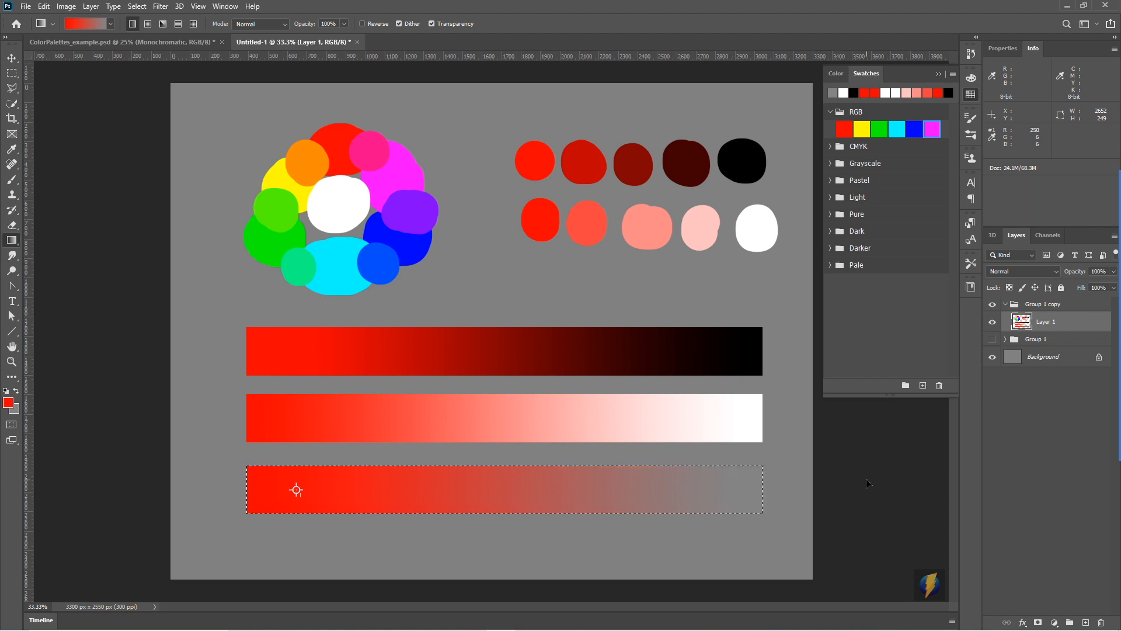
pyautogui.hotkey('ctrl', 'd')
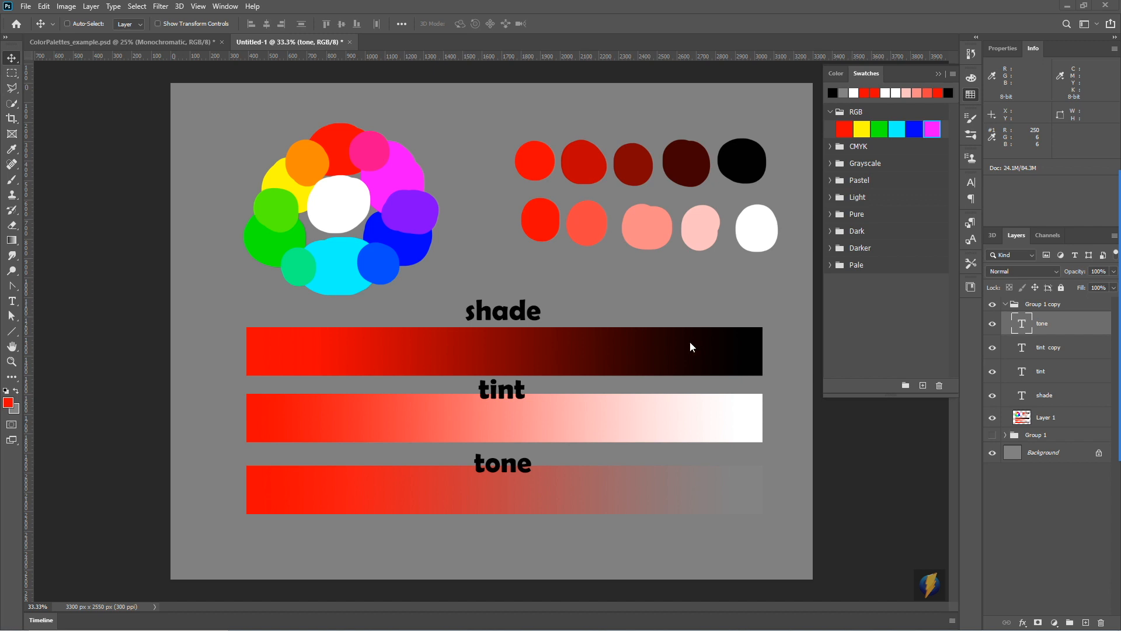
pyautogui.moveTo(685, 268)
pyautogui.mouseDown()
pyautogui.moveTo(511, 297)
pyautogui.moveTo(482, 289)
pyautogui.moveTo(289, 338)
pyautogui.moveTo(570, 293)
pyautogui.moveTo(716, 339)
pyautogui.moveTo(322, 419)
pyautogui.moveTo(446, 383)
pyautogui.moveTo(696, 395)
pyautogui.moveTo(703, 412)
pyautogui.moveTo(573, 388)
pyautogui.moveTo(523, 462)
pyautogui.moveTo(288, 445)
pyautogui.moveTo(289, 473)
pyautogui.moveTo(636, 430)
pyautogui.moveTo(675, 486)
pyautogui.mouseUp()
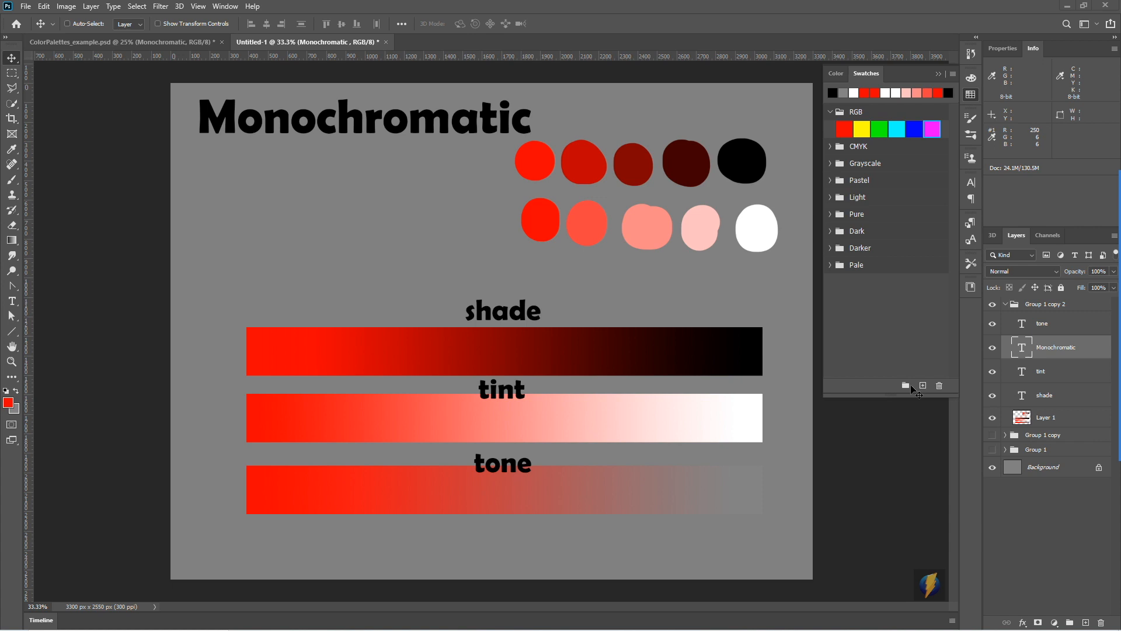
pyautogui.moveTo(1112, 356)
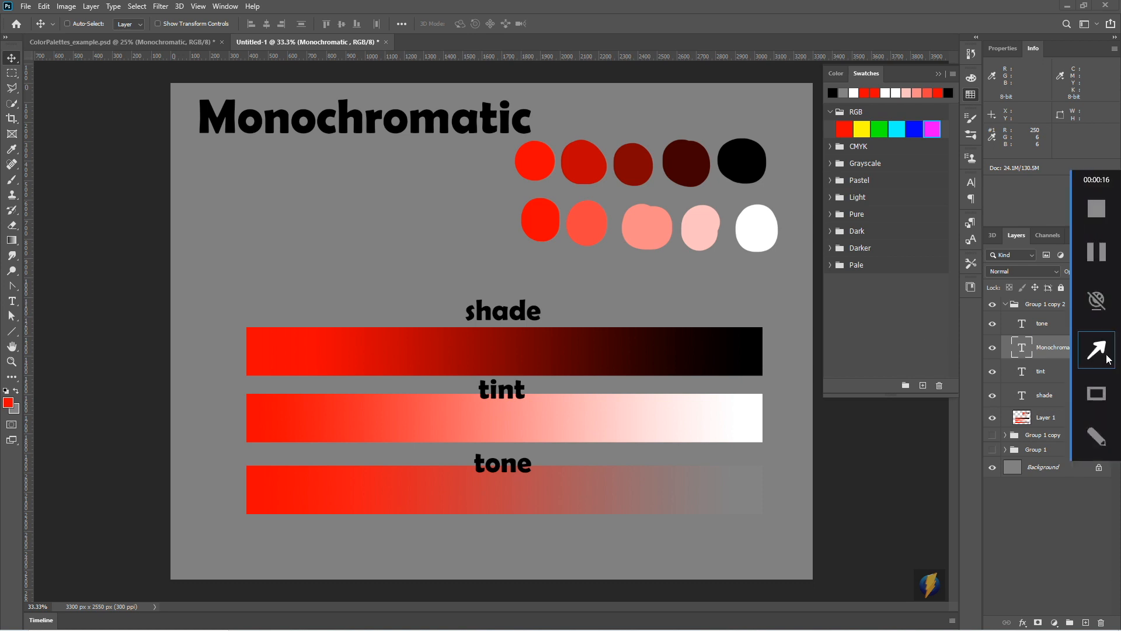
pyautogui.moveTo(160, 349)
pyautogui.mouseDown()
pyautogui.moveTo(189, 143)
pyautogui.moveTo(470, 145)
pyautogui.mouseUp()
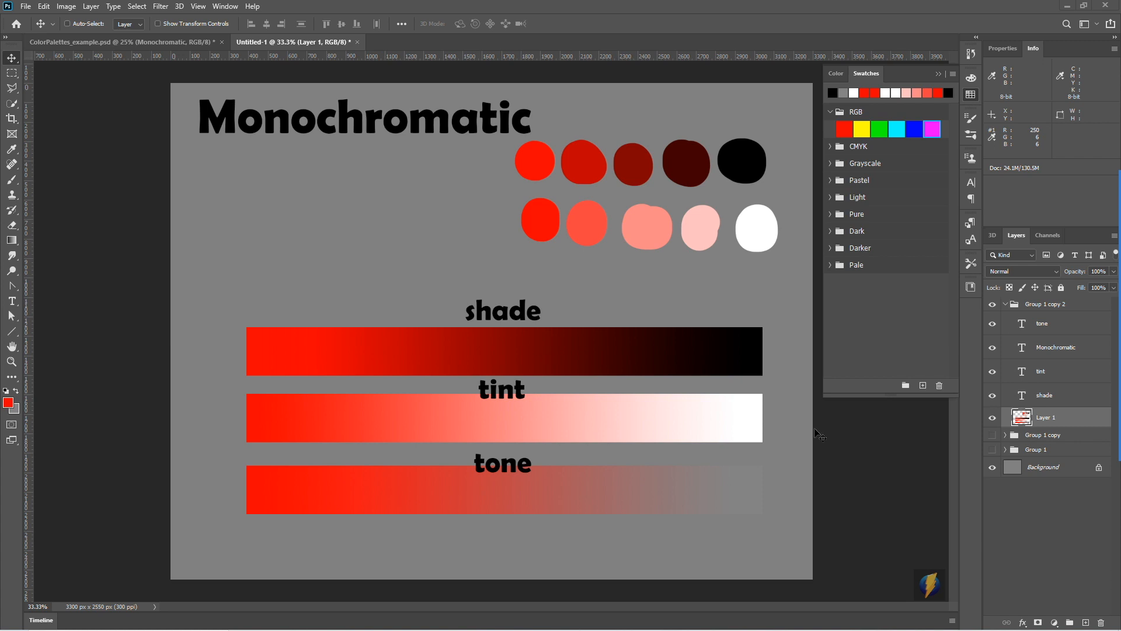
pyautogui.moveTo(1120, 408)
pyautogui.click(1096, 355)
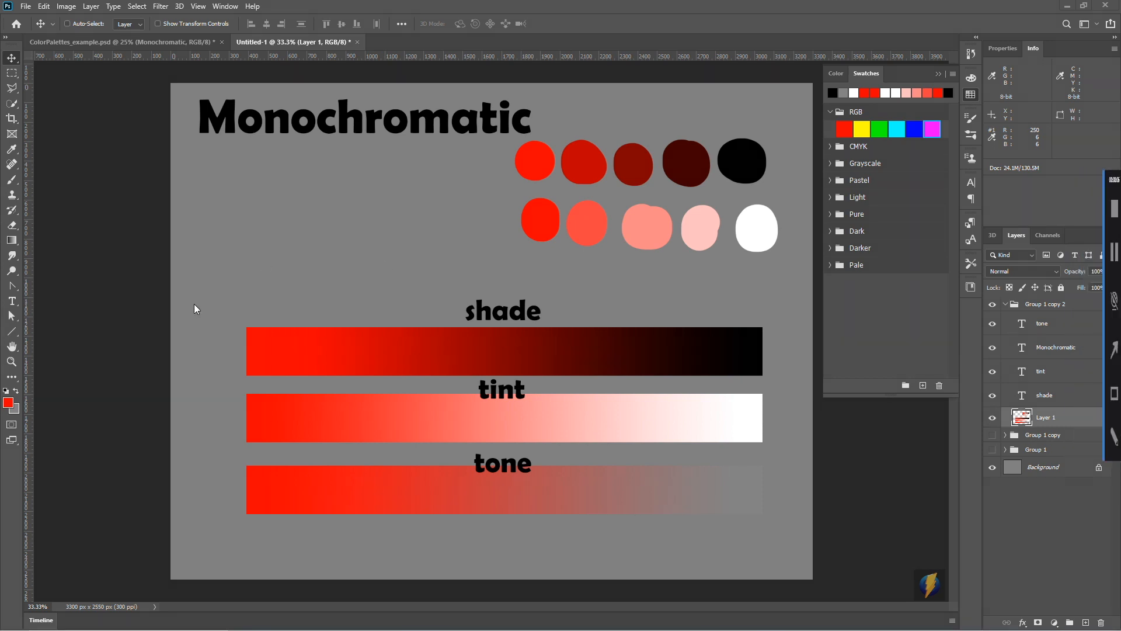
pyautogui.moveTo(121, 358); pyautogui.dragTo(68, 21)
# - Try a reduced saturation and a lightness of +100 on Layer 1 with a Hue/Saturation adjustment, and cancel it
pyautogui.click(66, 7)
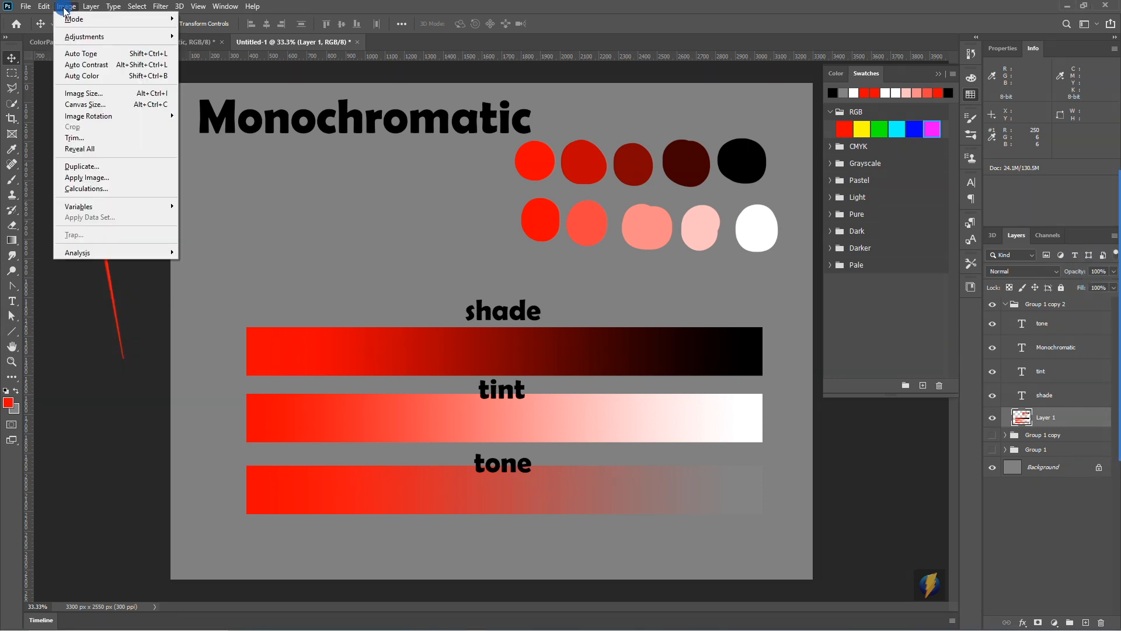
pyautogui.moveTo(76, 38)
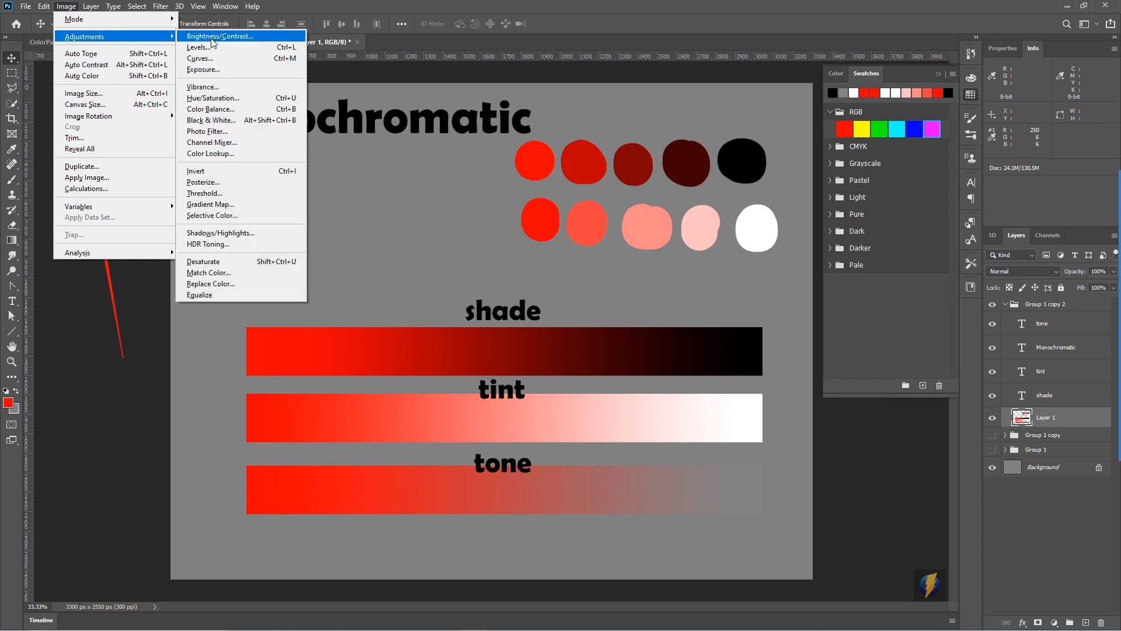
pyautogui.click(251, 101)
pyautogui.moveTo(802, 257); pyautogui.dragTo(898, 355)
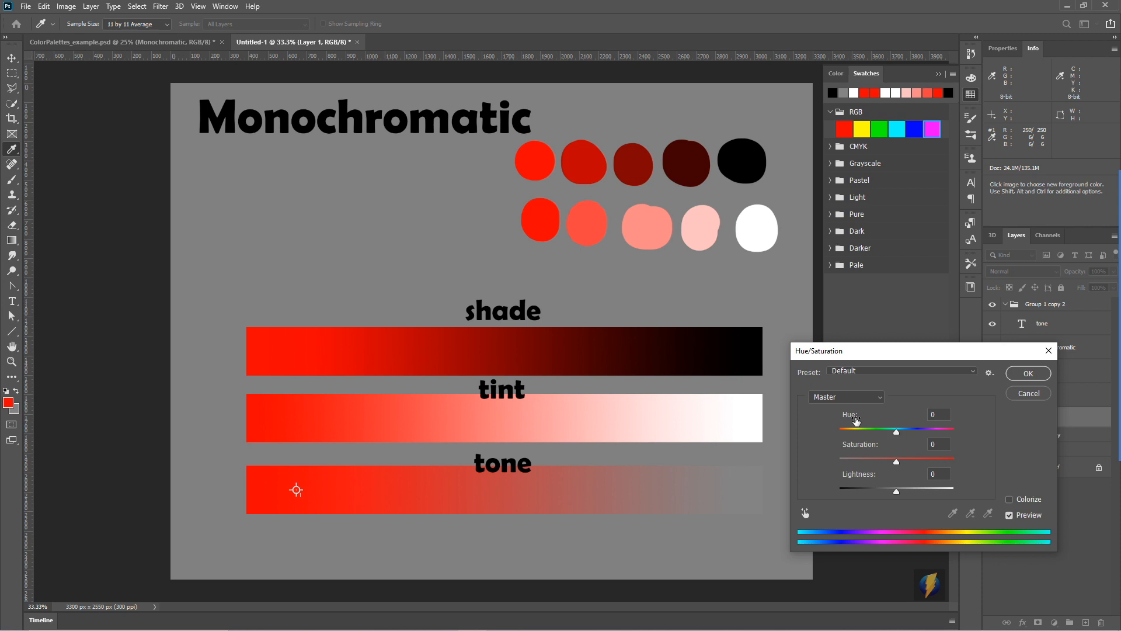
pyautogui.moveTo(897, 438); pyautogui.dragTo(899, 480)
pyautogui.moveTo(898, 465); pyautogui.dragTo(883, 468)
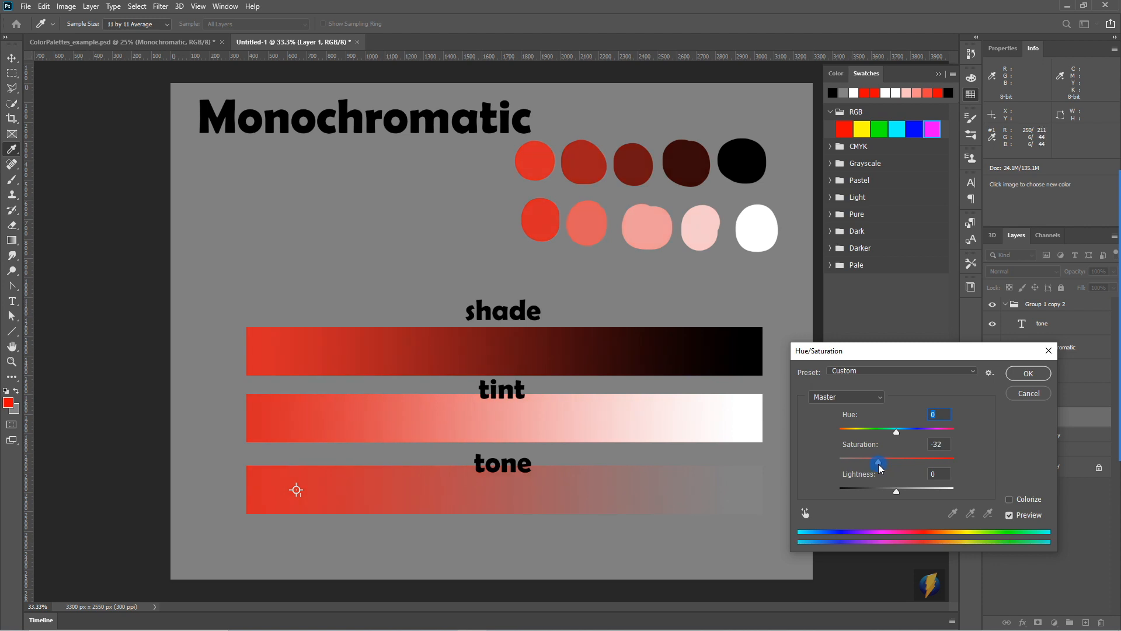
pyautogui.moveTo(876, 467)
pyautogui.mouseDown()
pyautogui.moveTo(850, 471)
pyautogui.moveTo(895, 470)
pyautogui.mouseUp()
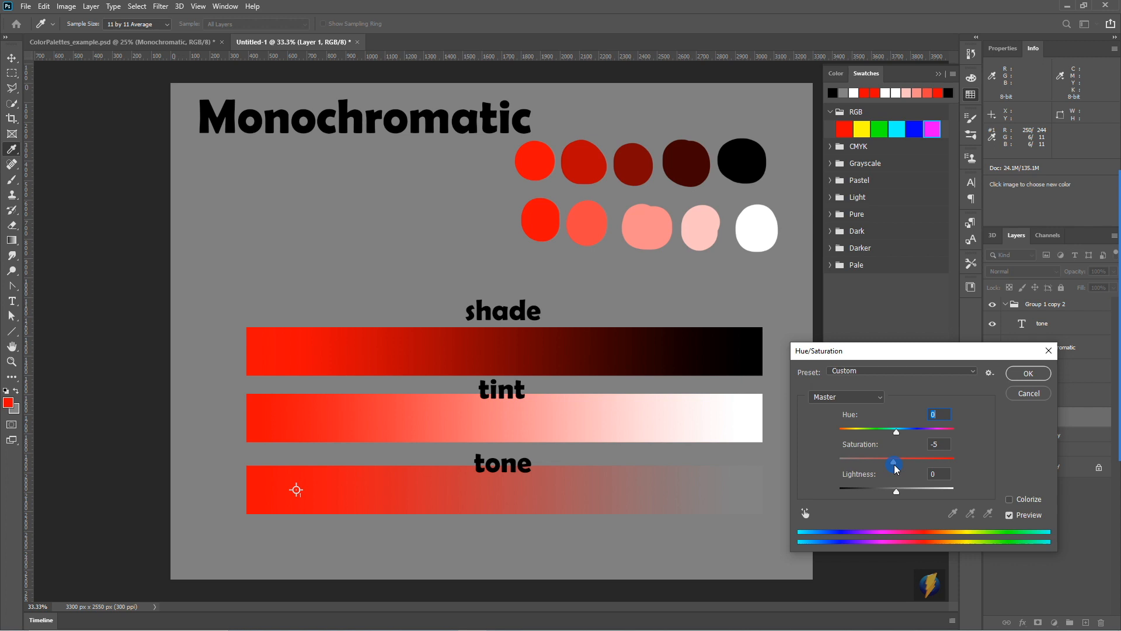
pyautogui.moveTo(897, 469)
pyautogui.mouseDown()
pyautogui.moveTo(959, 461)
pyautogui.moveTo(903, 467)
pyautogui.mouseUp()
pyautogui.moveTo(897, 468); pyautogui.dragTo(1014, 500)
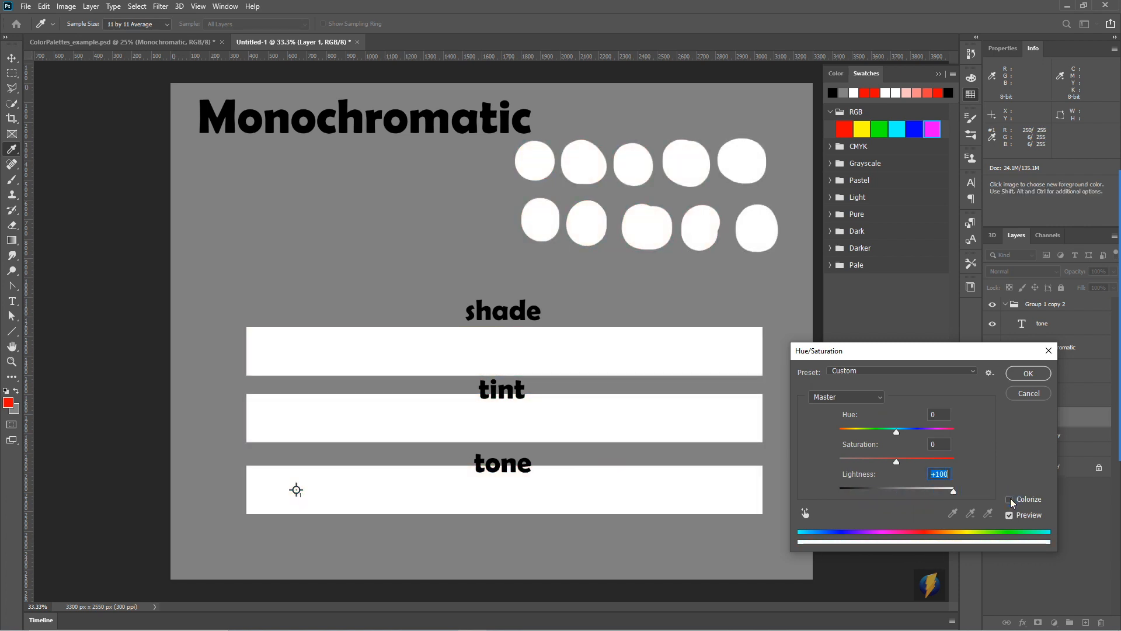
pyautogui.click(1028, 393)
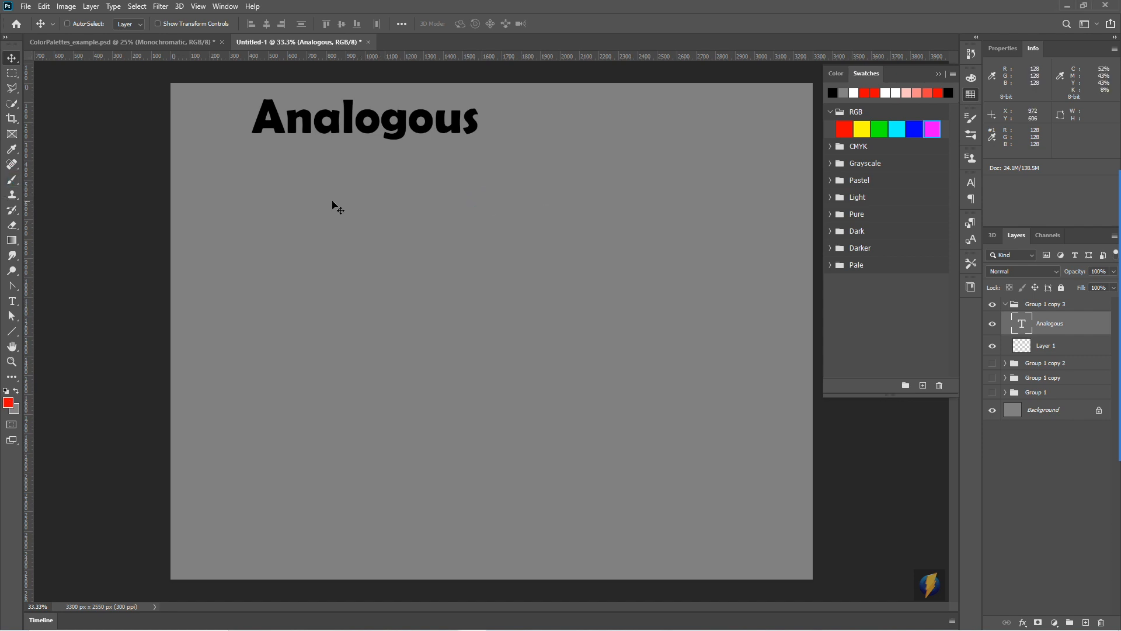
# - Paint a round red spot on Layer 1 below the Analogous title with the Brush tool
pyautogui.click(11, 179)
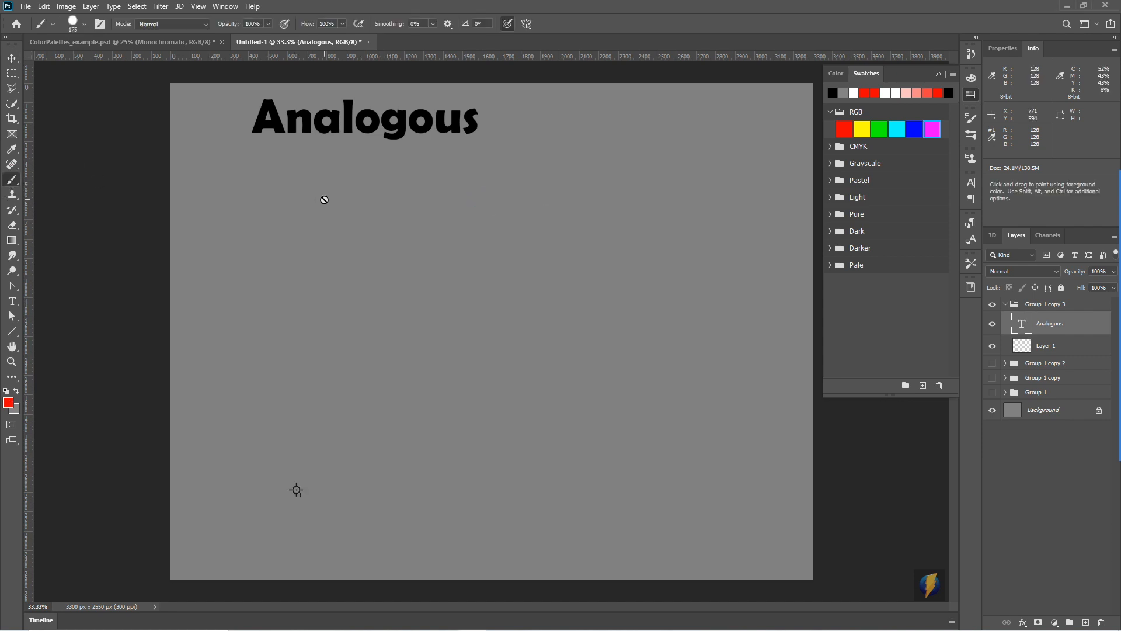
pyautogui.click(1060, 349)
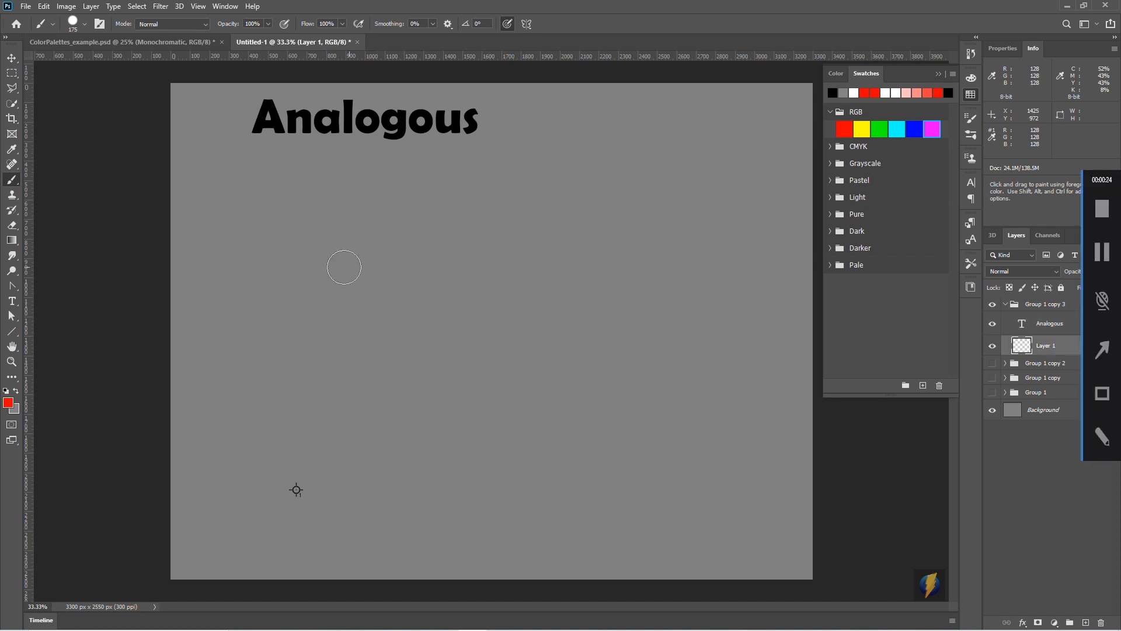
pyautogui.moveTo(415, 228)
pyautogui.mouseDown()
pyautogui.moveTo(403, 224)
pyautogui.moveTo(432, 245)
pyautogui.moveTo(421, 233)
pyautogui.mouseUp()
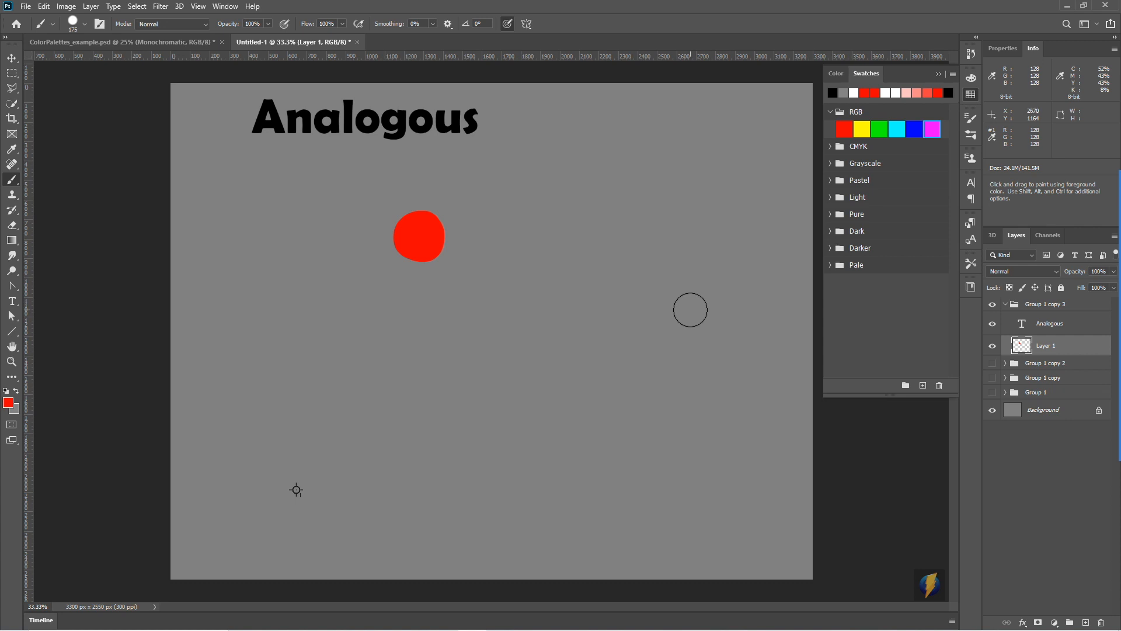
# - Set the foreground colour to orange (hue 20°, ff5400) and paint a second round spot just right of the red one
pyautogui.click(8, 403)
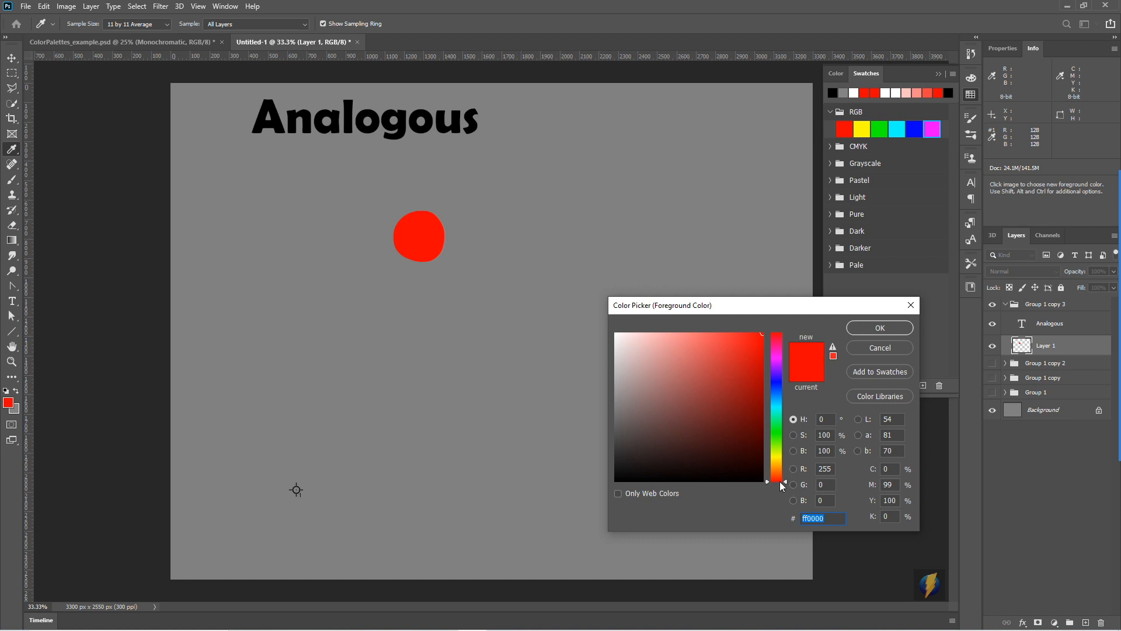
pyautogui.moveTo(785, 480); pyautogui.dragTo(786, 473)
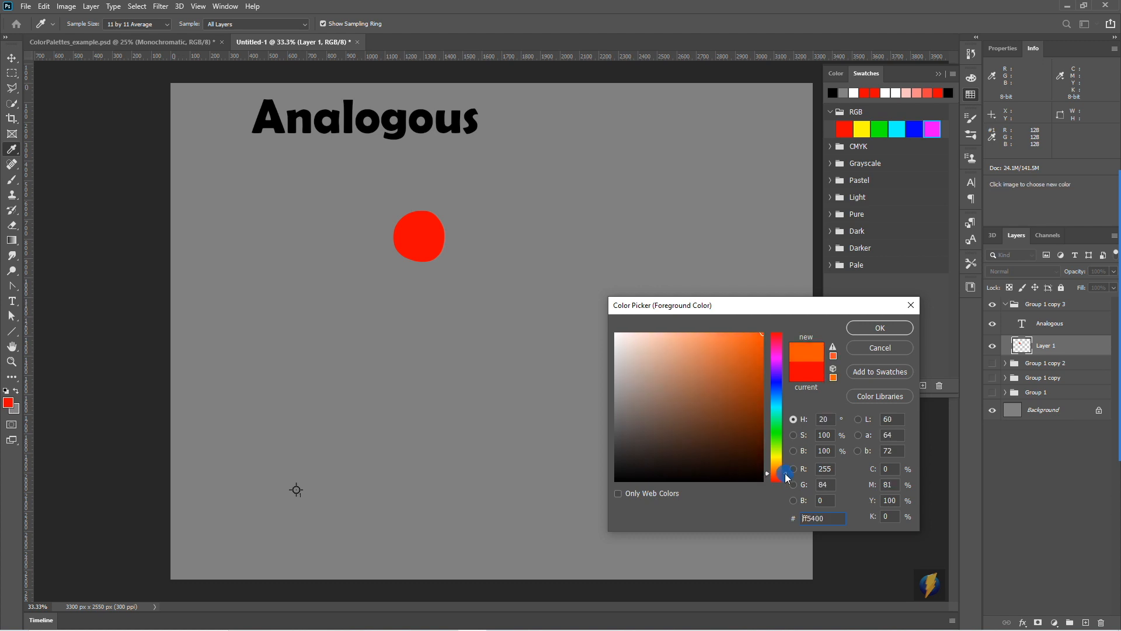
pyautogui.click(880, 328)
pyautogui.press('b')
pyautogui.click(474, 232)
pyautogui.moveTo(468, 246); pyautogui.dragTo(479, 242)
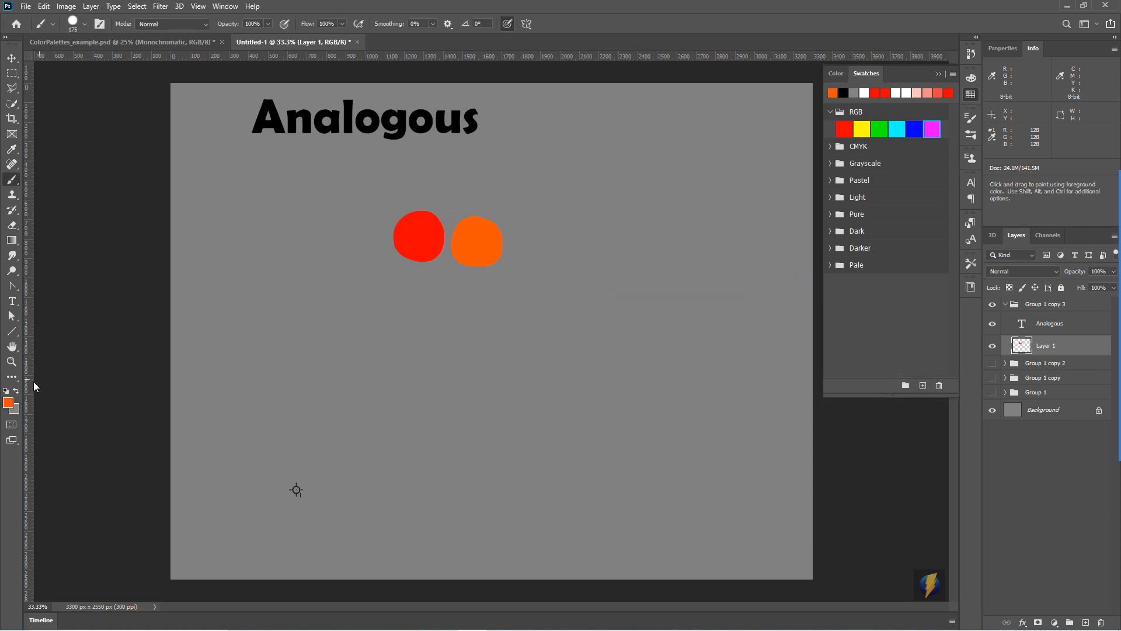
# - Set the foreground colour to yellow-orange (hue 45°, ffc000) and paint a third spot beside the orange one
pyautogui.click(8, 403)
pyautogui.moveTo(786, 475); pyautogui.dragTo(786, 462)
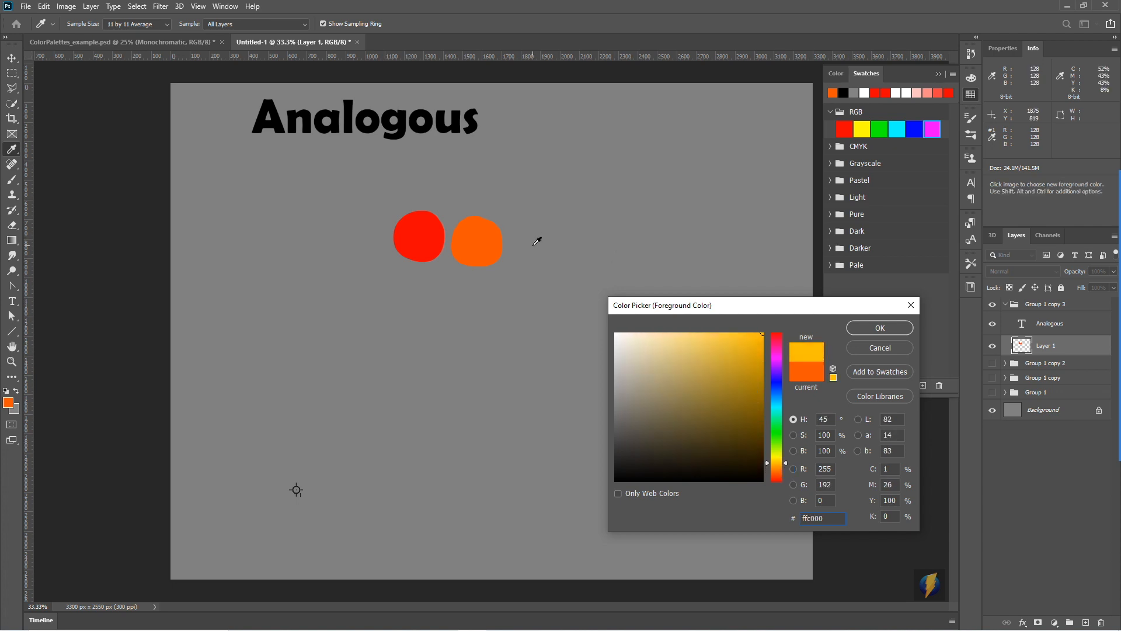
pyautogui.click(868, 327)
pyautogui.moveTo(533, 230)
pyautogui.mouseDown()
pyautogui.moveTo(554, 244)
pyautogui.moveTo(536, 230)
pyautogui.mouseUp()
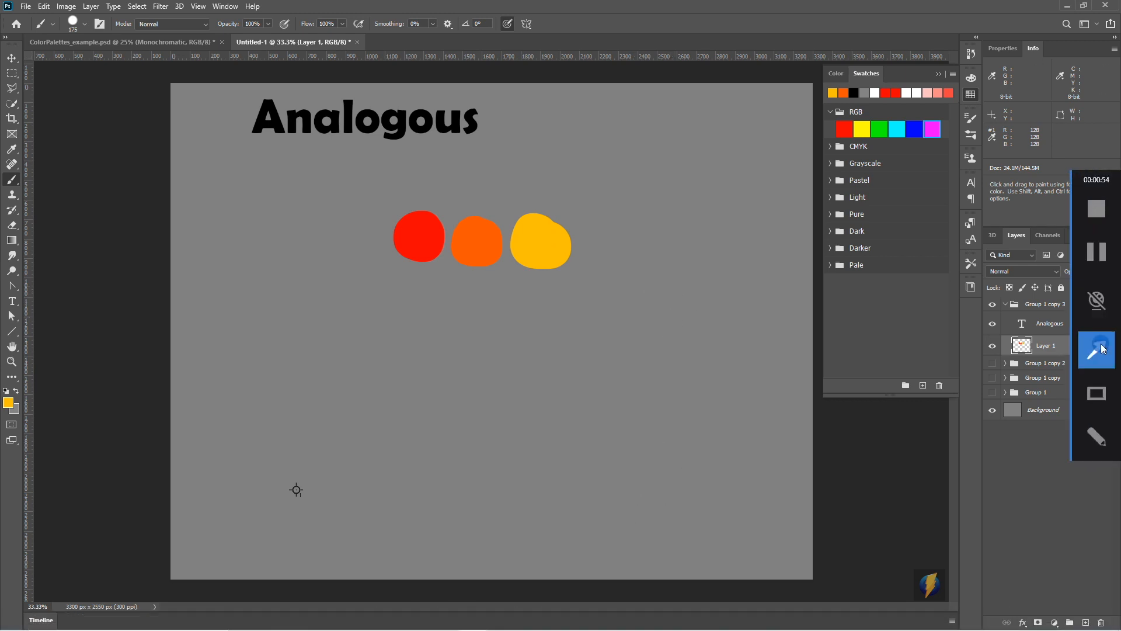
pyautogui.moveTo(698, 142)
pyautogui.mouseDown()
pyautogui.moveTo(448, 195)
pyautogui.moveTo(531, 211)
pyautogui.mouseUp()
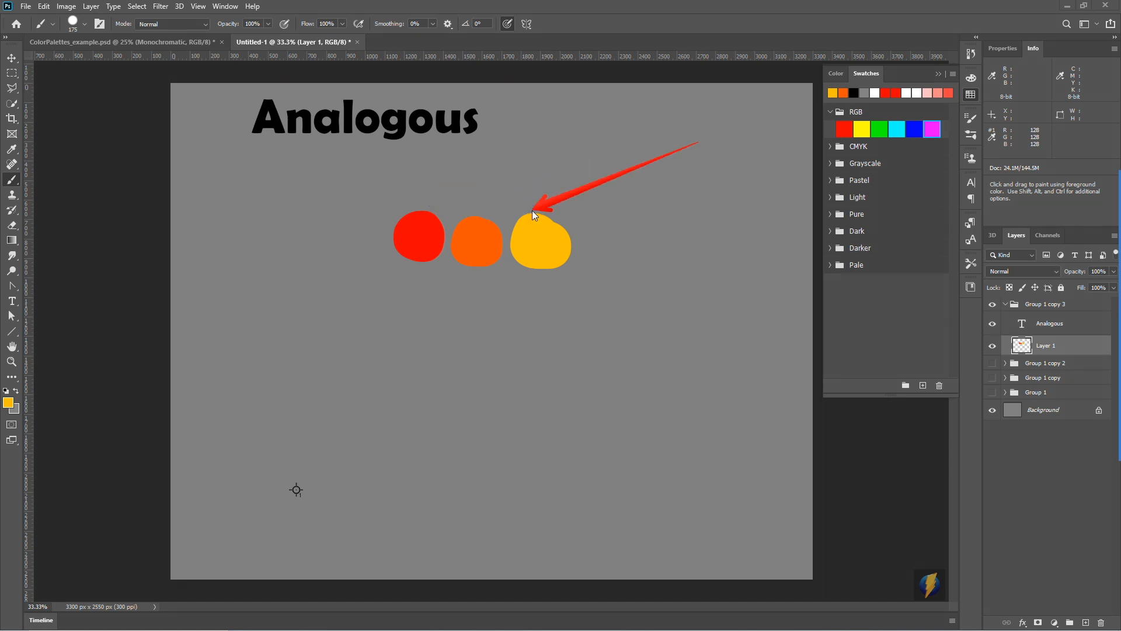
pyautogui.press('Escape')
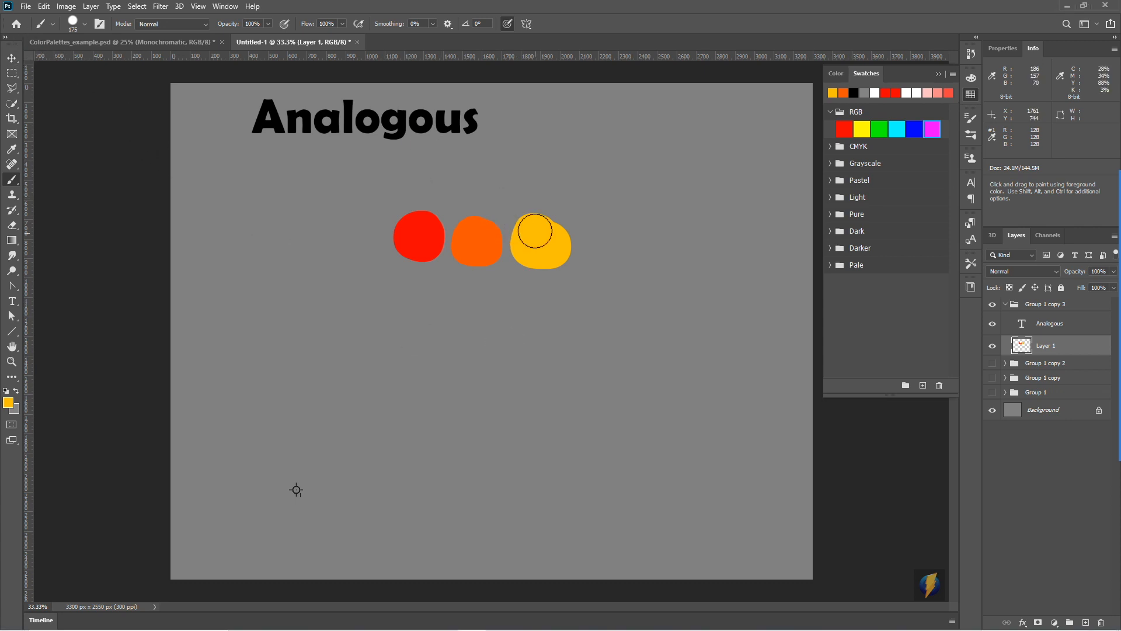
# - Move the row of three painted spots up and to the left, directly beneath the Analogous title
pyautogui.press('v')
pyautogui.moveTo(464, 224); pyautogui.dragTo(285, 176)
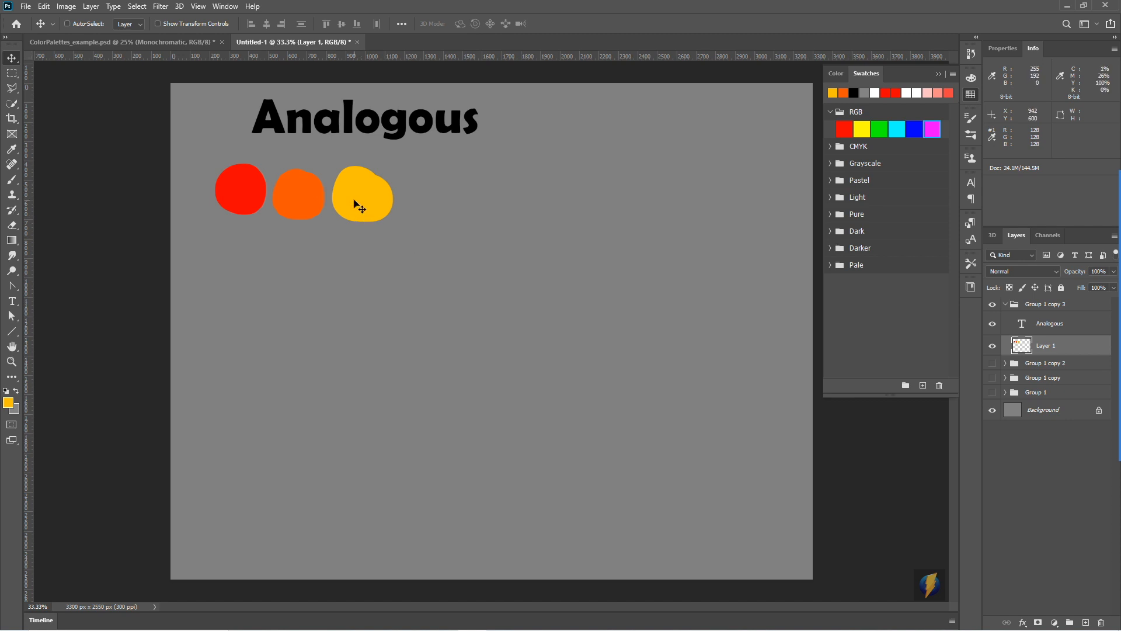
# - Examine the Gradient tool's preset groups, including Blues, Purples and Pinks, with the Swatches panel collapsed
pyautogui.click(13, 241)
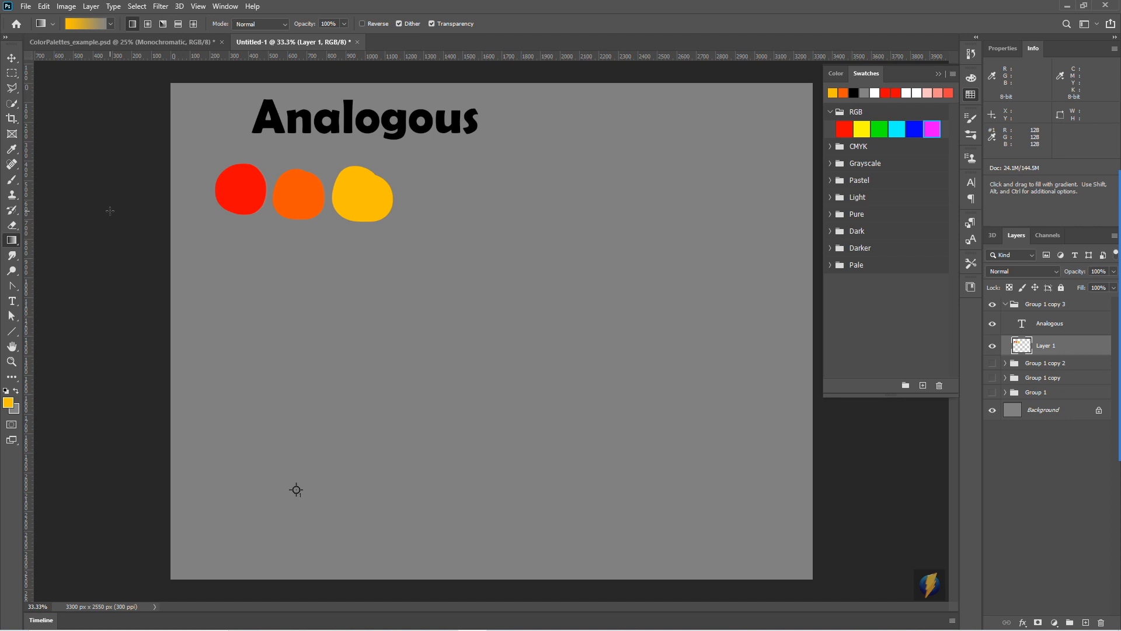
pyautogui.click(934, 74)
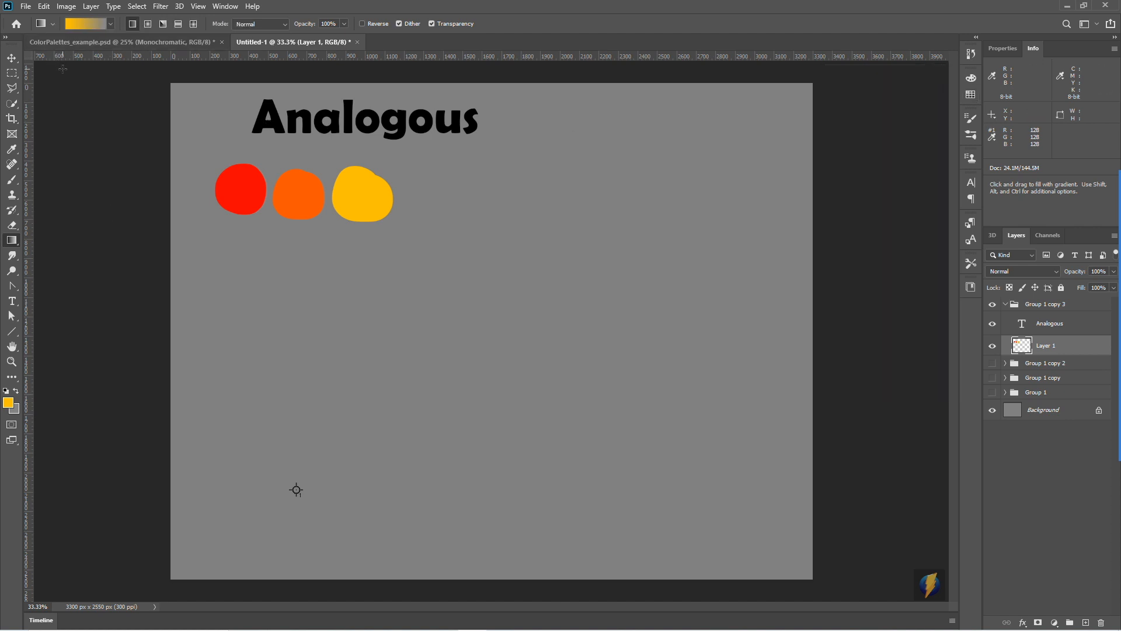
pyautogui.click(110, 23)
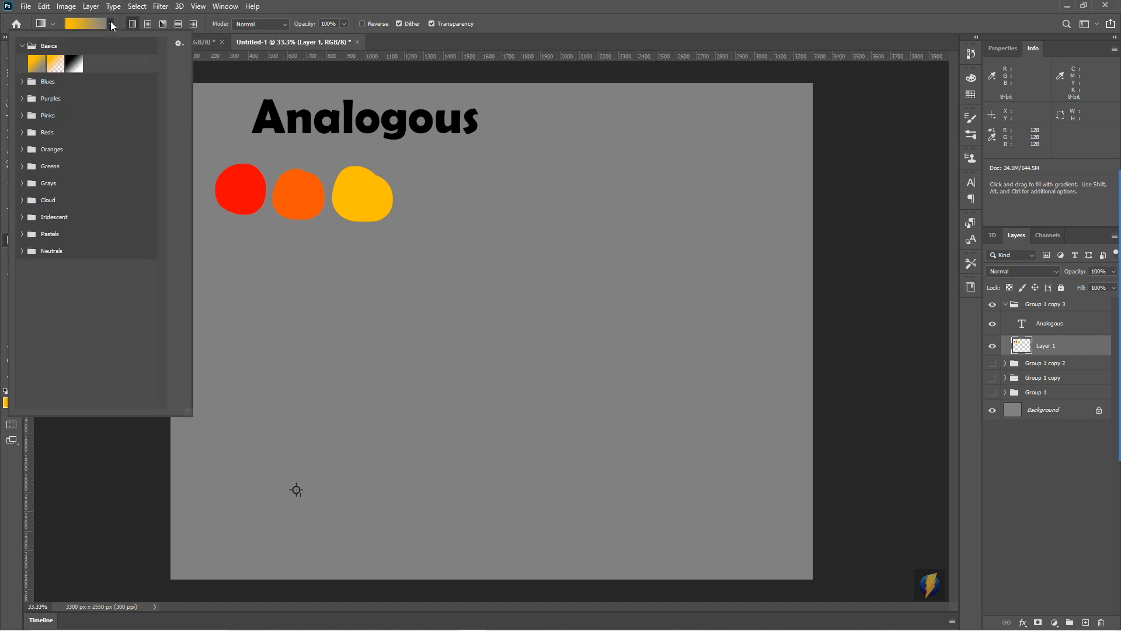
pyautogui.click(23, 82)
pyautogui.click(23, 82)
pyautogui.click(23, 98)
pyautogui.click(23, 100)
pyautogui.click(23, 115)
pyautogui.click(22, 116)
pyautogui.click(22, 47)
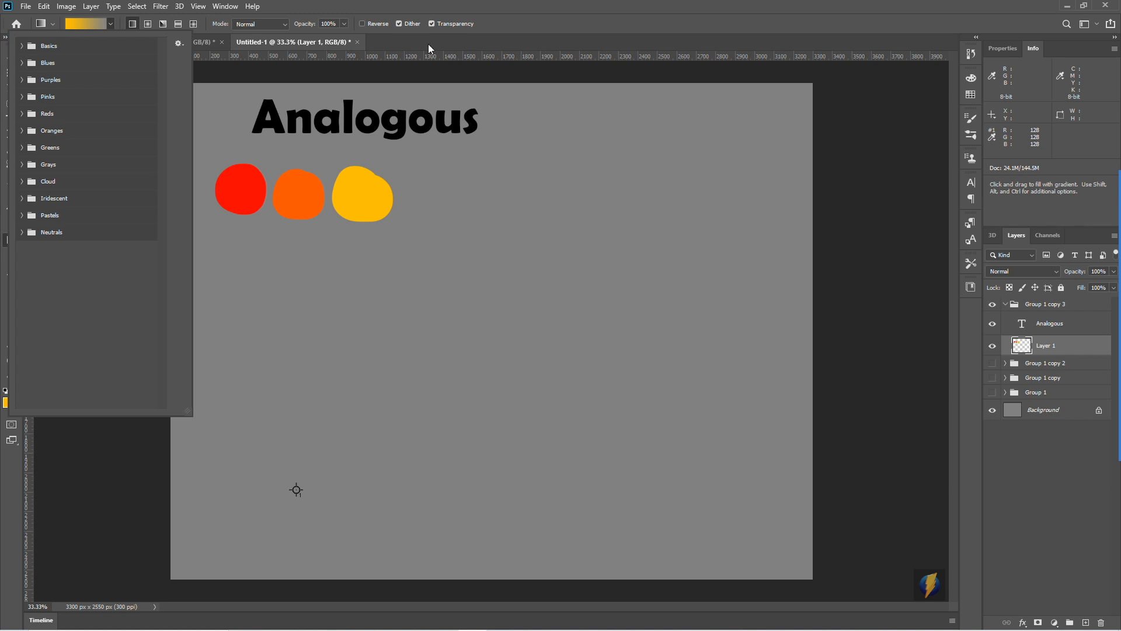
pyautogui.click(496, 6)
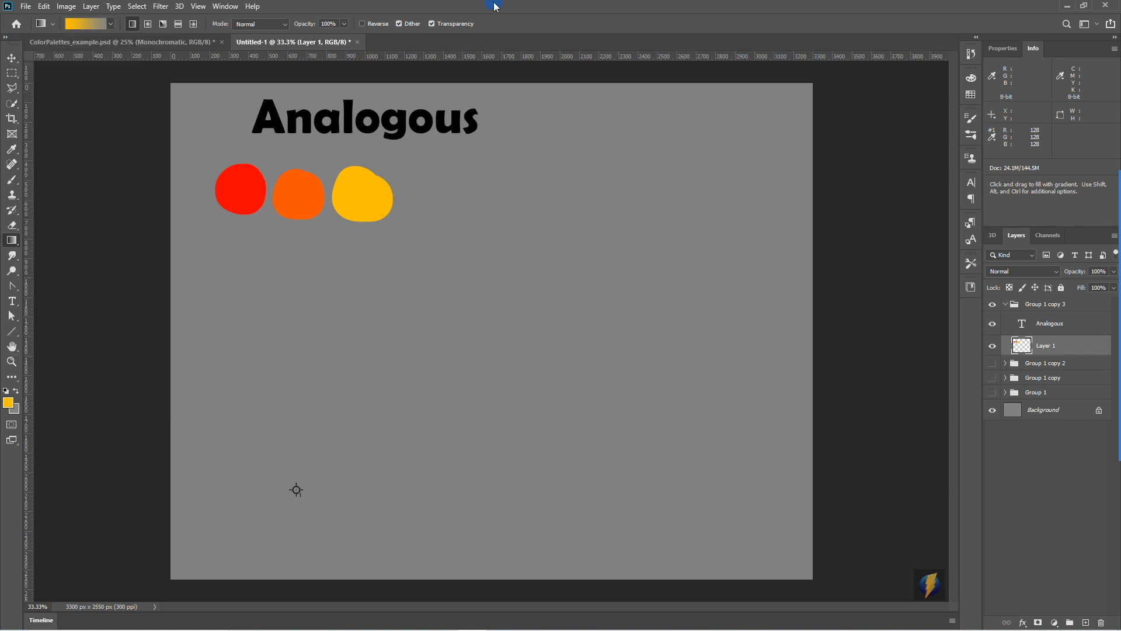
# - Set the background colour to red
pyautogui.click(14, 409)
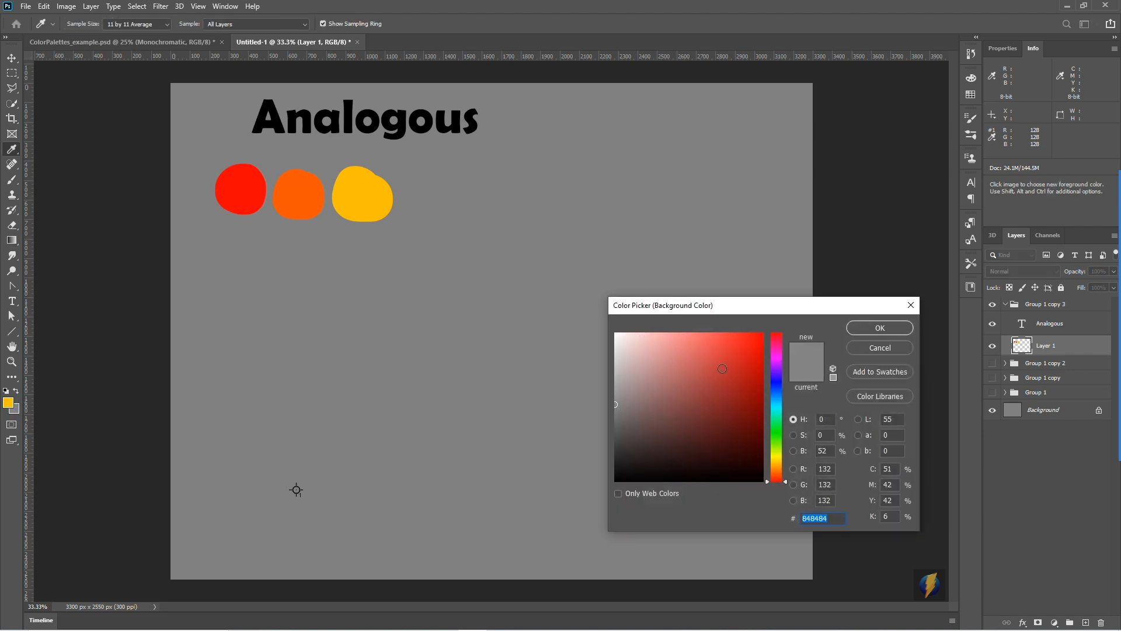
pyautogui.click(801, 316)
pyautogui.click(893, 327)
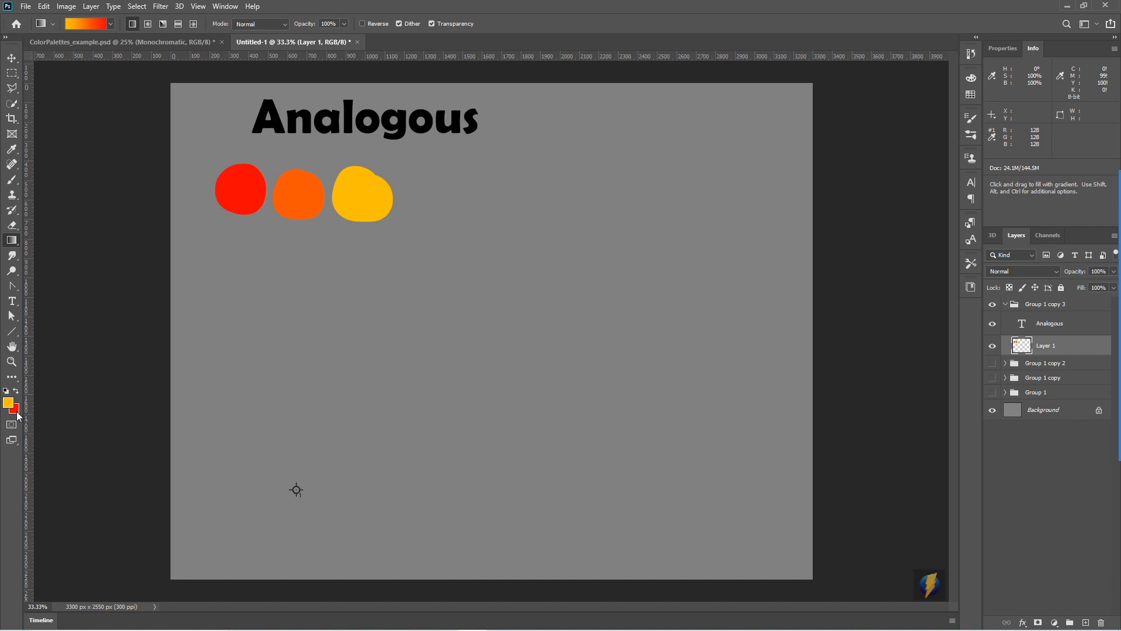
# - Try filling a rectangle about 1602 × 207 px beside the spots with a horizontal yellow-orange to red gradient, undo the fill and deselect
pyautogui.click(12, 75)
pyautogui.moveTo(454, 173); pyautogui.dragTo(766, 212)
pyautogui.click(12, 240)
pyautogui.moveTo(471, 193); pyautogui.dragTo(722, 191)
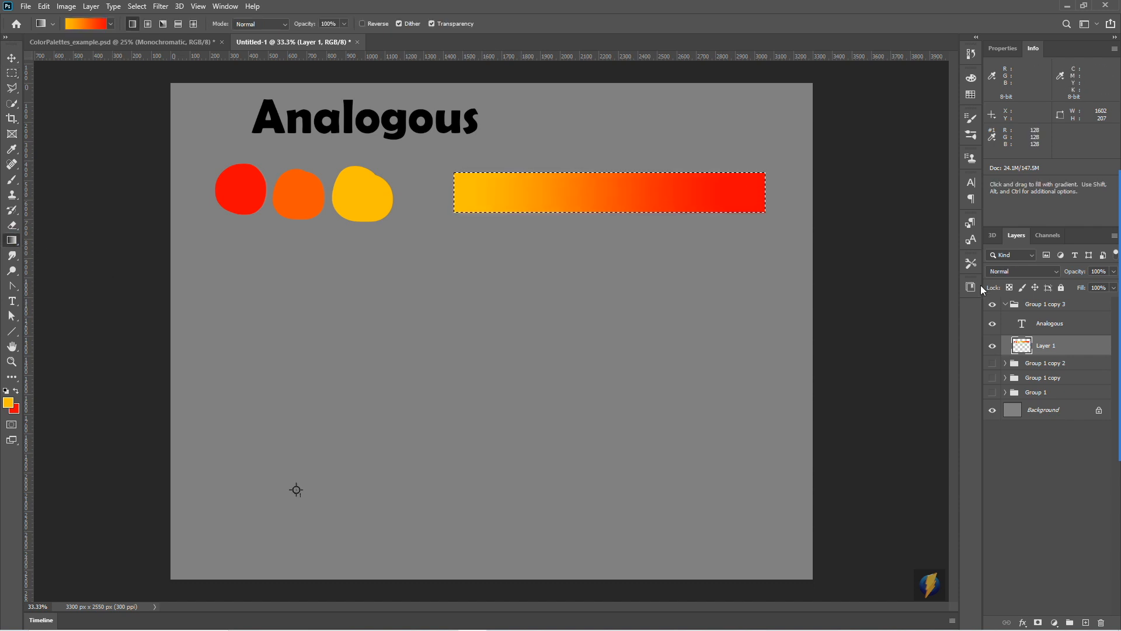
pyautogui.hotkey('ctrl', 'z')
pyautogui.hotkey('ctrl', 'd')
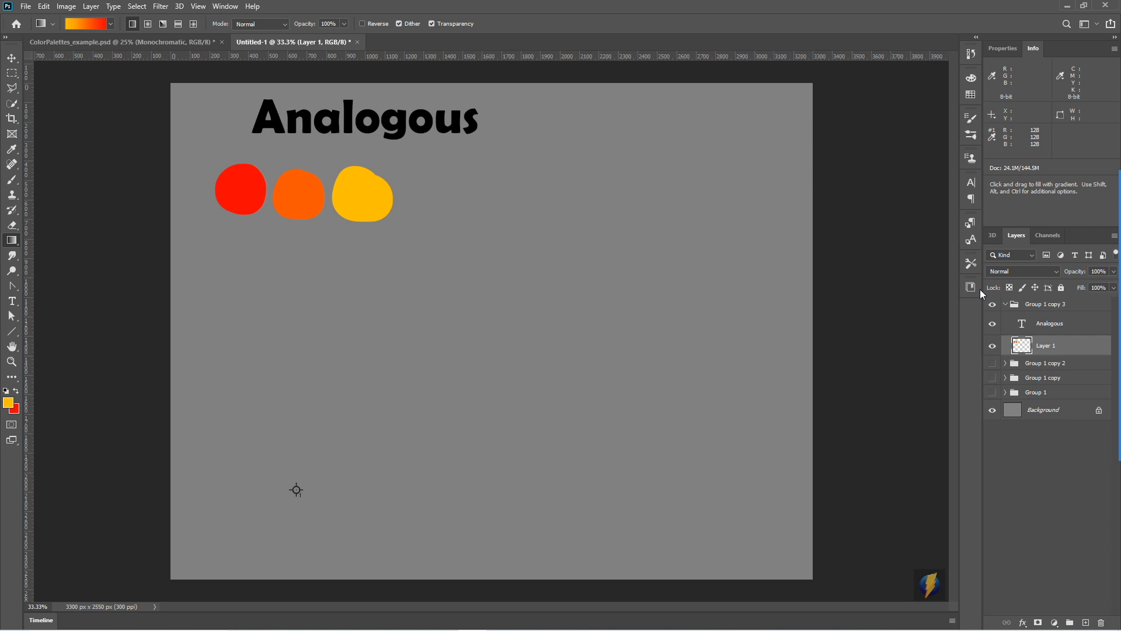
# - Show the Gradients panel and dock it as an icon below the other collapsed panels
pyautogui.click(225, 7)
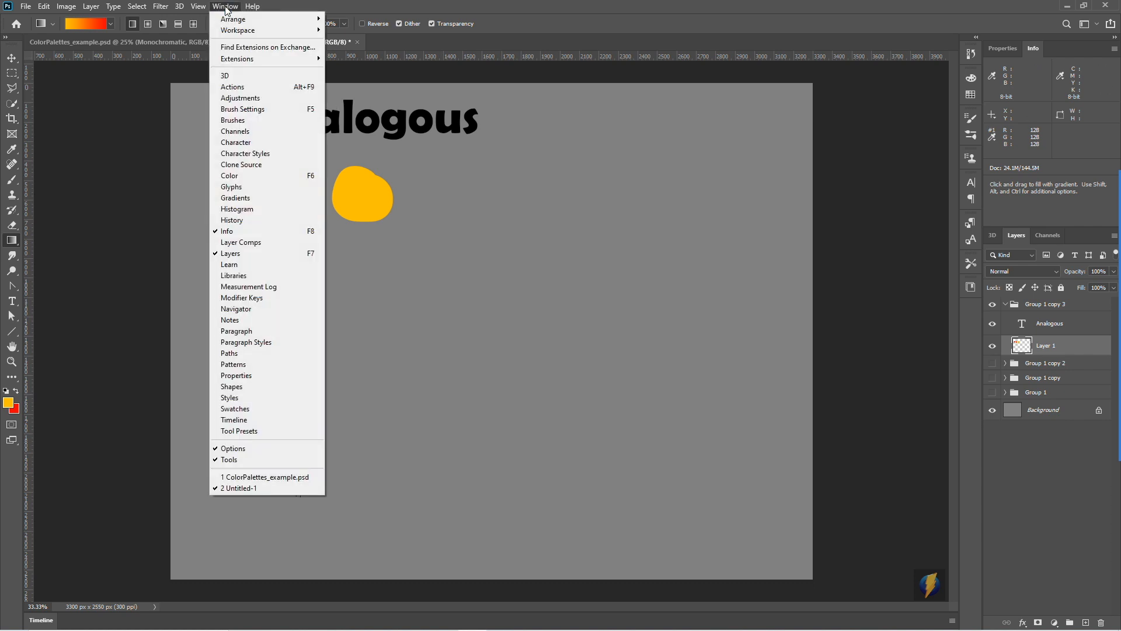
pyautogui.click(243, 197)
pyautogui.moveTo(638, 291); pyautogui.dragTo(974, 313)
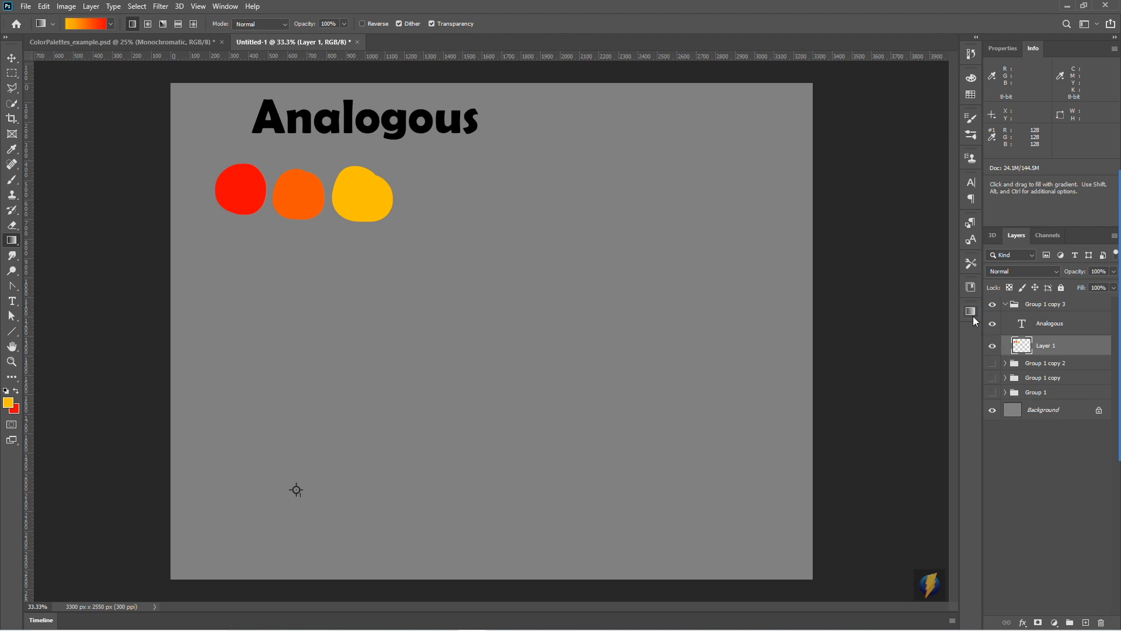
# - Expand the docked Gradients panel and add the Legacy Gradients set to the presets
pyautogui.click(971, 311)
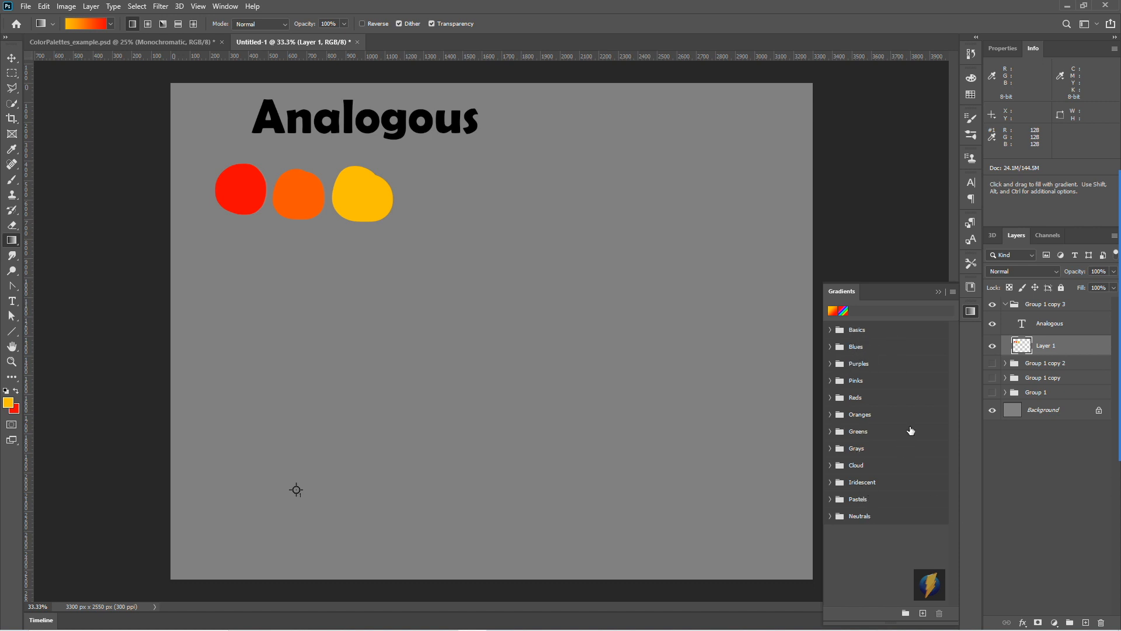
pyautogui.click(953, 291)
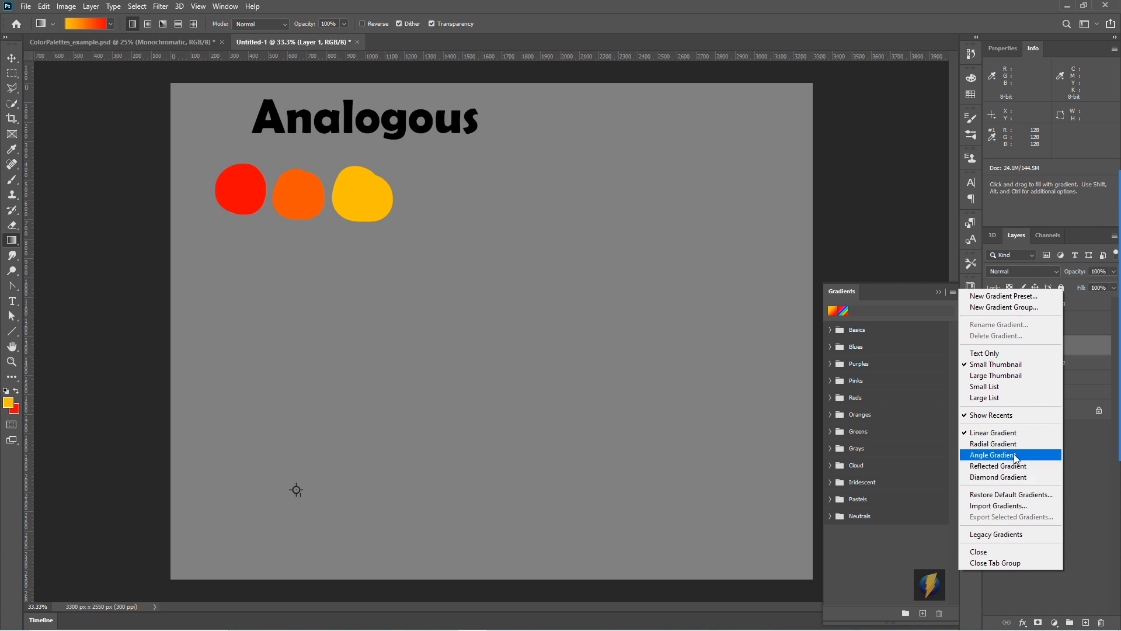
pyautogui.click(988, 534)
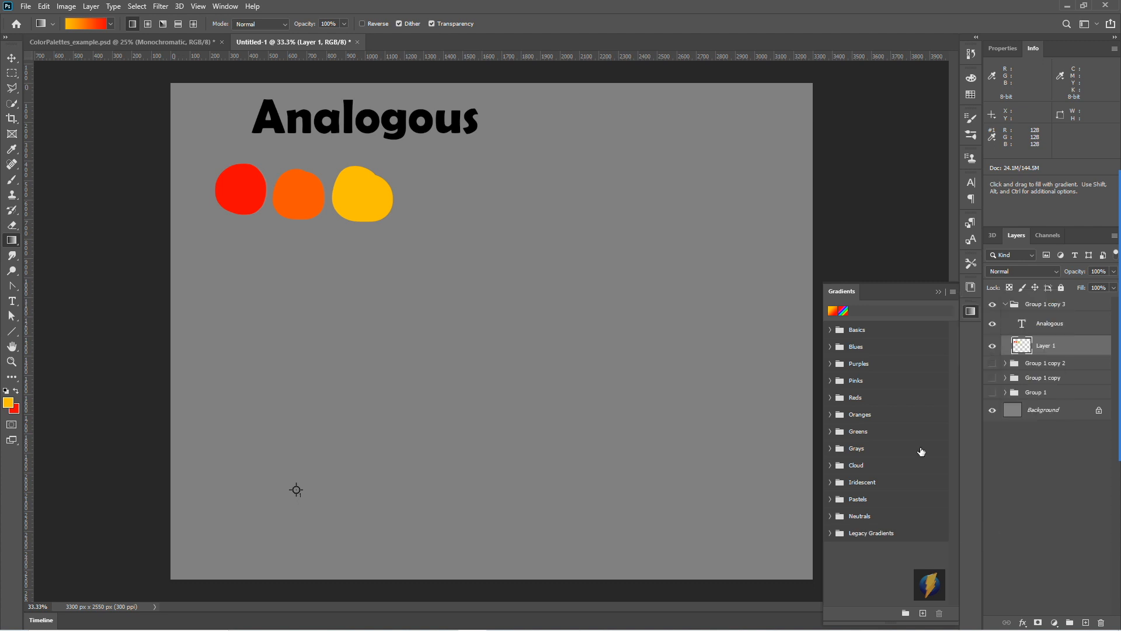
# - Choose the Spectrum gradient from the Legacy Default Gradients set and collapse the Gradients panel
pyautogui.click(830, 533)
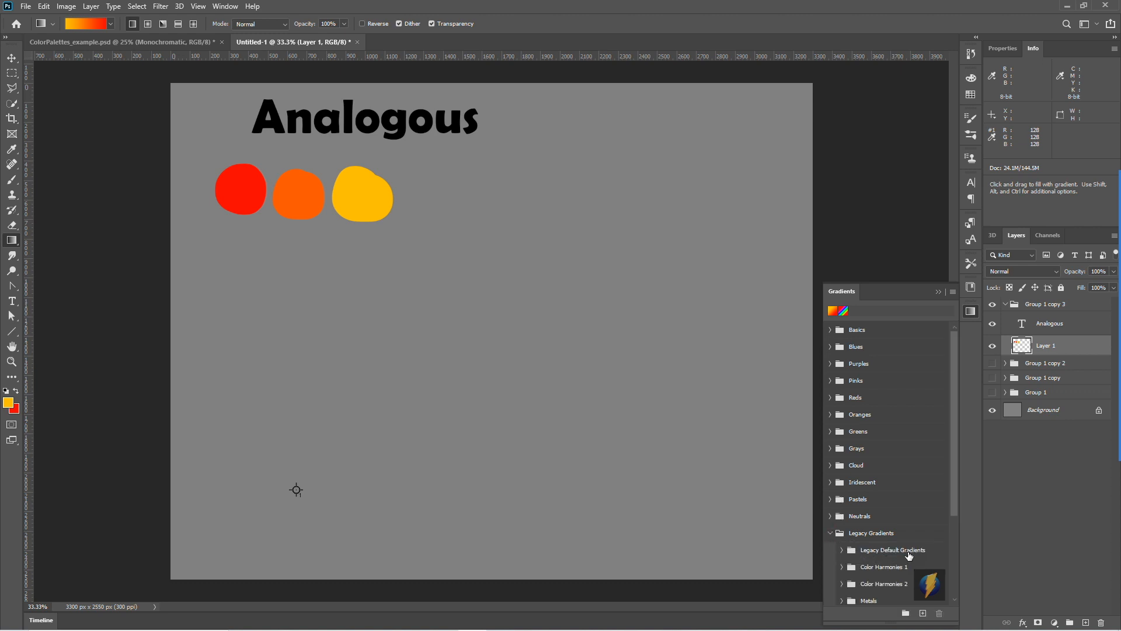
pyautogui.click(841, 550)
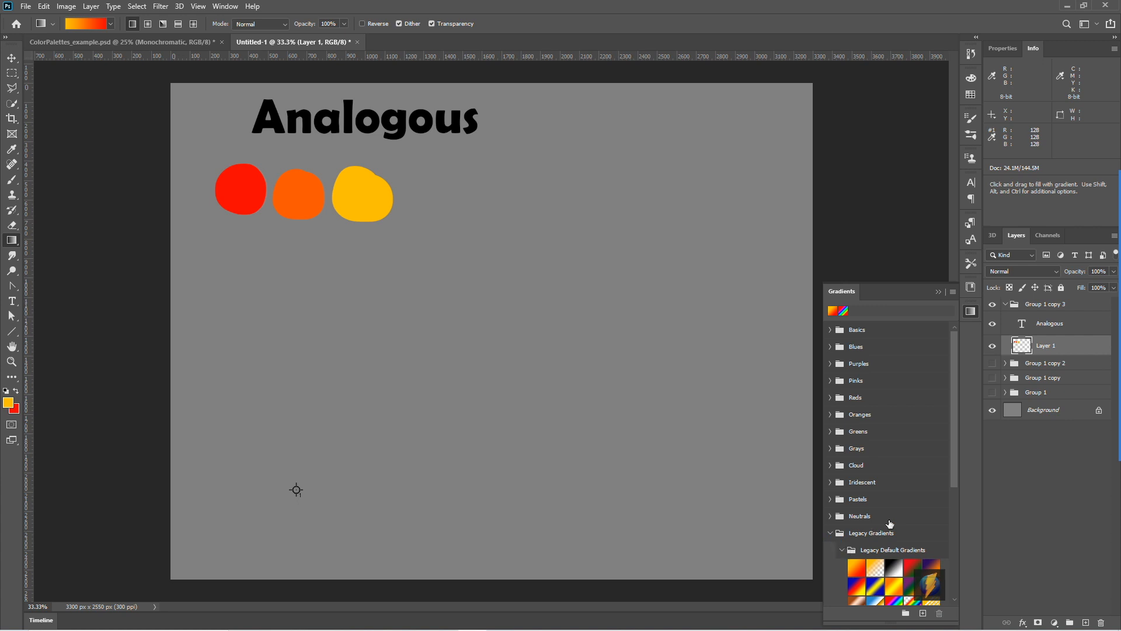
pyautogui.scroll(-4, 888, 445)
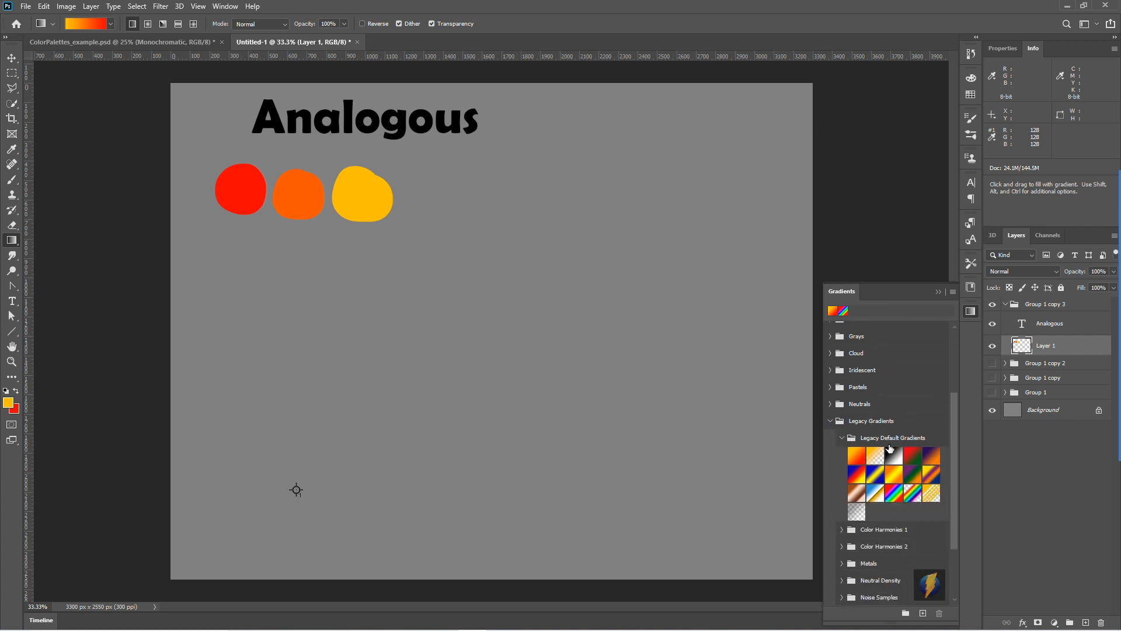
pyautogui.click(894, 496)
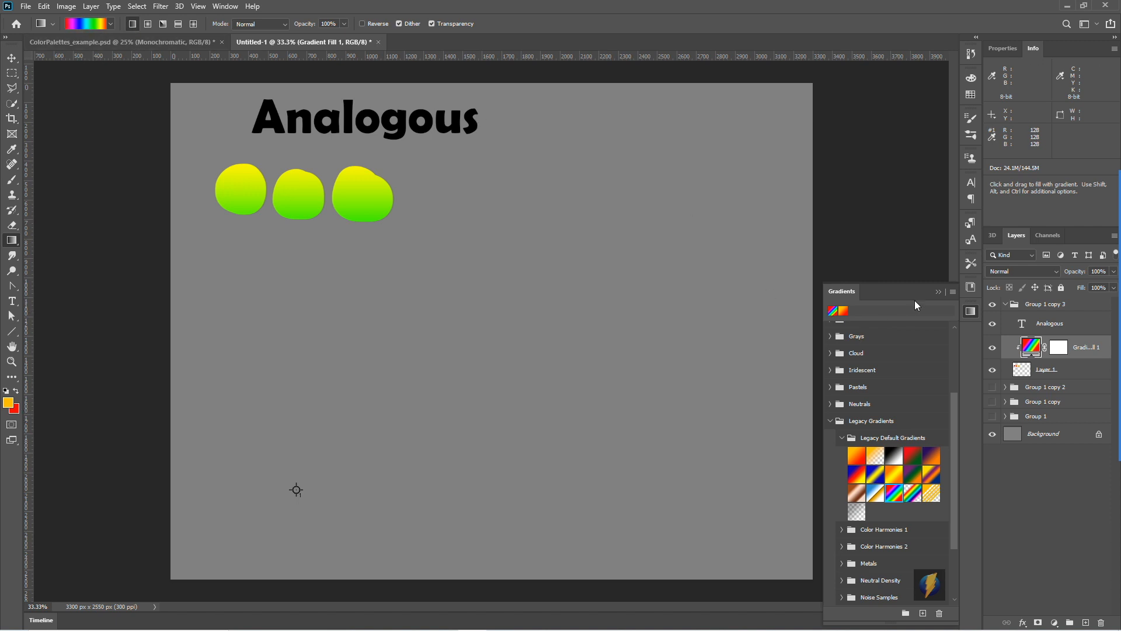
pyautogui.click(938, 290)
# - Select a rectangle about 2589 × 297 px below the spots and replace the clipped gradient fill layer with an empty new layer
pyautogui.click(12, 73)
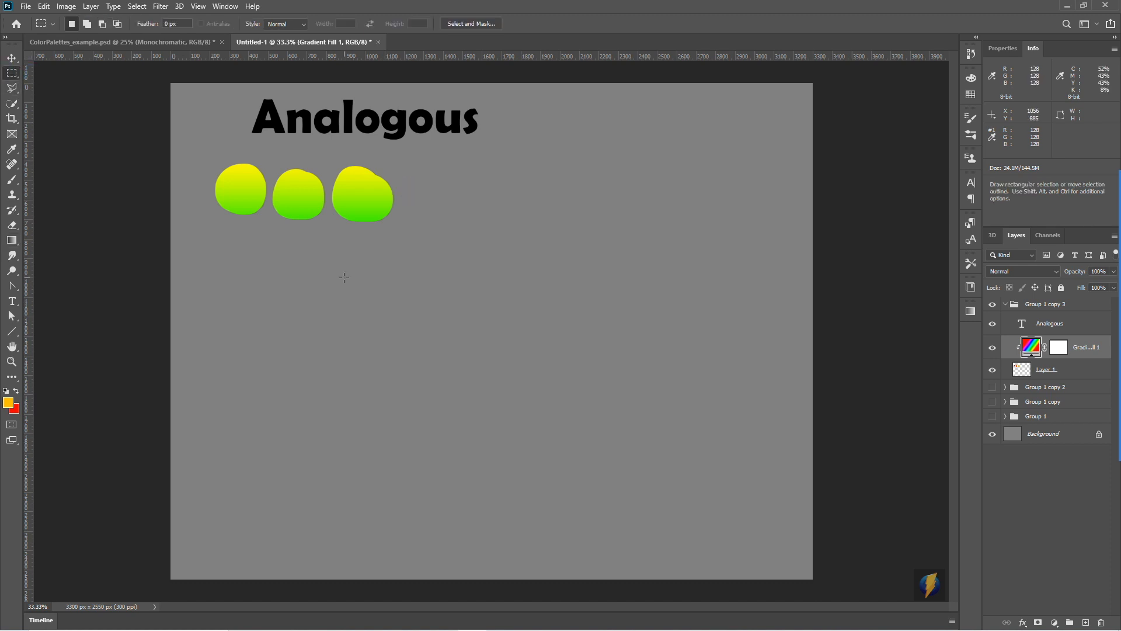
pyautogui.moveTo(242, 256); pyautogui.dragTo(747, 314)
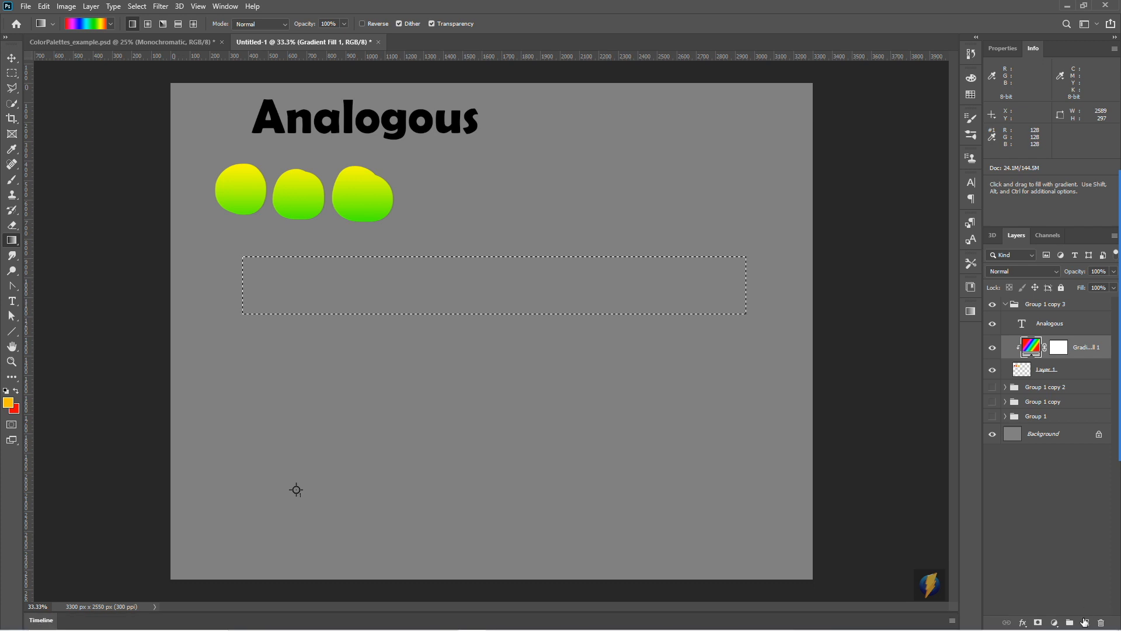
pyautogui.click(1085, 622)
pyautogui.moveTo(1060, 374); pyautogui.dragTo(1101, 622)
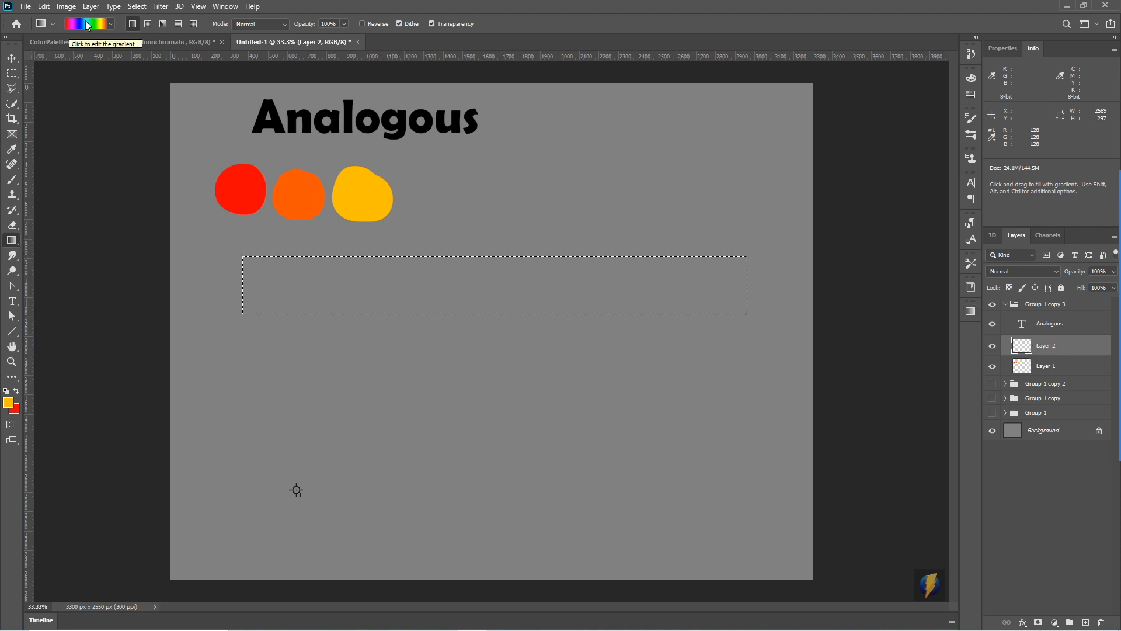
# - Fill the rectangular selection with the Spectrum gradient horizontally across its full width and deselect
pyautogui.moveTo(250, 289); pyautogui.dragTo(285, 288)
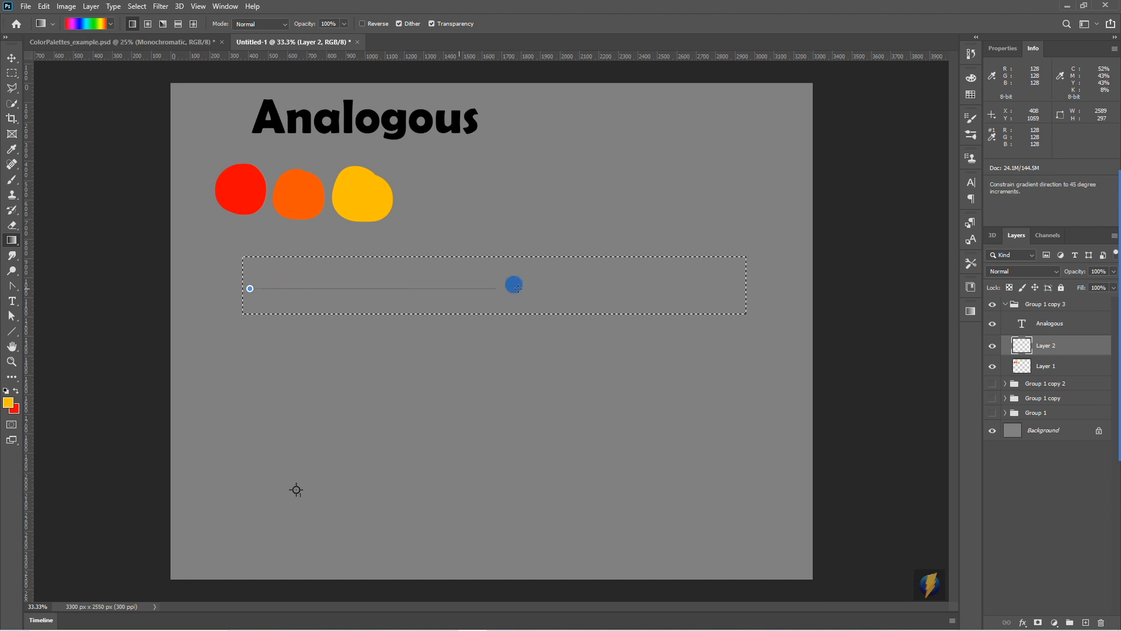
pyautogui.moveTo(707, 290); pyautogui.dragTo(727, 290)
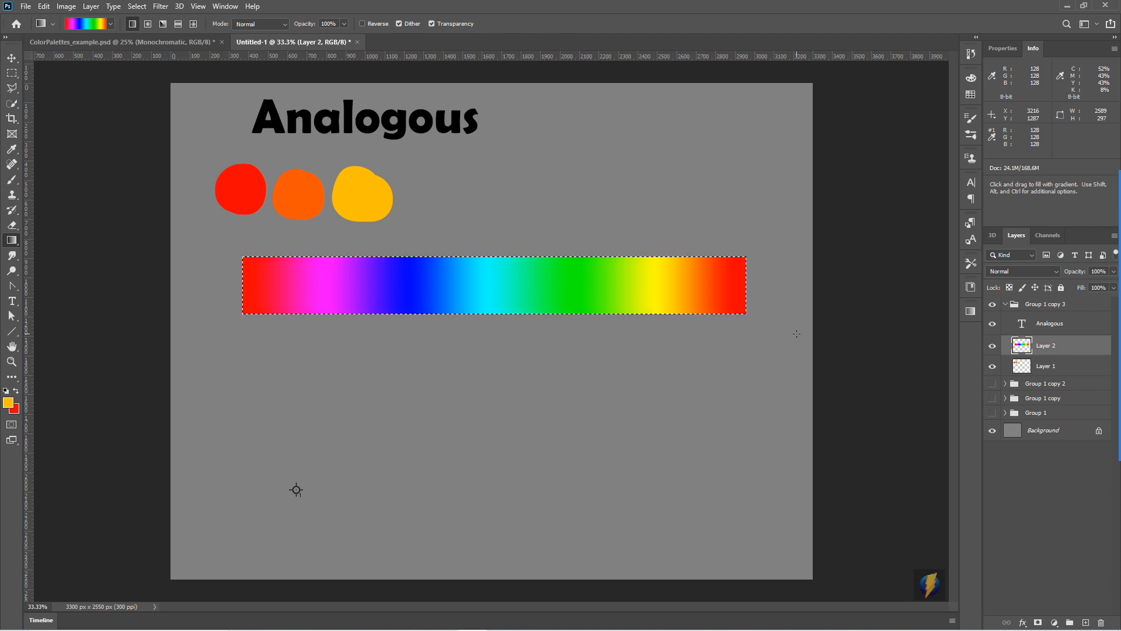
pyautogui.hotkey('ctrl', 'd')
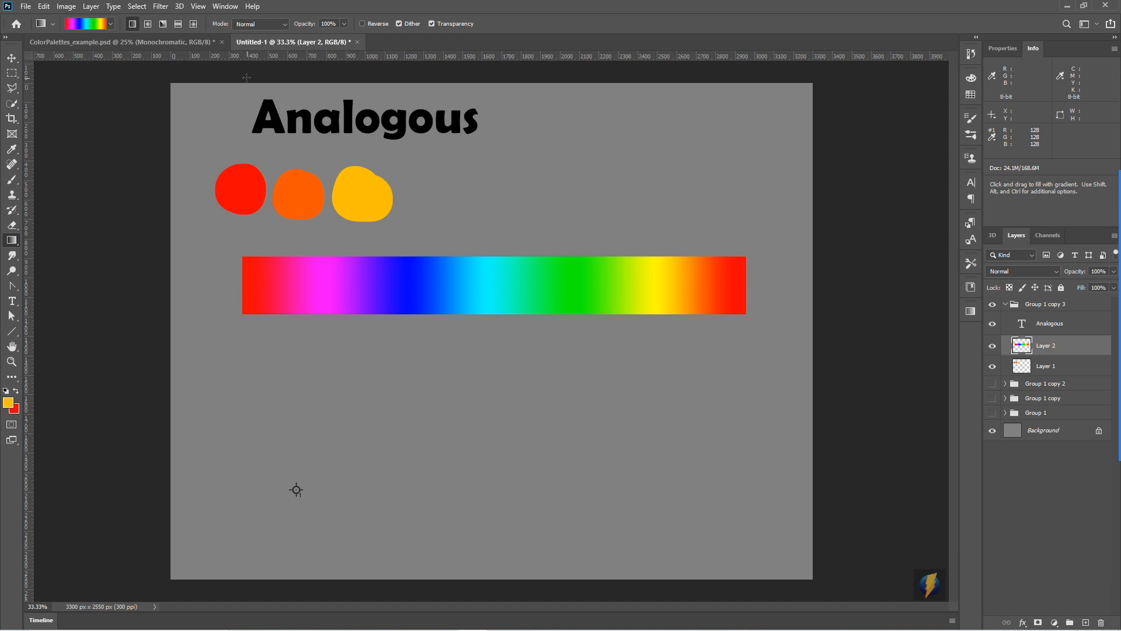
pyautogui.moveTo(1118, 299)
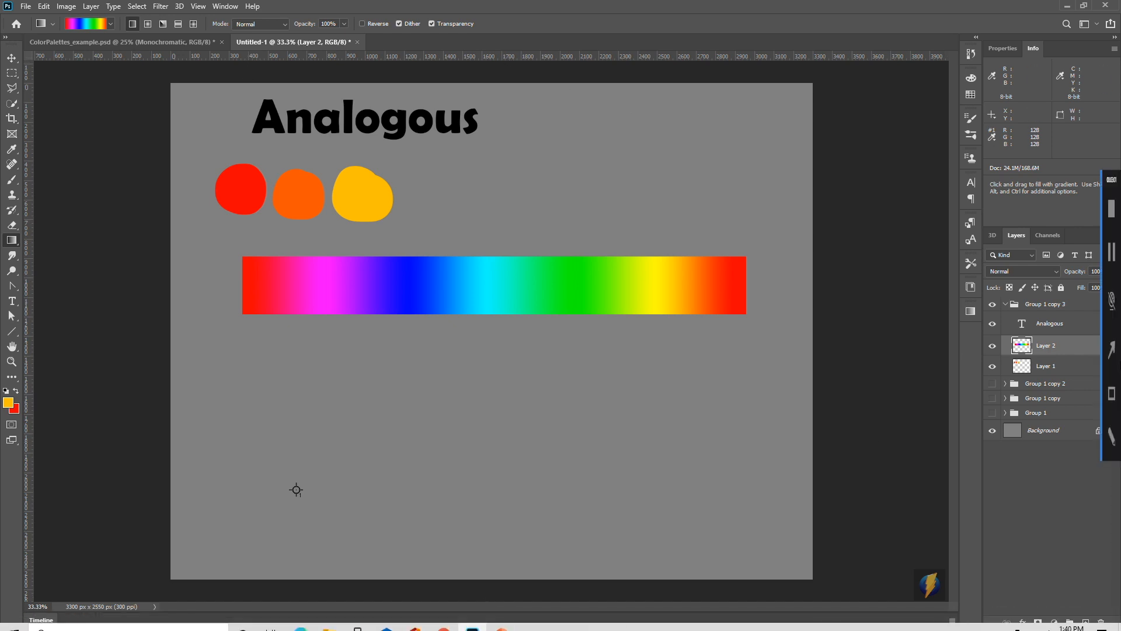
pyautogui.click(1105, 350)
pyautogui.moveTo(491, 437)
pyautogui.mouseDown()
pyautogui.moveTo(298, 293)
pyautogui.moveTo(631, 287)
pyautogui.moveTo(341, 290)
pyautogui.moveTo(453, 323)
pyautogui.moveTo(489, 360)
pyautogui.moveTo(511, 316)
pyautogui.moveTo(492, 278)
pyautogui.moveTo(737, 278)
pyautogui.moveTo(563, 279)
pyautogui.moveTo(493, 293)
pyautogui.moveTo(658, 292)
pyautogui.moveTo(478, 285)
pyautogui.moveTo(696, 285)
pyautogui.moveTo(499, 278)
pyautogui.moveTo(492, 331)
pyautogui.moveTo(470, 300)
pyautogui.mouseUp()
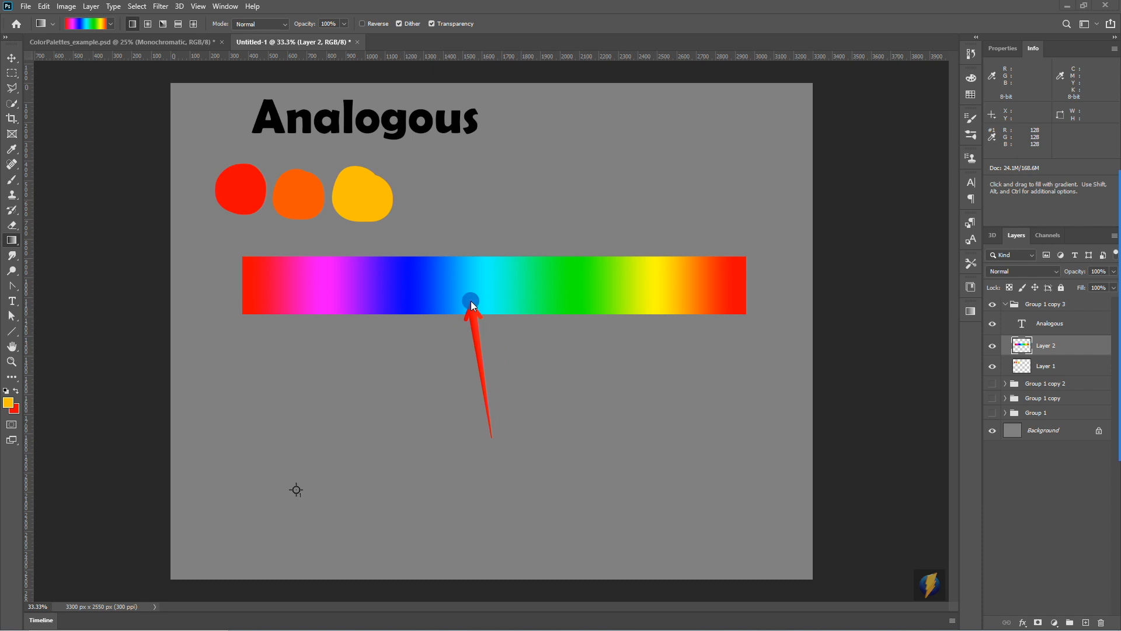
# - Paint a cyan spot and an adjoining blue-green spot below the spectrum bar with the Brush, sampling both colours from the bar
pyautogui.click(12, 181)
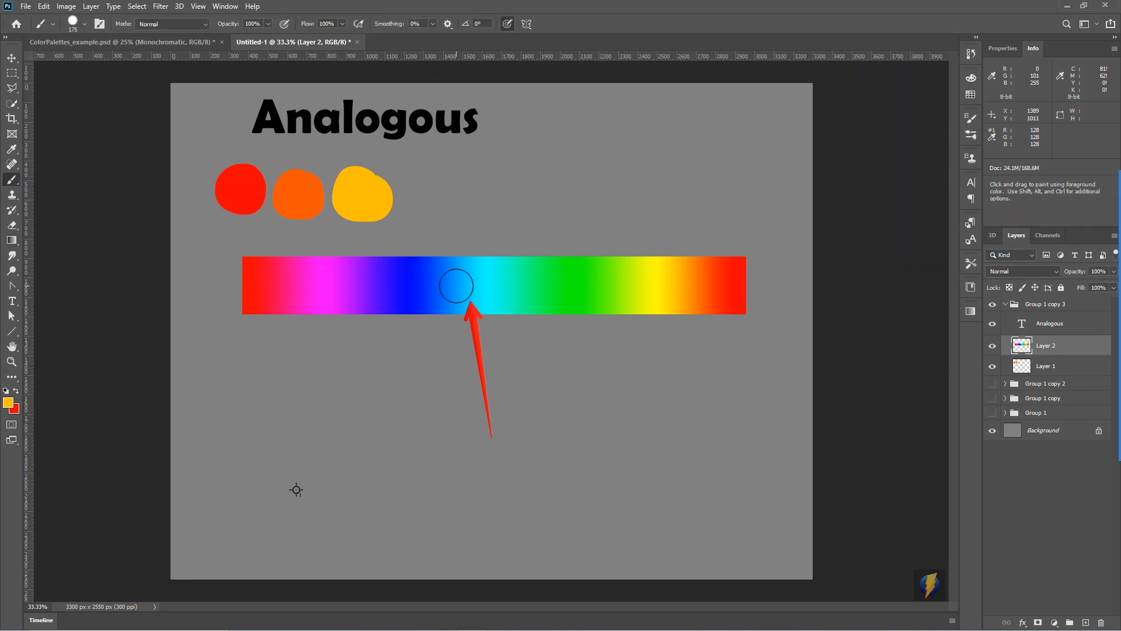
pyautogui.press('alt')
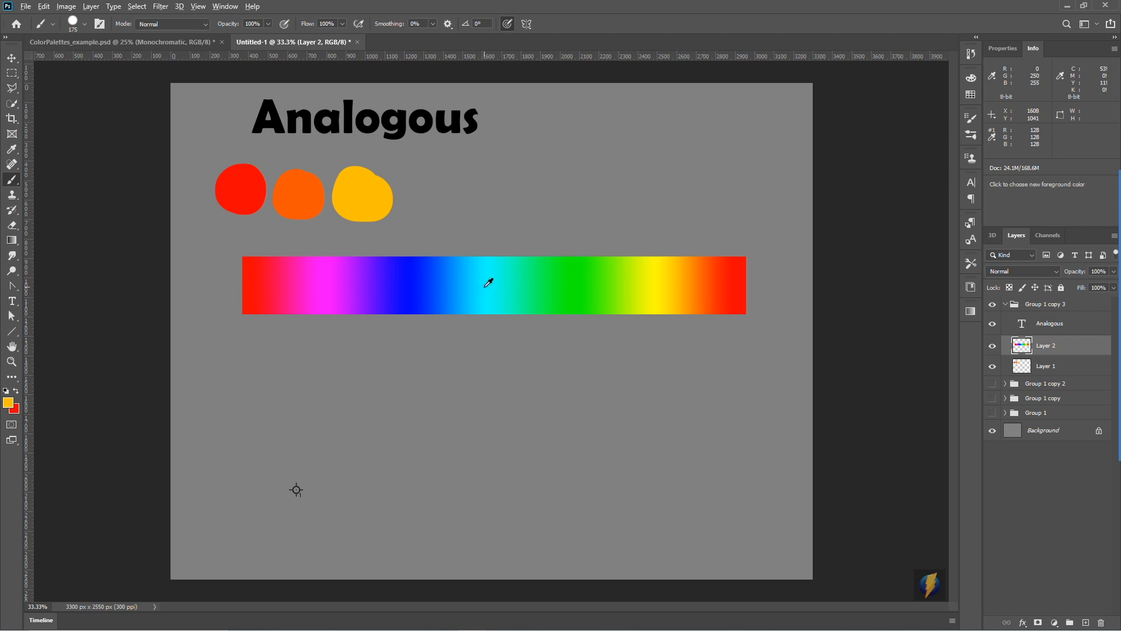
pyautogui.keyDown('alt'); pyautogui.click(491, 283); pyautogui.keyUp('alt')
pyautogui.moveTo(428, 381); pyautogui.dragTo(435, 397)
pyautogui.press('alt')
pyautogui.keyDown('alt'); pyautogui.click(525, 283); pyautogui.keyUp('alt')
pyautogui.moveTo(479, 380)
pyautogui.mouseDown()
pyautogui.moveTo(468, 393)
pyautogui.moveTo(477, 400)
pyautogui.moveTo(465, 393)
pyautogui.moveTo(507, 403)
pyautogui.moveTo(480, 392)
pyautogui.mouseUp()
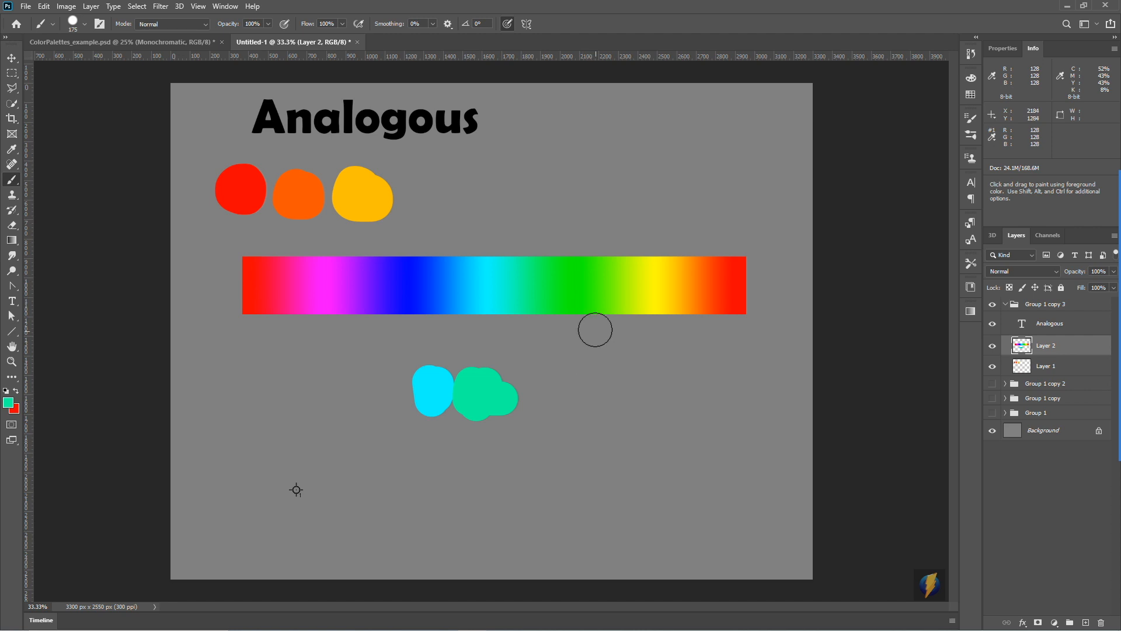
# - Continue the row with green, bright green and yellow-green spots, sampling each colour from the spectrum bar
pyautogui.keyDown('alt'); pyautogui.click(544, 281); pyautogui.keyUp('alt')
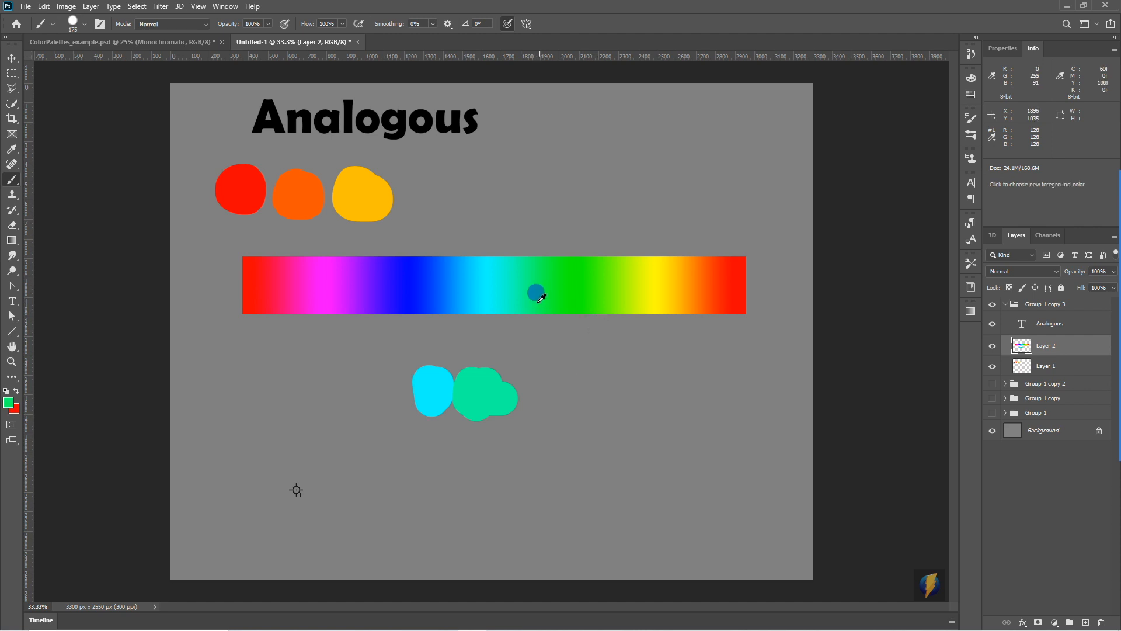
pyautogui.moveTo(503, 376)
pyautogui.mouseDown()
pyautogui.moveTo(518, 401)
pyautogui.moveTo(594, 287)
pyautogui.moveTo(546, 389)
pyautogui.moveTo(553, 400)
pyautogui.moveTo(637, 291)
pyautogui.moveTo(583, 402)
pyautogui.mouseUp()
pyautogui.keyDown('alt'); pyautogui.click(593, 282); pyautogui.keyUp('alt')
pyautogui.keyDown('alt'); pyautogui.click(635, 281); pyautogui.keyUp('alt')
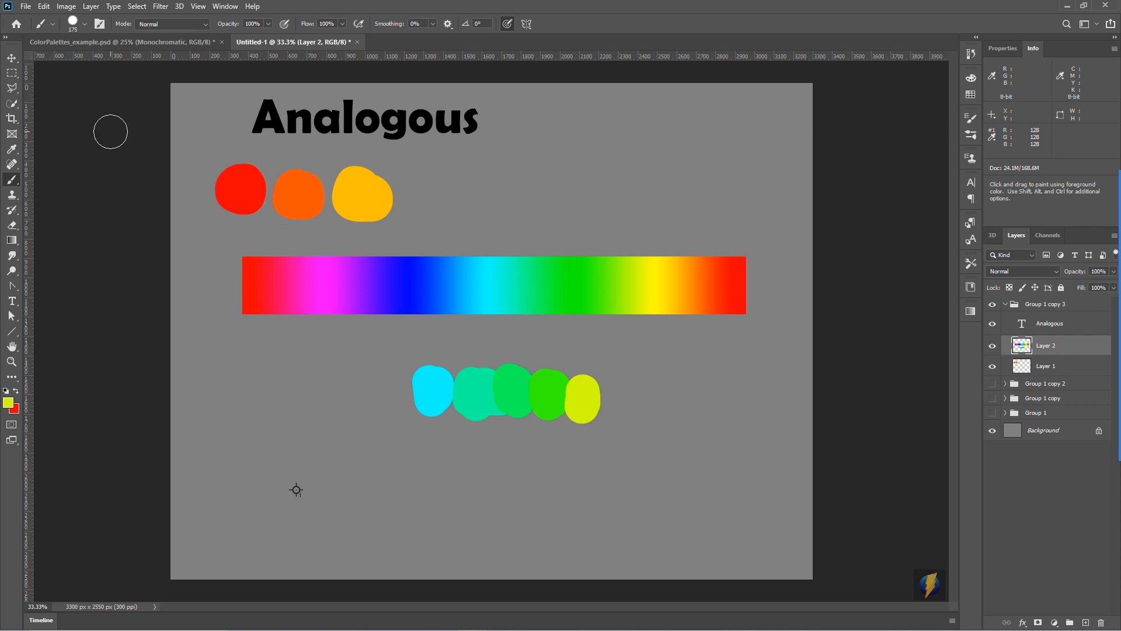
# - Select an area about 432 × 447 px around the cyan spot, delete the spot and deselect
pyautogui.click(12, 73)
pyautogui.moveTo(370, 351); pyautogui.dragTo(455, 437)
pyautogui.press('Delete')
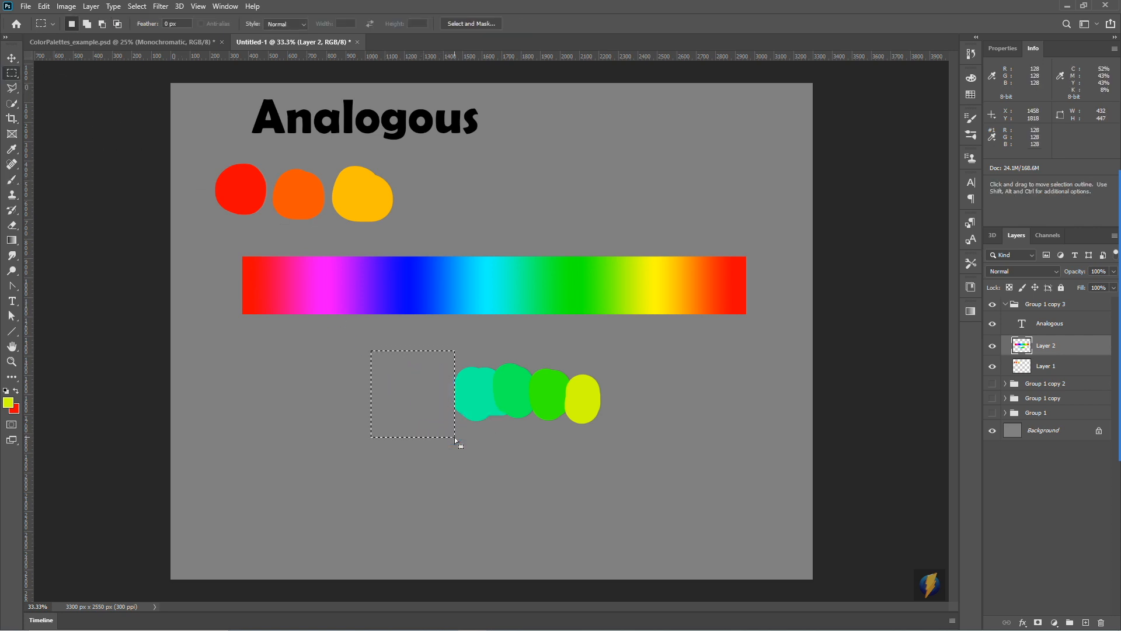
pyautogui.hotkey('ctrl', 'd')
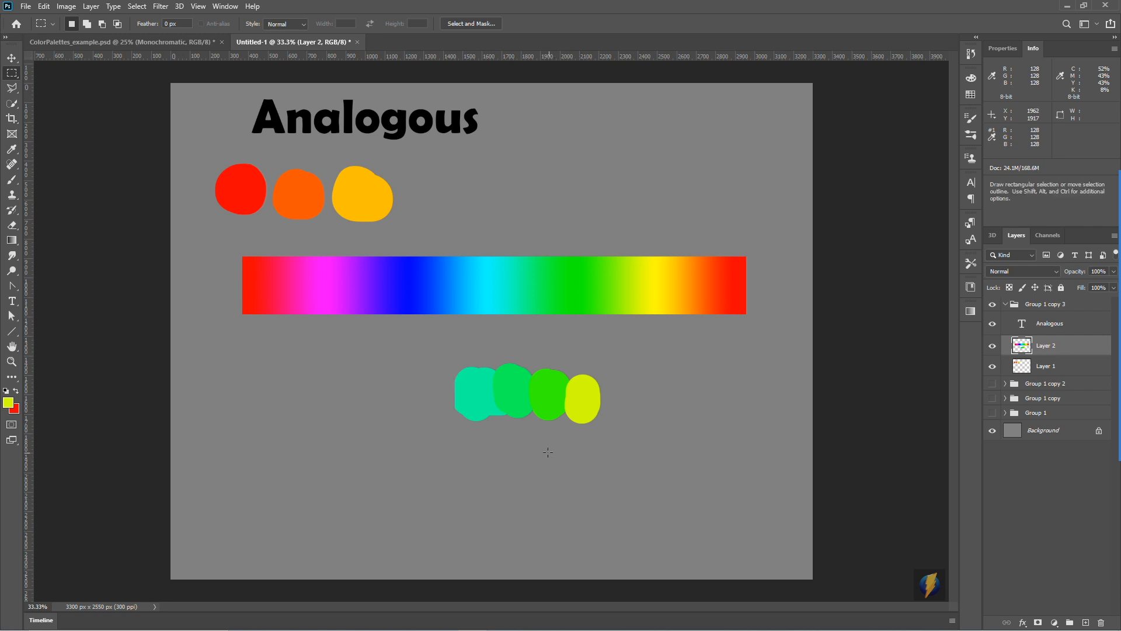
pyautogui.click(1106, 353)
pyautogui.moveTo(687, 211)
pyautogui.mouseDown()
pyautogui.moveTo(633, 262)
pyautogui.moveTo(471, 362)
pyautogui.moveTo(581, 369)
pyautogui.mouseUp()
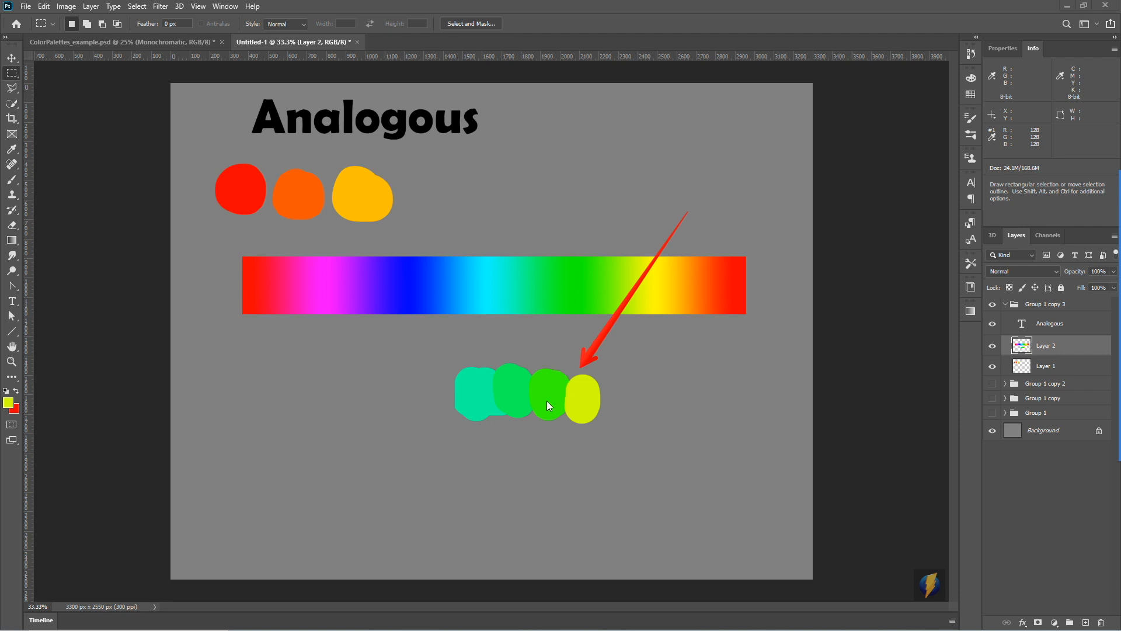
pyautogui.press('Escape')
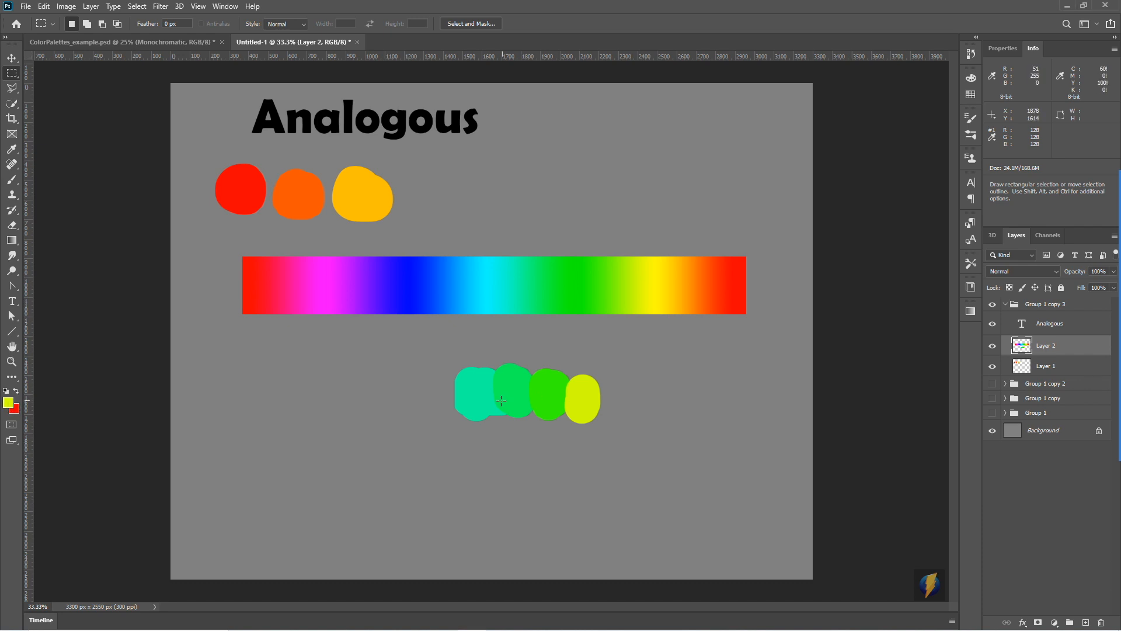
# - Sample the second green spot in the row as the foreground colour and darken it to #00be42
pyautogui.click(9, 402)
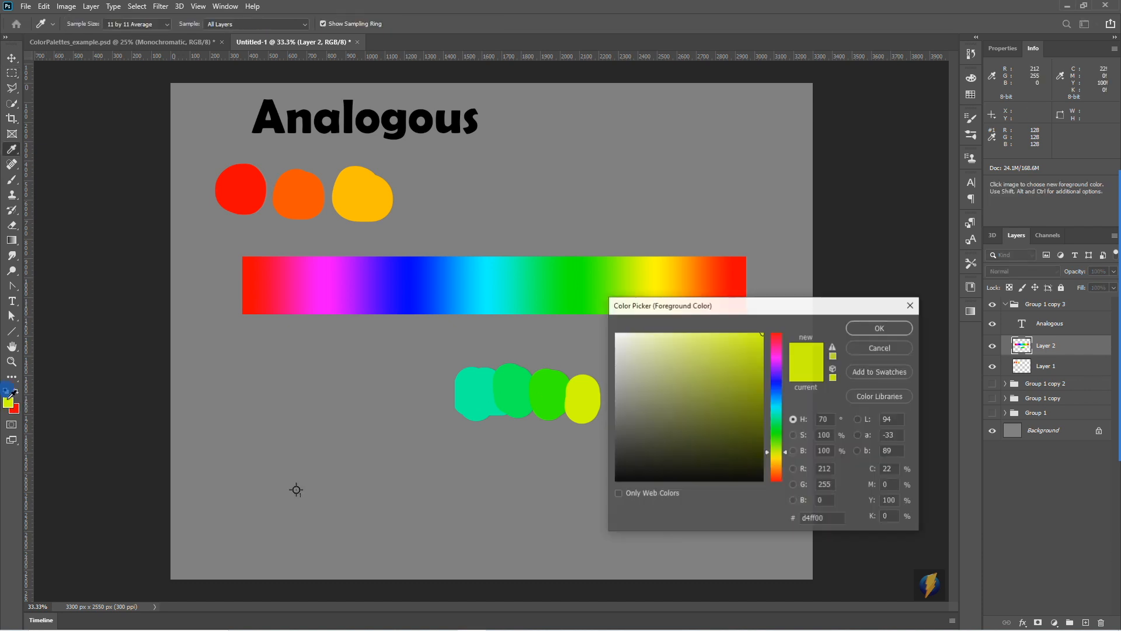
pyautogui.moveTo(695, 321); pyautogui.dragTo(856, 243)
pyautogui.click(512, 382)
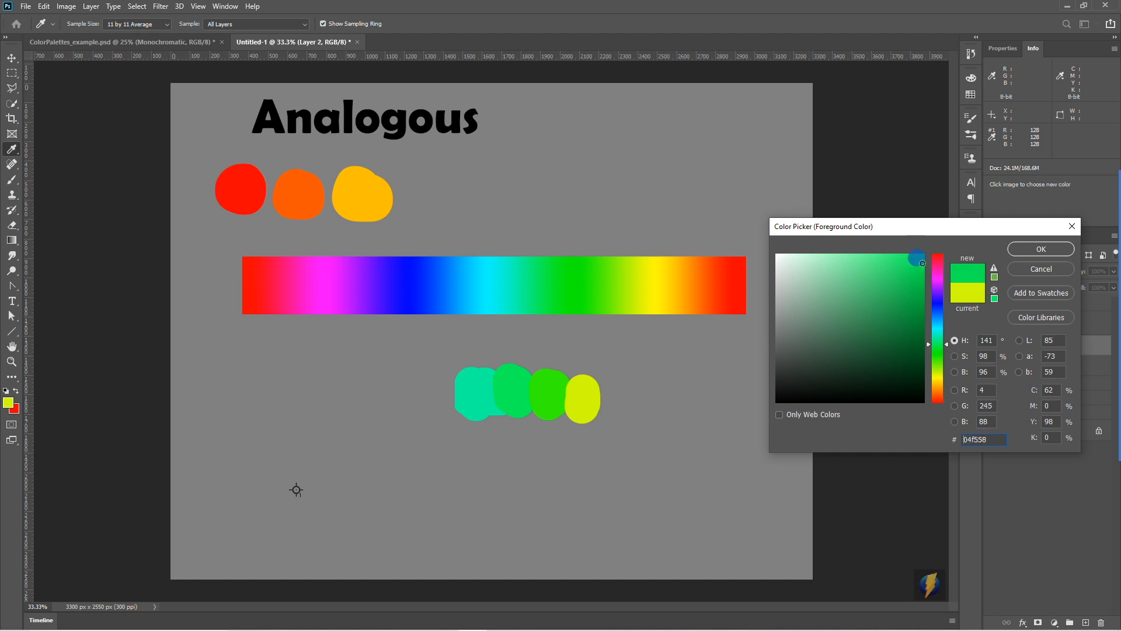
pyautogui.click(929, 289)
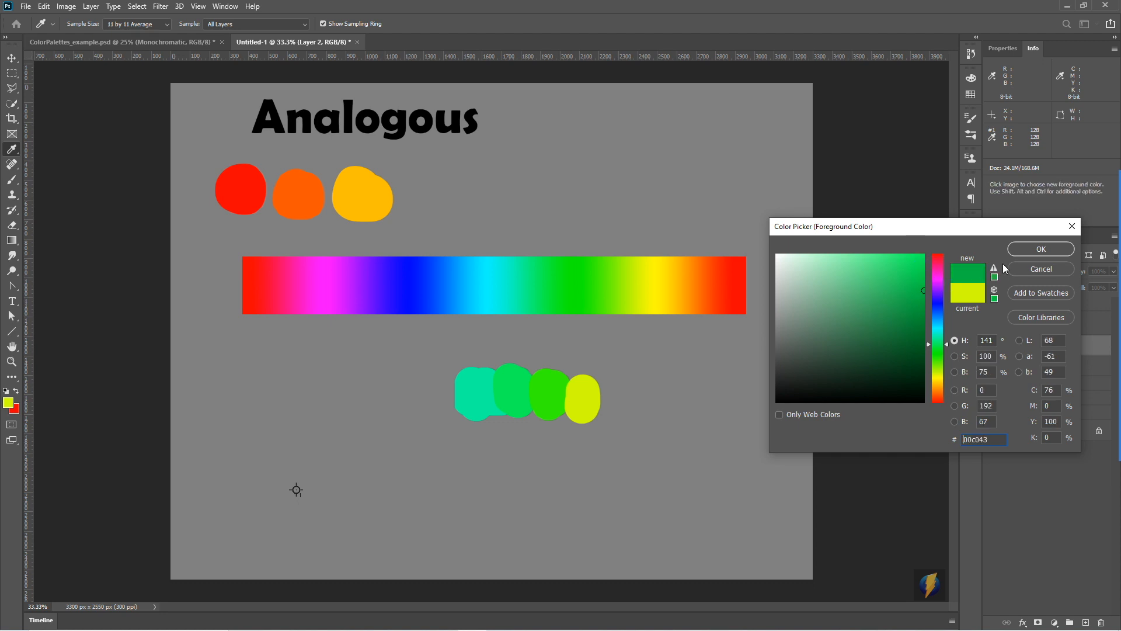
pyautogui.moveTo(921, 288); pyautogui.dragTo(940, 245)
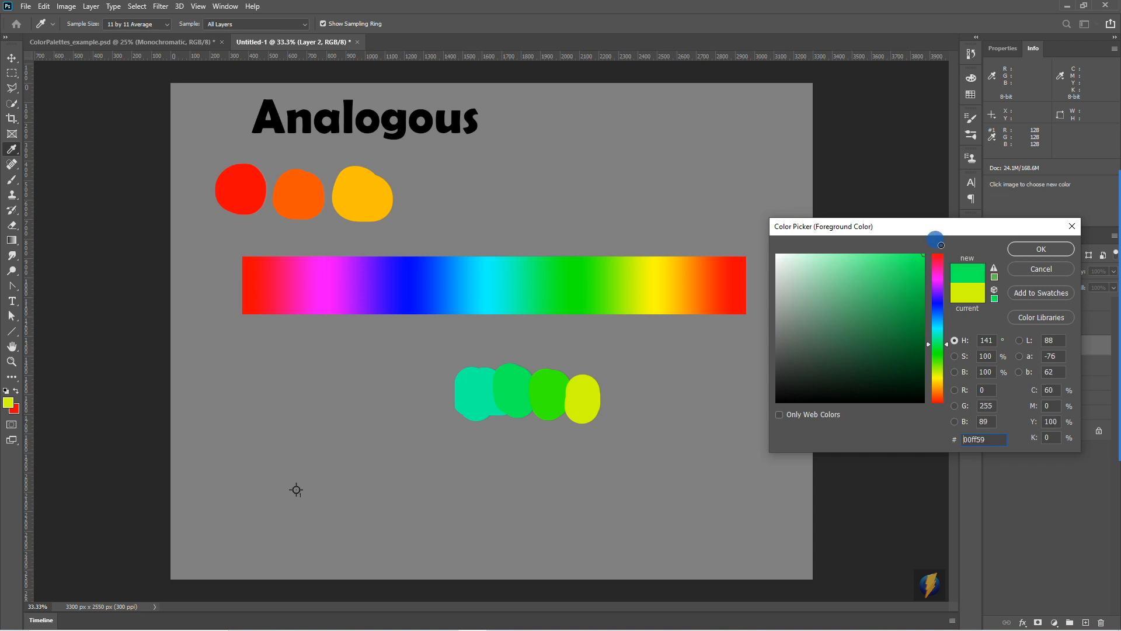
pyautogui.click(1027, 249)
# - Brush a spot of the darker green below the sampled spot, and beneath it another in a deeper shade at 47% brightness
pyautogui.press('m')
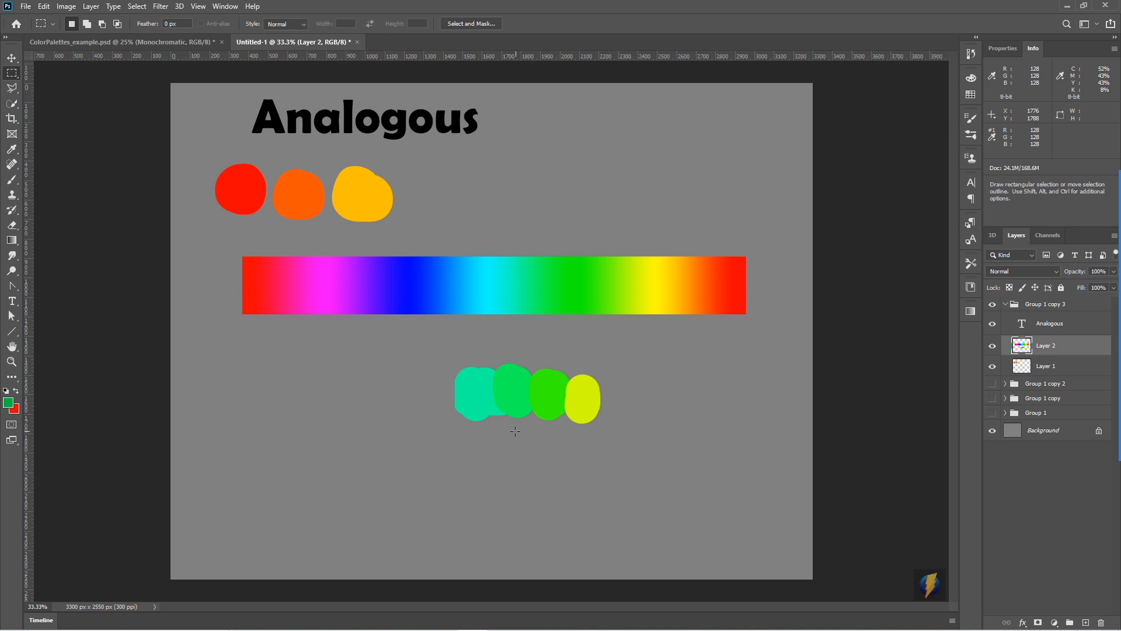
pyautogui.click(12, 180)
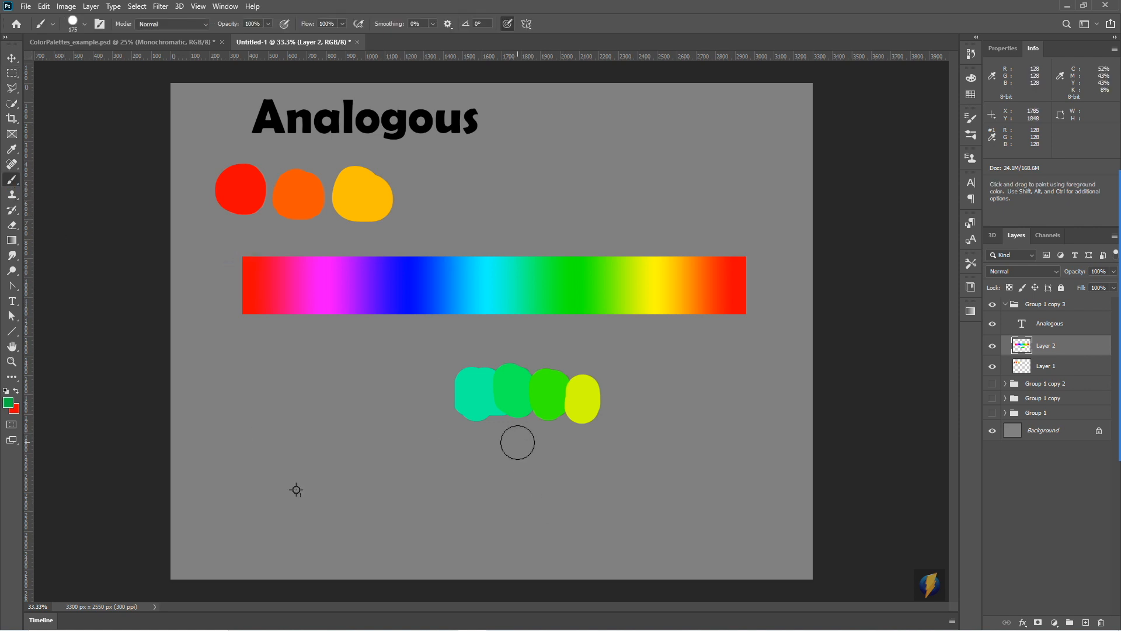
pyautogui.moveTo(516, 440)
pyautogui.mouseDown()
pyautogui.moveTo(516, 426)
pyautogui.moveTo(514, 439)
pyautogui.mouseUp()
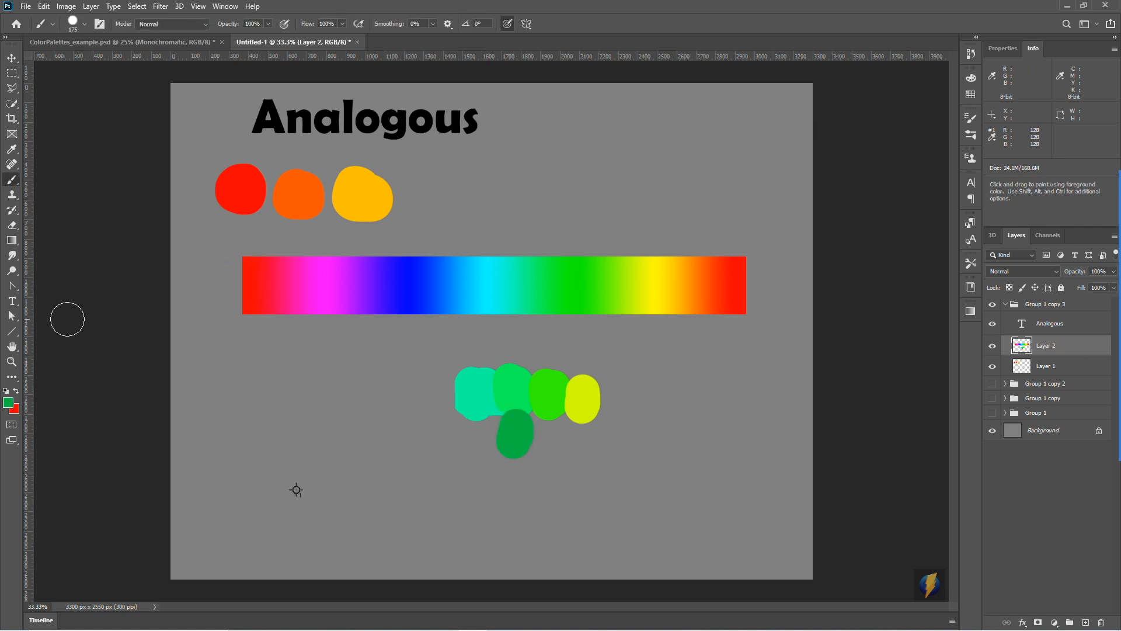
pyautogui.click(8, 403)
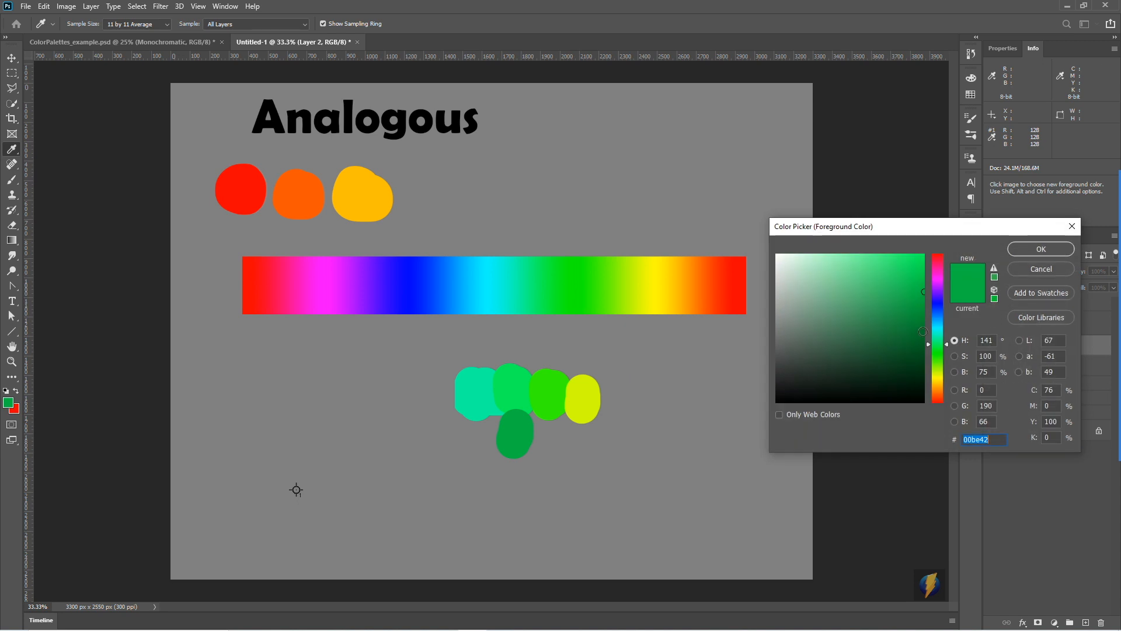
pyautogui.press('Return')
pyautogui.moveTo(520, 476); pyautogui.dragTo(509, 467)
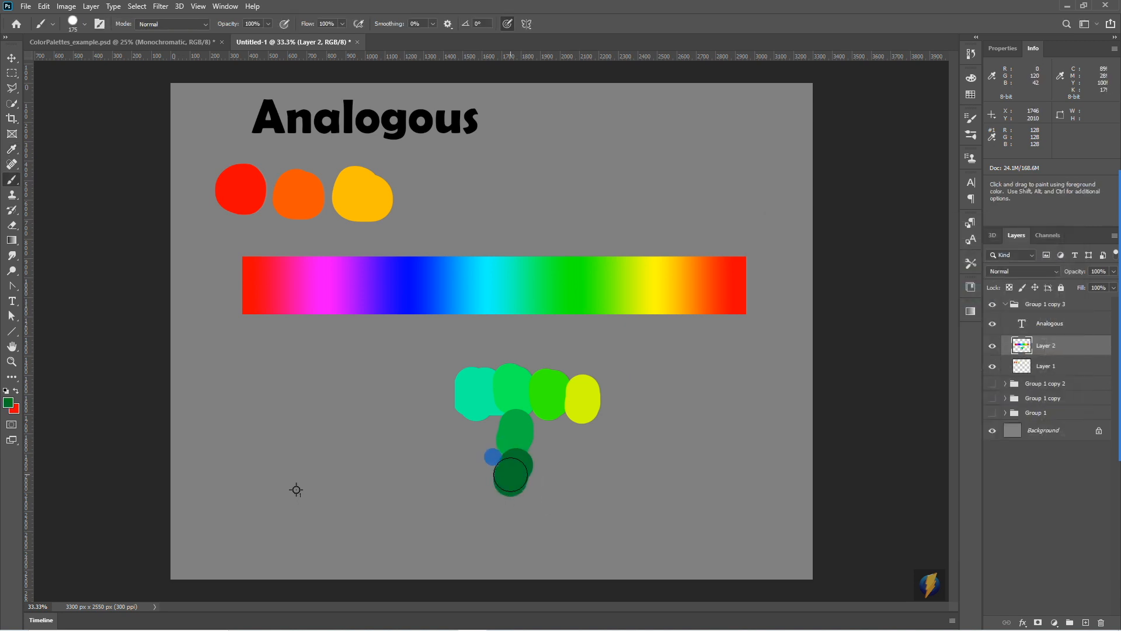
# - Set the foreground colour to the light green tint #88ffb2 and paint a spot above the second green spot
pyautogui.click(8, 403)
pyautogui.click(845, 254)
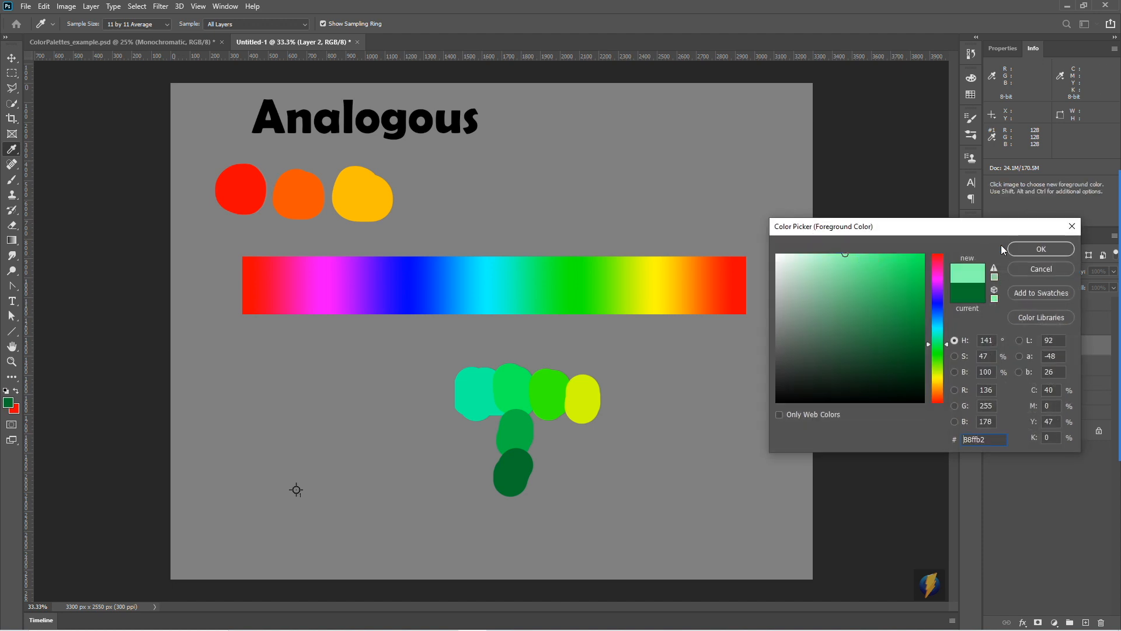
pyautogui.click(1041, 249)
pyautogui.moveTo(503, 353); pyautogui.dragTo(513, 348)
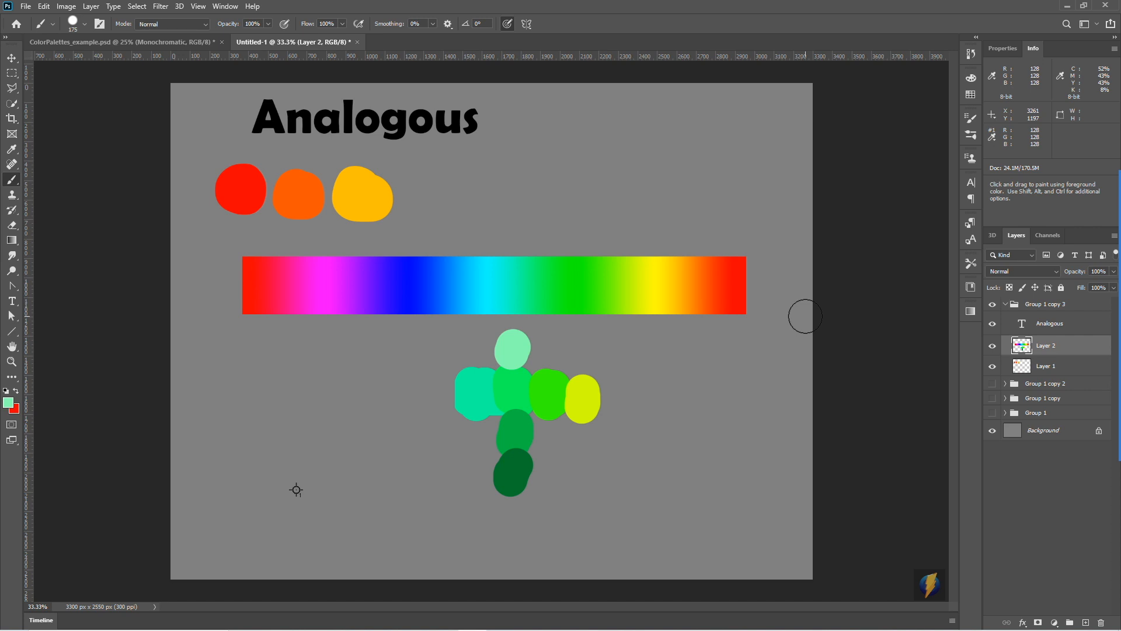
pyautogui.press('v')
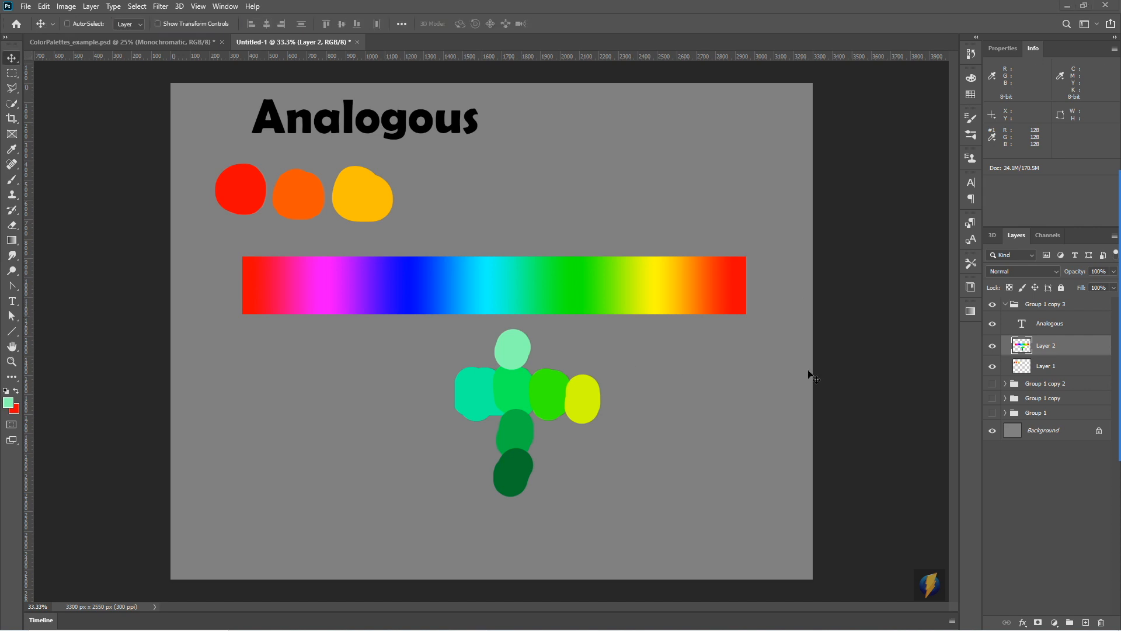
pyautogui.click(1097, 348)
pyautogui.moveTo(717, 154)
pyautogui.mouseDown()
pyautogui.moveTo(277, 279)
pyautogui.moveTo(688, 276)
pyautogui.mouseUp()
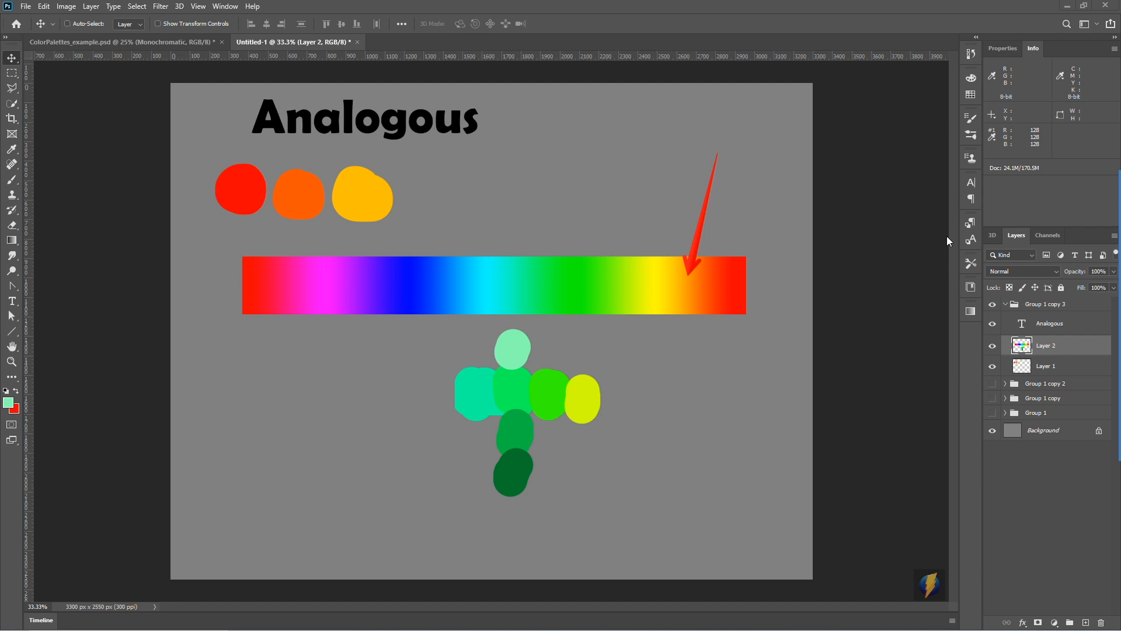
pyautogui.press('Escape')
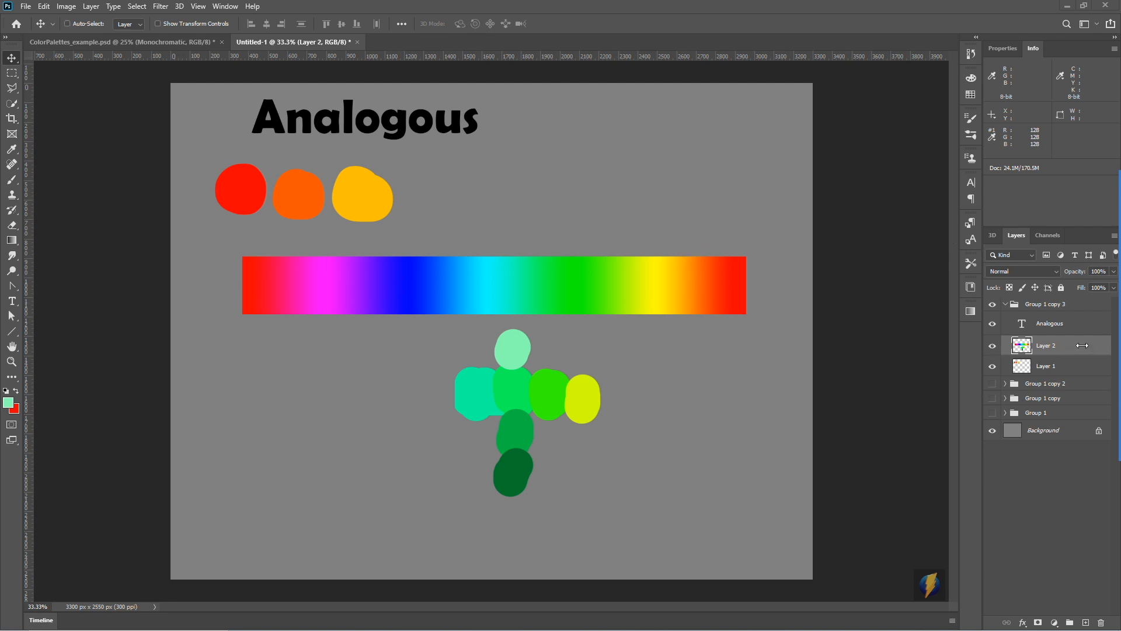
# - Add a new empty layer above Layer 2, hide Layer 2 and Layer 1, and make the new layer active
pyautogui.click(1085, 622)
pyautogui.click(992, 367)
pyautogui.click(992, 386)
pyautogui.click(1055, 347)
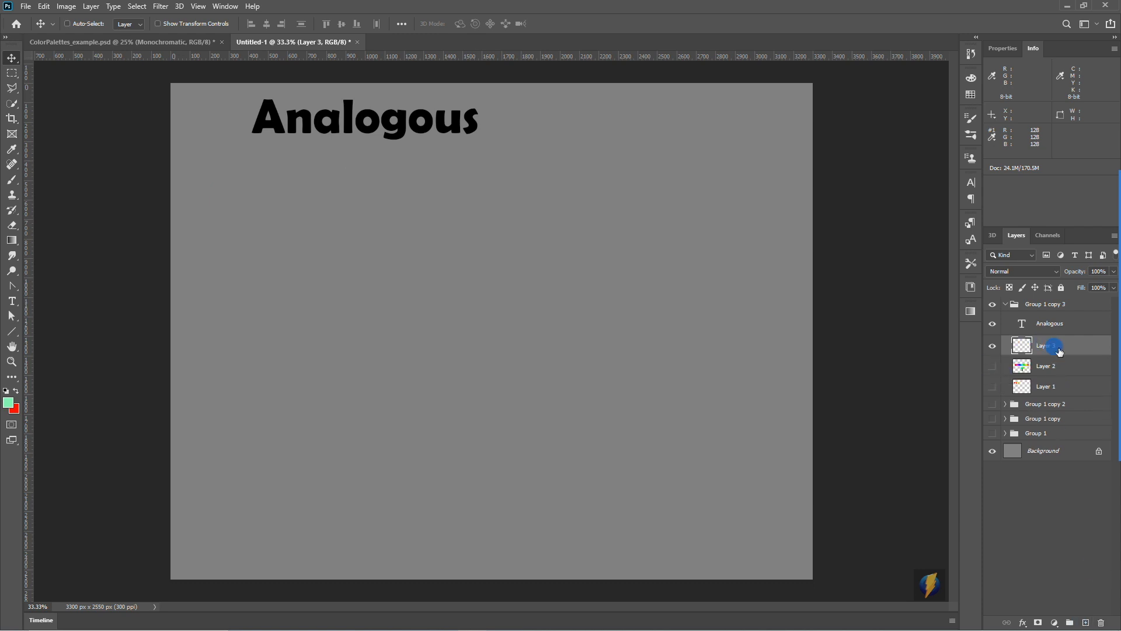
# - Make a circular selection about 1308 px across in the left half of the canvas and cross a horizontal and a vertical guide at its centre
pyautogui.click(11, 74)
pyautogui.click(59, 83)
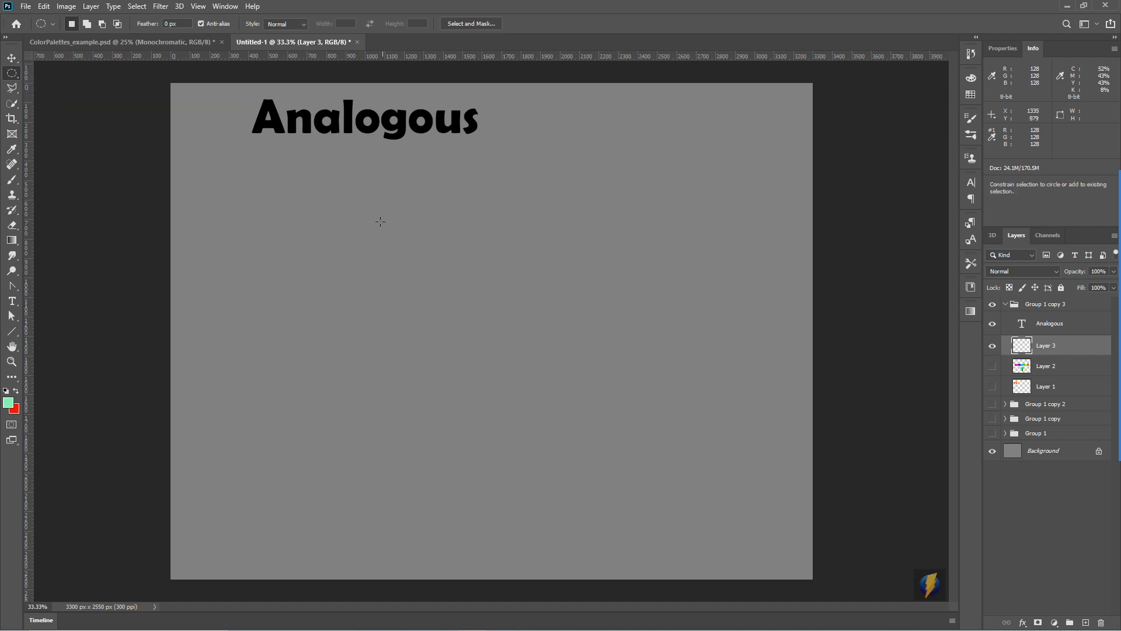
pyautogui.moveTo(389, 228); pyautogui.dragTo(362, 344)
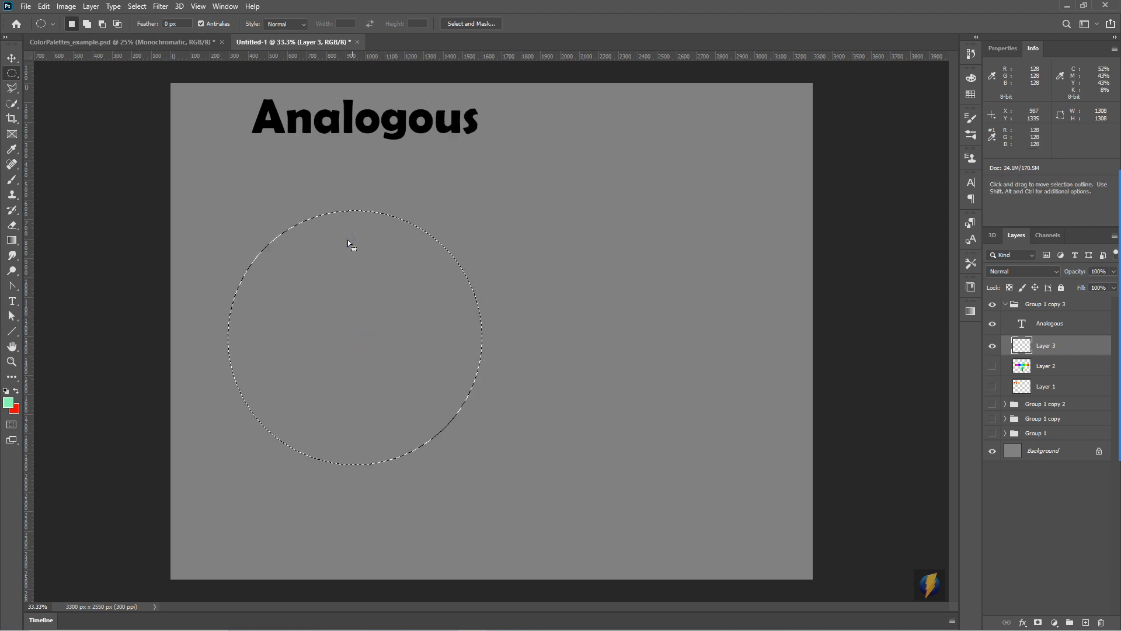
pyautogui.moveTo(325, 58); pyautogui.dragTo(336, 337)
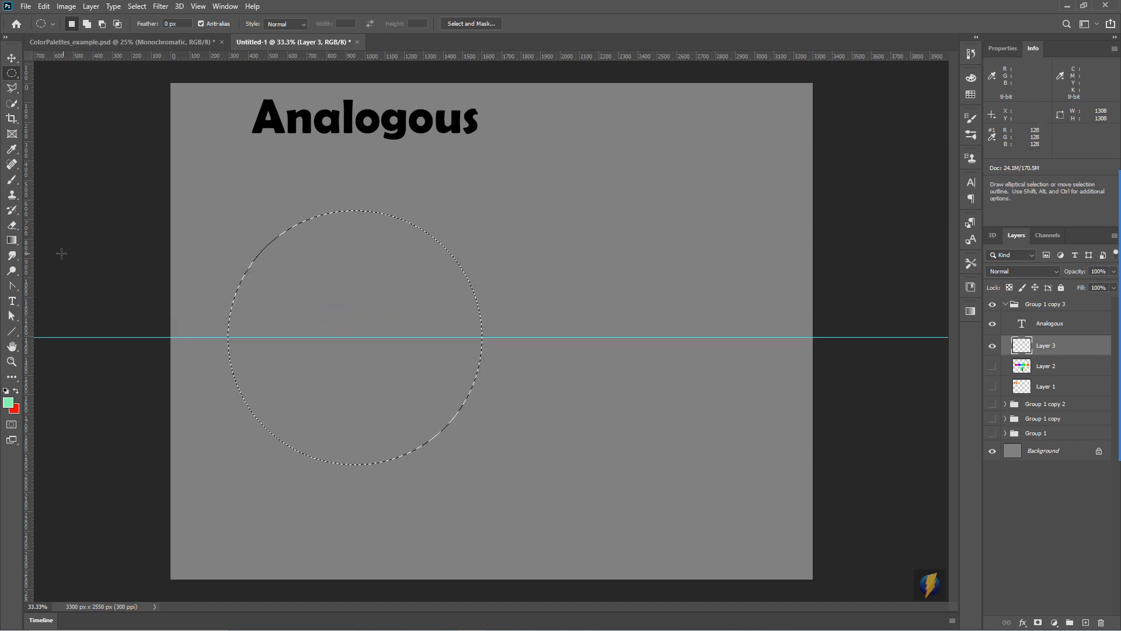
pyautogui.moveTo(32, 250); pyautogui.dragTo(355, 274)
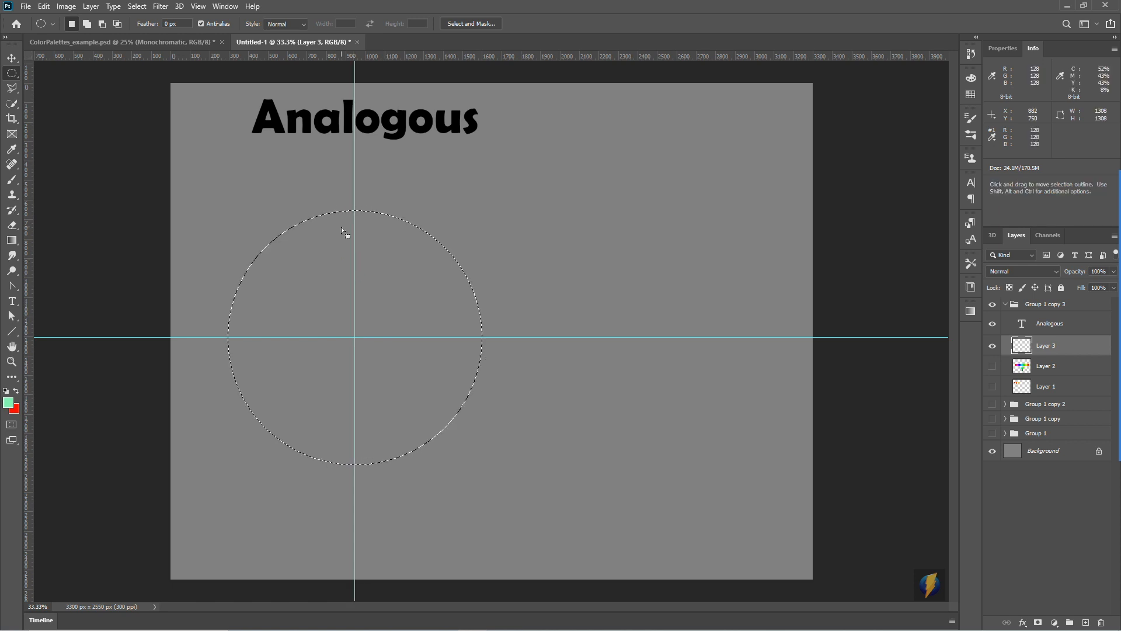
# - Try the spectrum gradient in the circular selection, as a linear fill across its width and as a radial fill from its centre outwards
pyautogui.click(11, 242)
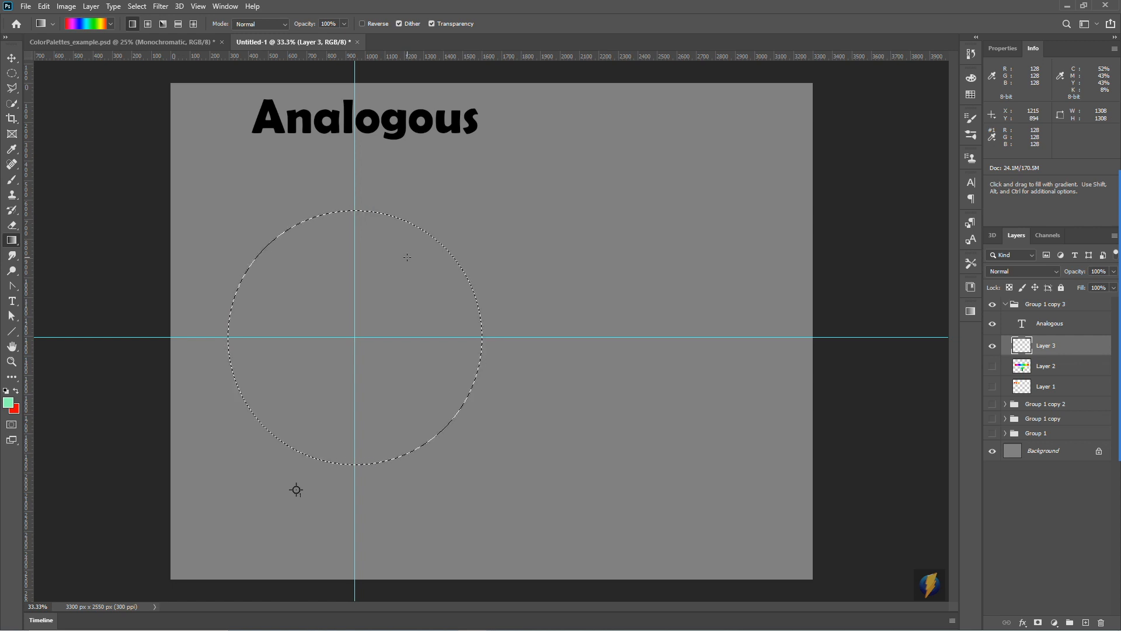
pyautogui.click(1098, 349)
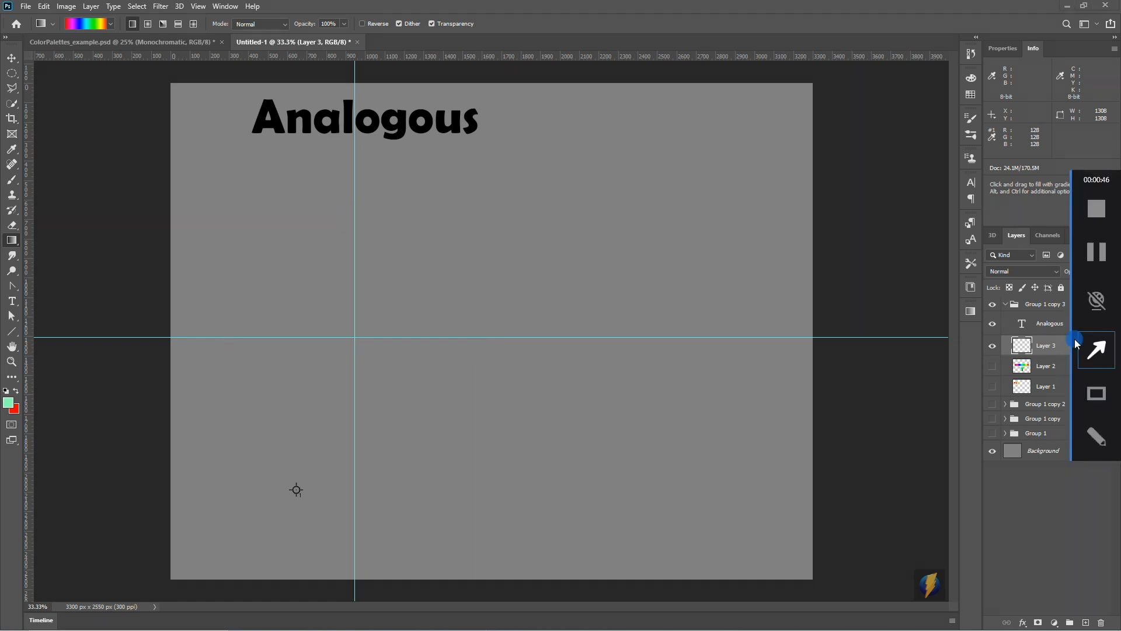
pyautogui.moveTo(111, 199)
pyautogui.mouseDown()
pyautogui.moveTo(130, 37)
pyautogui.moveTo(194, 28)
pyautogui.moveTo(128, 21)
pyautogui.moveTo(191, 25)
pyautogui.mouseUp()
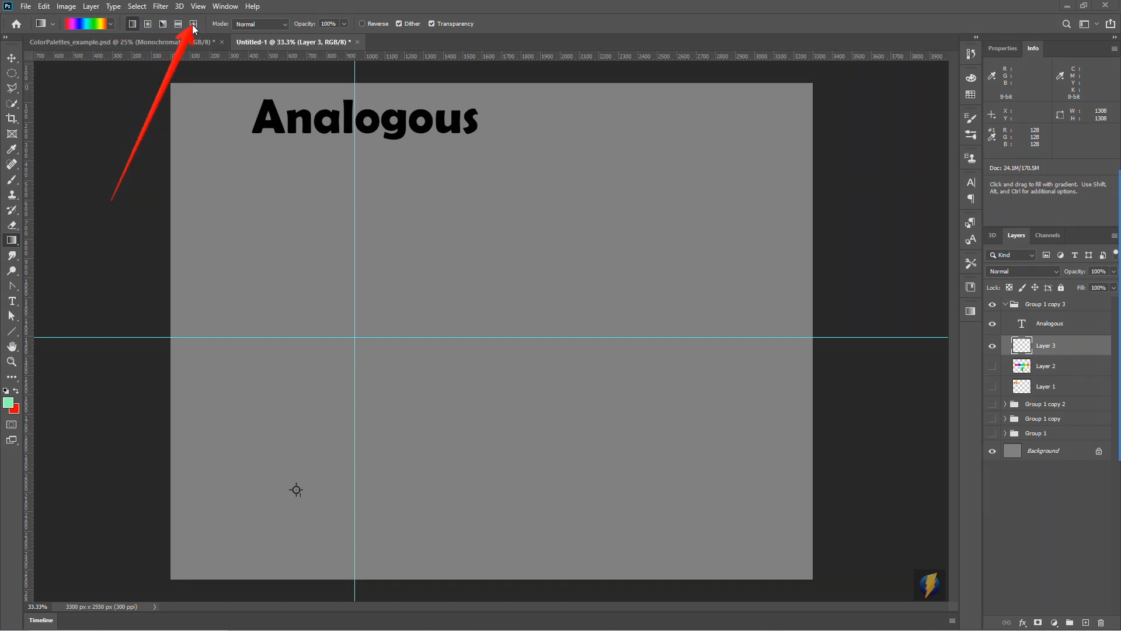
pyautogui.click(132, 24)
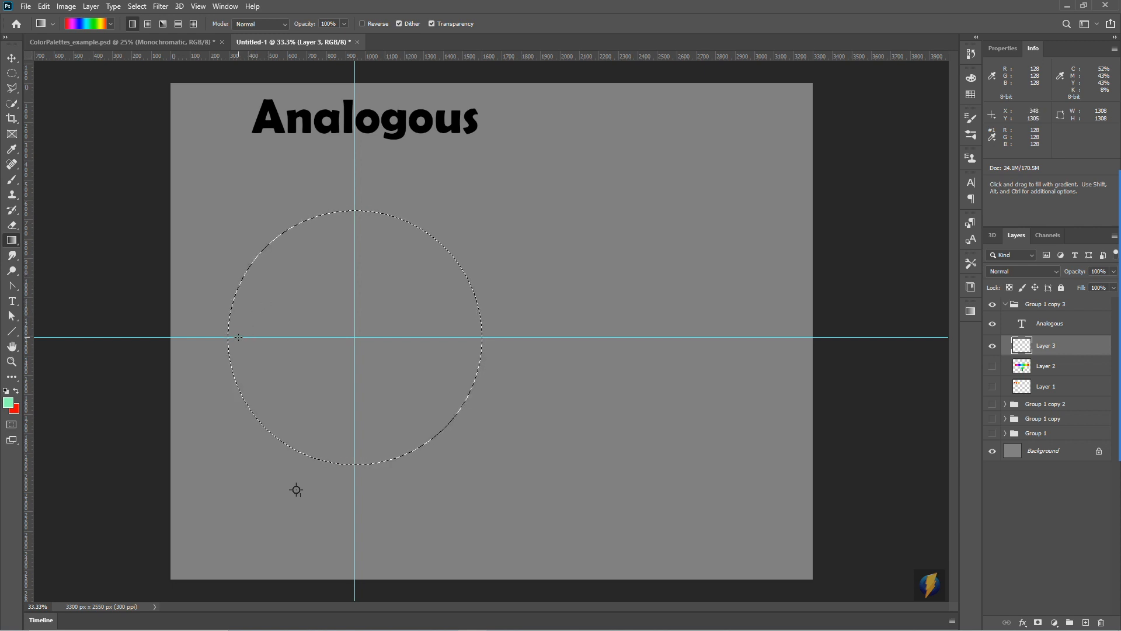
pyautogui.moveTo(237, 336); pyautogui.dragTo(236, 334)
pyautogui.moveTo(432, 348); pyautogui.dragTo(455, 337)
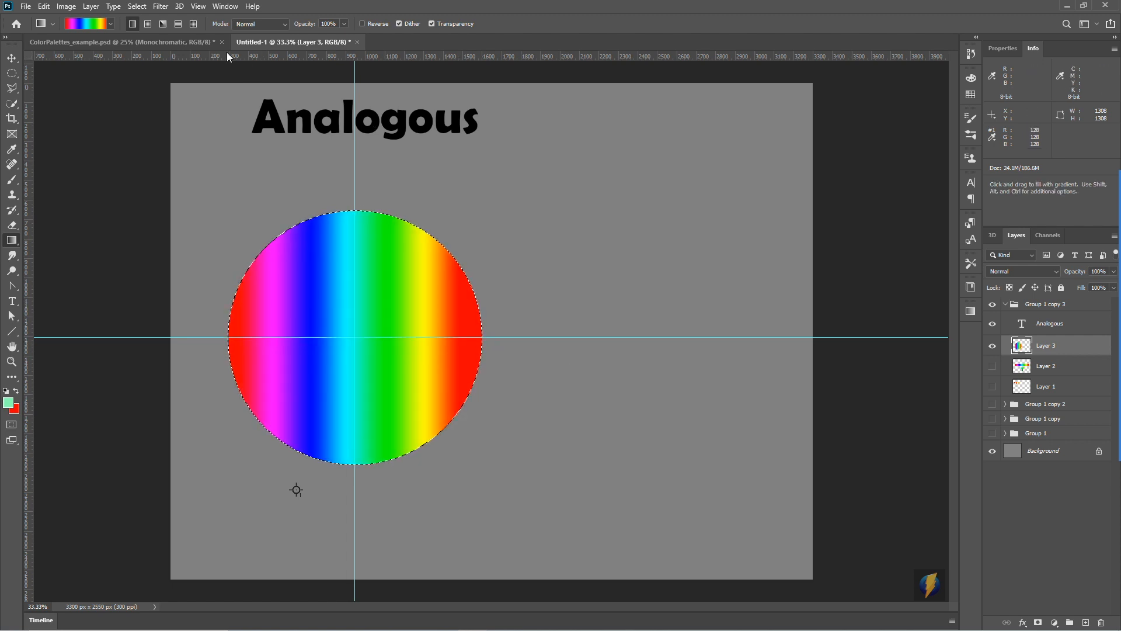
pyautogui.click(149, 25)
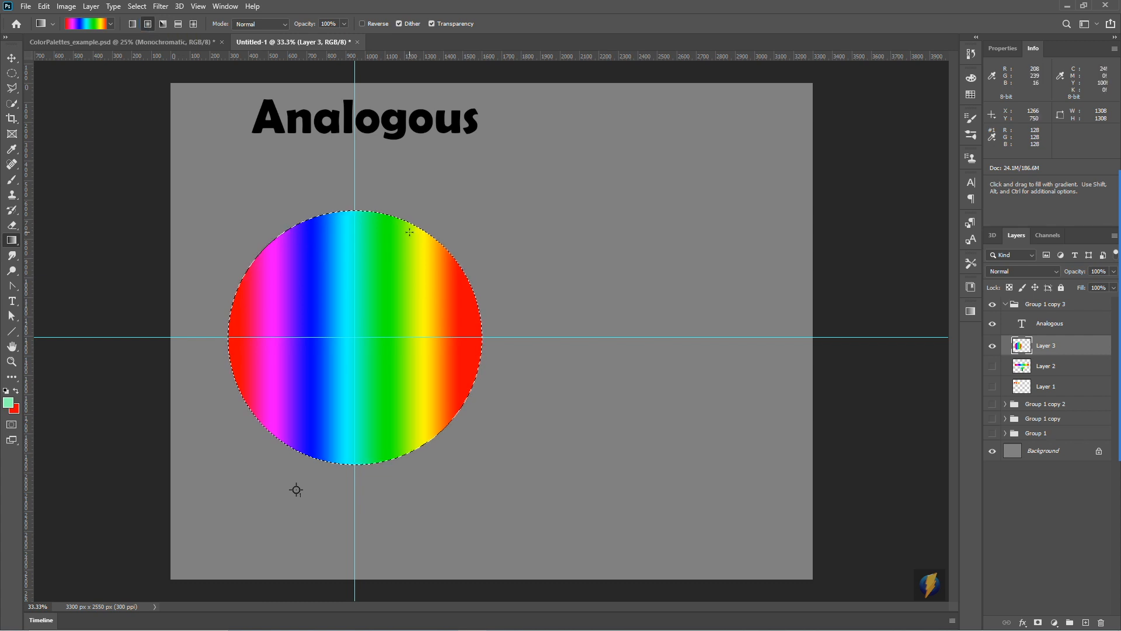
pyautogui.moveTo(357, 335); pyautogui.dragTo(345, 217)
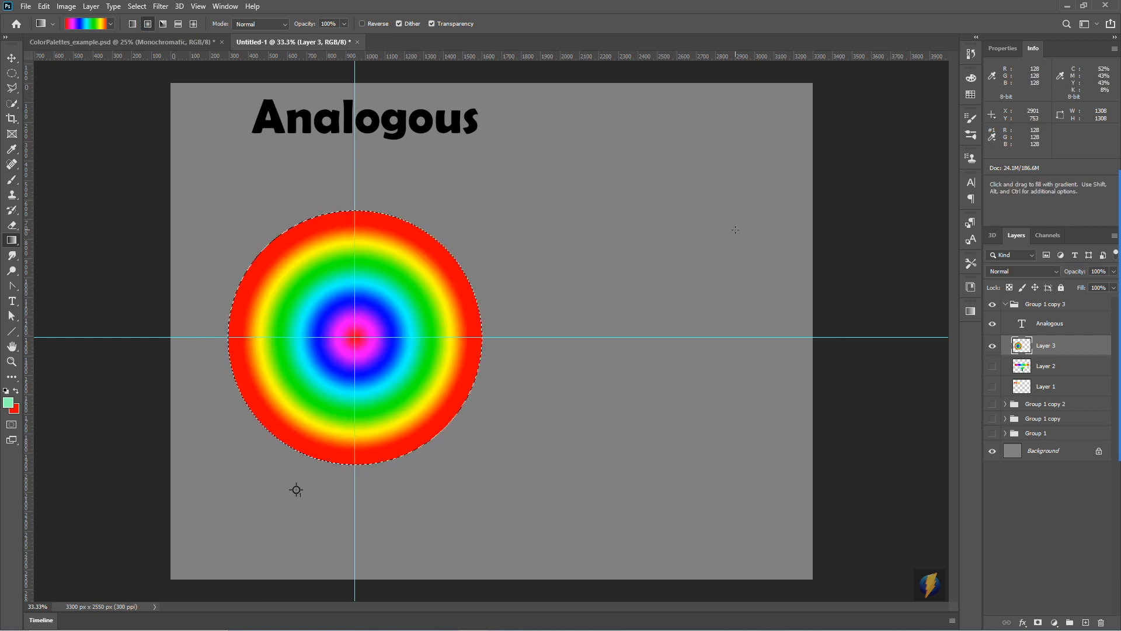
# - Fill the circular selection with an angle spectrum gradient running from the guide crossing straight up to the circle's upper edge
pyautogui.click(164, 24)
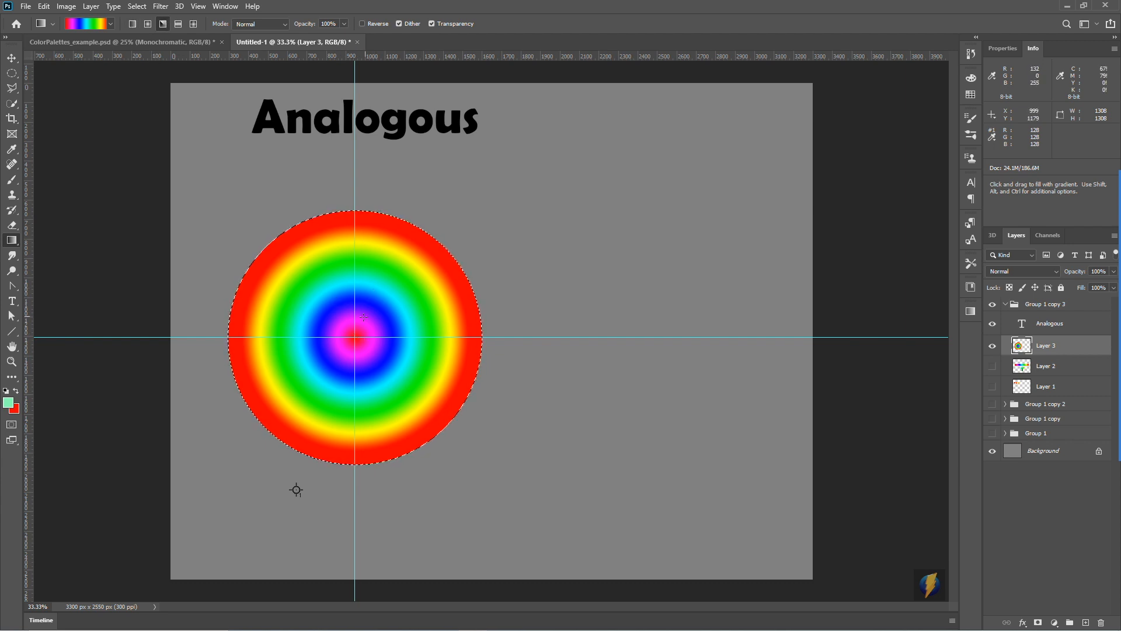
pyautogui.press('shift')
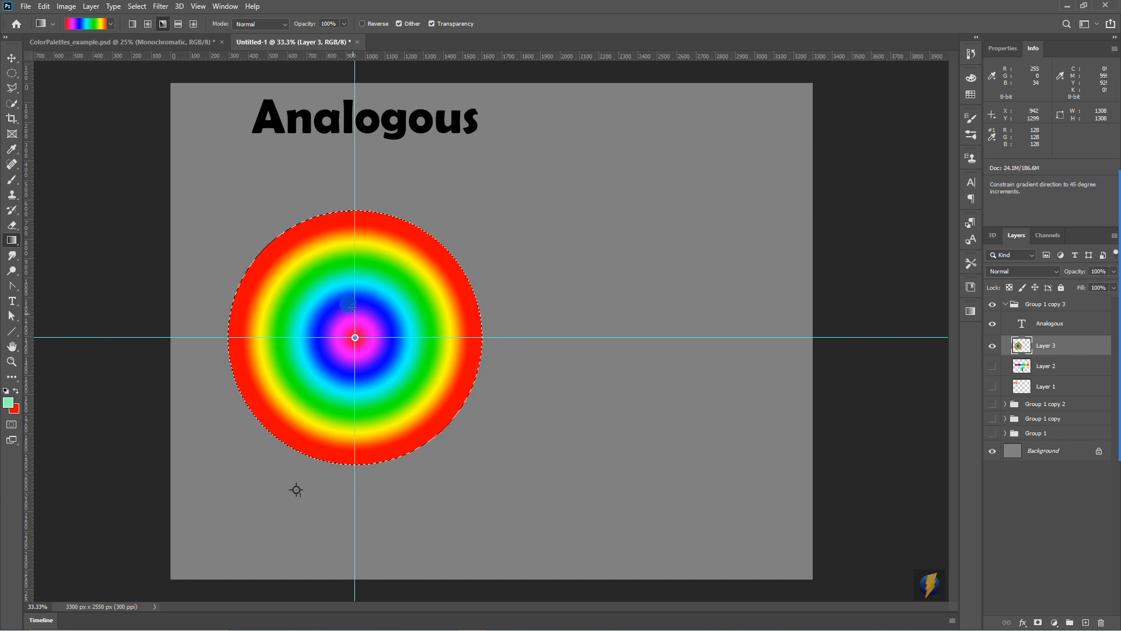
pyautogui.moveTo(353, 253); pyautogui.dragTo(353, 216)
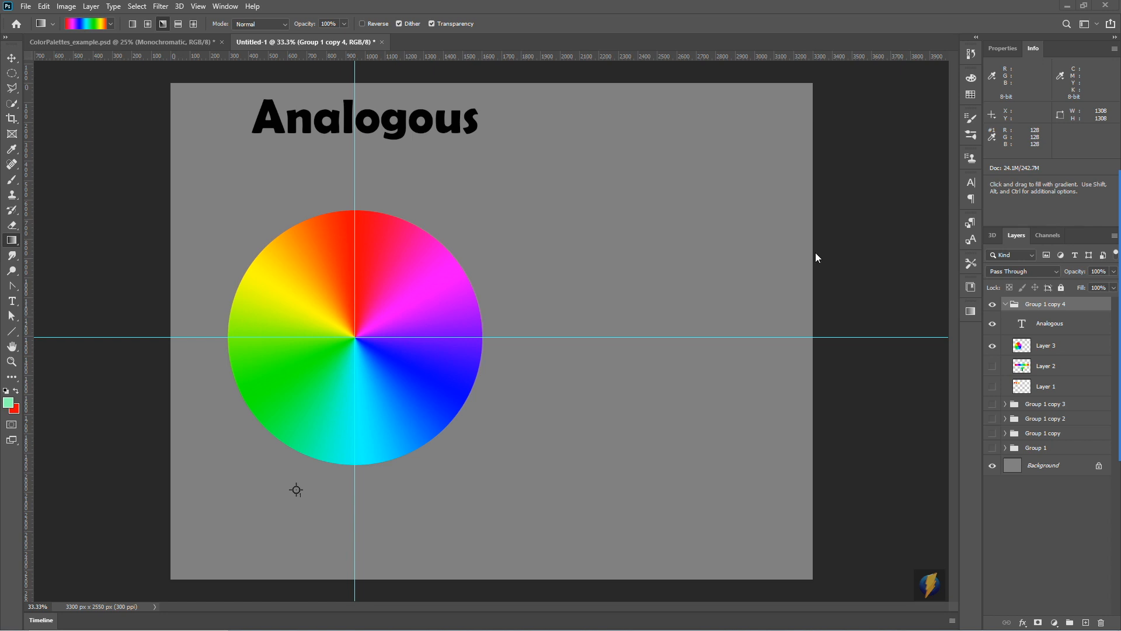
# - Switch to the Brush tool, deselect the colour wheel, and add a new layer above Layer 3
pyautogui.moveTo(832, 254)
pyautogui.mouseDown()
pyautogui.moveTo(428, 265)
pyautogui.moveTo(340, 419)
pyautogui.moveTo(421, 275)
pyautogui.moveTo(438, 275)
pyautogui.moveTo(393, 215)
pyautogui.moveTo(389, 225)
pyautogui.moveTo(448, 259)
pyautogui.moveTo(465, 316)
pyautogui.moveTo(391, 228)
pyautogui.moveTo(446, 253)
pyautogui.moveTo(466, 325)
pyautogui.moveTo(458, 341)
pyautogui.moveTo(388, 234)
pyautogui.moveTo(396, 230)
pyautogui.moveTo(471, 355)
pyautogui.moveTo(450, 279)
pyautogui.moveTo(432, 266)
pyautogui.moveTo(477, 290)
pyautogui.moveTo(465, 274)
pyautogui.moveTo(486, 368)
pyautogui.moveTo(455, 414)
pyautogui.moveTo(486, 315)
pyautogui.moveTo(455, 264)
pyautogui.moveTo(474, 331)
pyautogui.moveTo(445, 408)
pyautogui.moveTo(488, 322)
pyautogui.moveTo(464, 272)
pyautogui.moveTo(485, 370)
pyautogui.moveTo(437, 423)
pyautogui.moveTo(466, 291)
pyautogui.moveTo(473, 380)
pyautogui.moveTo(457, 408)
pyautogui.mouseUp()
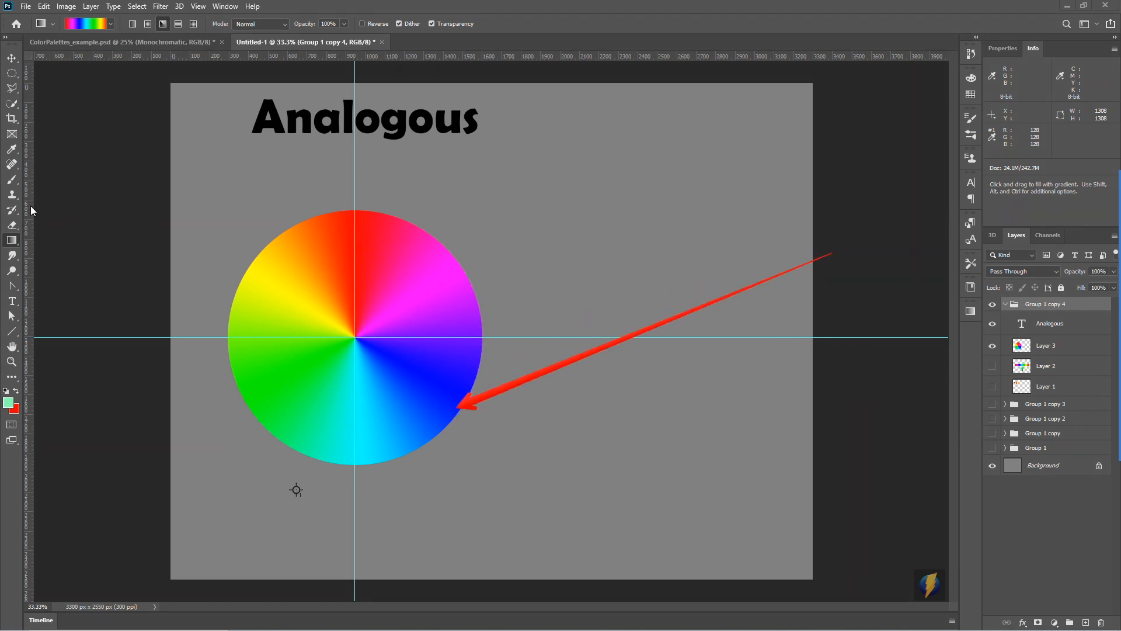
pyautogui.click(14, 180)
pyautogui.click(14, 181)
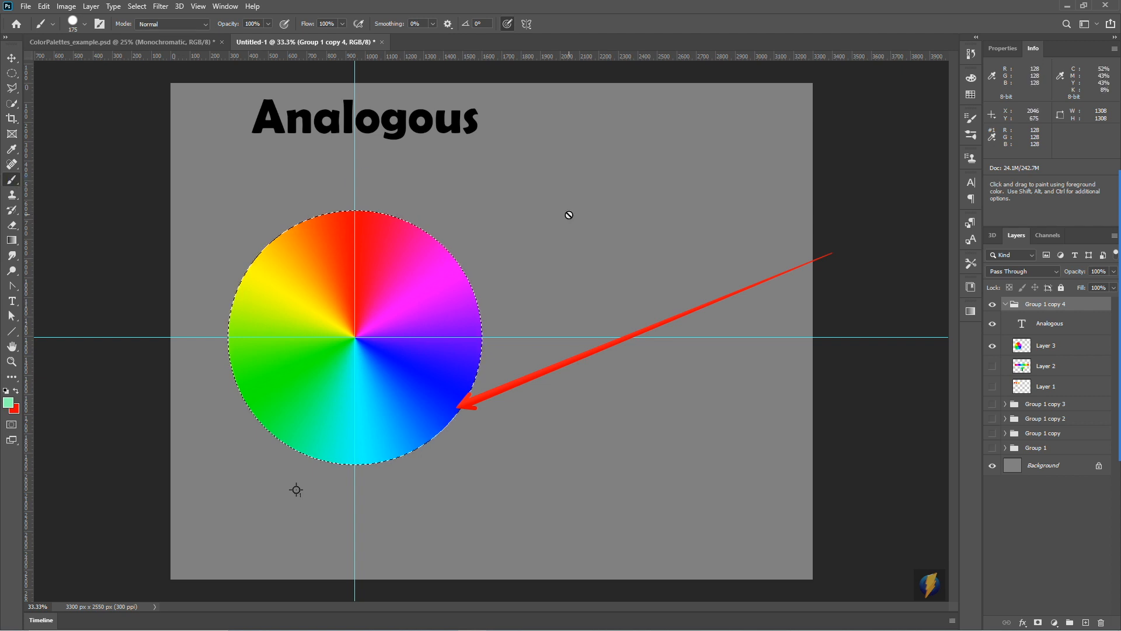
pyautogui.hotkey('ctrl', 'd')
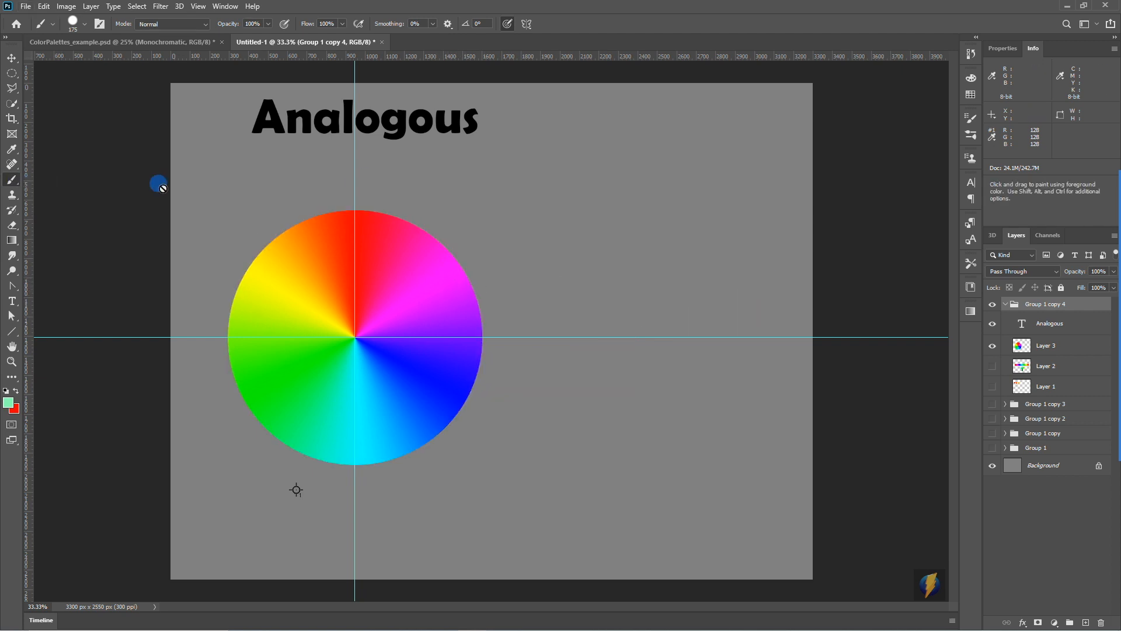
pyautogui.click(1041, 346)
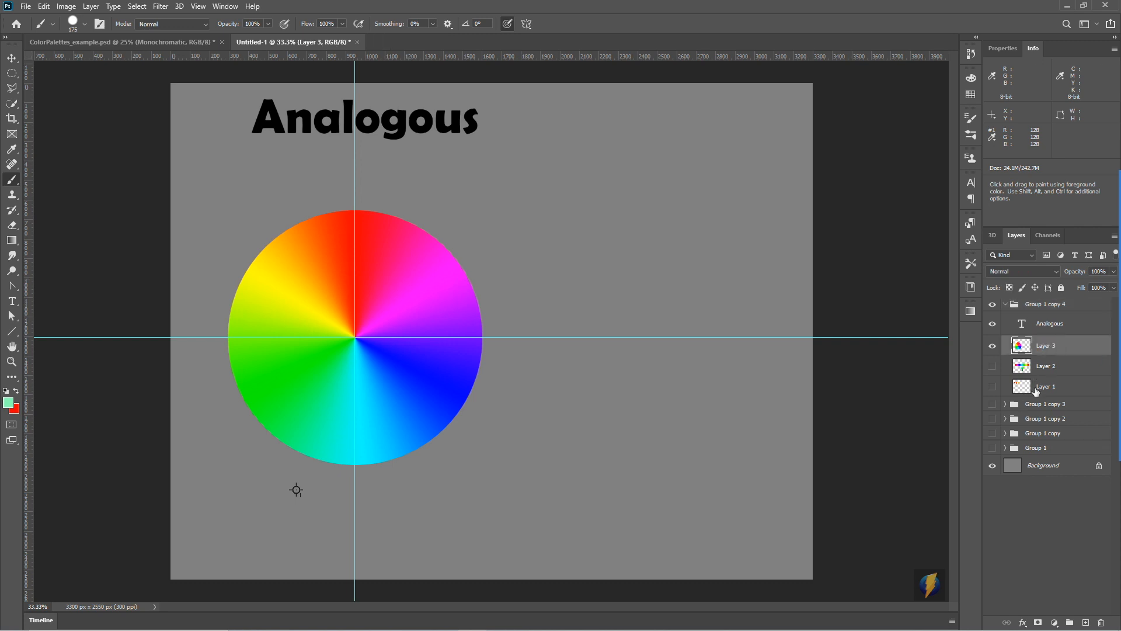
pyautogui.moveTo(1106, 407)
pyautogui.click(1085, 622)
# - Sample the magenta and the neighbouring purple from the colour wheel and brush a spot of each side by side right of the wheel
pyautogui.press('alt')
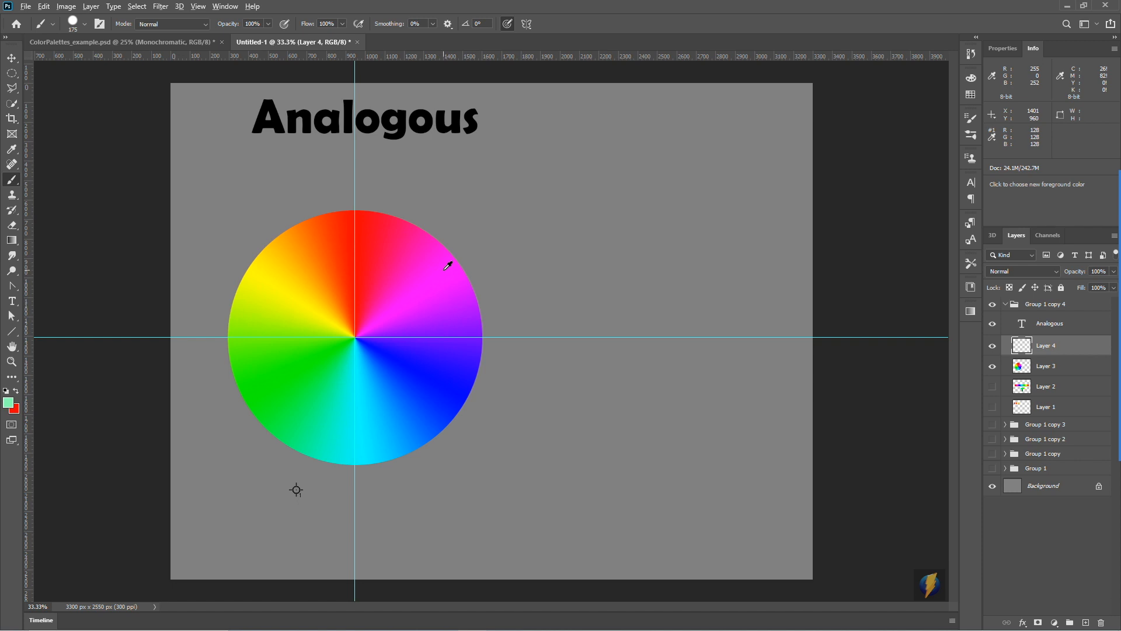
pyautogui.keyDown('alt'); pyautogui.click(458, 270); pyautogui.keyUp('alt')
pyautogui.click(534, 259)
pyautogui.press('alt')
pyautogui.keyDown('alt'); pyautogui.click(466, 305); pyautogui.keyUp('alt')
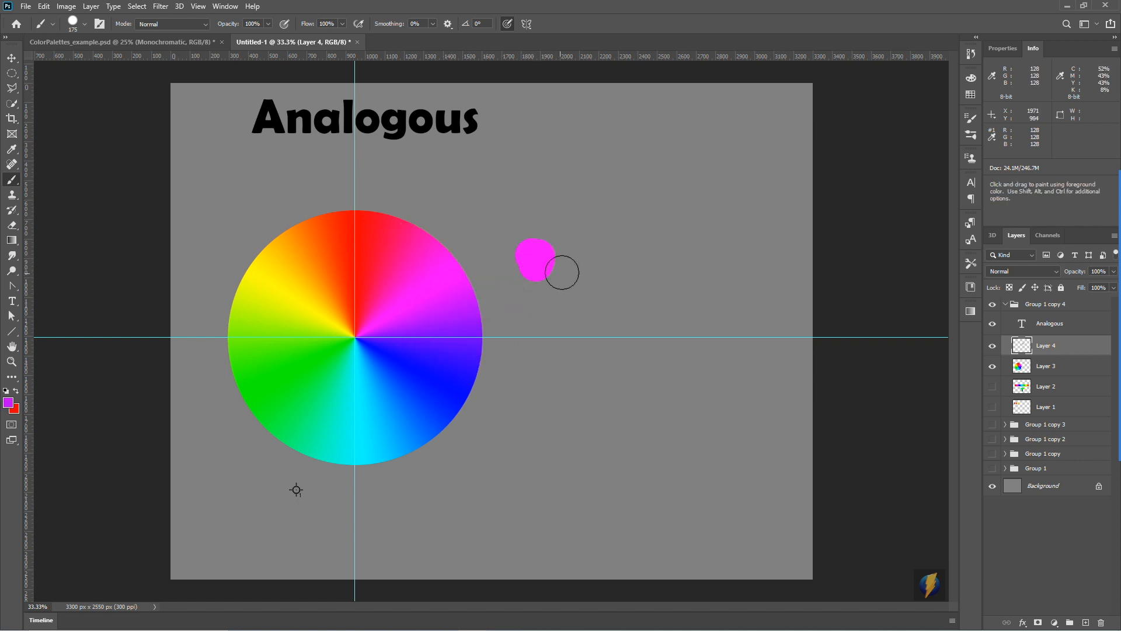
pyautogui.click(573, 260)
# - Extend the row of spots with a blue-violet and a pure blue sampled from the colour wheel
pyautogui.press('alt')
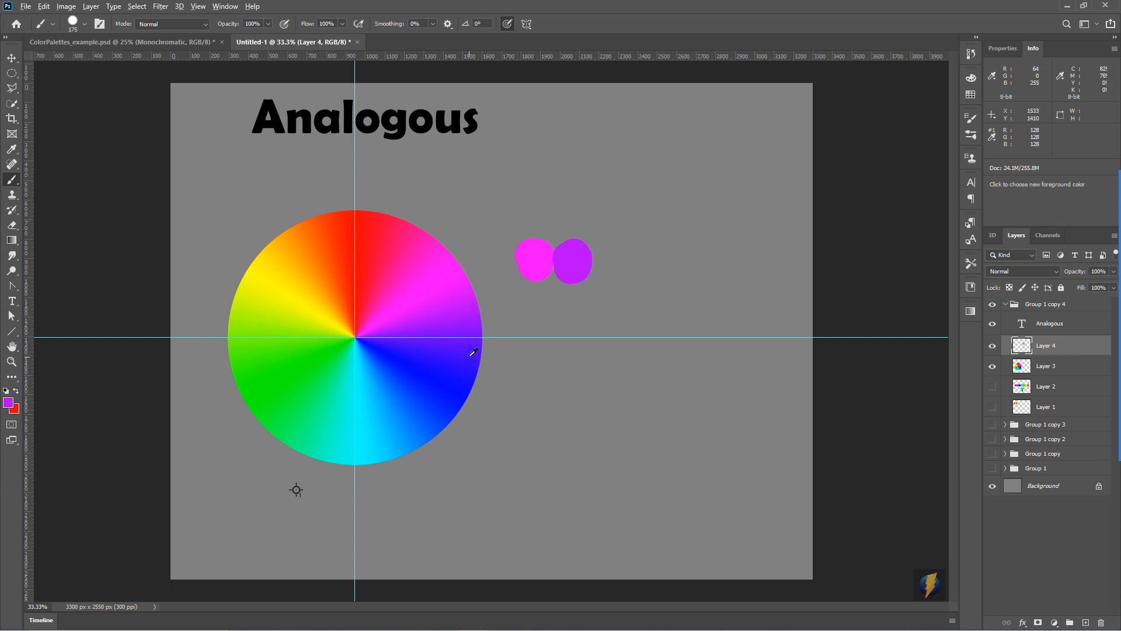
pyautogui.keyDown('alt'); pyautogui.click(470, 354); pyautogui.keyUp('alt')
pyautogui.moveTo(616, 260)
pyautogui.mouseDown()
pyautogui.moveTo(460, 384)
pyautogui.moveTo(646, 260)
pyautogui.mouseUp()
pyautogui.keyDown('alt'); pyautogui.click(456, 379); pyautogui.keyUp('alt')
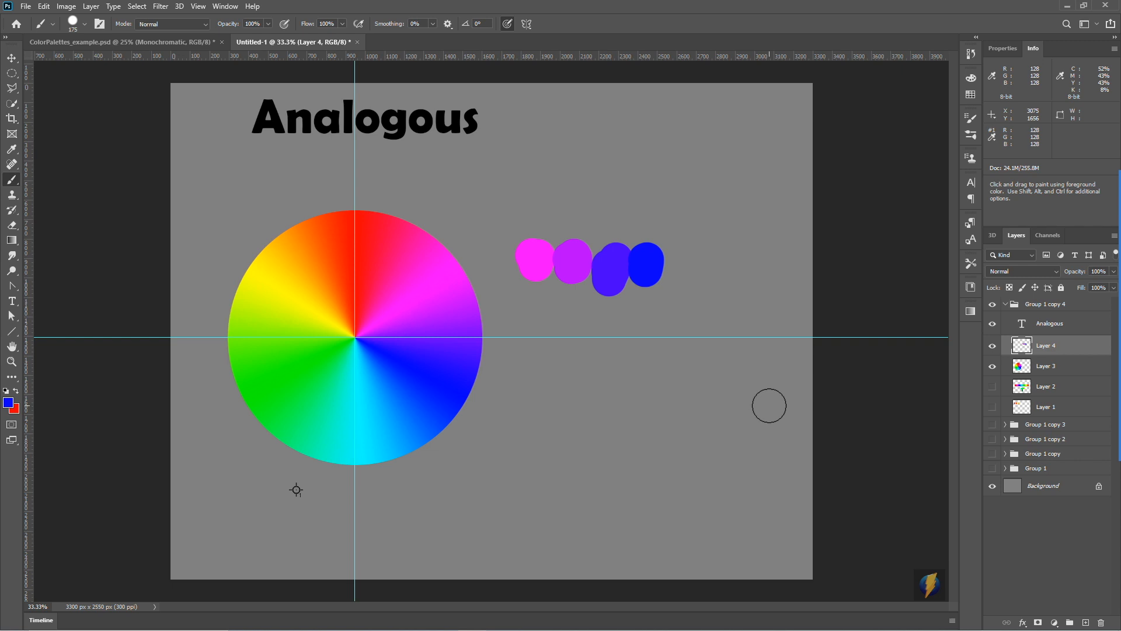
# - Merge the colour wheel on Layer 3 with the painted spots on Layer 4 into one layer
pyautogui.press('i')
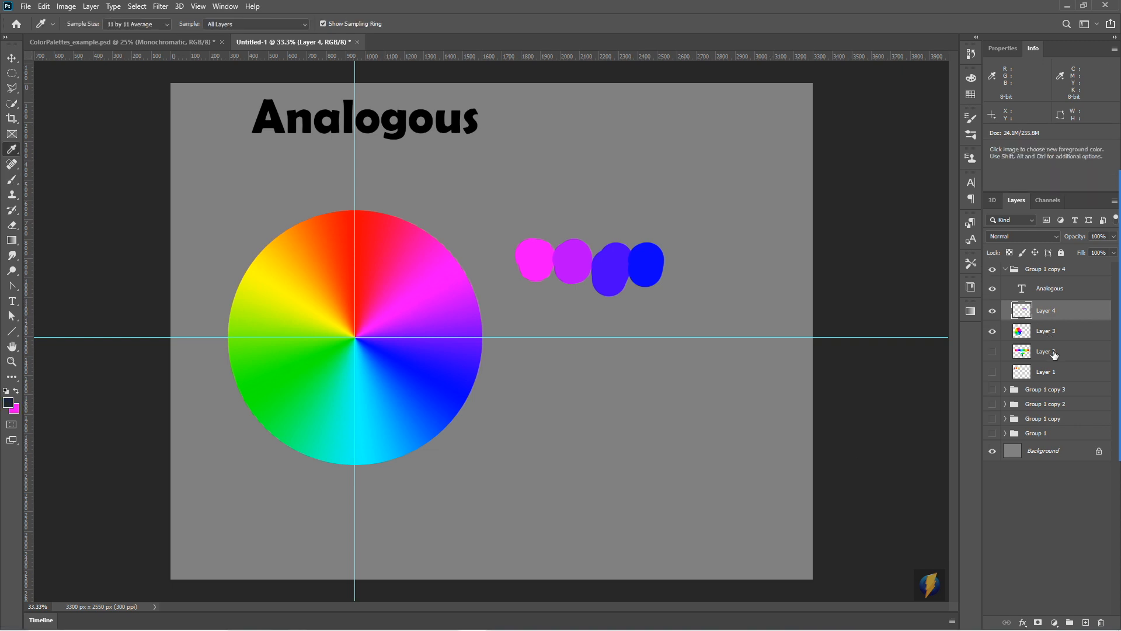
pyautogui.keyDown('shift'); pyautogui.click(1044, 333); pyautogui.keyUp('shift')
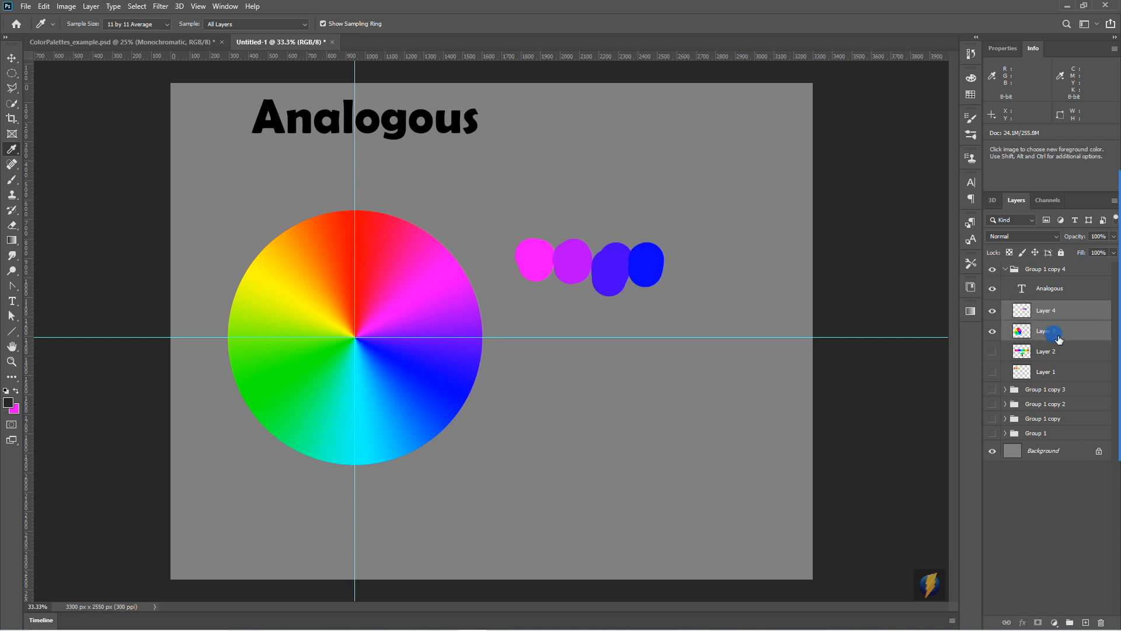
pyautogui.click(92, 6)
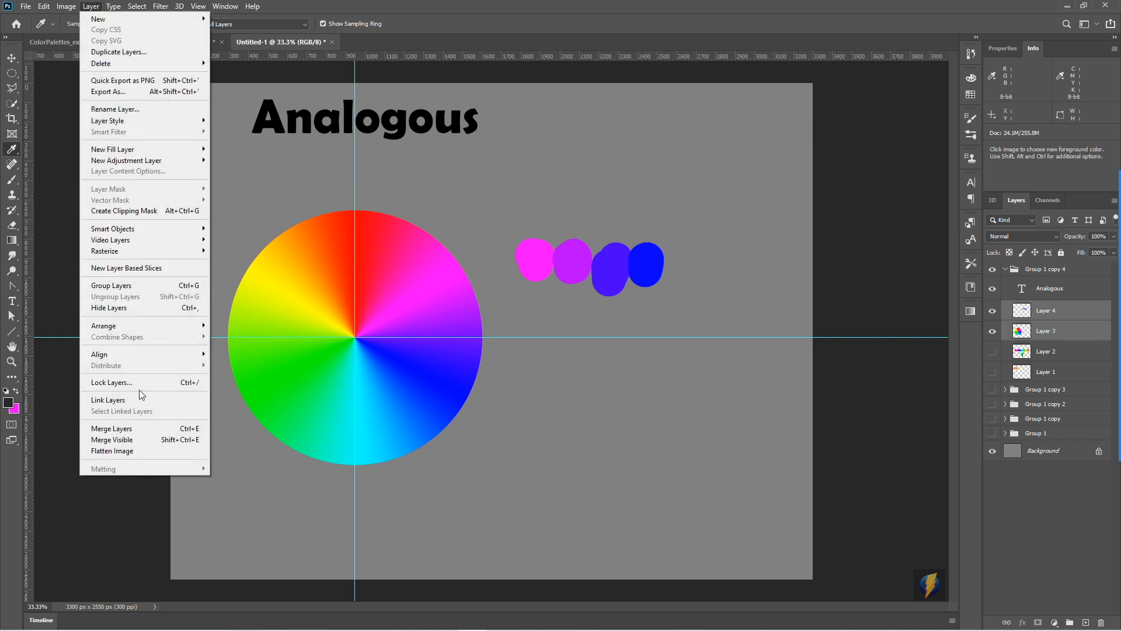
pyautogui.click(138, 428)
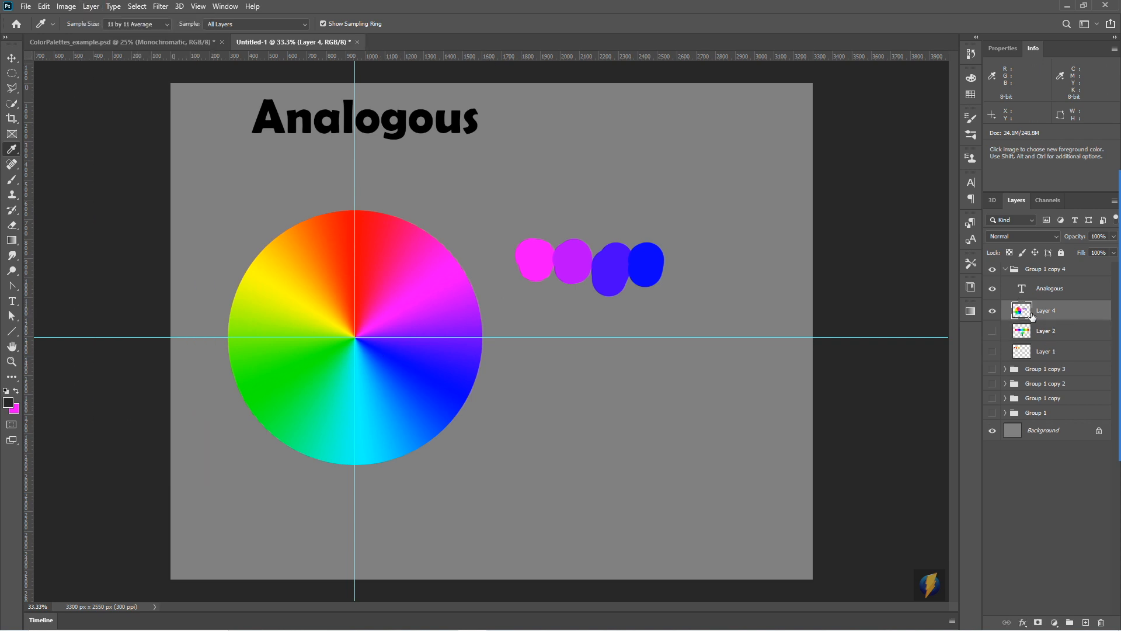
# - Preview a Hue/Saturation adjustment on the merged wheel and spots with the hue at -67, and cancel it after shifting the hue further
pyautogui.click(64, 7)
pyautogui.moveTo(84, 37)
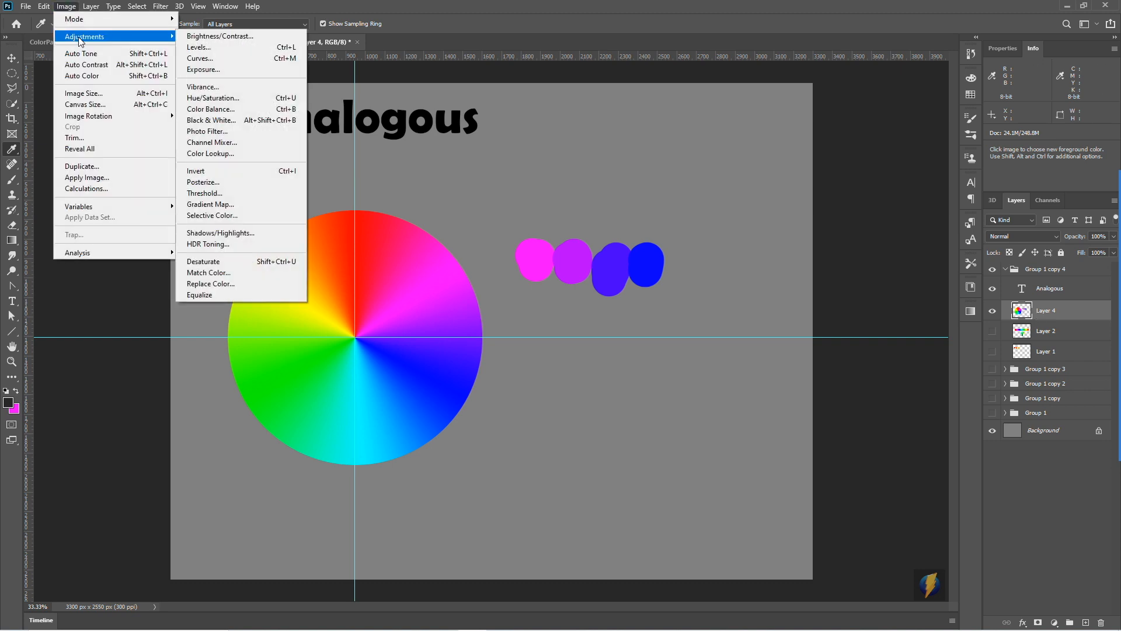
pyautogui.click(214, 98)
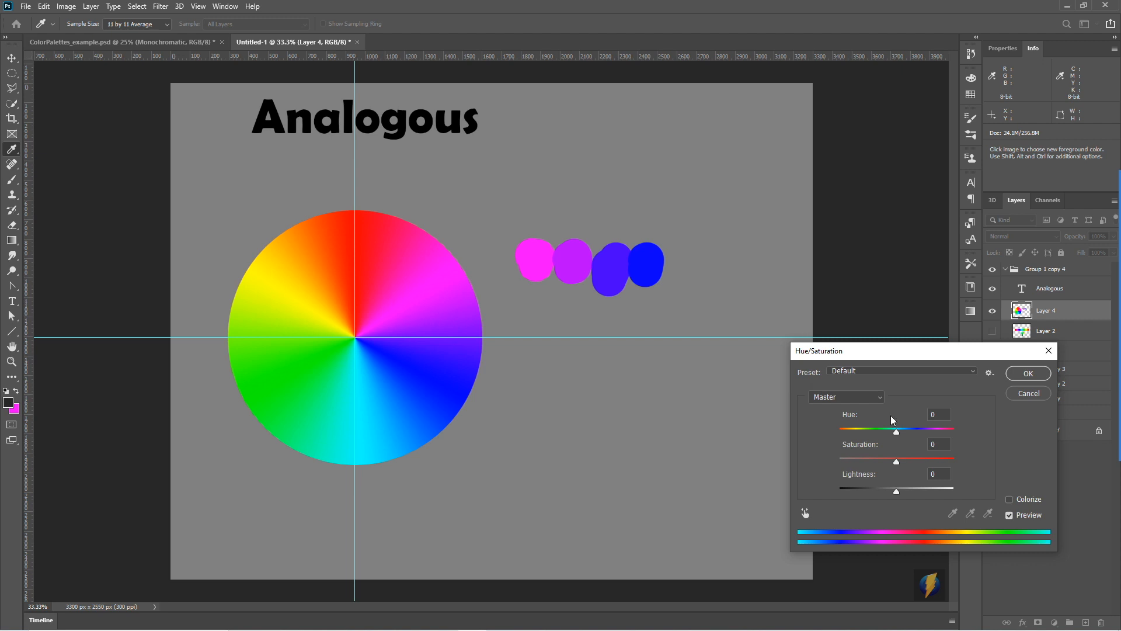
pyautogui.moveTo(898, 434); pyautogui.dragTo(867, 434)
pyautogui.click(1096, 350)
pyautogui.moveTo(785, 124)
pyautogui.mouseDown()
pyautogui.moveTo(564, 231)
pyautogui.moveTo(670, 230)
pyautogui.moveTo(605, 184)
pyautogui.moveTo(452, 233)
pyautogui.moveTo(470, 317)
pyautogui.moveTo(464, 221)
pyautogui.mouseUp()
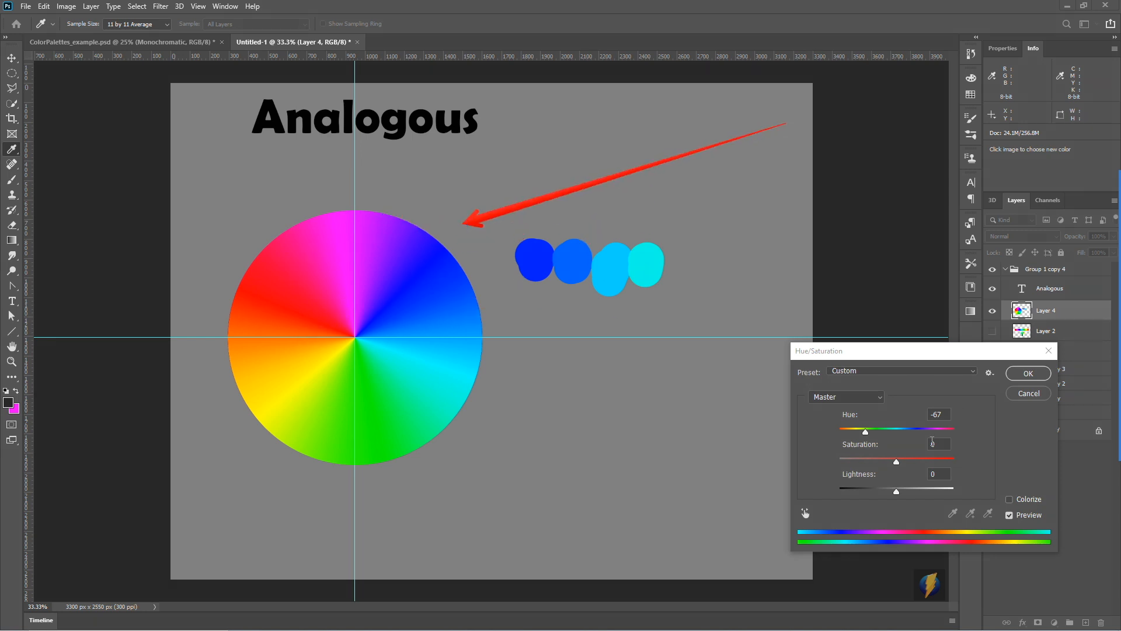
pyautogui.moveTo(866, 431); pyautogui.dragTo(889, 450)
pyautogui.click(1029, 393)
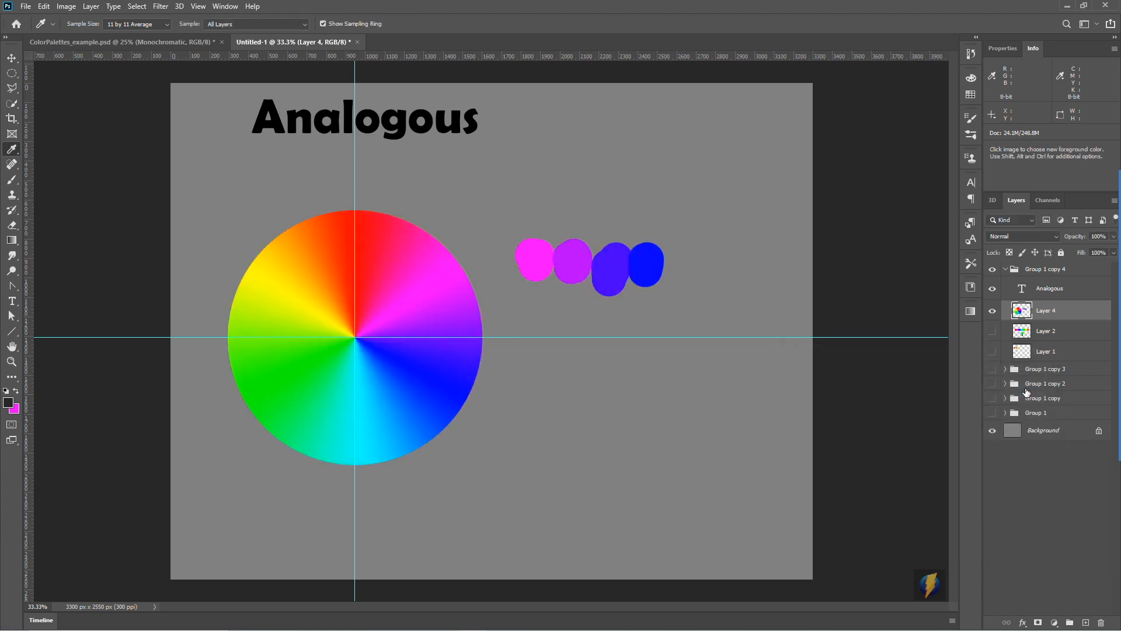
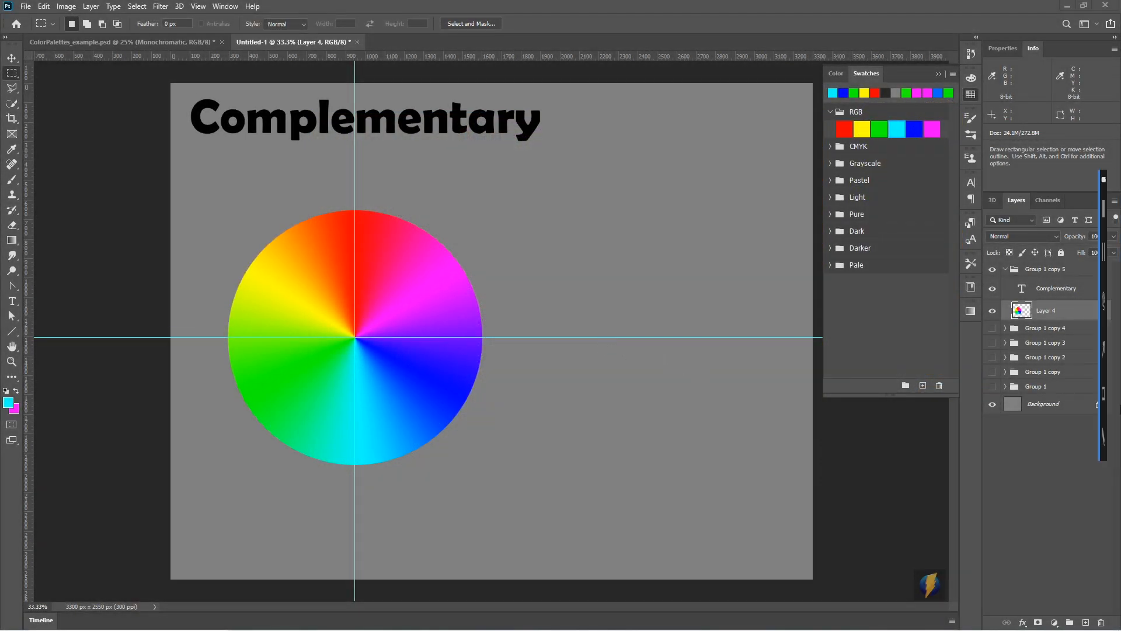
pyautogui.click(1096, 350)
pyautogui.moveTo(575, 302)
pyautogui.mouseDown()
pyautogui.moveTo(261, 188)
pyautogui.moveTo(423, 144)
pyautogui.moveTo(498, 204)
pyautogui.mouseUp()
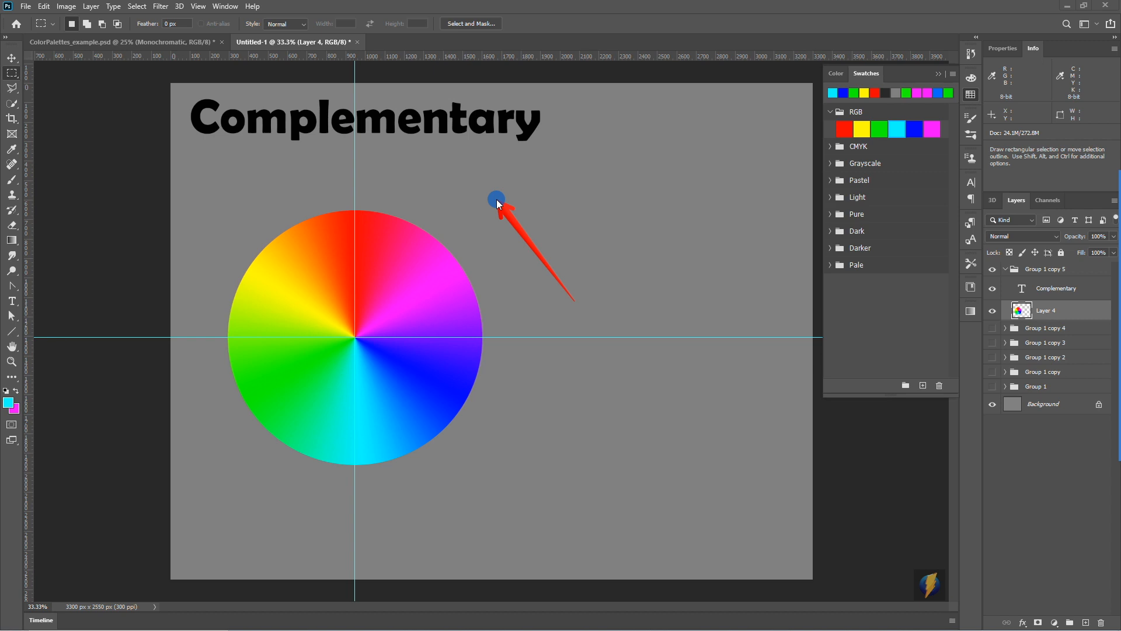
pyautogui.moveTo(498, 203); pyautogui.dragTo(358, 213)
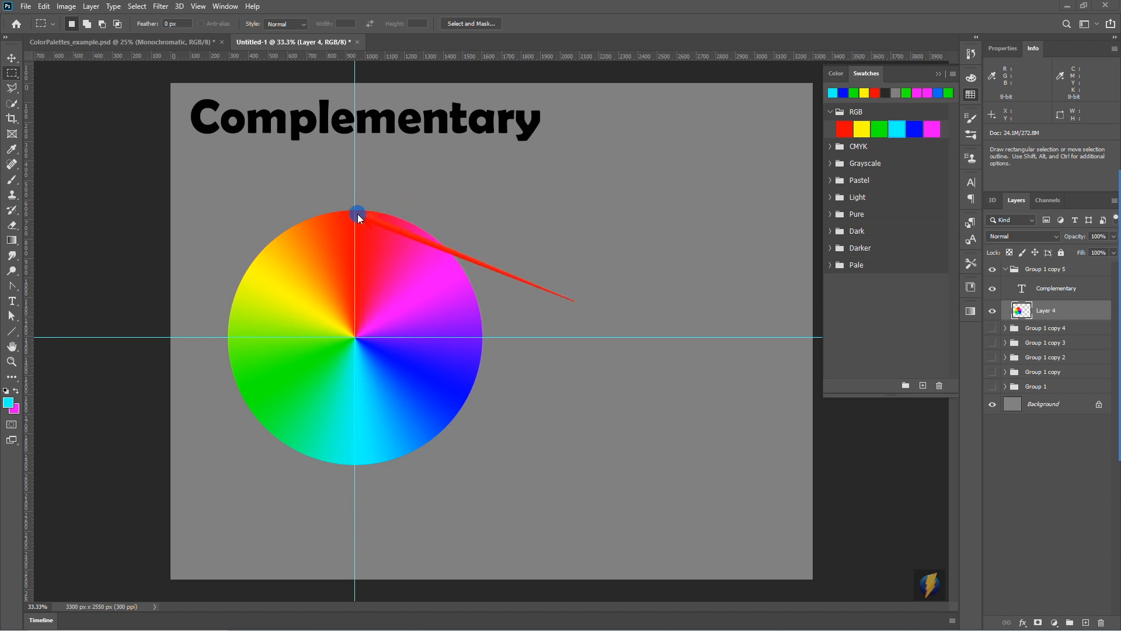
pyautogui.moveTo(357, 215); pyautogui.dragTo(360, 452)
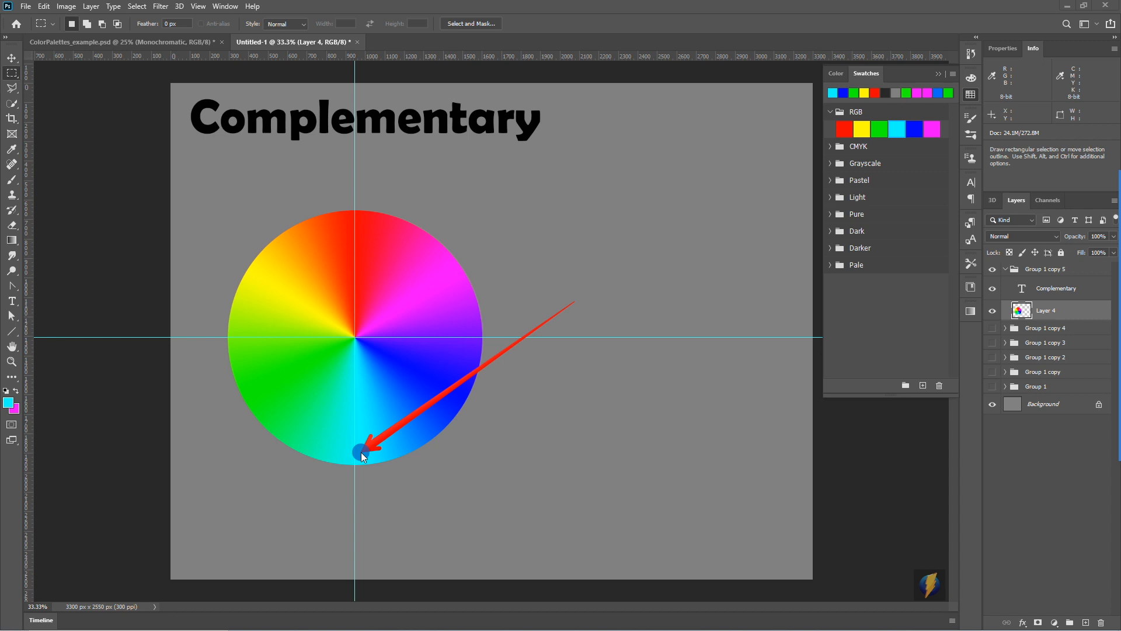
pyautogui.moveTo(361, 452)
pyautogui.mouseDown()
pyautogui.moveTo(435, 411)
pyautogui.moveTo(604, 410)
pyautogui.mouseUp()
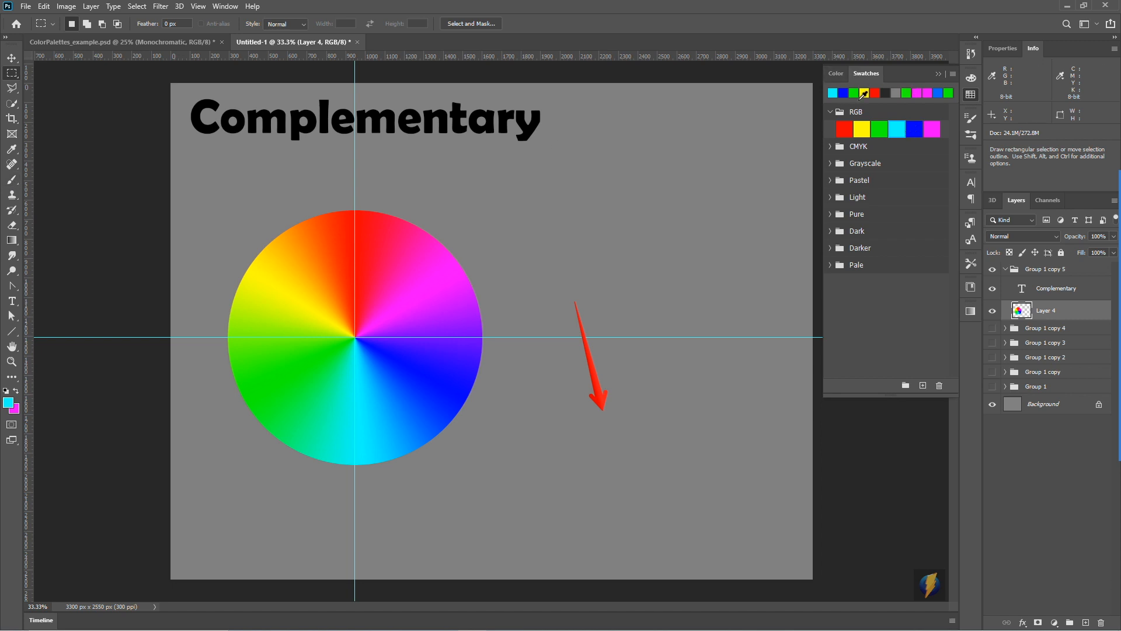
# - Brush a spot of the RGB red above the colour wheel and a yellow one outside its yellow section
pyautogui.click(847, 129)
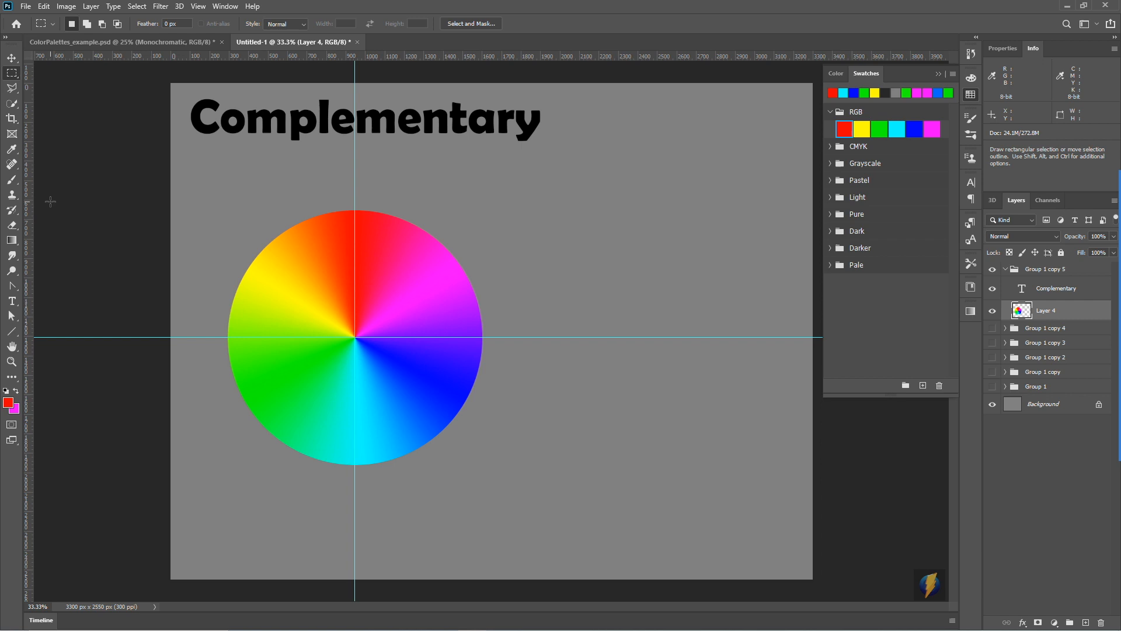
pyautogui.click(11, 179)
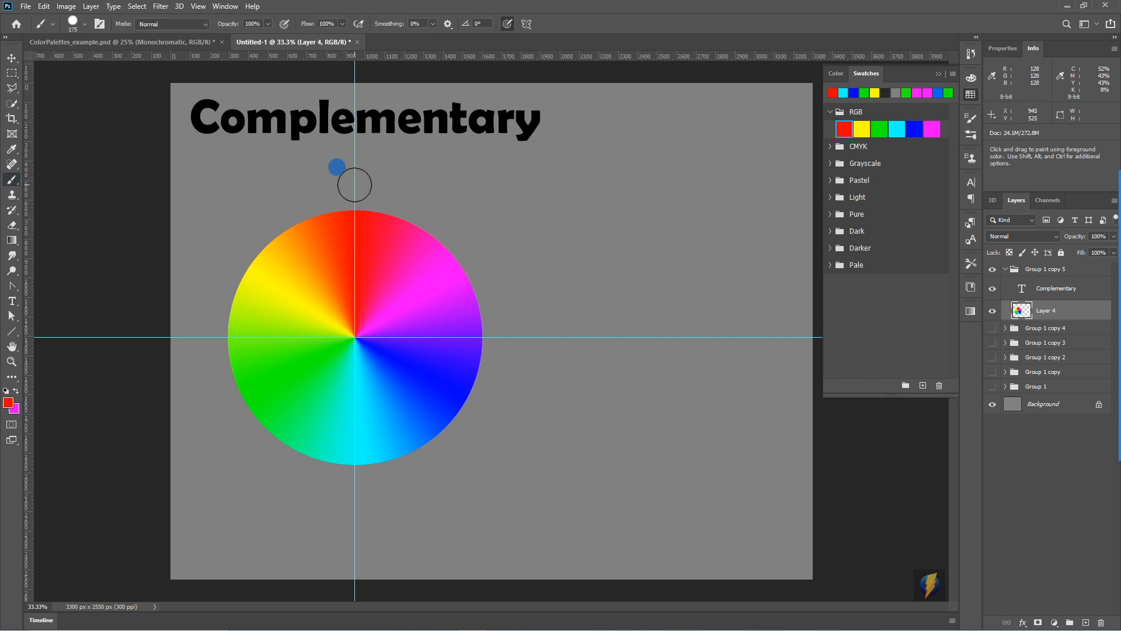
pyautogui.click(355, 185)
pyautogui.click(862, 129)
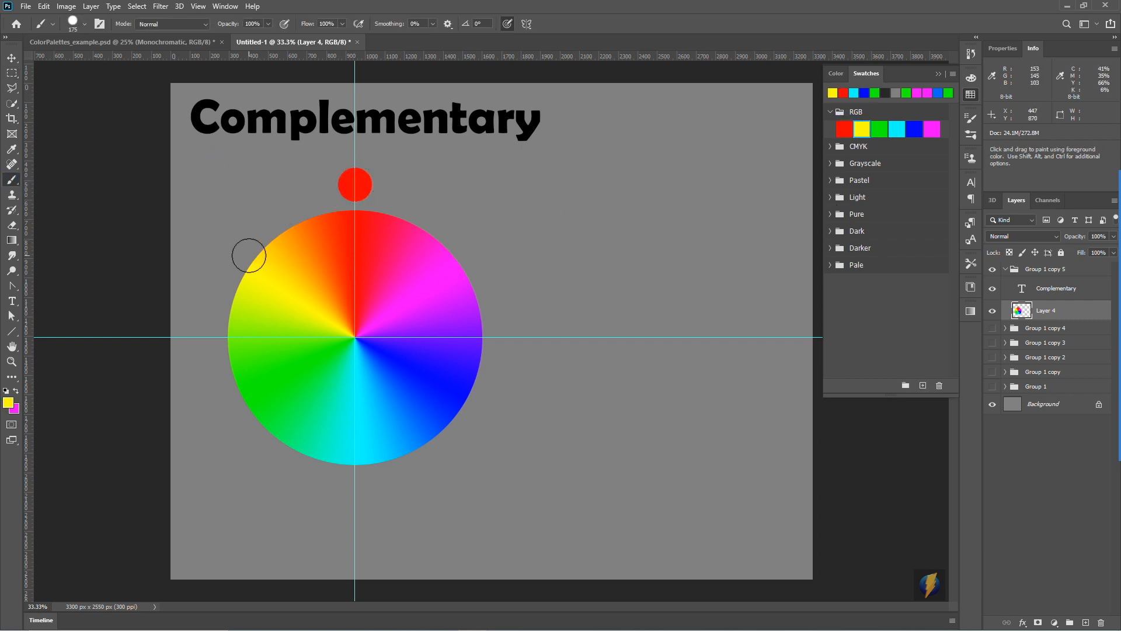
pyautogui.click(241, 236)
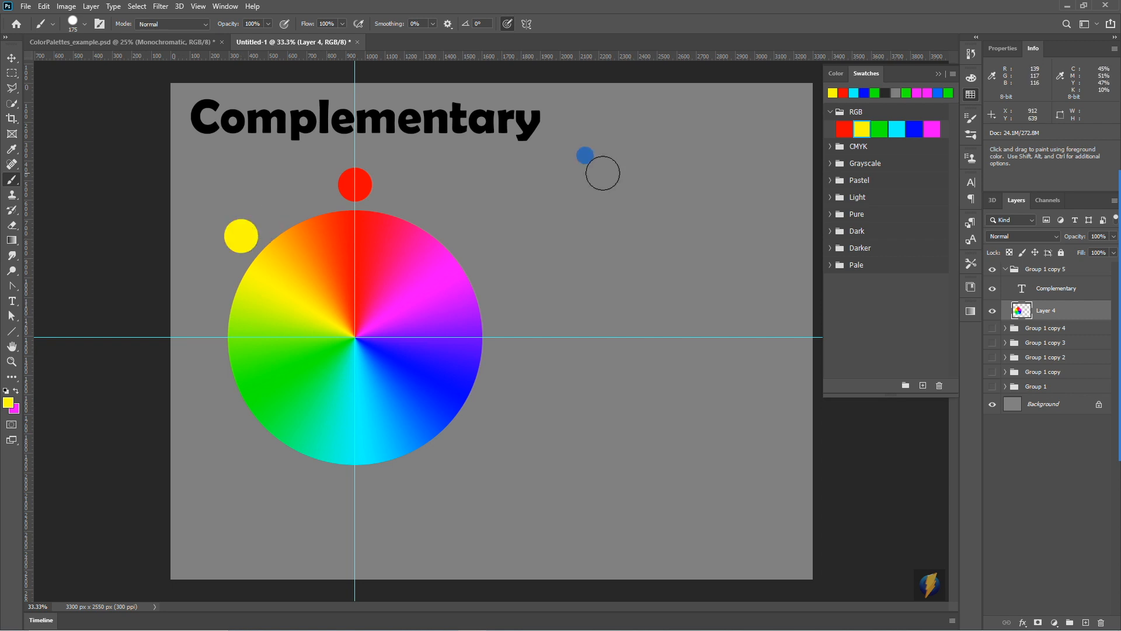
# - Brush a green spot left of the colour wheel, undo it, and place it farther out on the horizontal guide
pyautogui.click(880, 128)
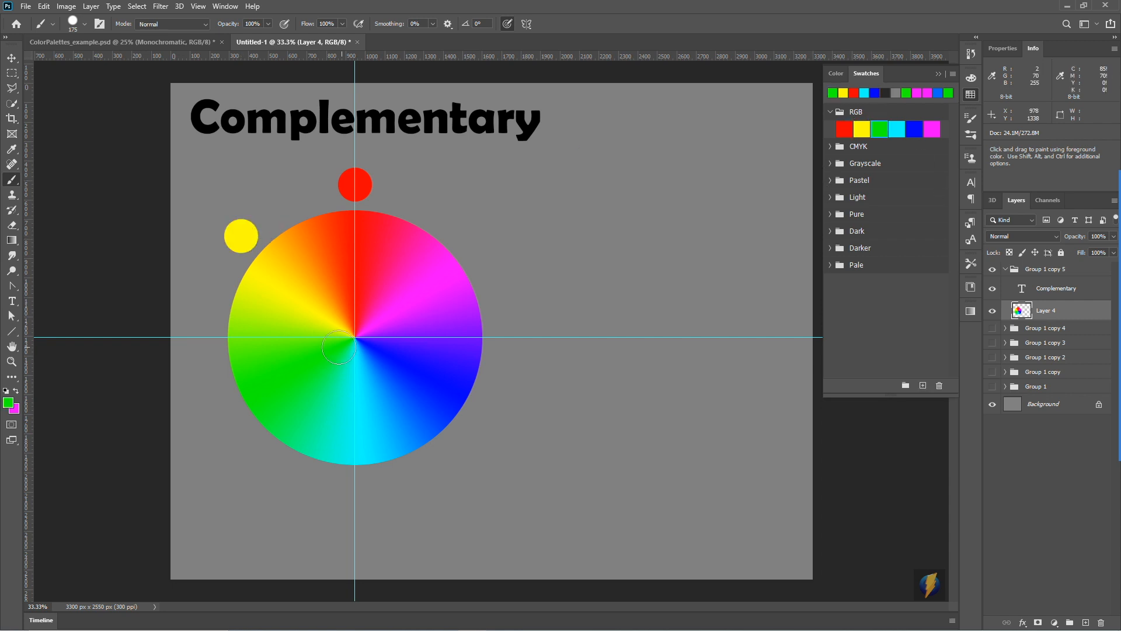
pyautogui.click(213, 362)
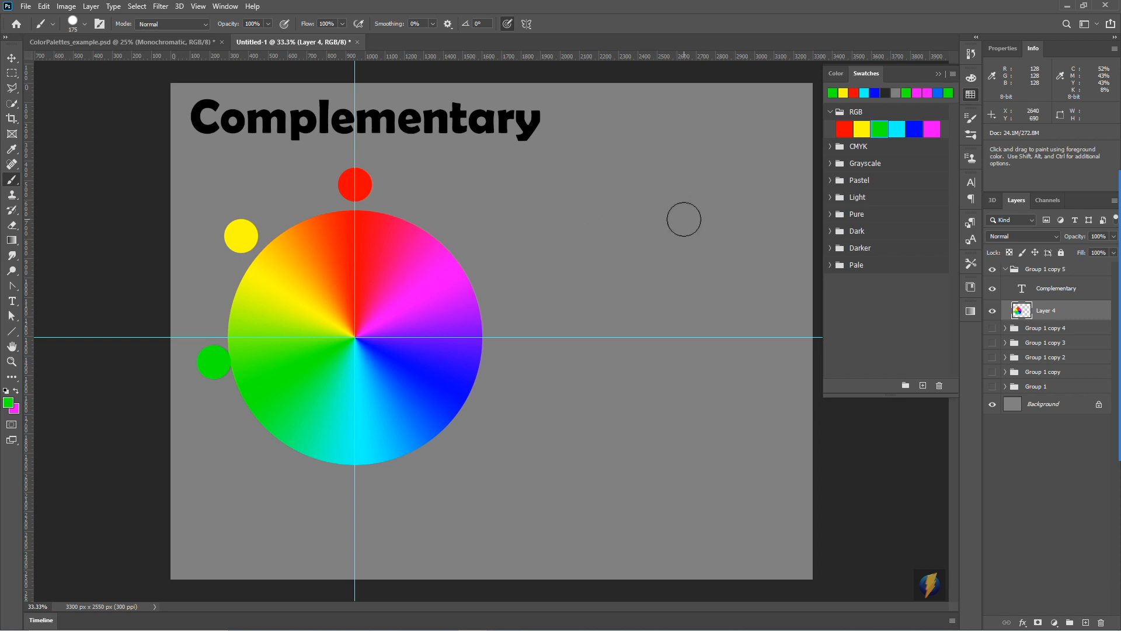
pyautogui.hotkey('ctrl', 'z')
pyautogui.click(193, 337)
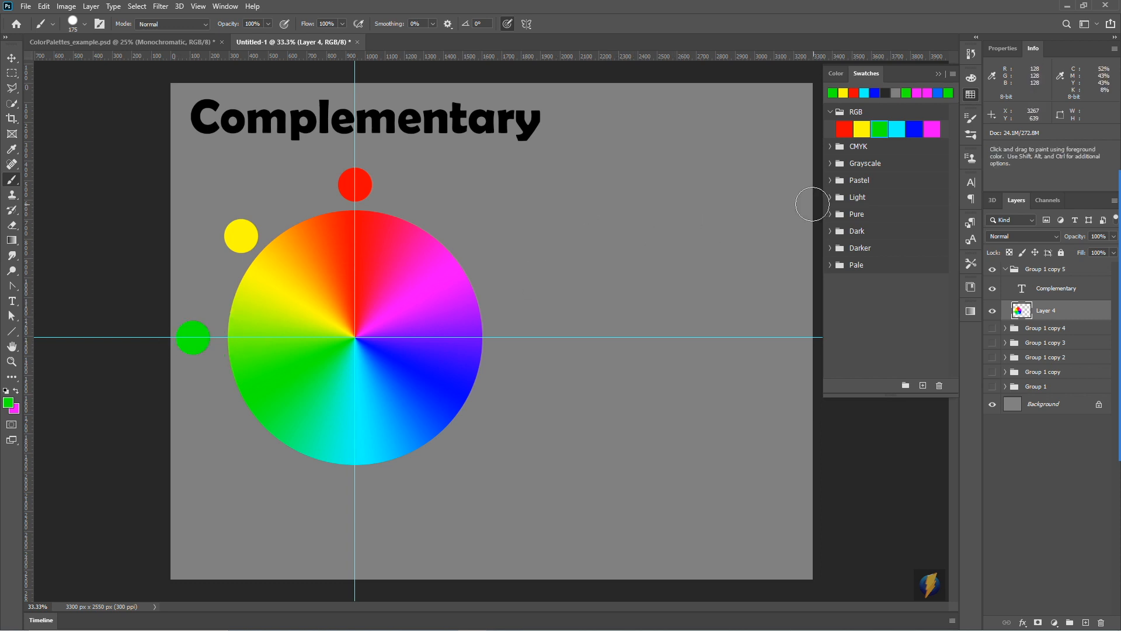
# - Brush spots of RGB cyan, blue and magenta around the colour wheel, each outside its matching hue
pyautogui.click(897, 129)
pyautogui.click(349, 485)
pyautogui.click(914, 128)
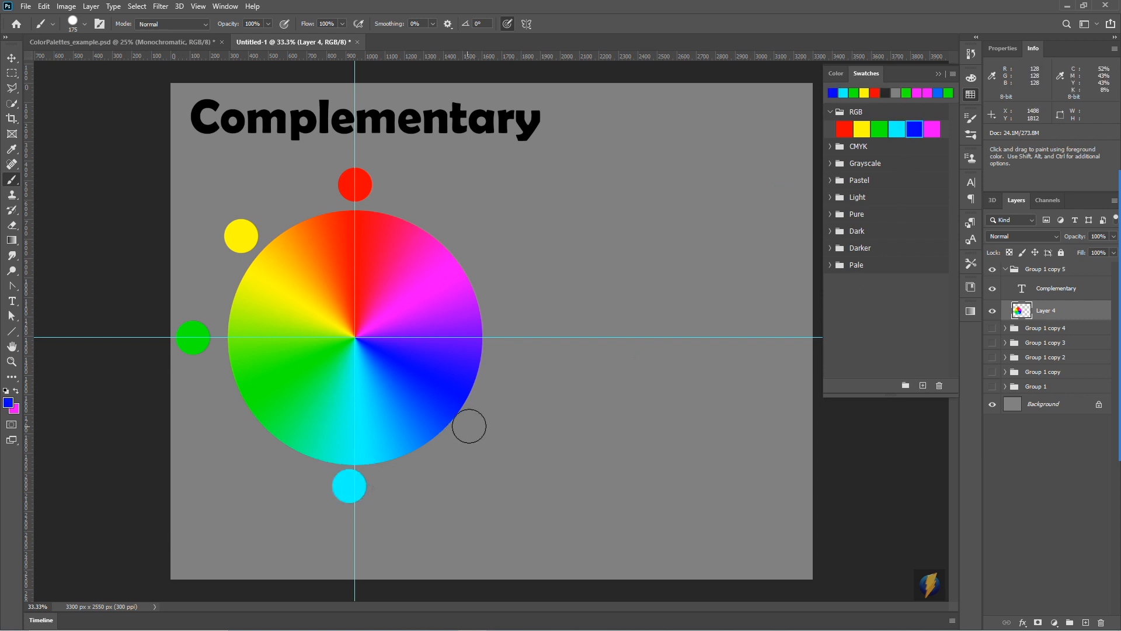
pyautogui.click(481, 420)
pyautogui.click(933, 130)
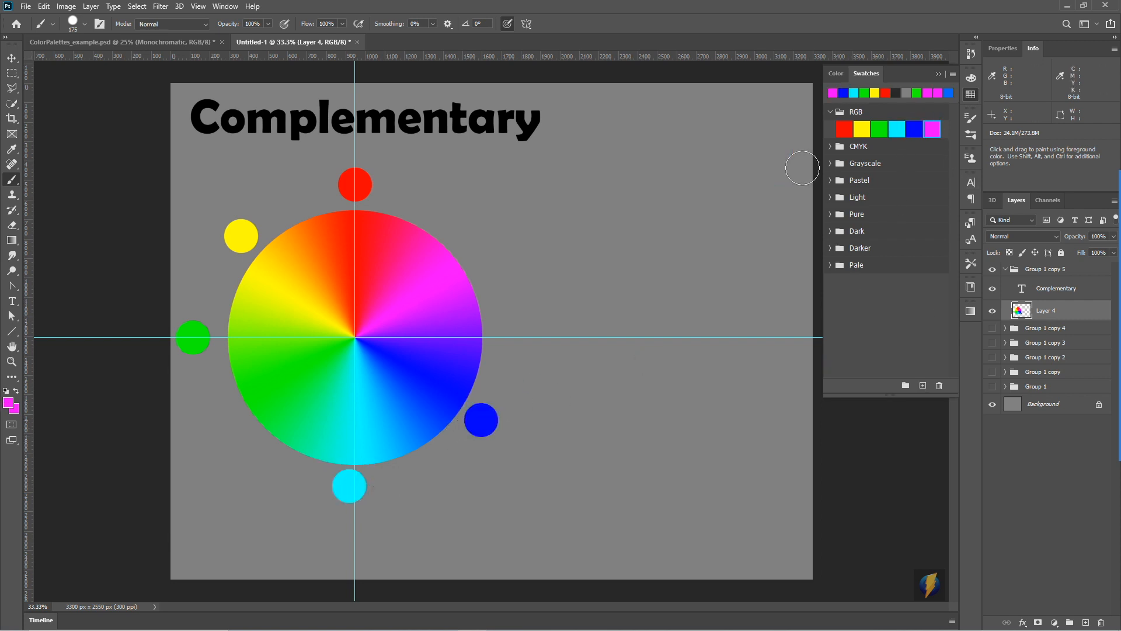
pyautogui.click(474, 232)
# - Brush a green spot at the wheel's lower left beside its green section and delete the green spot on the horizontal guide
pyautogui.click(879, 128)
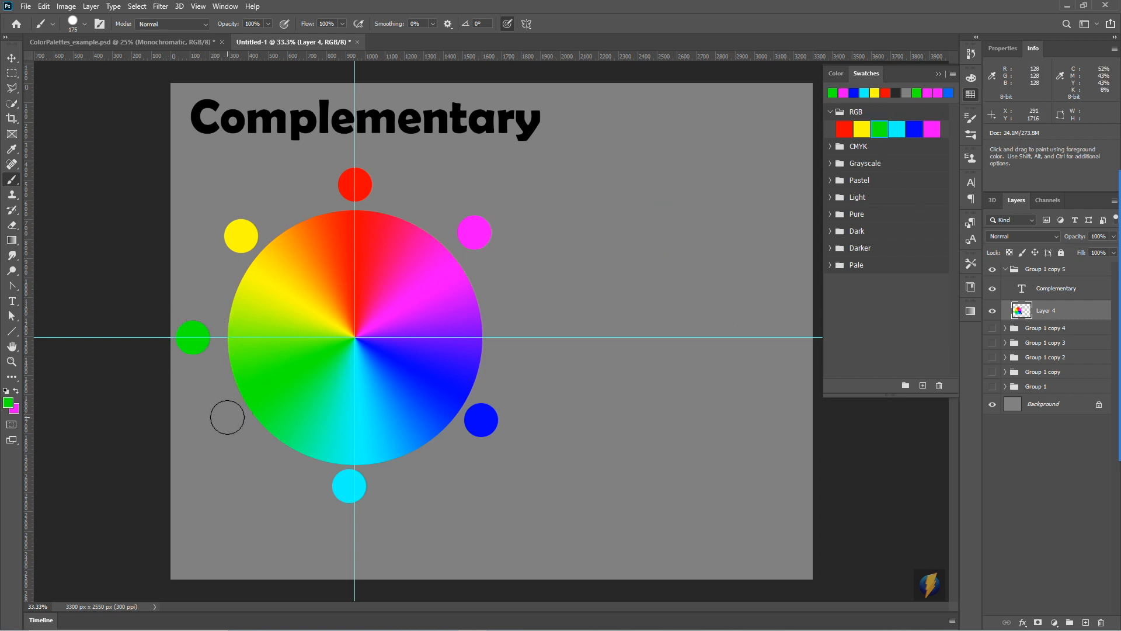
pyautogui.click(223, 417)
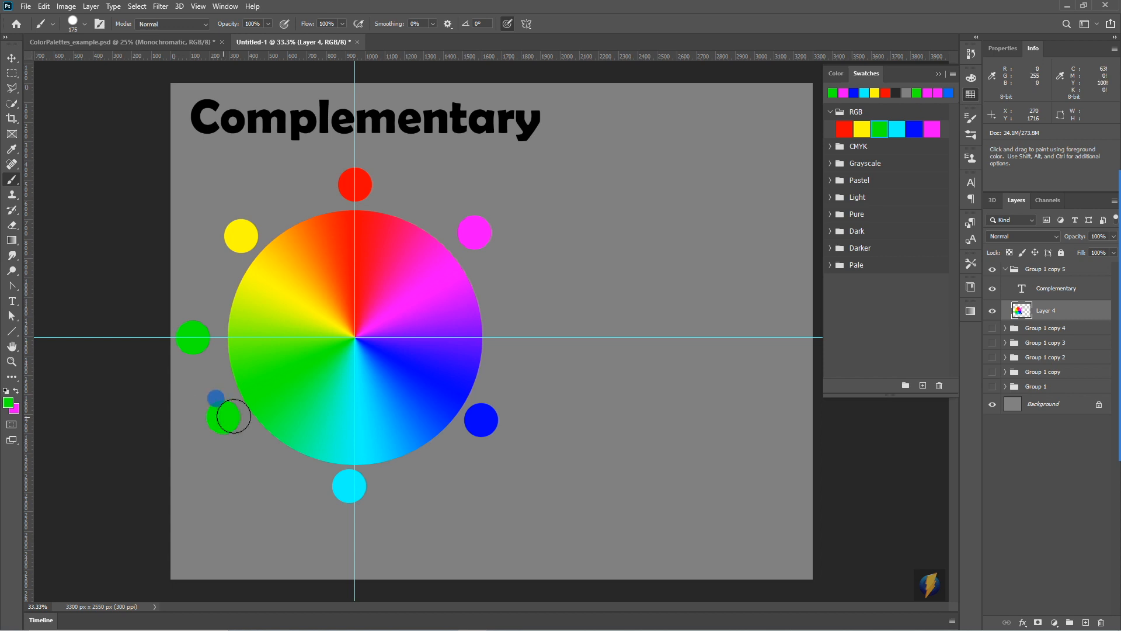
pyautogui.click(12, 72)
pyautogui.moveTo(170, 291); pyautogui.dragTo(214, 369)
pyautogui.press('Delete')
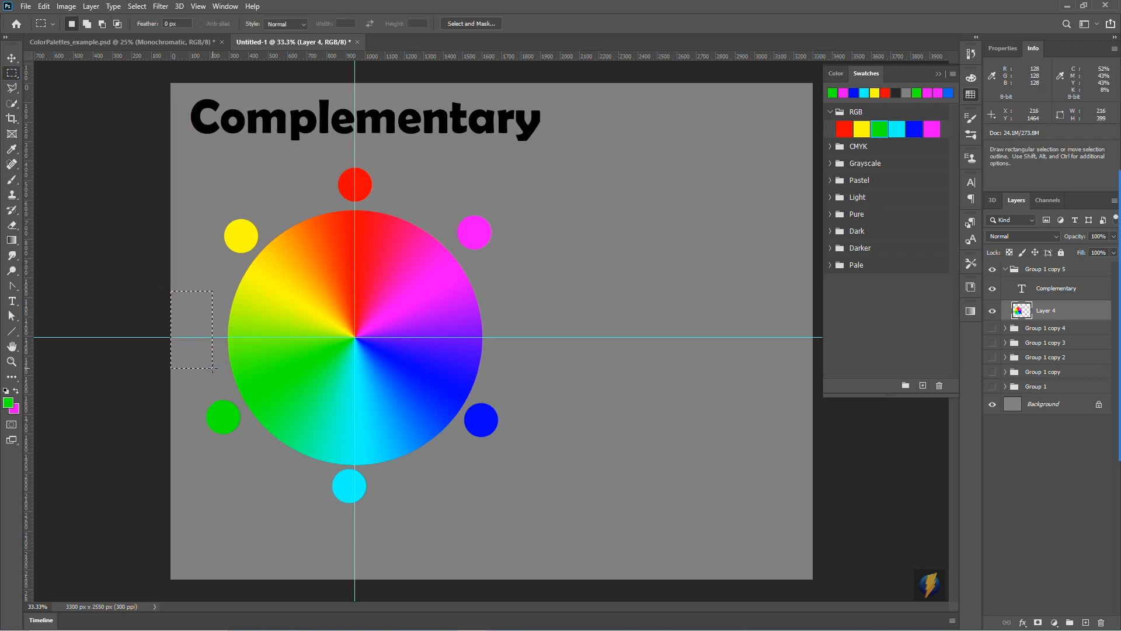
pyautogui.hotkey('ctrl', 'd')
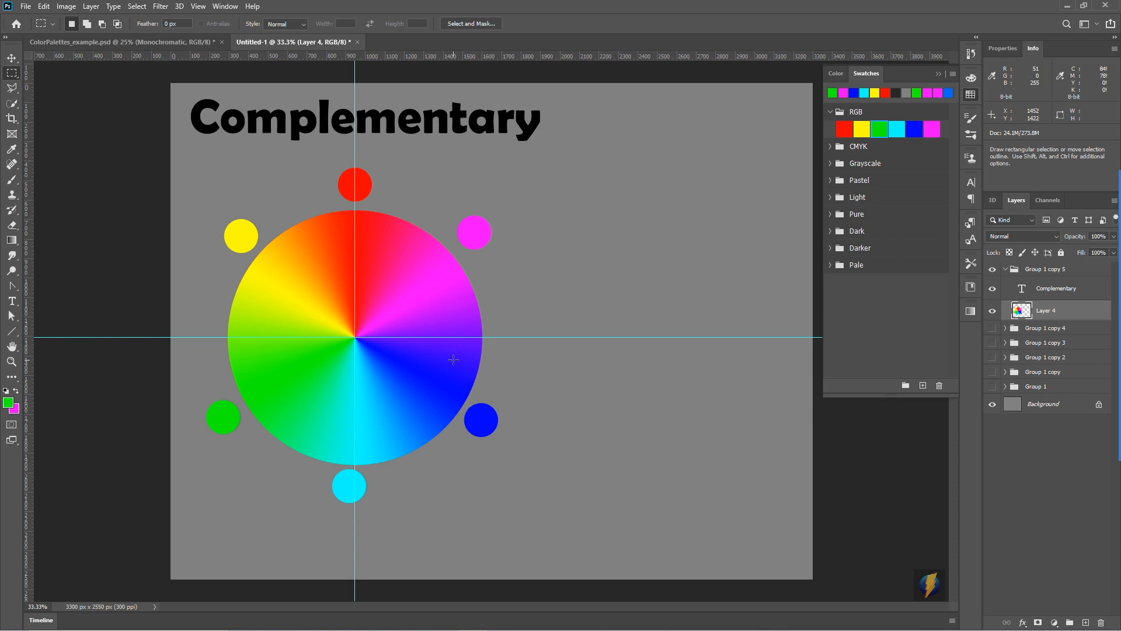
pyautogui.click(1097, 350)
pyautogui.moveTo(536, 158)
pyautogui.mouseDown()
pyautogui.moveTo(359, 182)
pyautogui.moveTo(384, 181)
pyautogui.moveTo(365, 488)
pyautogui.moveTo(369, 448)
pyautogui.moveTo(347, 509)
pyautogui.moveTo(396, 152)
pyautogui.moveTo(271, 232)
pyautogui.moveTo(490, 281)
pyautogui.moveTo(497, 426)
pyautogui.moveTo(432, 137)
pyautogui.moveTo(234, 212)
pyautogui.moveTo(238, 159)
pyautogui.moveTo(191, 337)
pyautogui.moveTo(221, 425)
pyautogui.moveTo(408, 129)
pyautogui.moveTo(503, 235)
pyautogui.moveTo(188, 216)
pyautogui.moveTo(205, 393)
pyautogui.moveTo(217, 415)
pyautogui.moveTo(229, 410)
pyautogui.mouseUp()
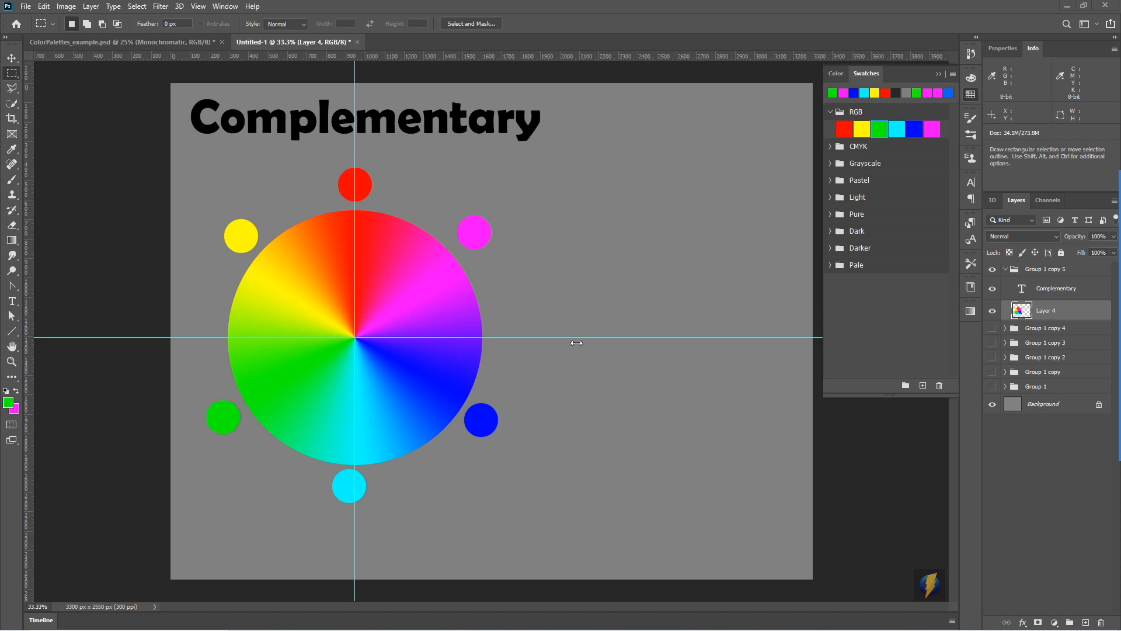
# - Sample the red spot and the opposite cyan spot and brush a patch of each side by side right of the wheel
pyautogui.click(13, 181)
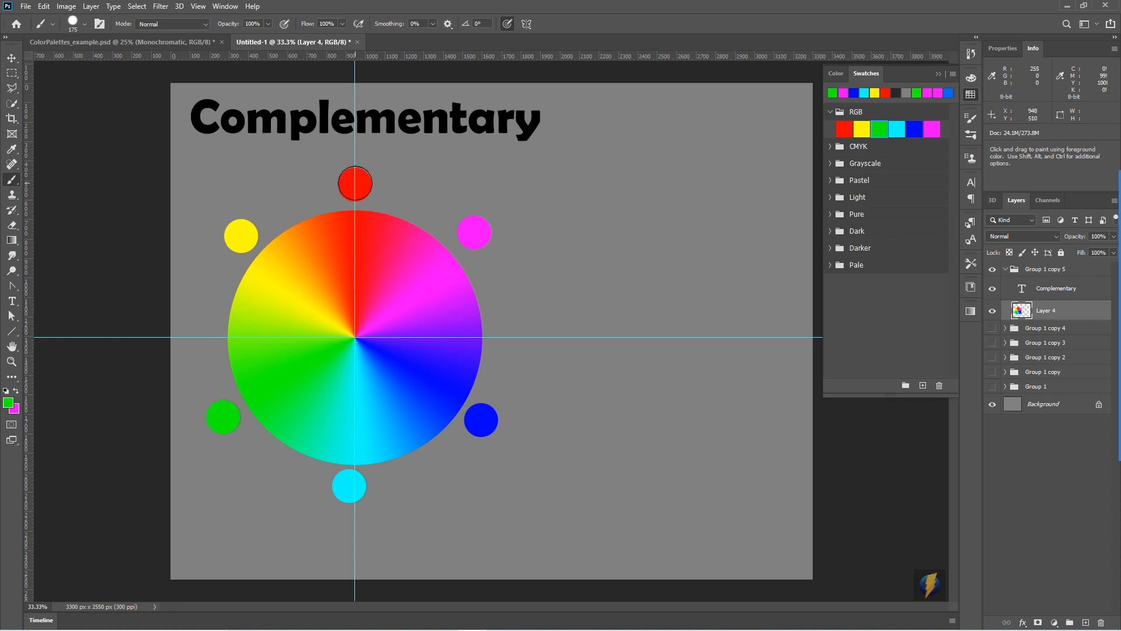
pyautogui.press('alt')
pyautogui.keyDown('alt'); pyautogui.click(356, 178); pyautogui.keyUp('alt')
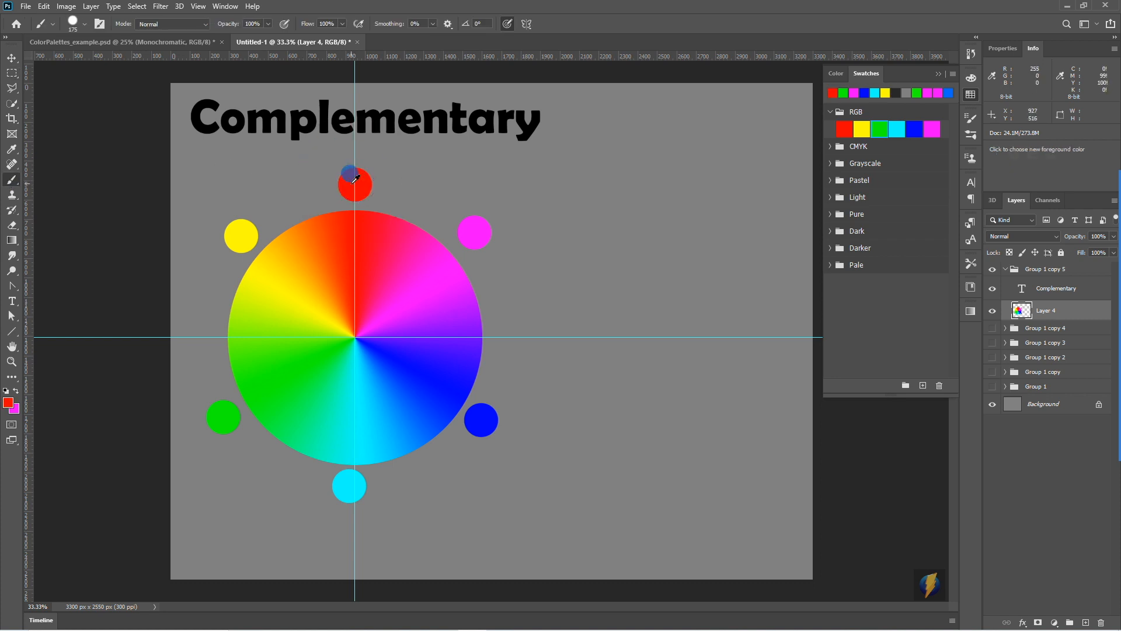
pyautogui.moveTo(611, 181); pyautogui.dragTo(628, 176)
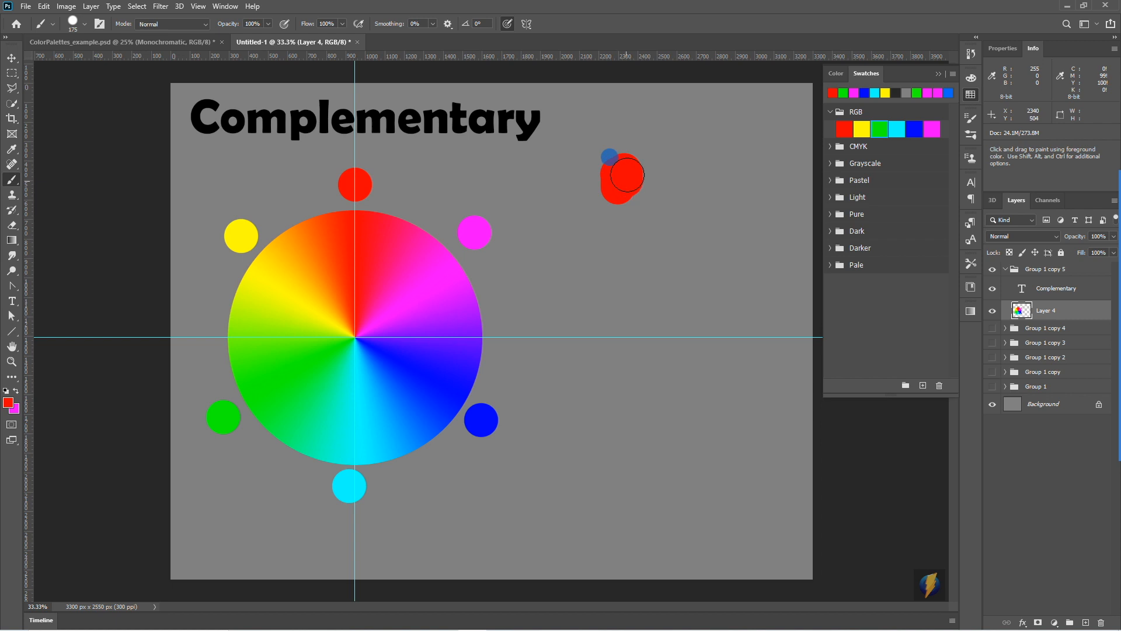
pyautogui.keyDown('alt'); pyautogui.click(350, 484); pyautogui.keyUp('alt')
pyautogui.moveTo(658, 176); pyautogui.dragTo(670, 183)
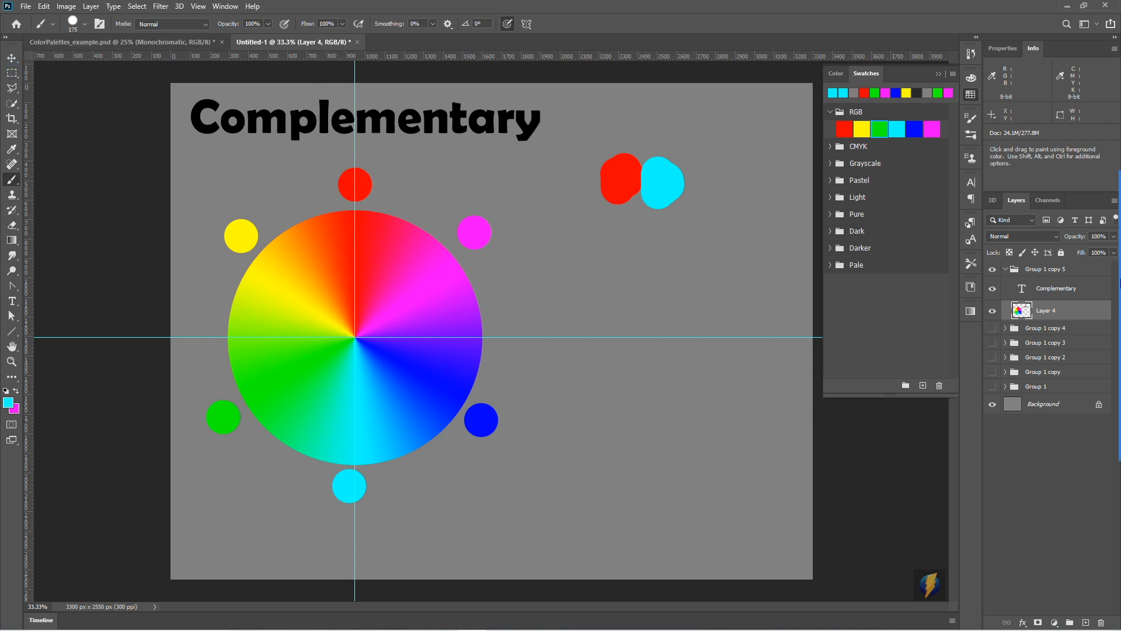
pyautogui.click(1096, 346)
pyautogui.moveTo(671, 275)
pyautogui.mouseDown()
pyautogui.moveTo(606, 220)
pyautogui.moveTo(668, 212)
pyautogui.moveTo(615, 204)
pyautogui.moveTo(660, 212)
pyautogui.mouseUp()
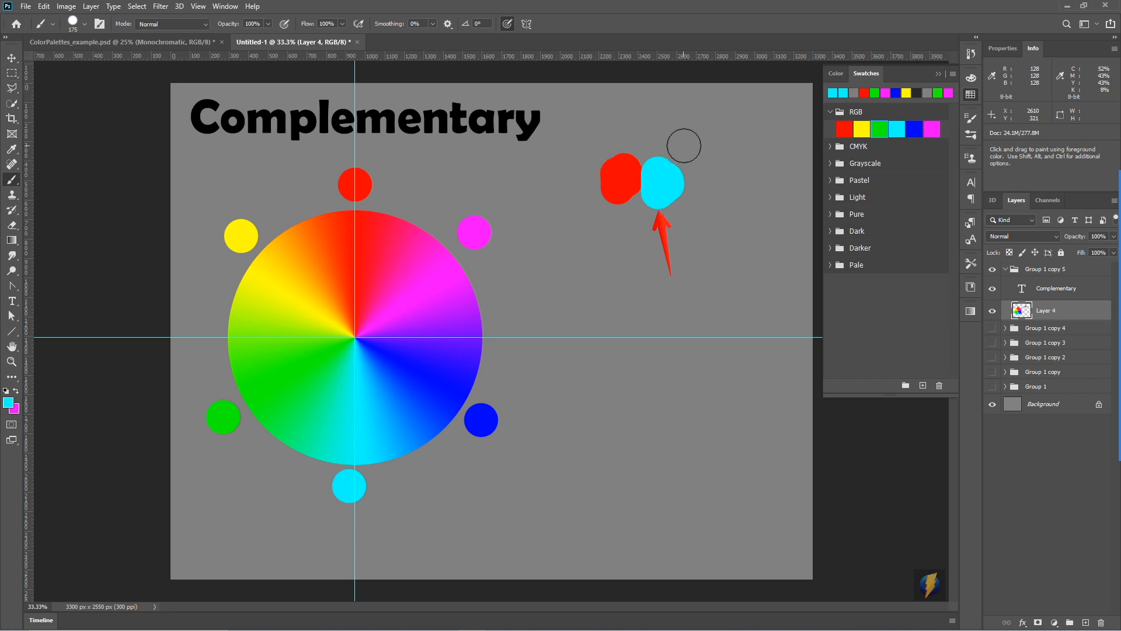
# - Select the cyan patch, preview a Hue/Saturation adjustment with the lightness at -63, and cancel it before deselecting
pyautogui.click(13, 74)
pyautogui.moveTo(695, 149); pyautogui.dragTo(641, 222)
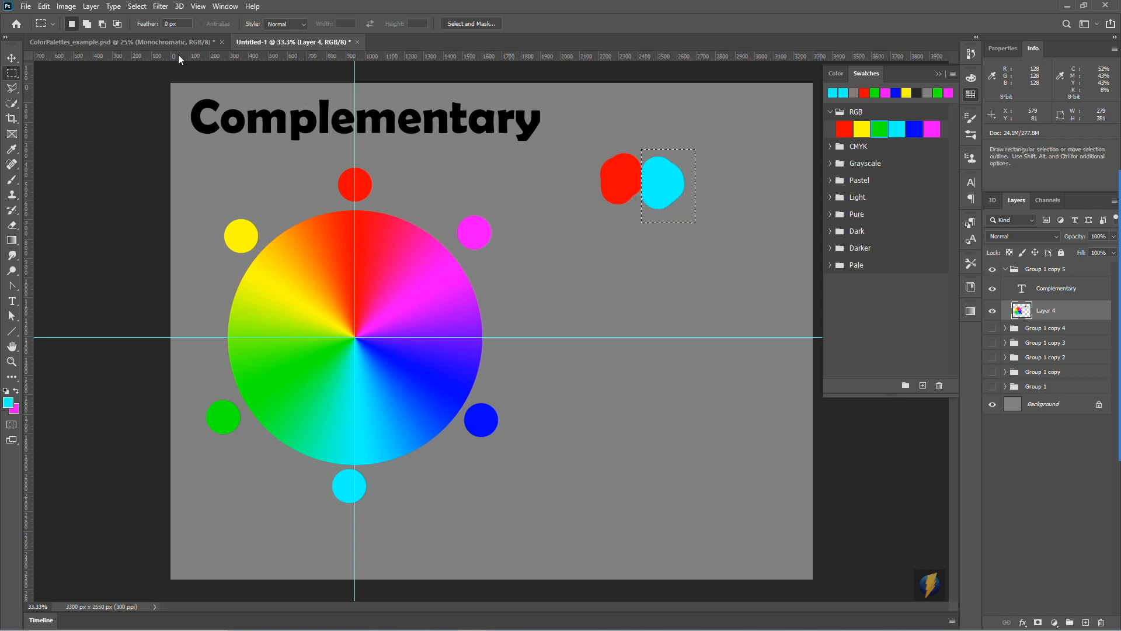
pyautogui.click(65, 7)
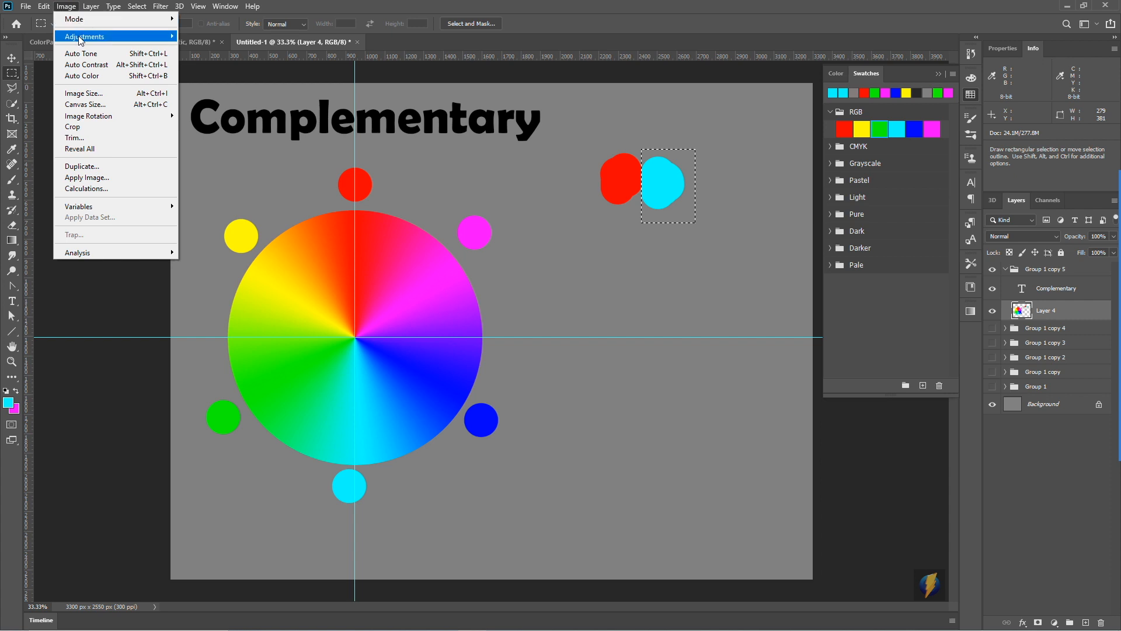
pyautogui.moveTo(81, 37)
pyautogui.click(243, 98)
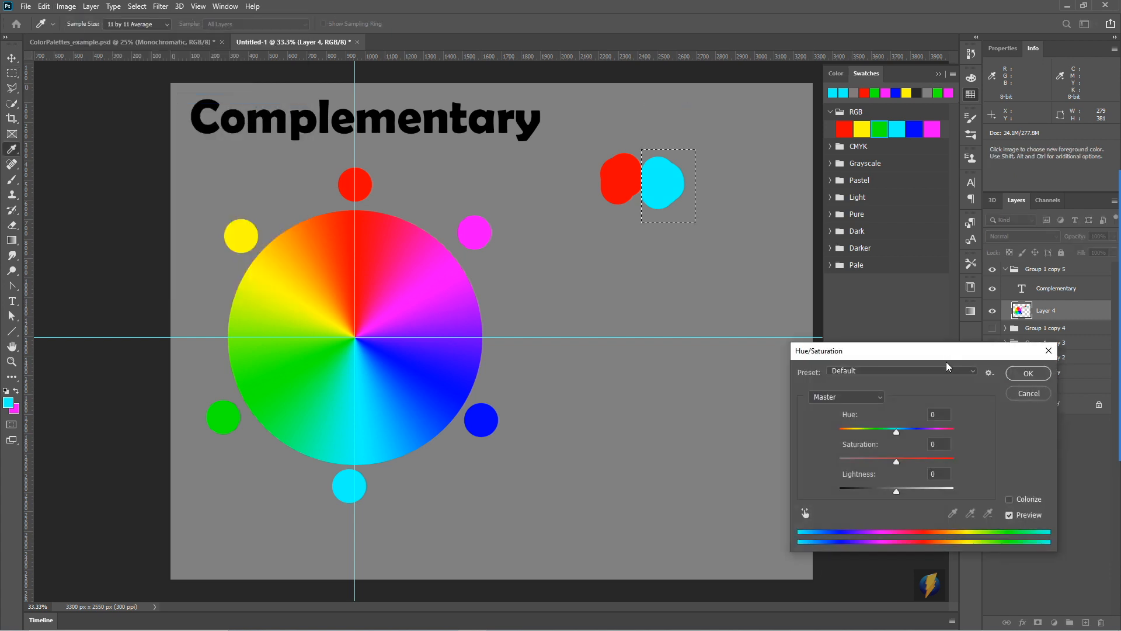
pyautogui.moveTo(896, 496); pyautogui.dragTo(860, 496)
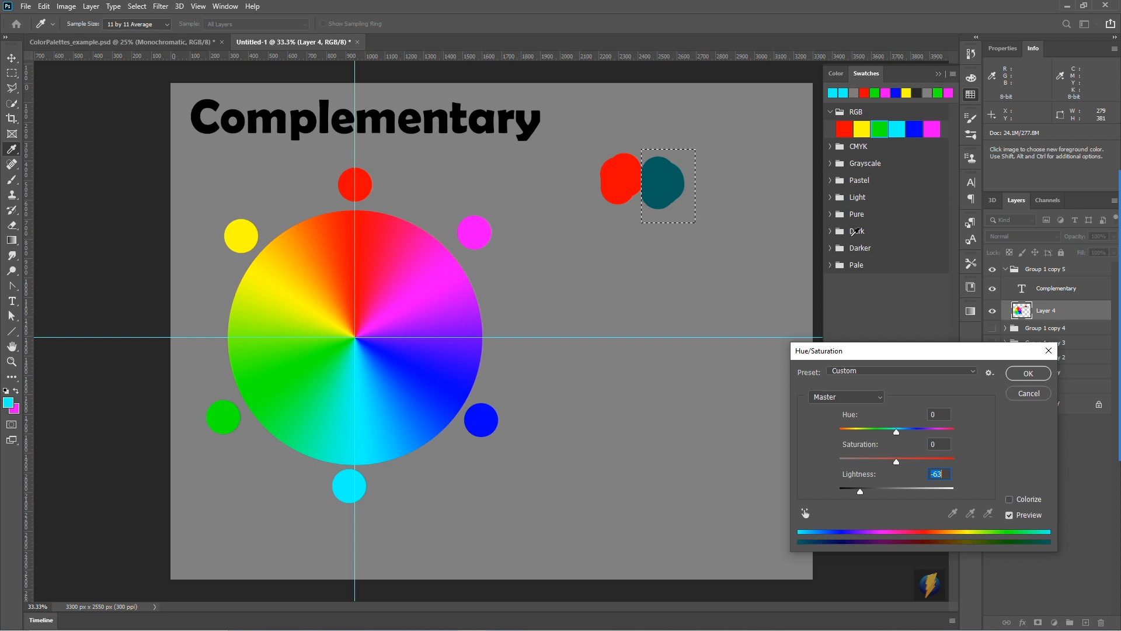
pyautogui.click(1029, 393)
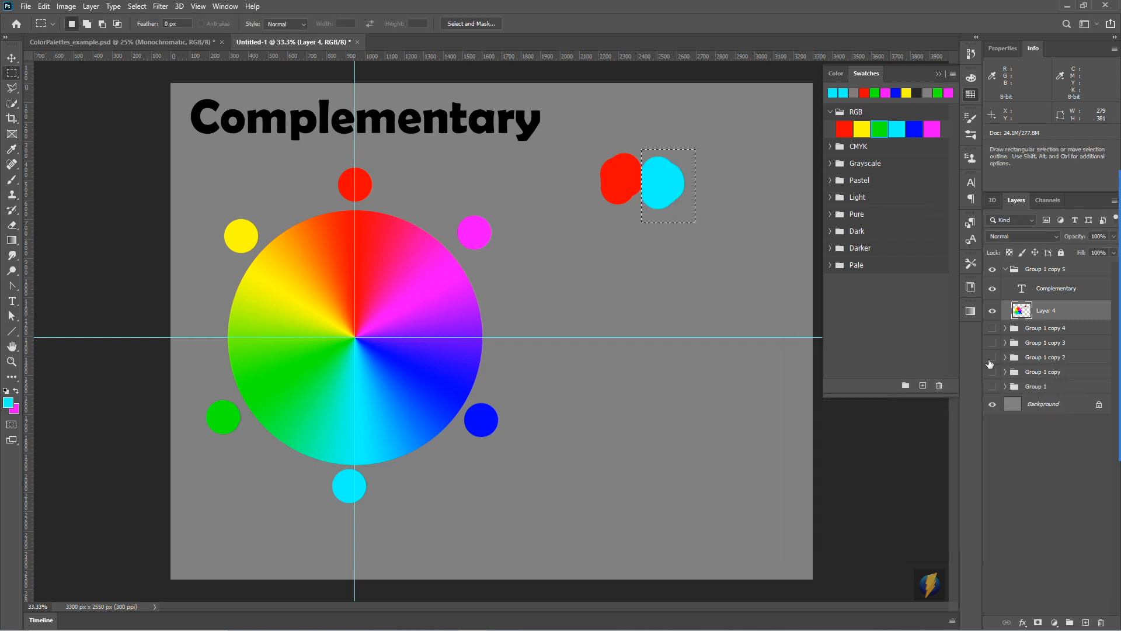
pyautogui.hotkey('ctrl', 'd')
# - Sample the averaged greyish colour where the red and cyan patches meet and brush a spot of it over their boundary
pyautogui.click(12, 181)
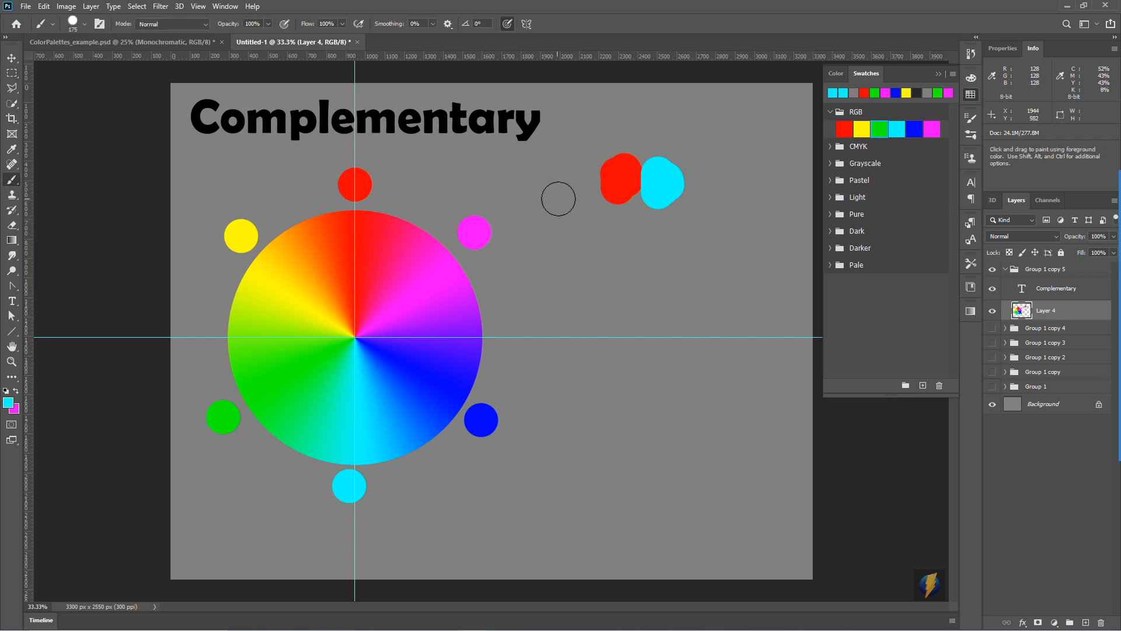
pyautogui.press('alt')
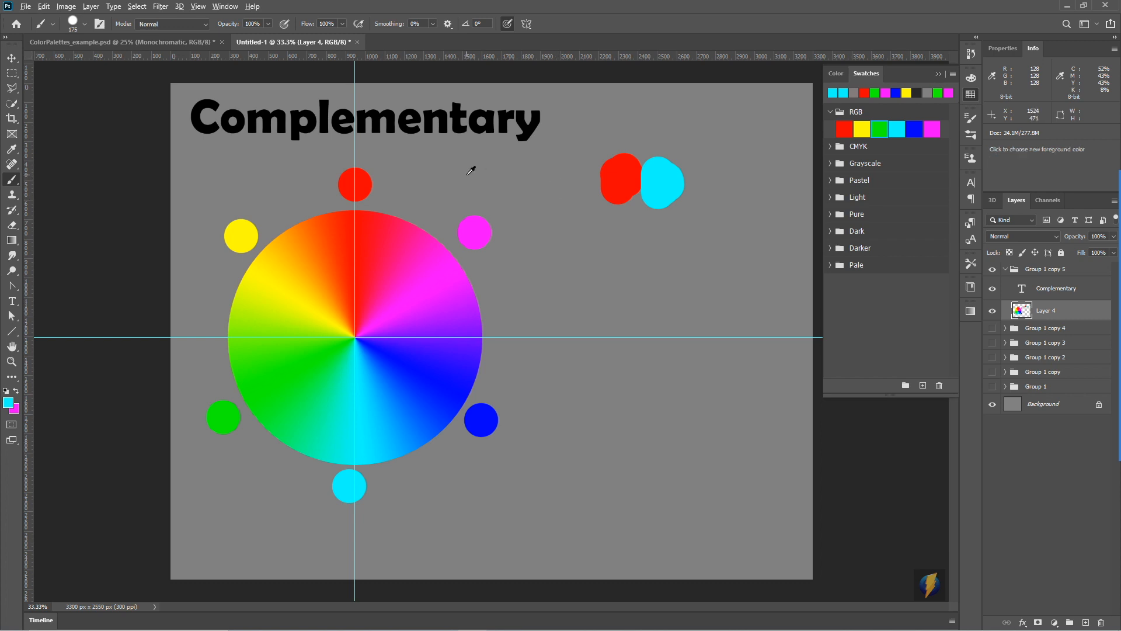
pyautogui.keyDown('alt'); pyautogui.click(646, 172); pyautogui.keyUp('alt')
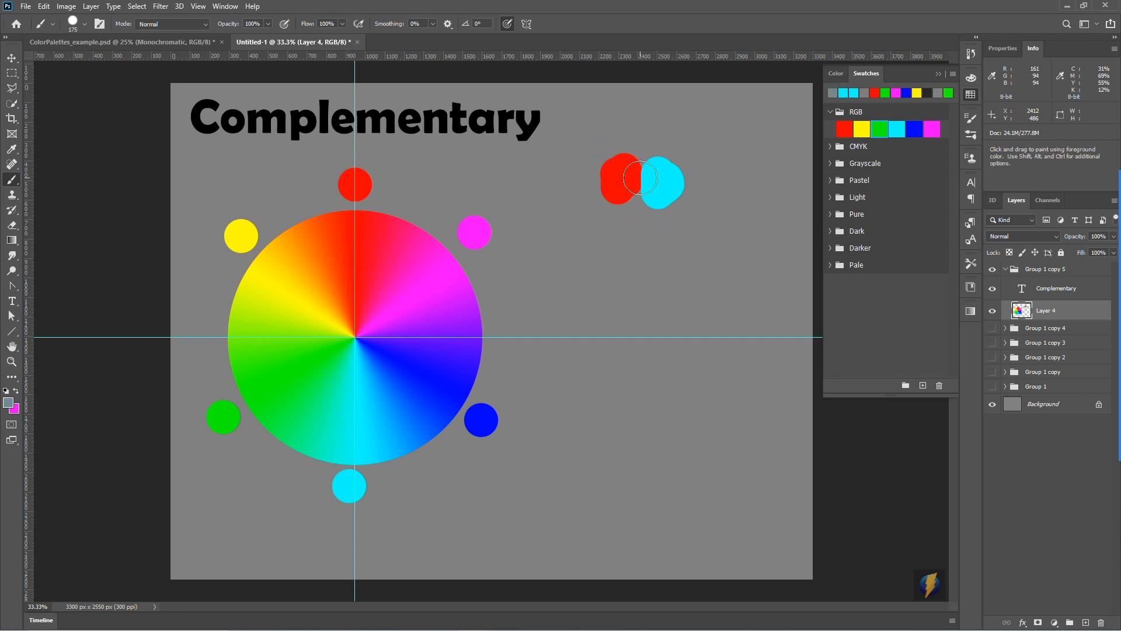
pyautogui.click(640, 178)
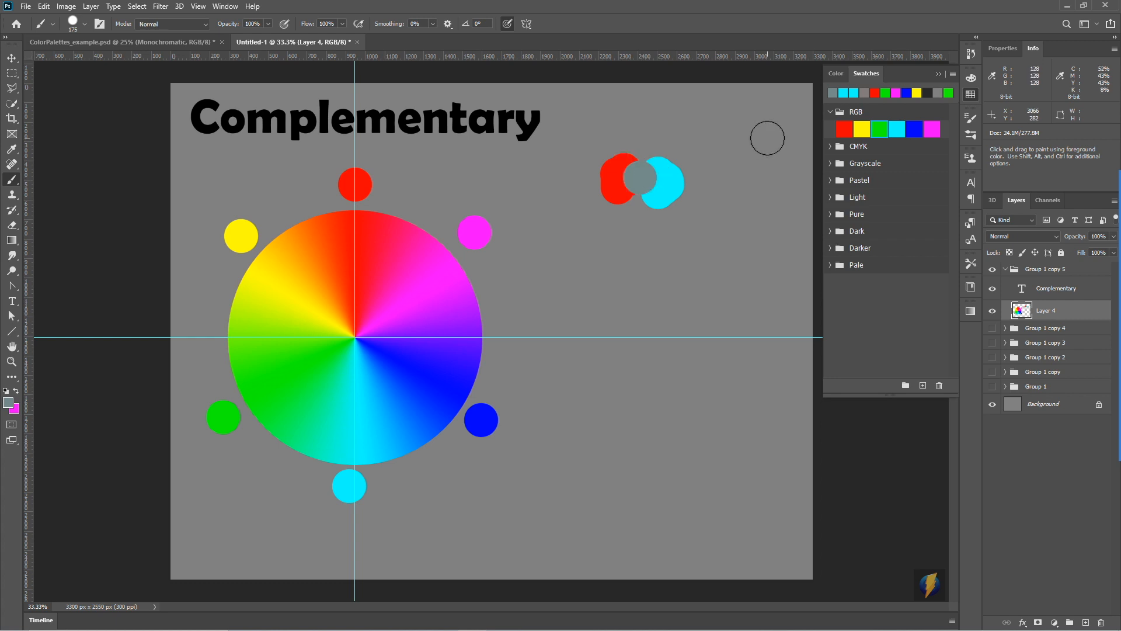
pyautogui.moveTo(636, 183)
pyautogui.mouseDown()
pyautogui.moveTo(728, 175)
pyautogui.moveTo(641, 180)
pyautogui.moveTo(645, 167)
pyautogui.mouseUp()
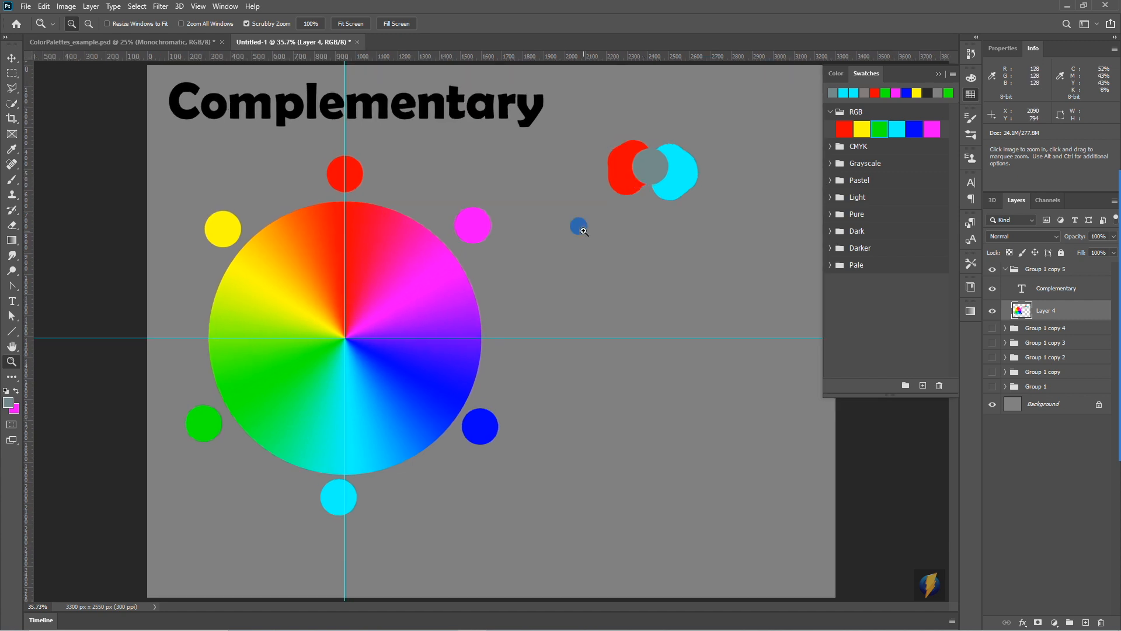
pyautogui.click(595, 247)
pyautogui.keyDown('alt'); pyautogui.click(597, 251); pyautogui.keyUp('alt')
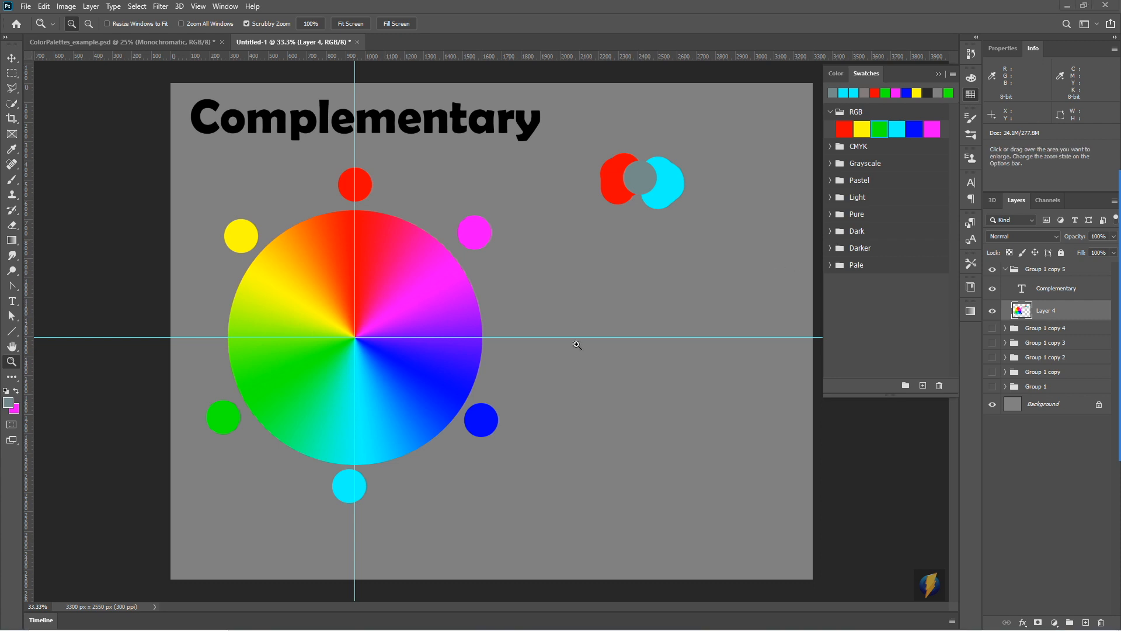
# - Select a strip about 1317 by 174 px below the colour patches and choose the foreground-to-background preset for the Gradient tool
pyautogui.click(12, 72)
pyautogui.moveTo(535, 239); pyautogui.dragTo(791, 273)
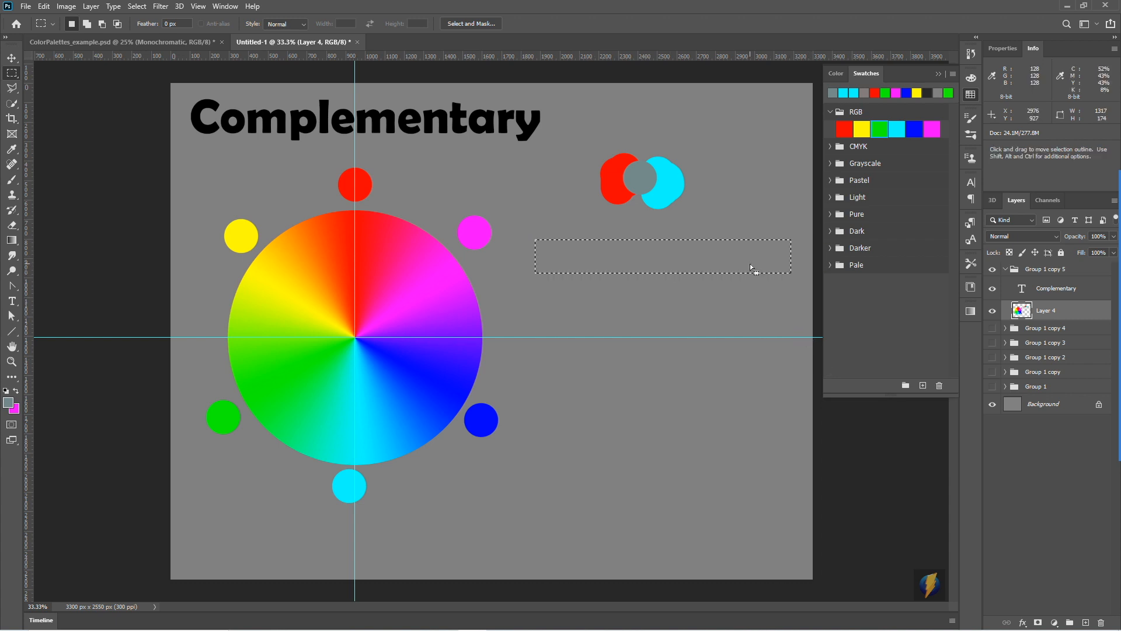
pyautogui.click(12, 243)
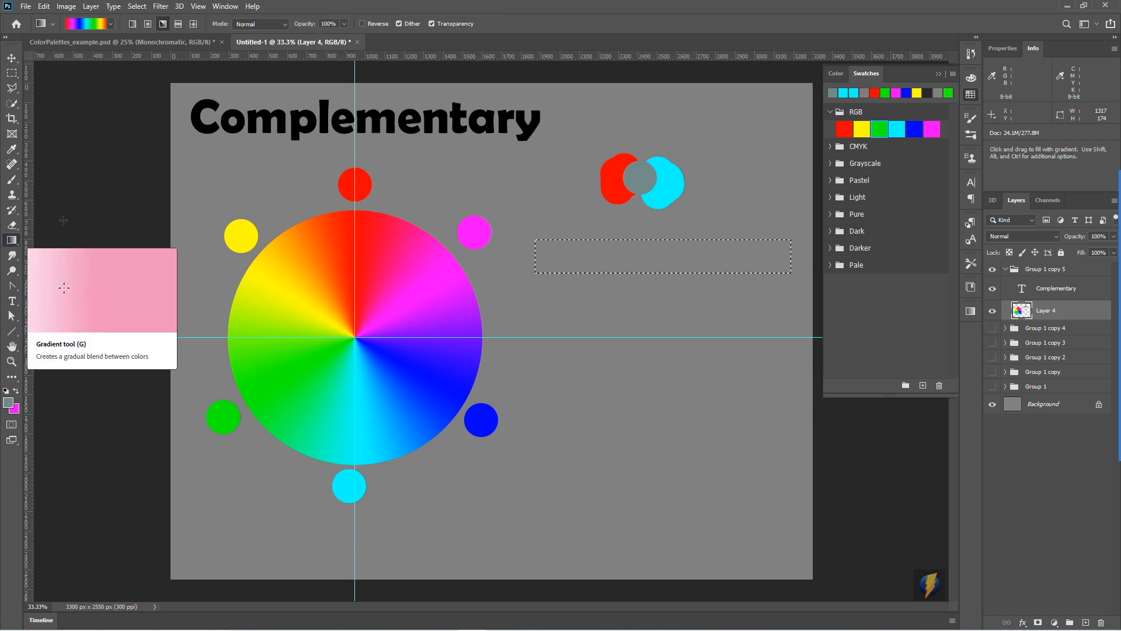
pyautogui.click(111, 27)
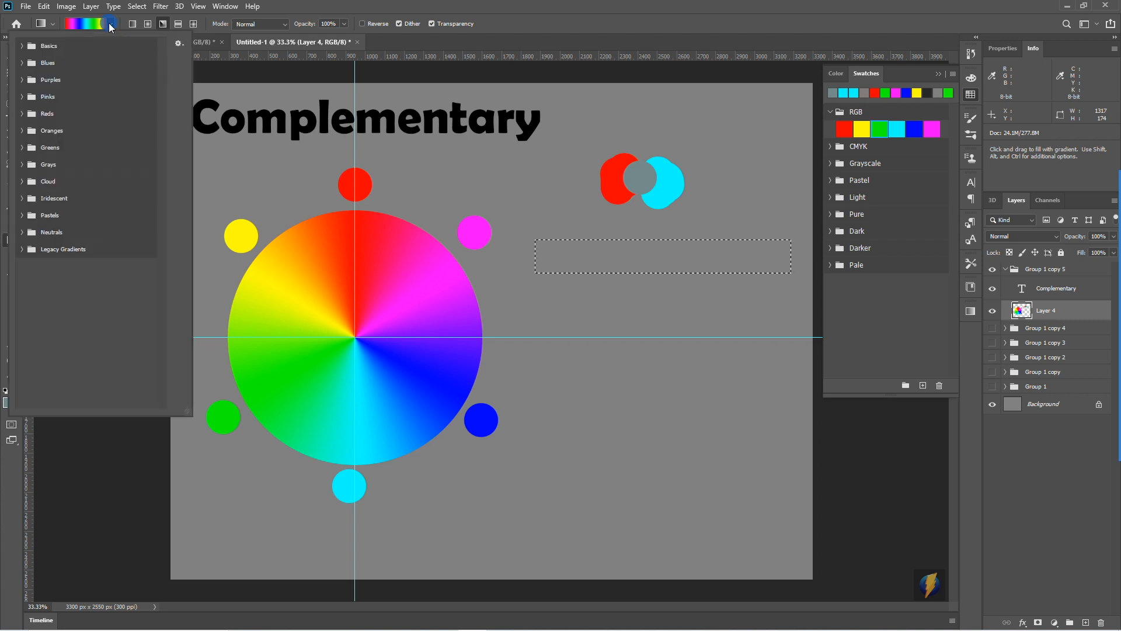
pyautogui.click(22, 46)
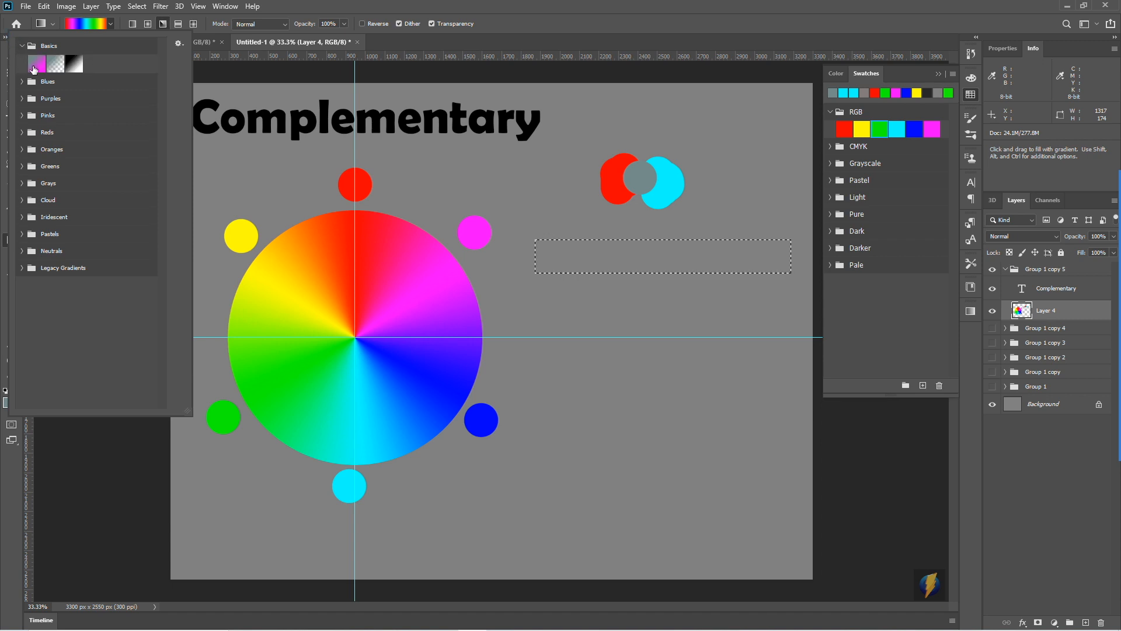
pyautogui.click(37, 63)
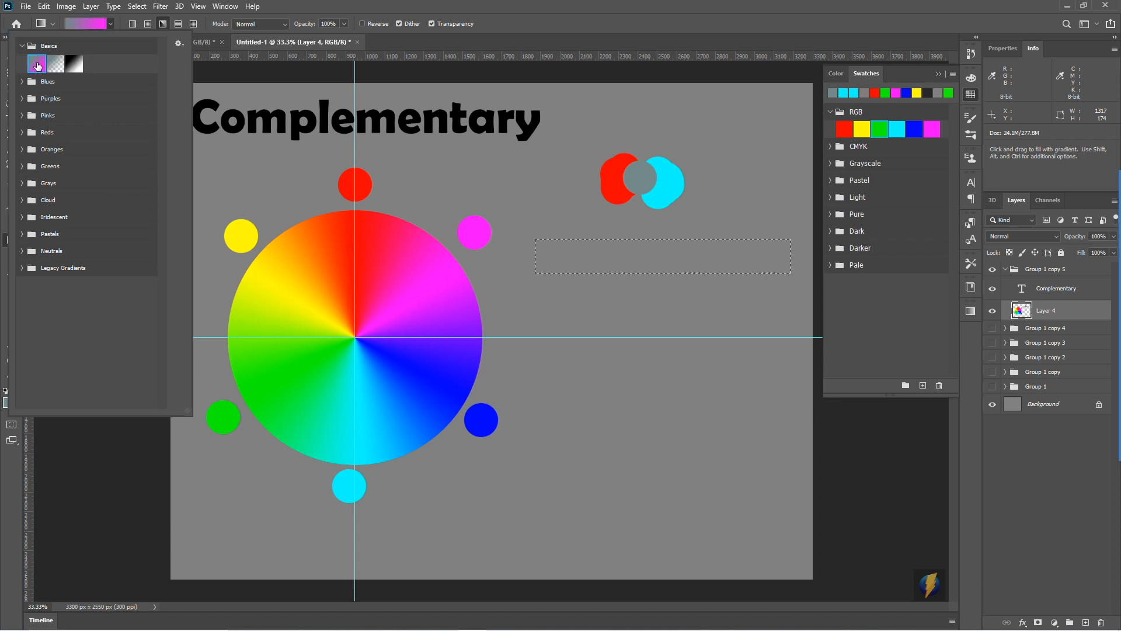
pyautogui.doubleClick(41, 63)
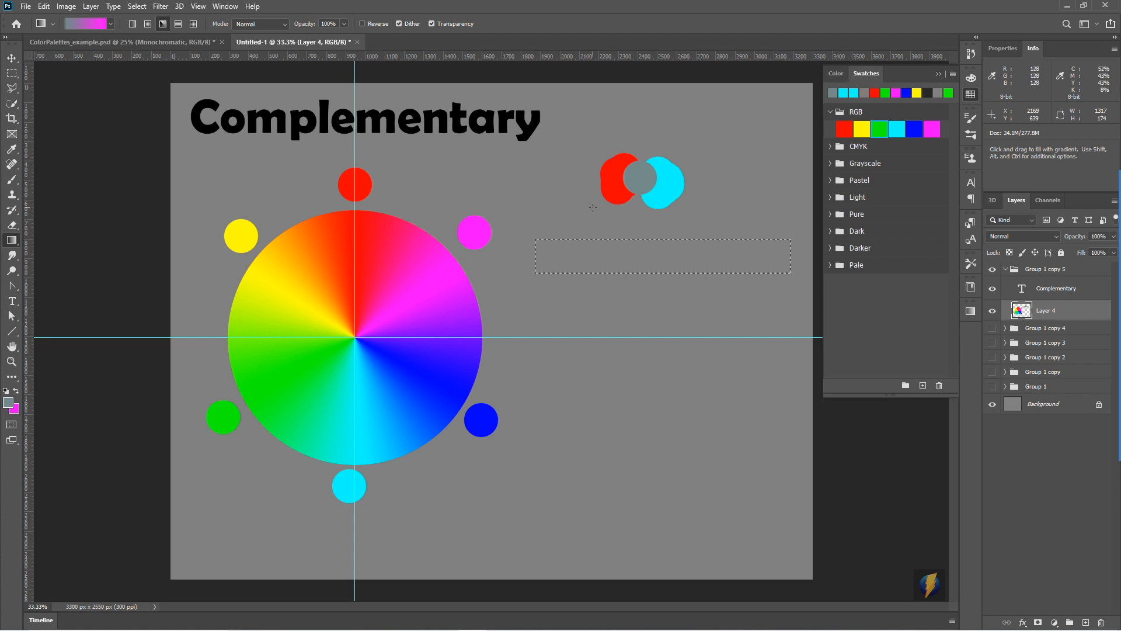
# - Set the foreground colour to the red patch's ff0000 and the background colour to the cyan patch's 00ffff by sampling them
pyautogui.click(9, 401)
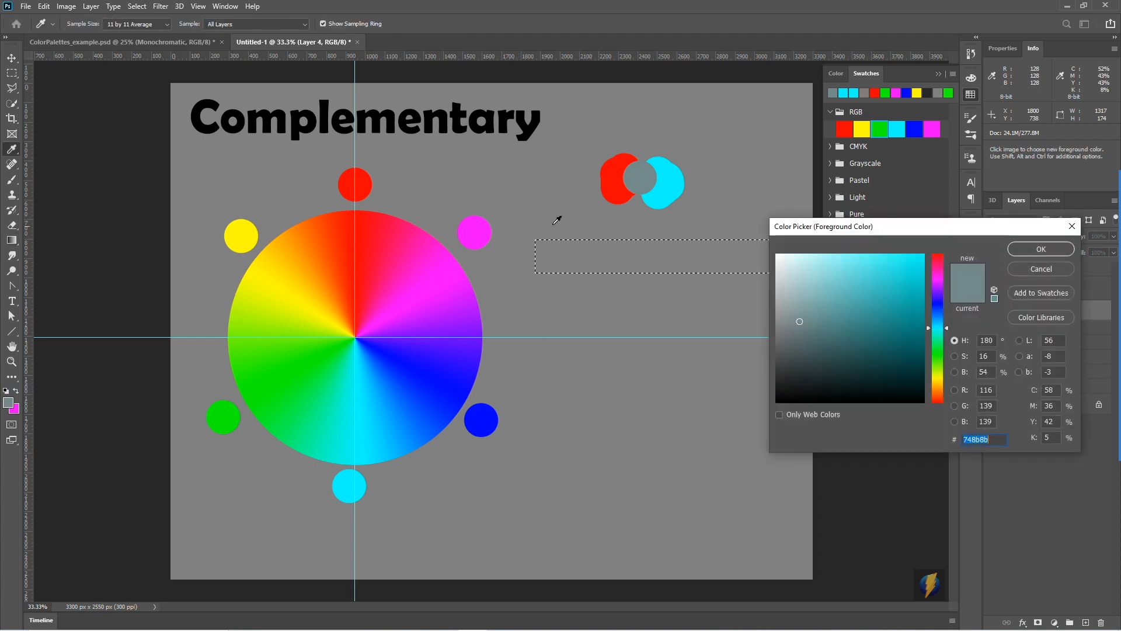
pyautogui.click(608, 181)
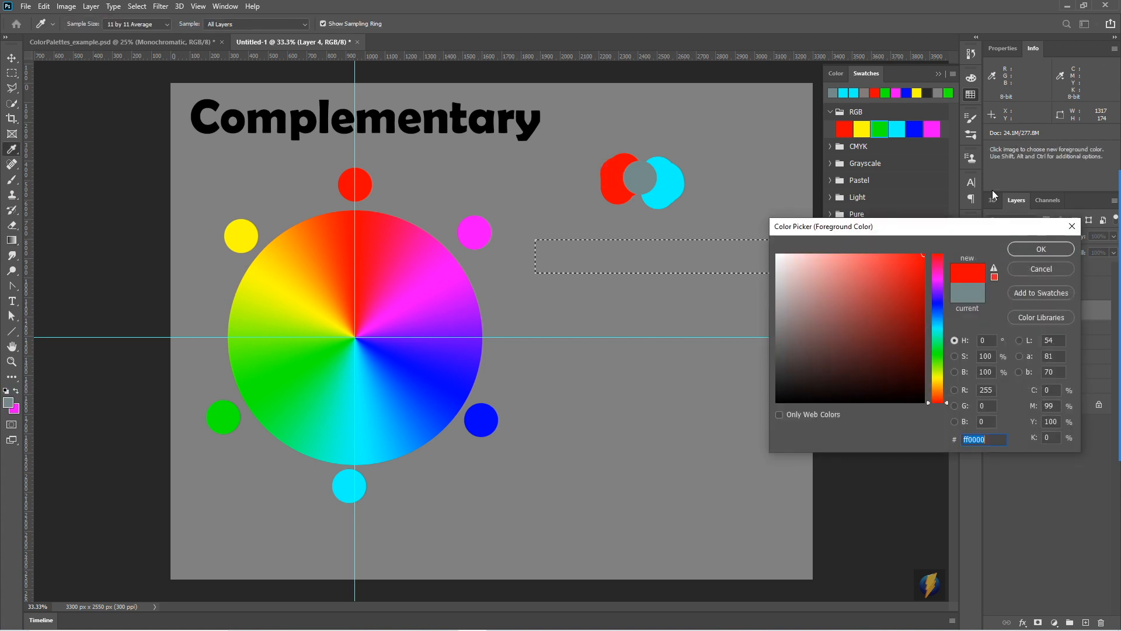
pyautogui.click(1028, 248)
pyautogui.click(13, 407)
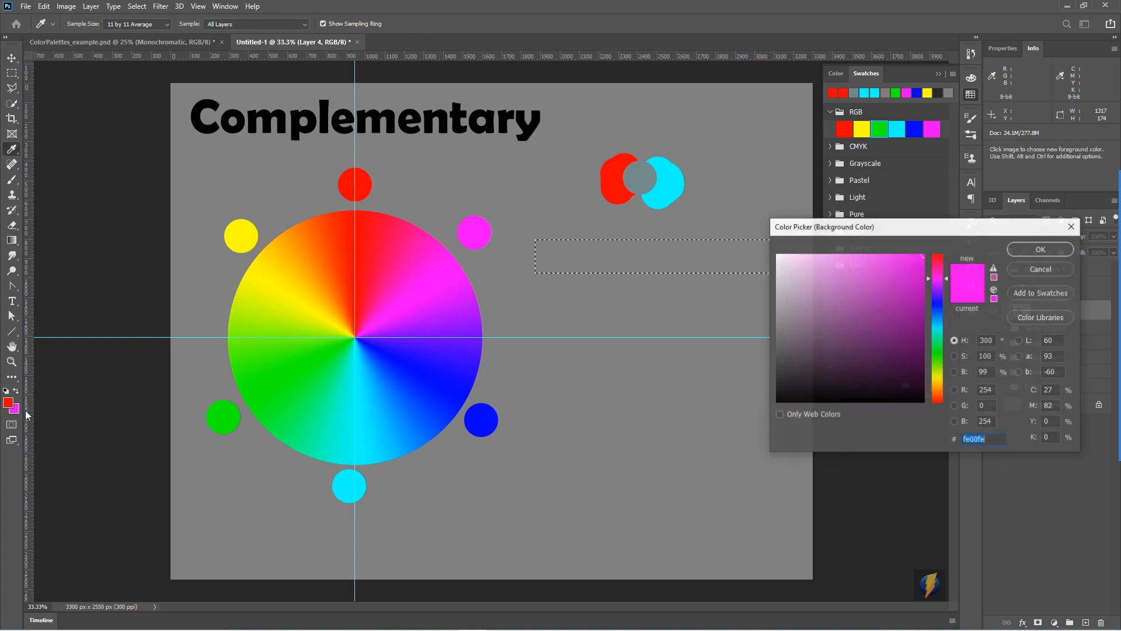
pyautogui.click(672, 177)
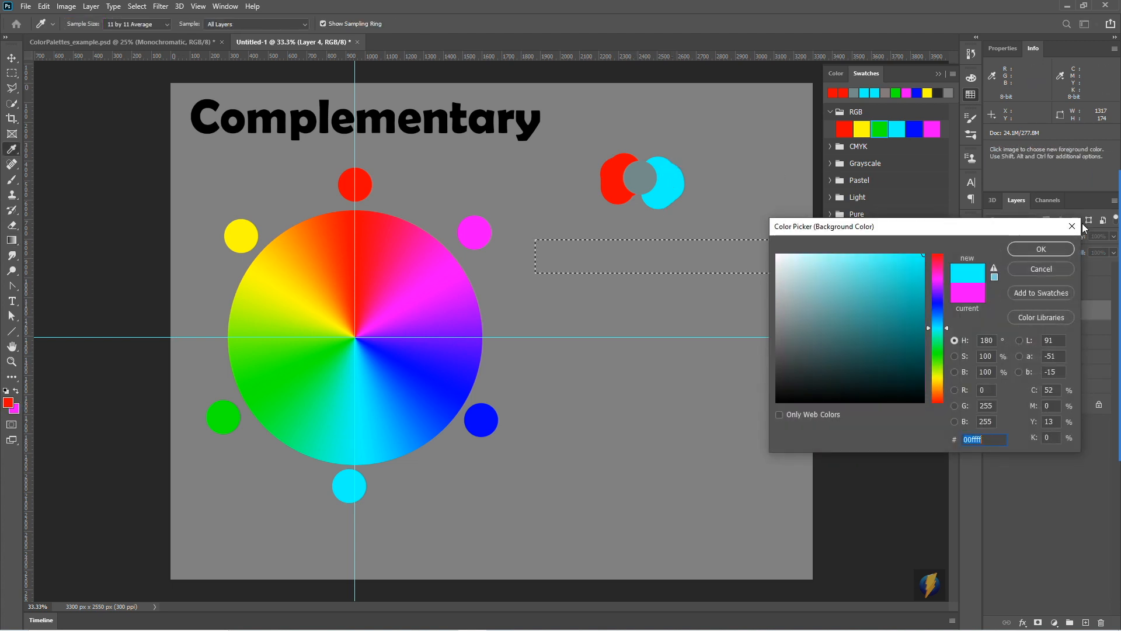
pyautogui.click(1051, 248)
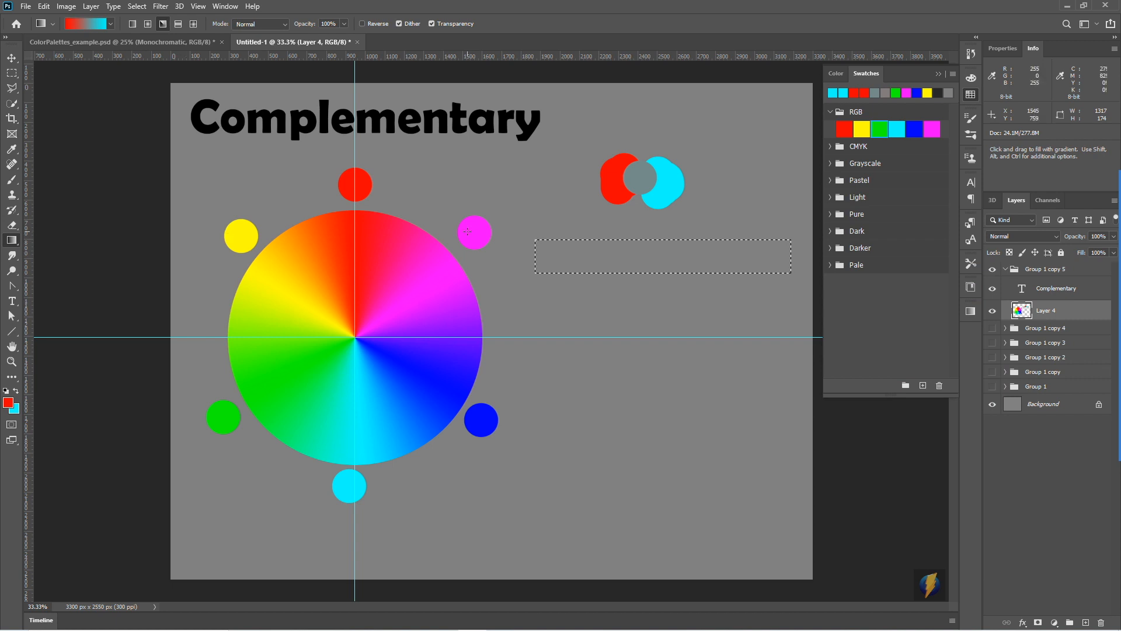
# - Fill the selected strip with a linear gradient running from red to cyan across its full length
pyautogui.click(132, 24)
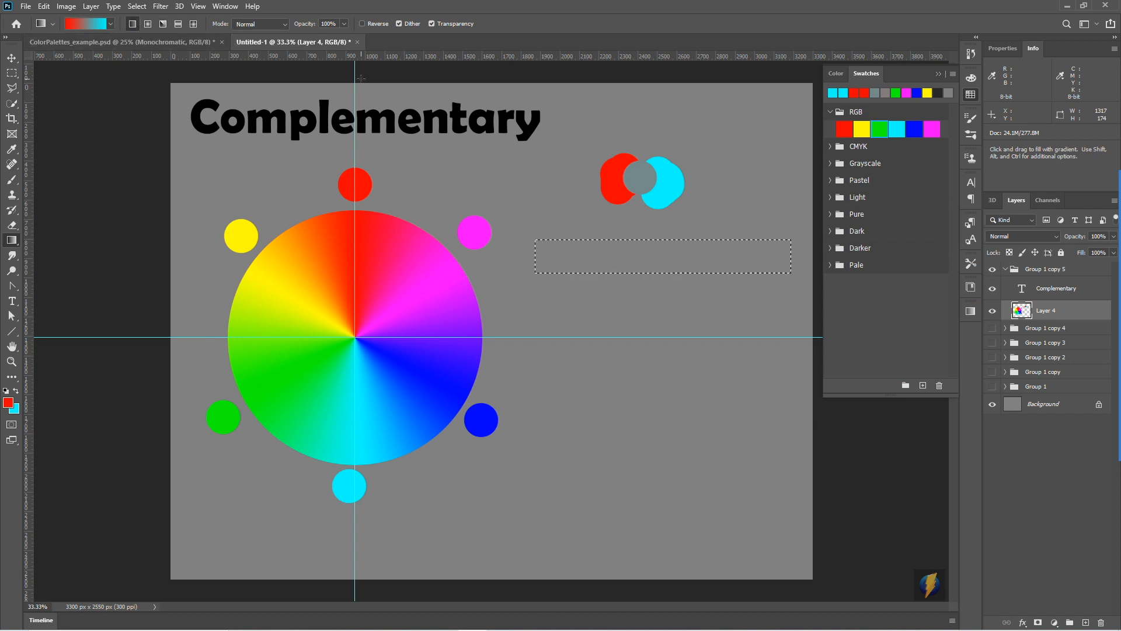
pyautogui.moveTo(542, 255); pyautogui.dragTo(589, 255)
pyautogui.moveTo(766, 260); pyautogui.dragTo(783, 264)
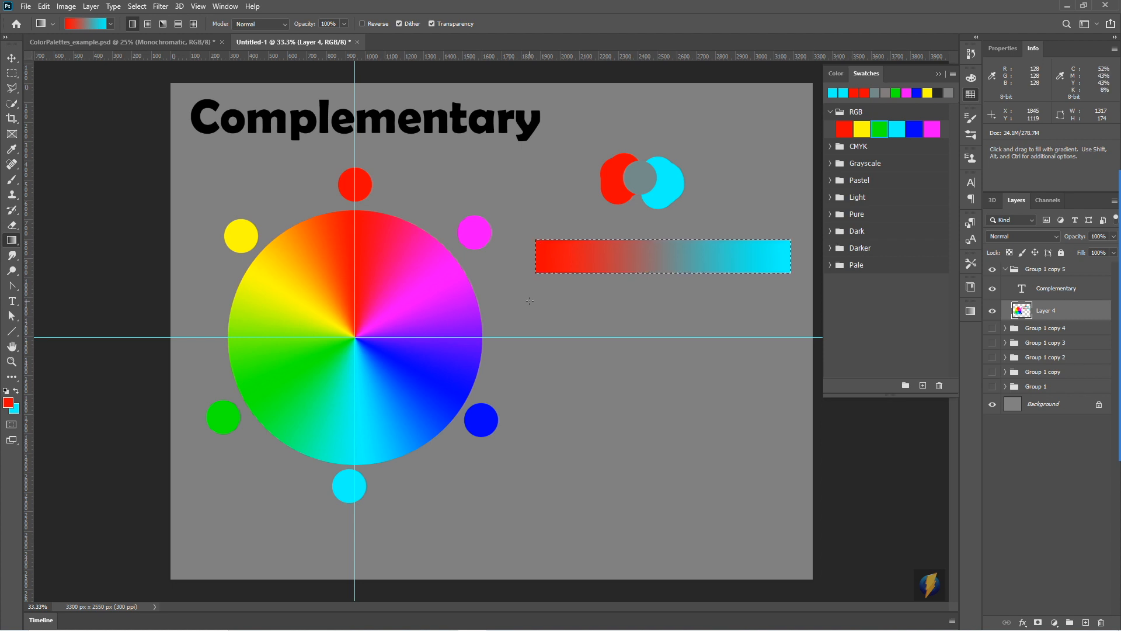
# - Collapse the swatches and examine the gradient strip's red and cyan ends by sampling both in the foreground Color Picker
pyautogui.click(12, 361)
pyautogui.moveTo(659, 258); pyautogui.dragTo(706, 243)
pyautogui.click(939, 74)
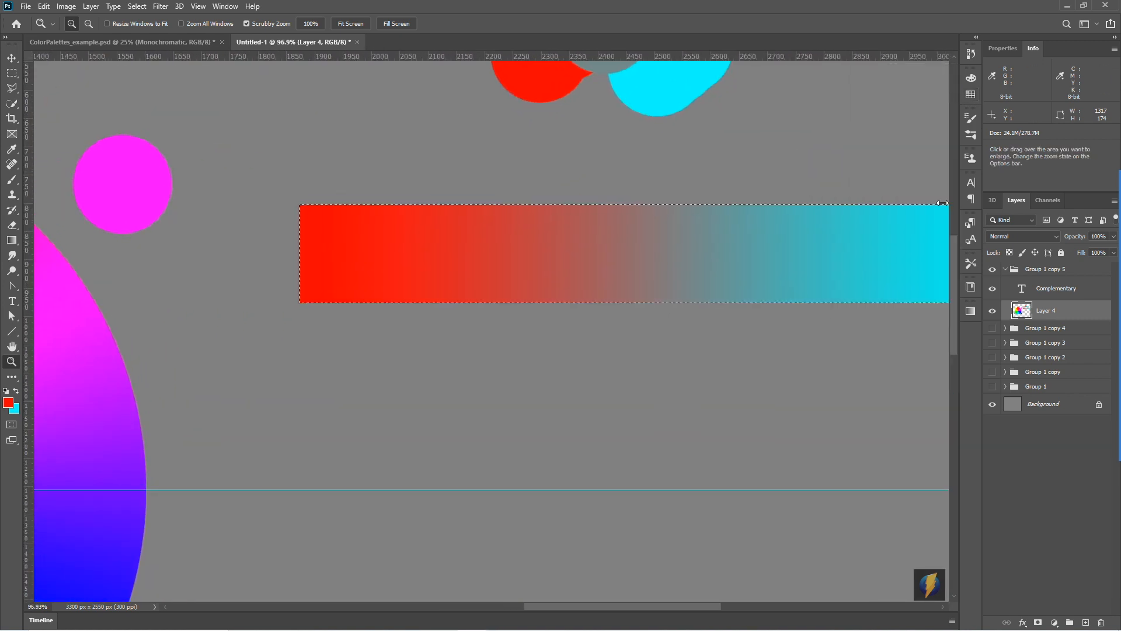
pyautogui.moveTo(733, 330); pyautogui.dragTo(543, 370)
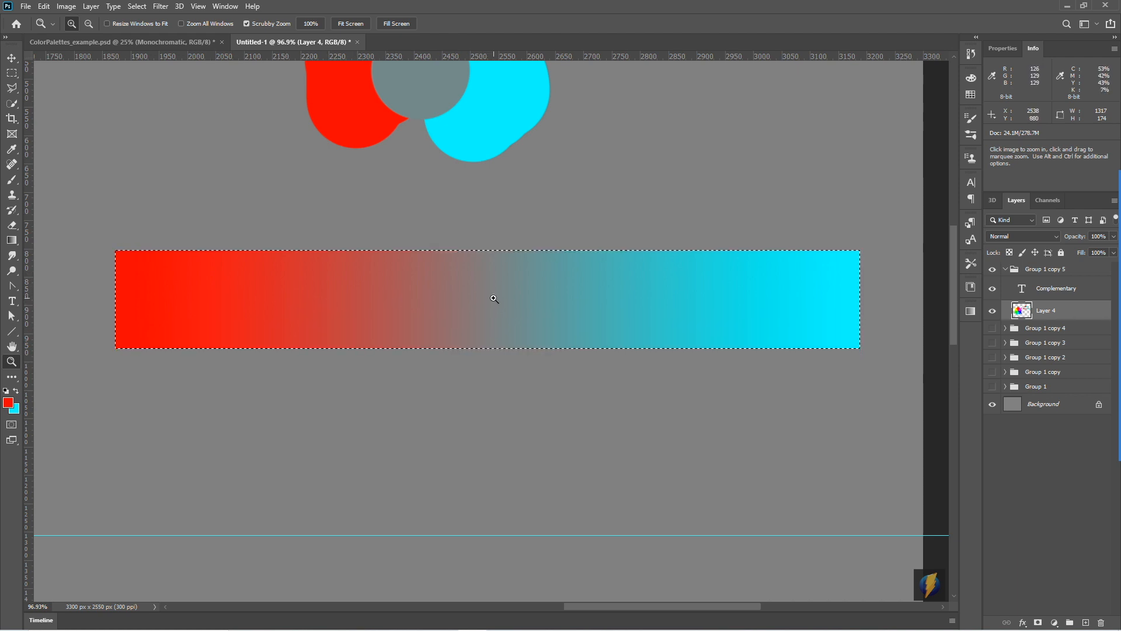
pyautogui.press('i')
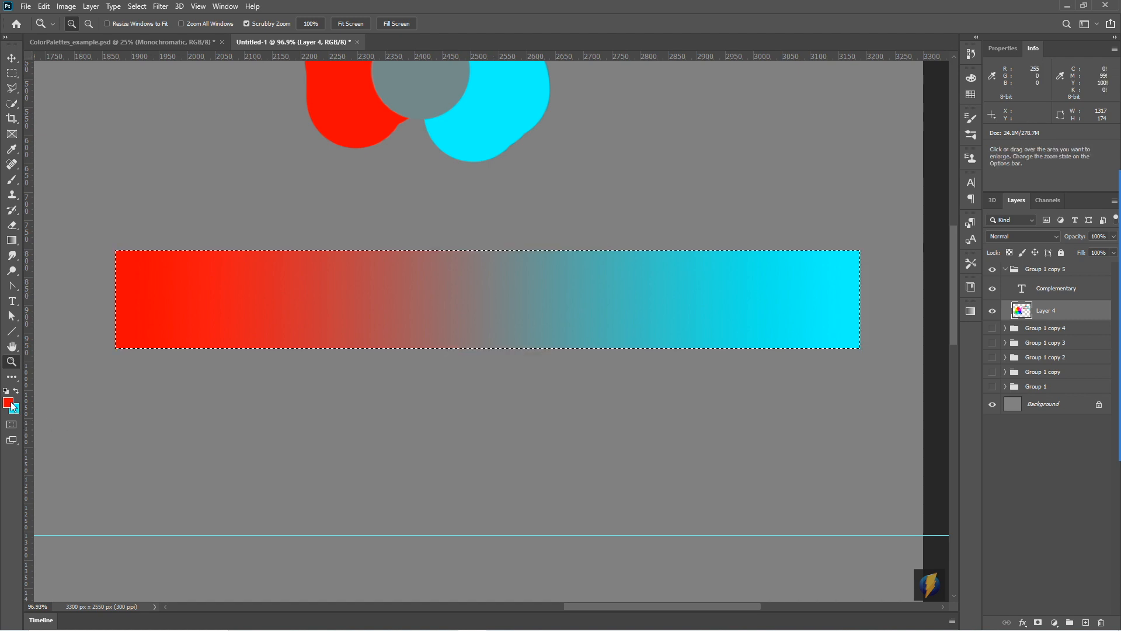
pyautogui.click(10, 402)
pyautogui.moveTo(819, 227); pyautogui.dragTo(699, 389)
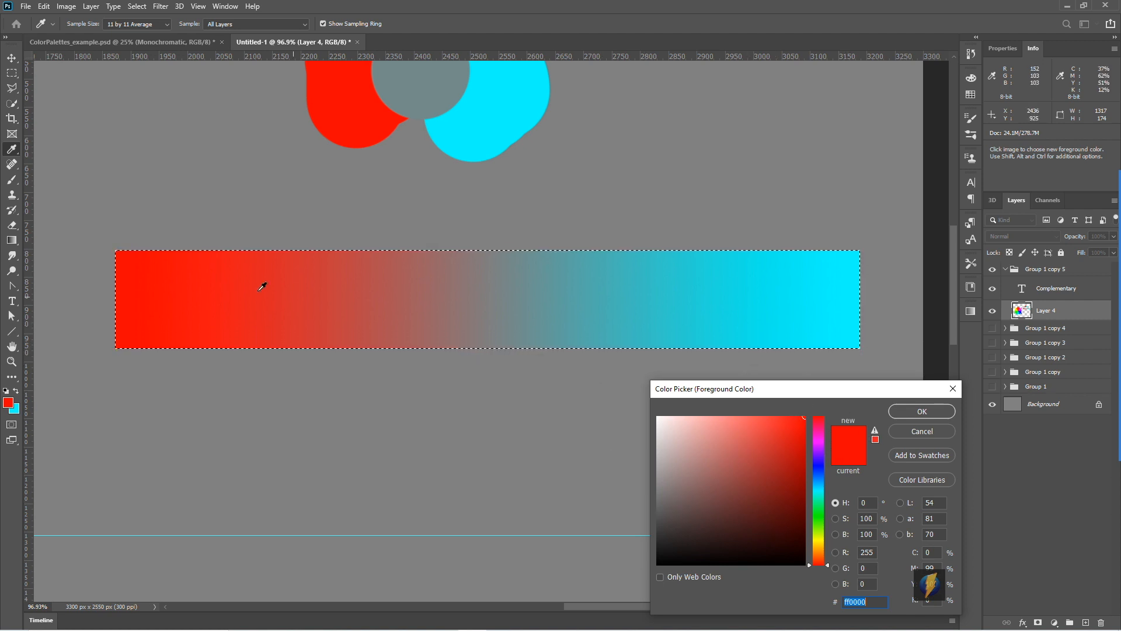
pyautogui.click(129, 288)
pyautogui.click(853, 295)
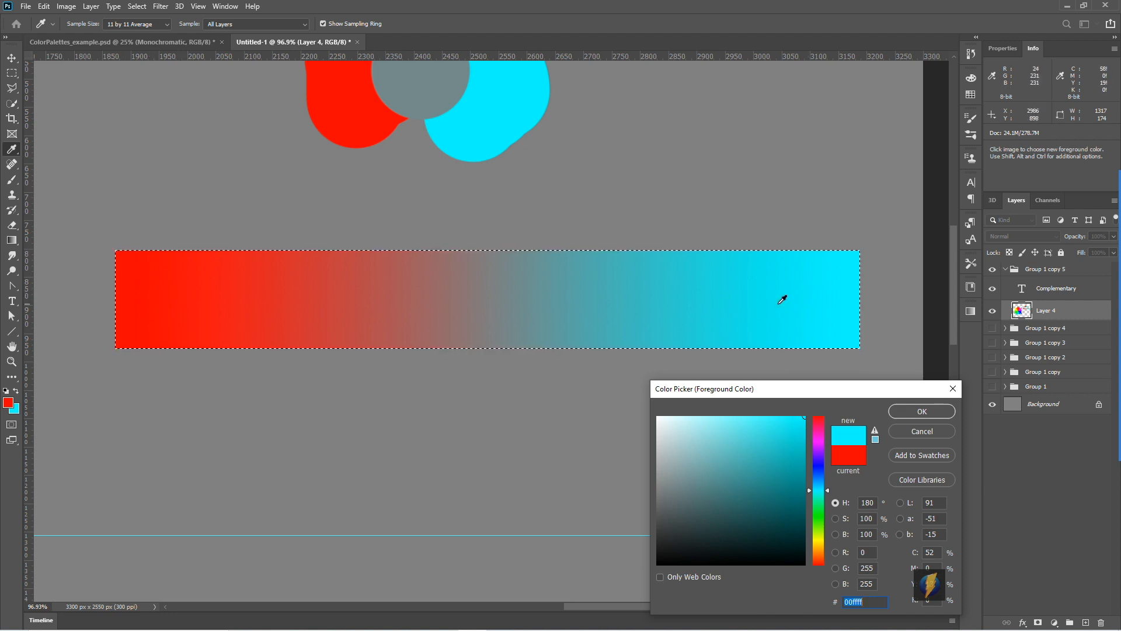
# - Sample successive colours from the strip's cyan end to its middle to examine how saturation and brightness change
pyautogui.click(794, 294)
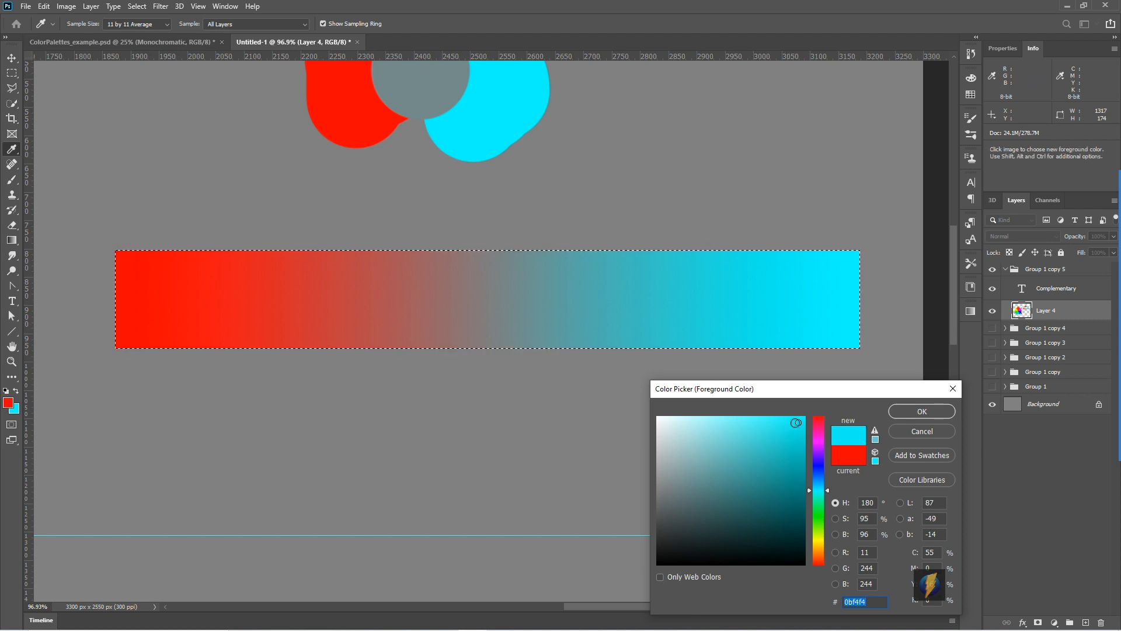
pyautogui.click(737, 296)
pyautogui.click(688, 298)
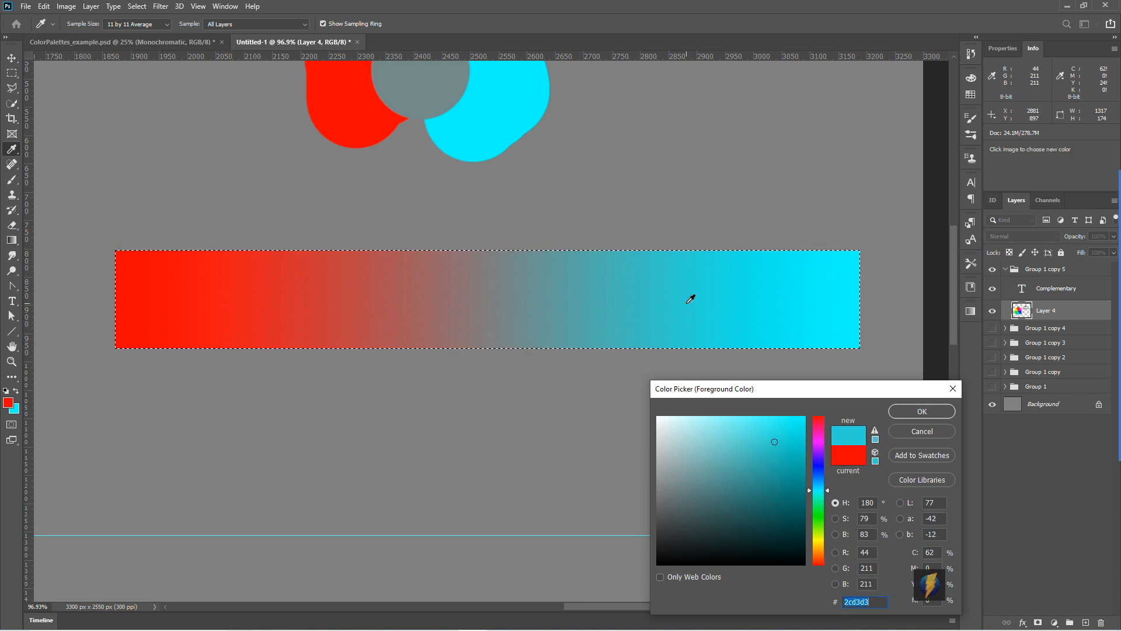
pyautogui.click(625, 298)
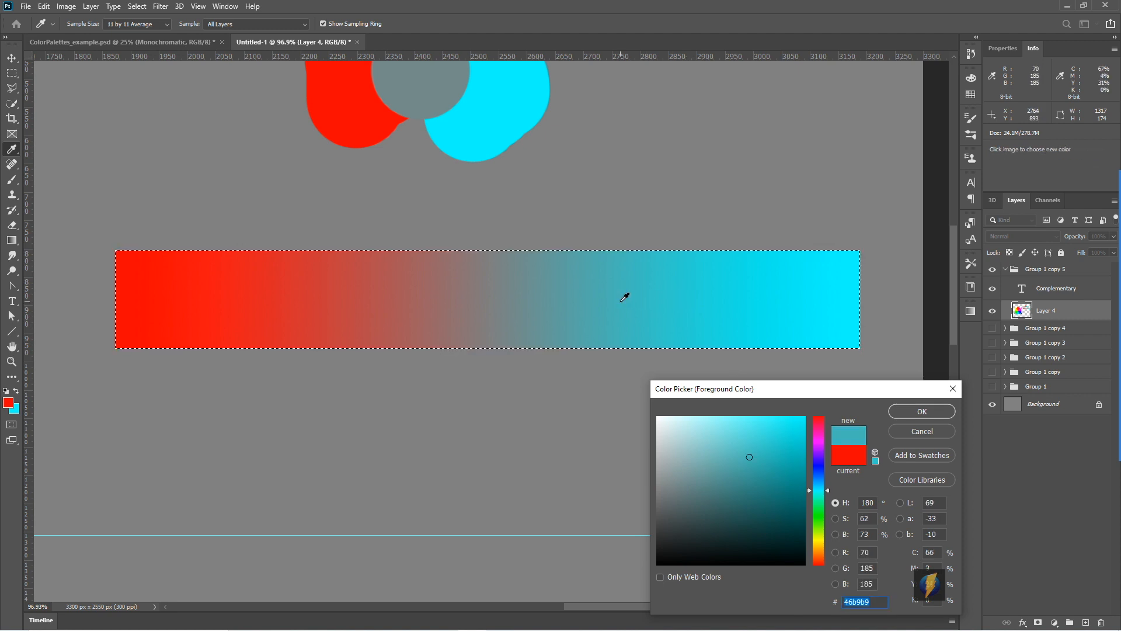
pyautogui.click(569, 299)
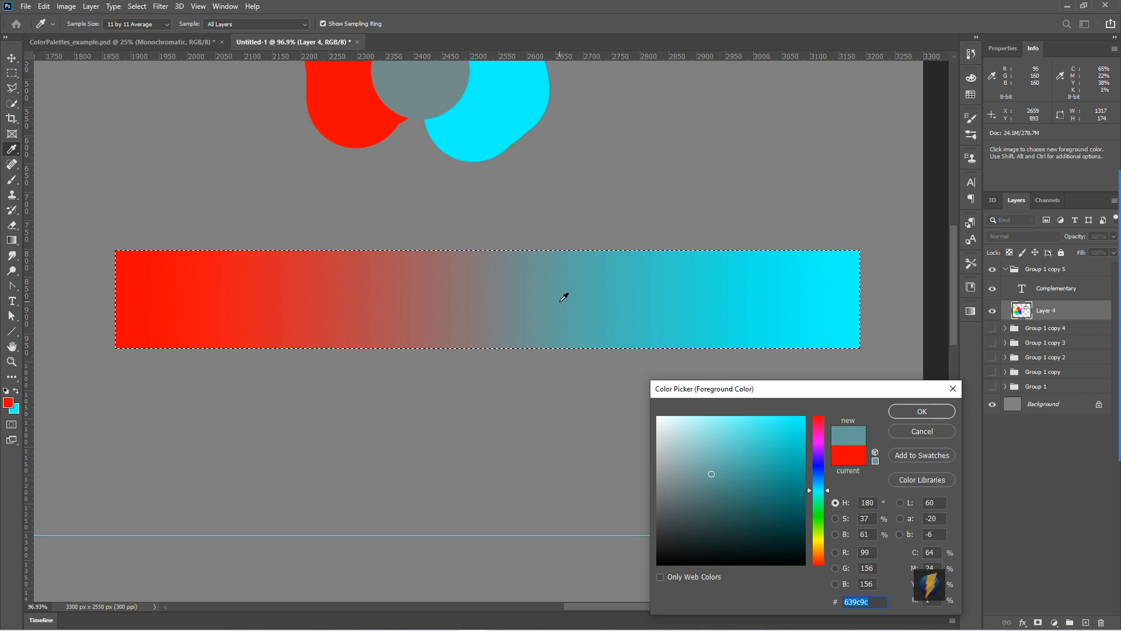
pyautogui.click(503, 295)
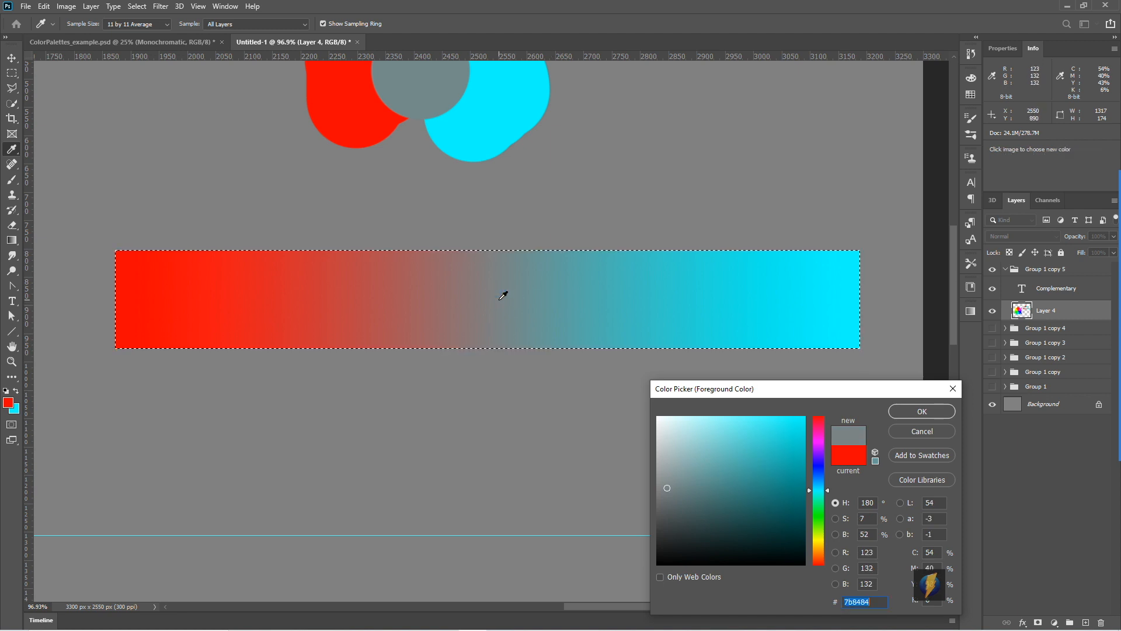
pyautogui.click(484, 291)
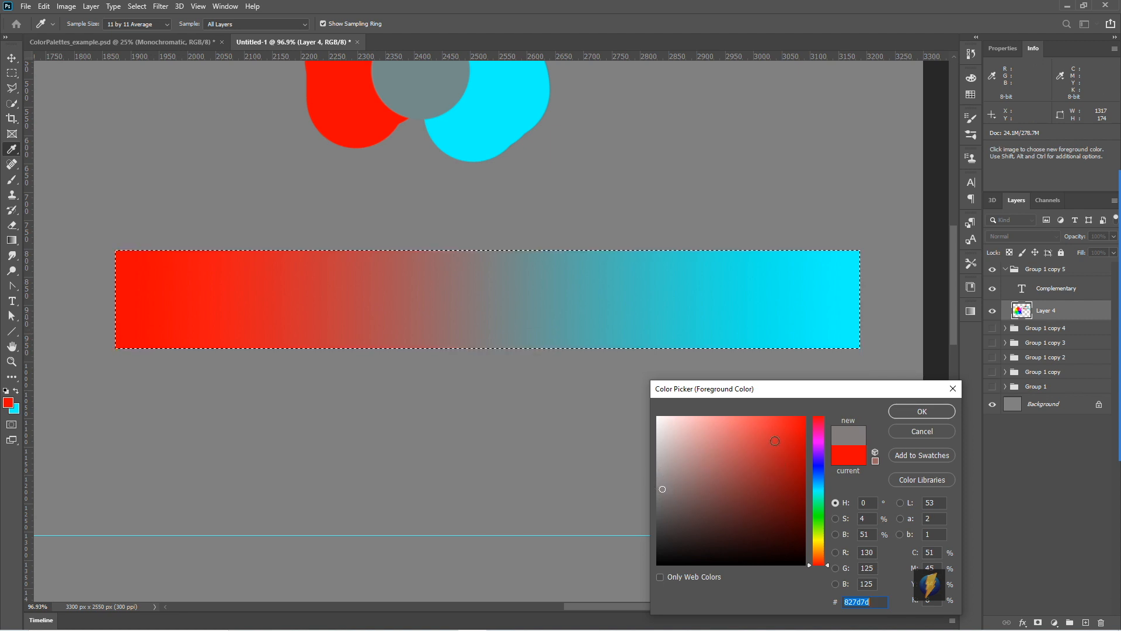
# - Sample successive colours from the strip's middle back to its red end and accept pure red ff0000 as the foreground colour
pyautogui.click(435, 302)
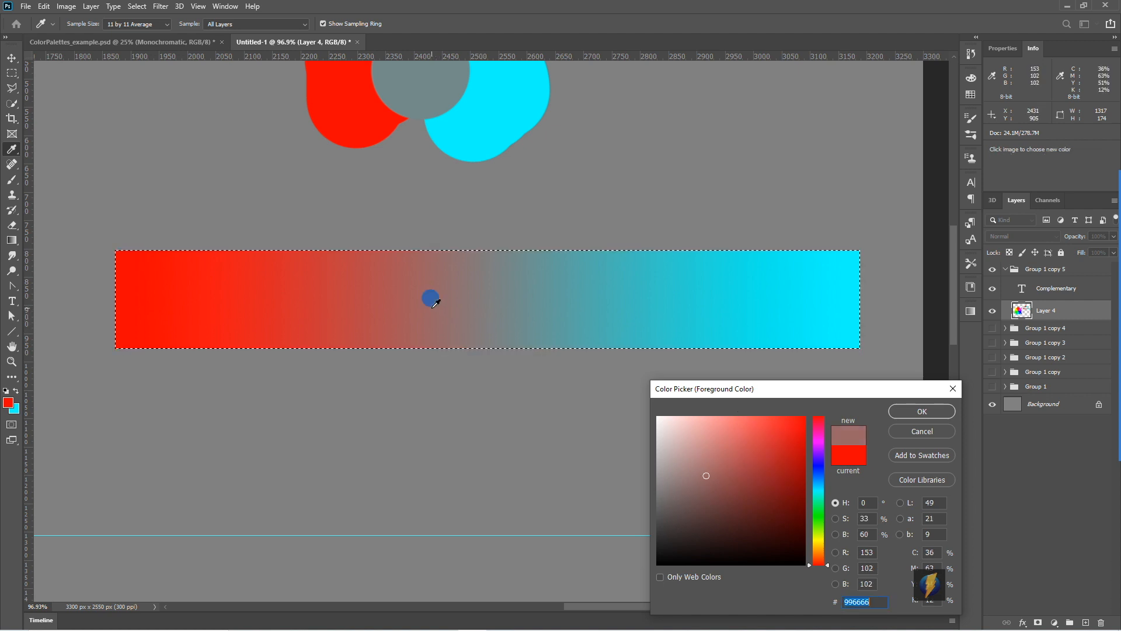
pyautogui.click(398, 303)
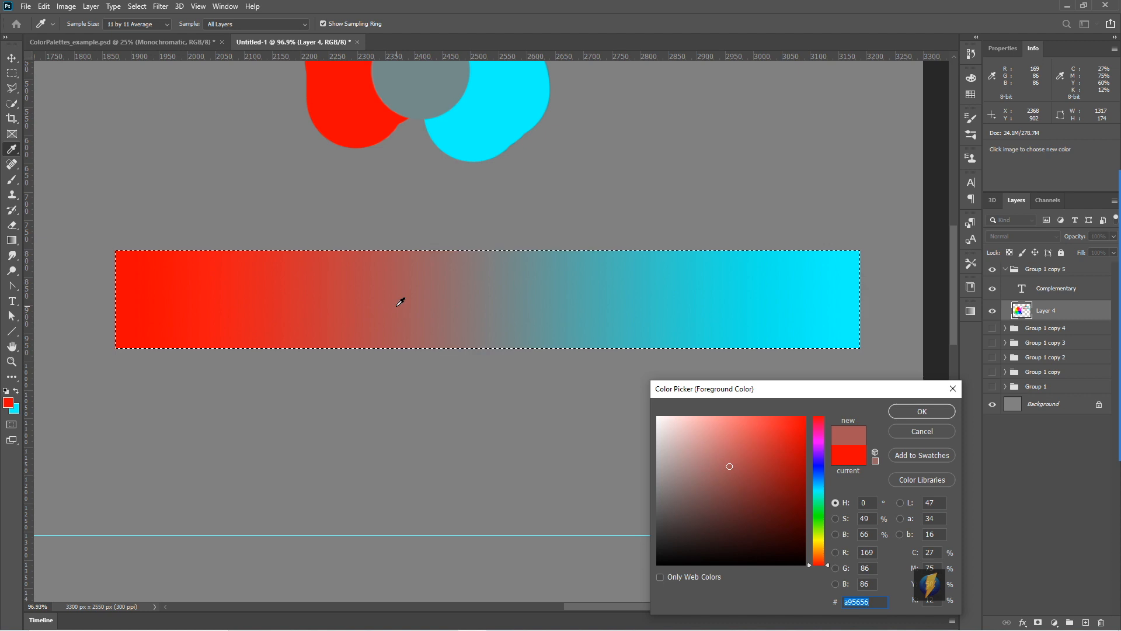
pyautogui.click(343, 299)
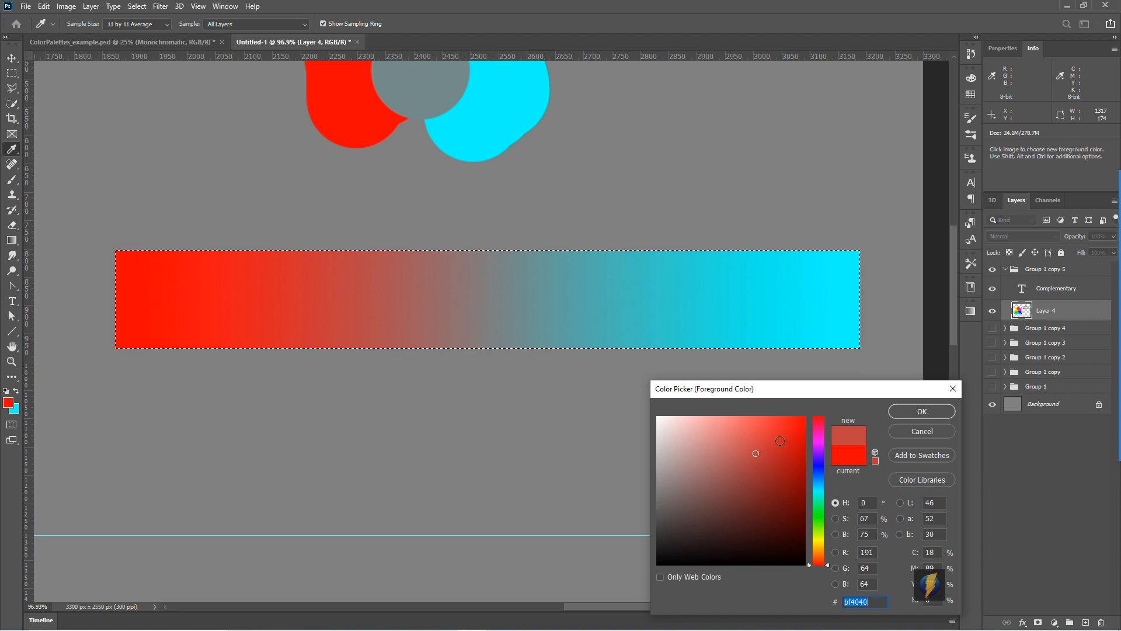
pyautogui.click(257, 291)
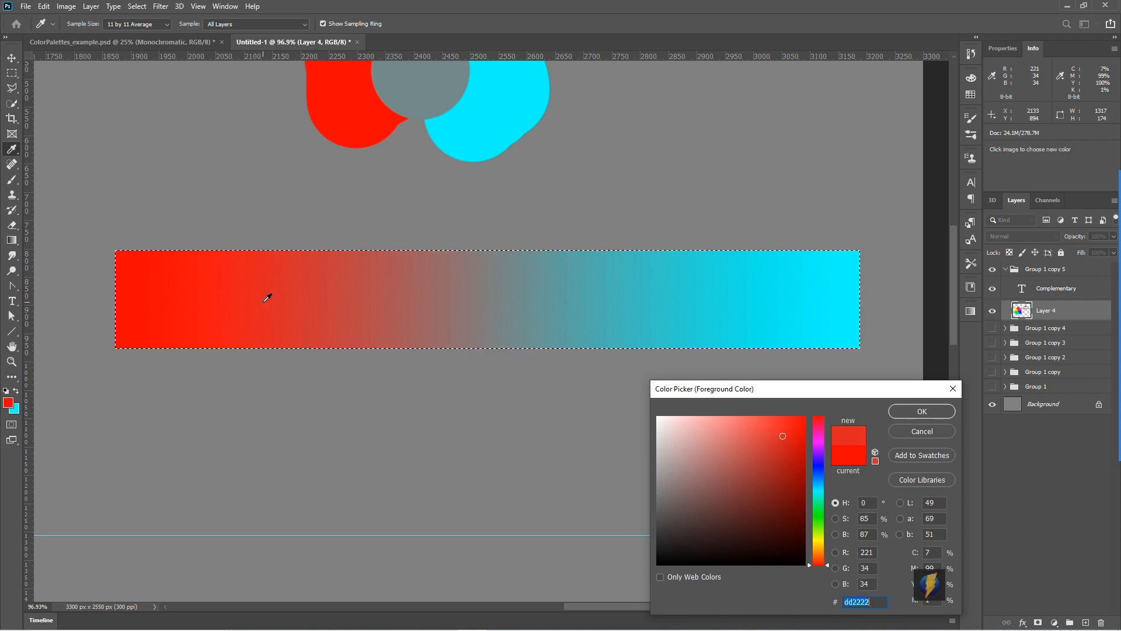
pyautogui.moveTo(219, 295); pyautogui.dragTo(123, 294)
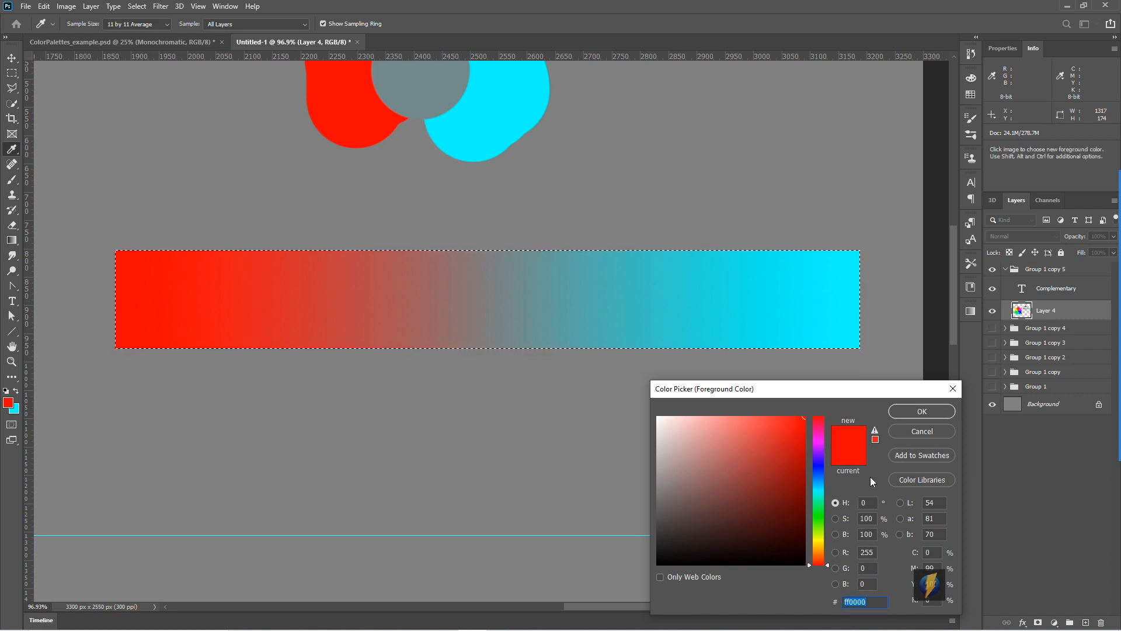
pyautogui.click(931, 410)
# - Start a Hue/Saturation adjustment on the selected red-to-cyan gradient strip and move its dialog clear of the artwork
pyautogui.press('z')
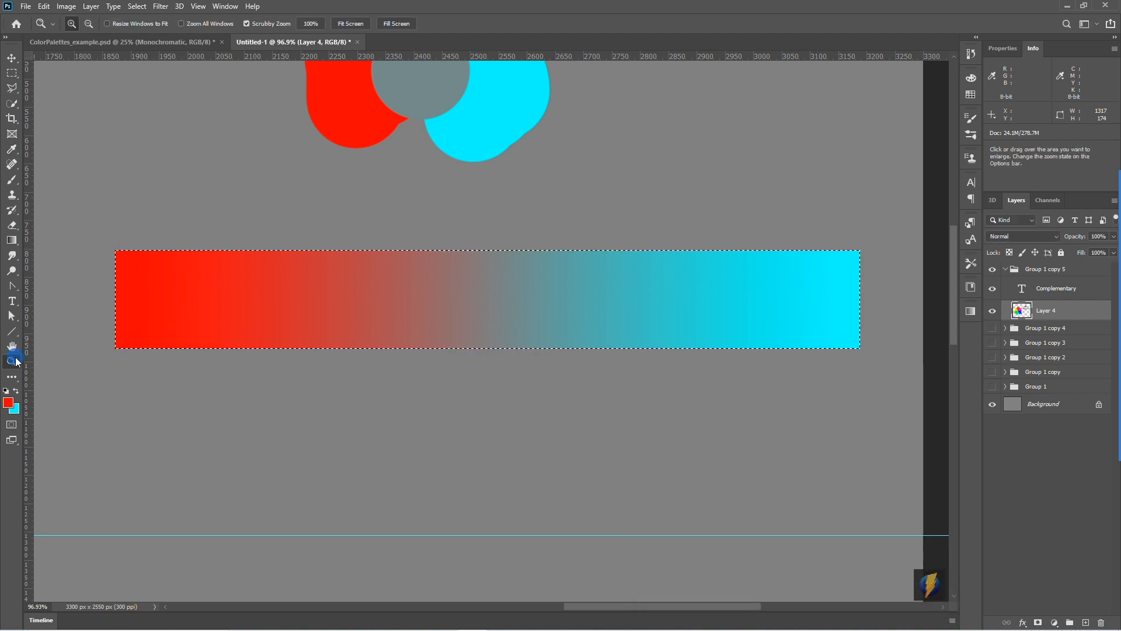
pyautogui.keyDown('alt'); pyautogui.click(545, 335); pyautogui.keyUp('alt')
pyautogui.keyDown('alt'); pyautogui.click(546, 334); pyautogui.keyUp('alt')
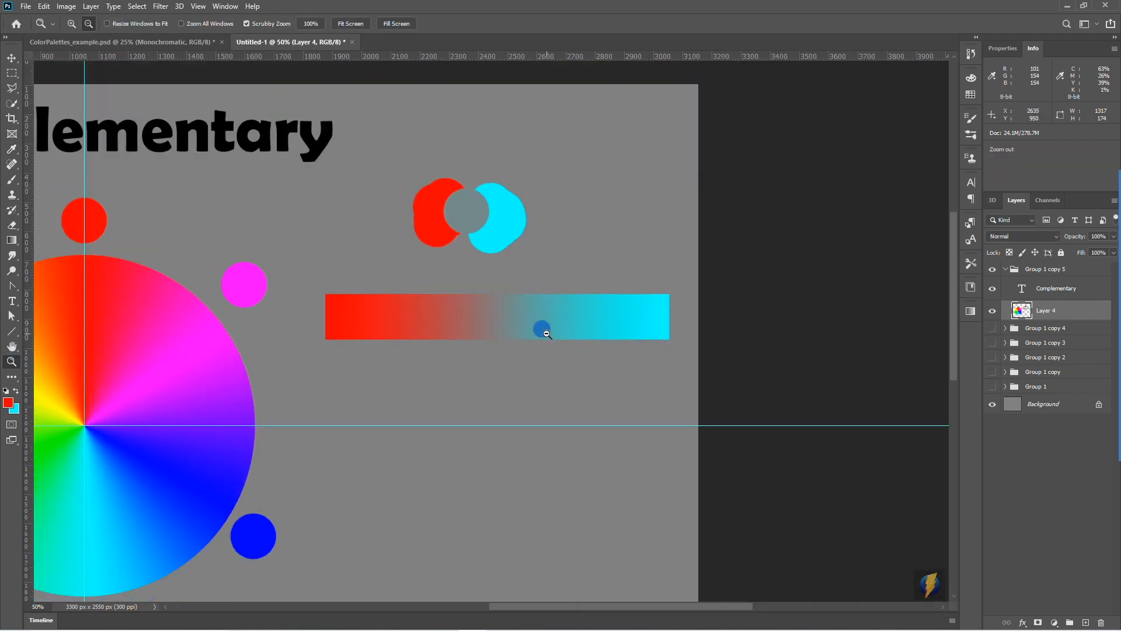
pyautogui.keyDown('alt'); pyautogui.click(546, 334); pyautogui.keyUp('alt')
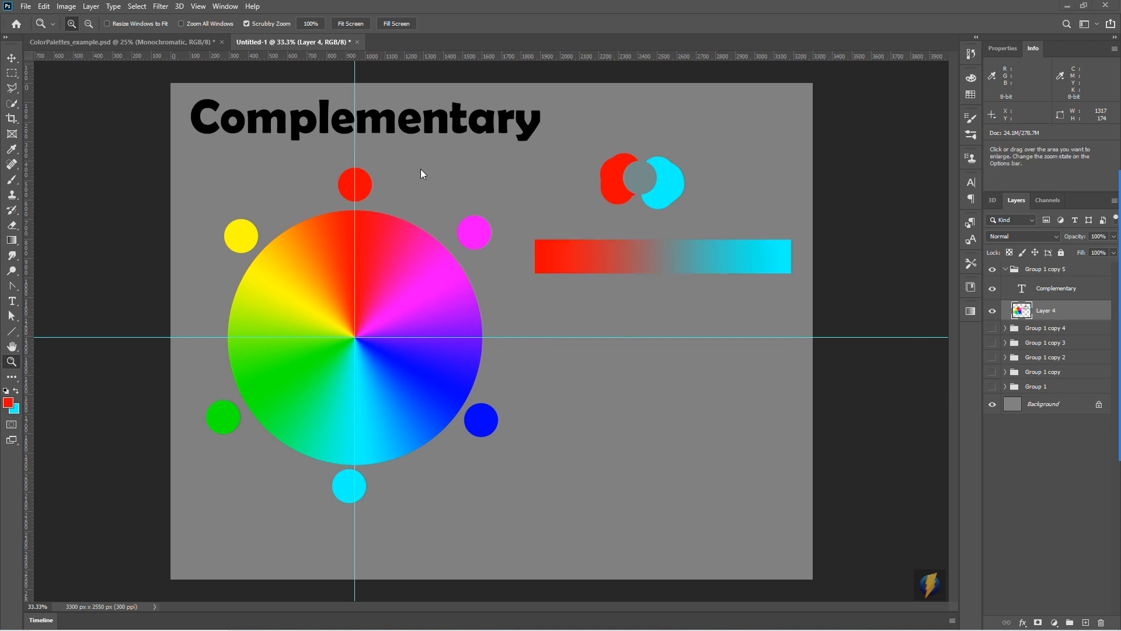
pyautogui.click(66, 7)
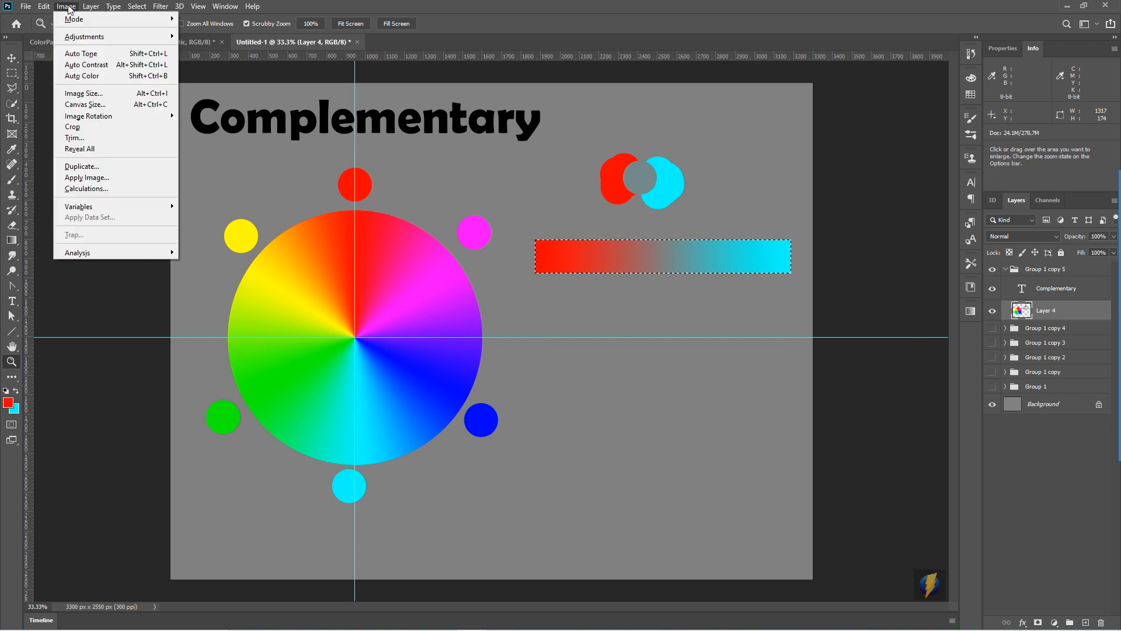
pyautogui.moveTo(79, 37)
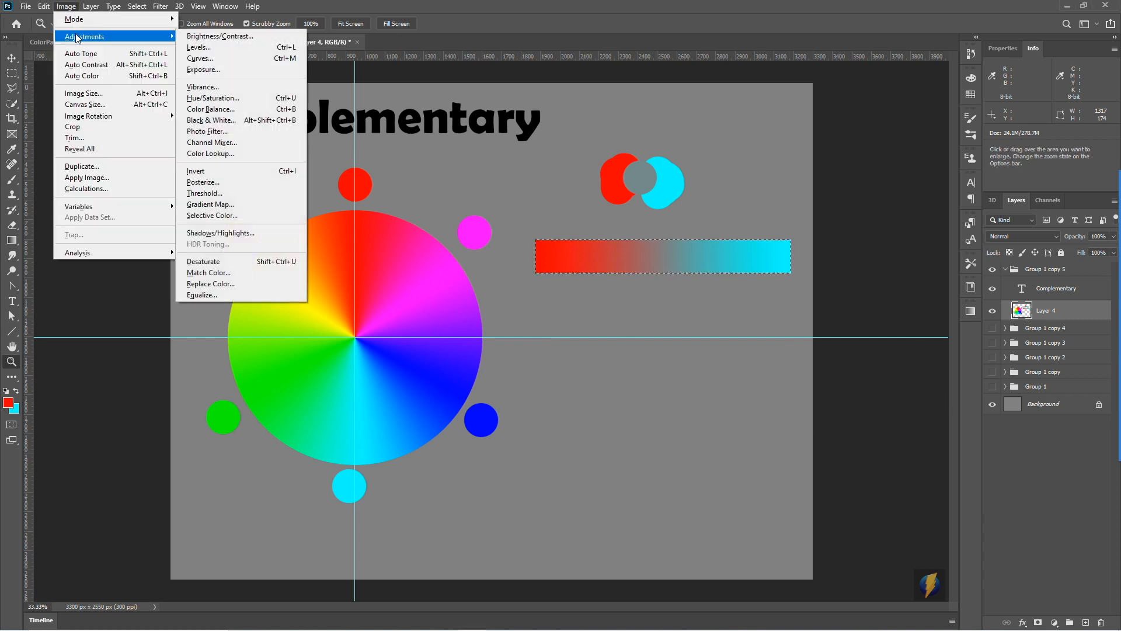
pyautogui.click(223, 99)
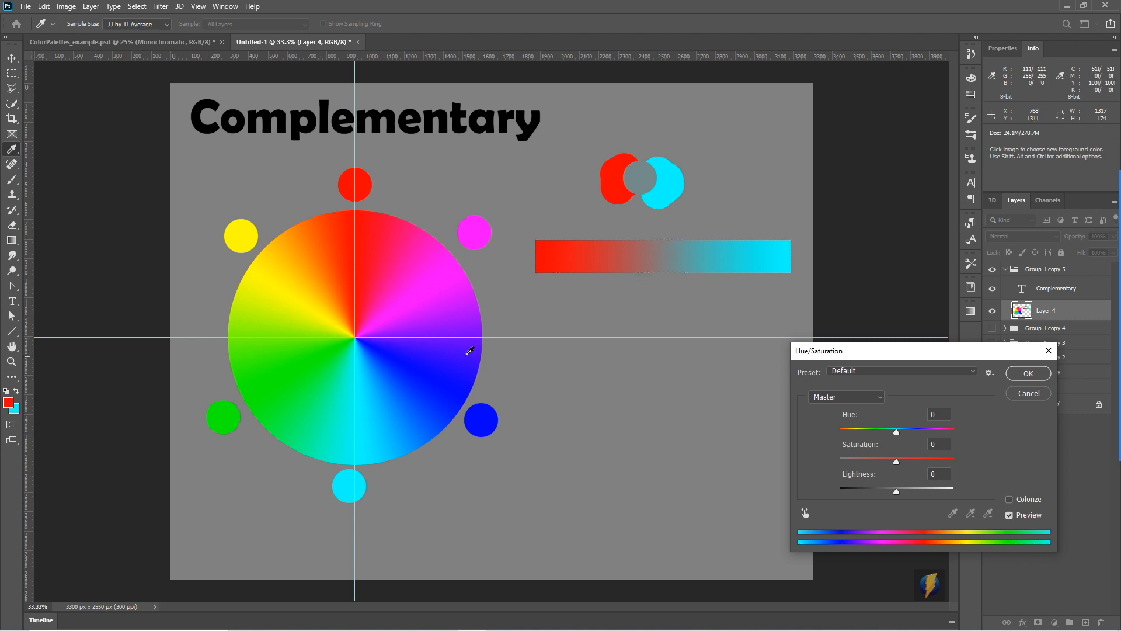
pyautogui.click(882, 351)
pyautogui.moveTo(881, 351); pyautogui.dragTo(911, 80)
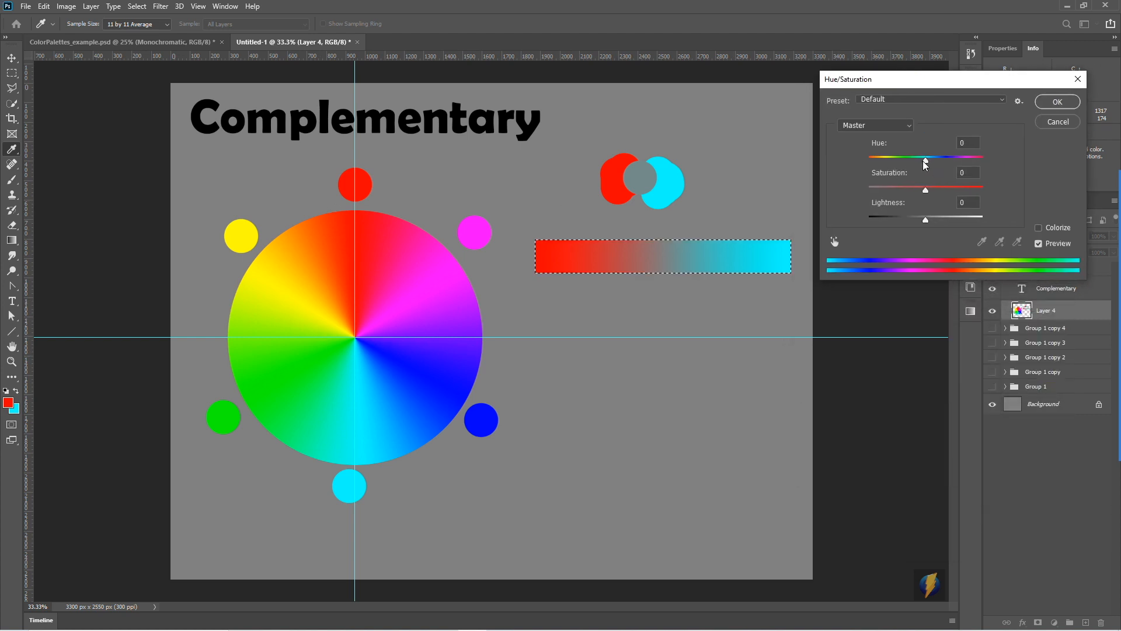
# - Preview the gradient strip at hue shifts of -115, -180, +42 and -57, and discard the Hue/Saturation adjustment
pyautogui.moveTo(925, 159); pyautogui.dragTo(883, 160)
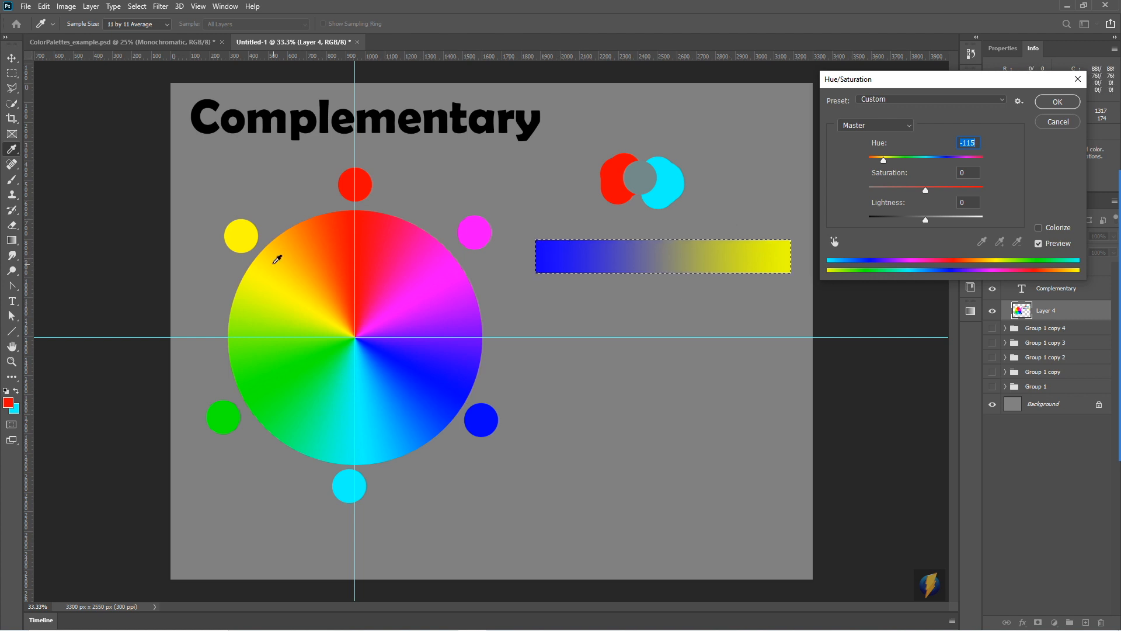
pyautogui.moveTo(882, 160); pyautogui.dragTo(868, 161)
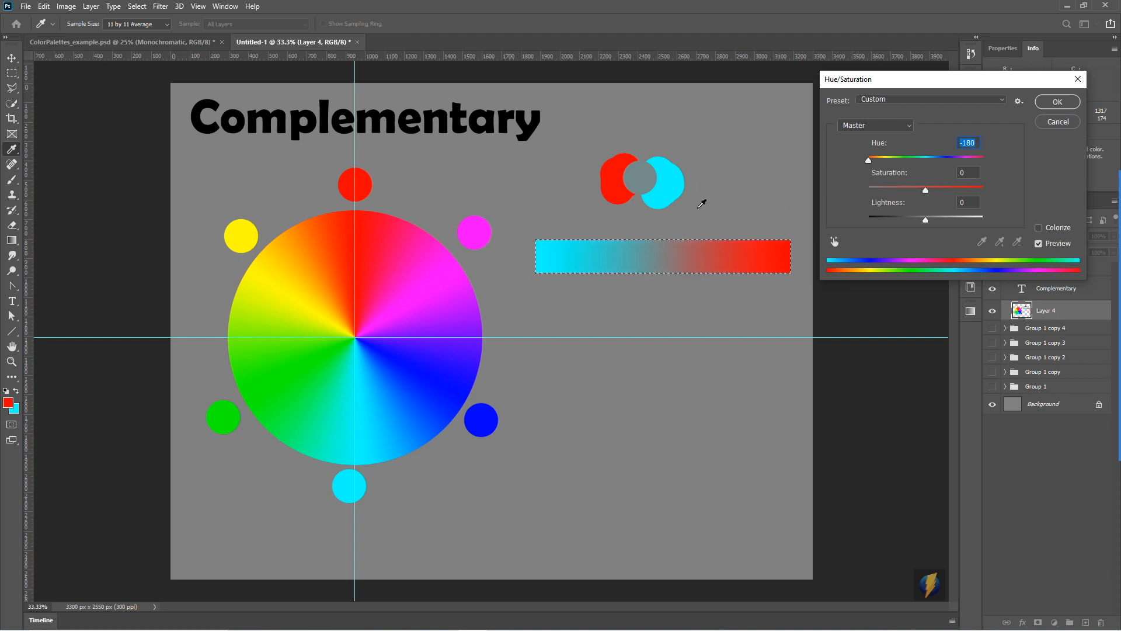
pyautogui.moveTo(868, 160); pyautogui.dragTo(951, 160)
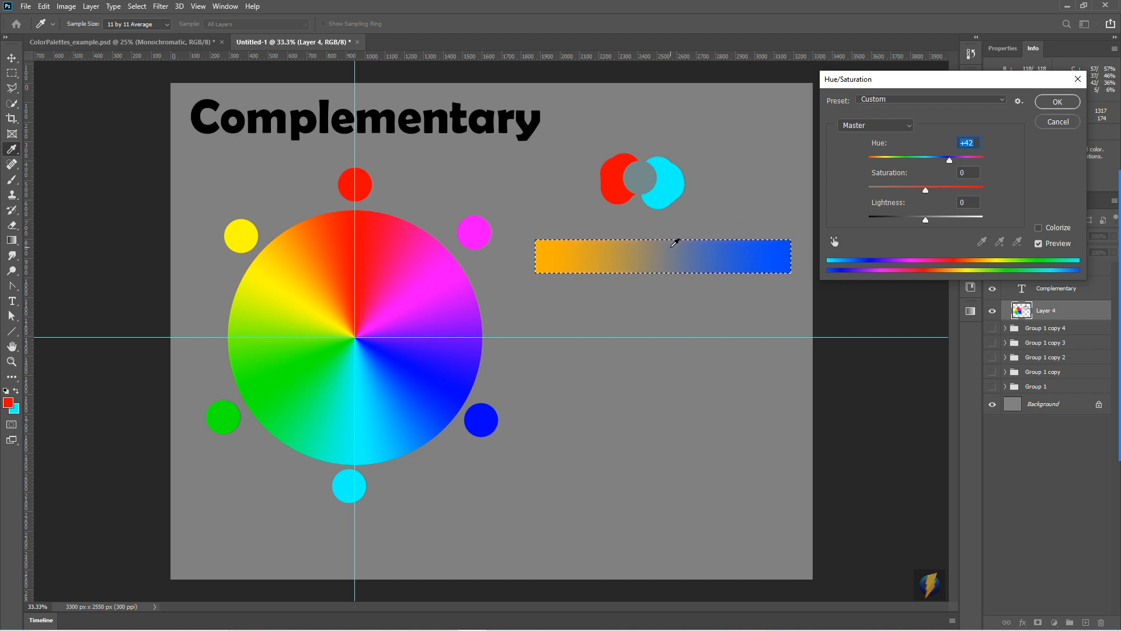
pyautogui.moveTo(951, 164); pyautogui.dragTo(897, 171)
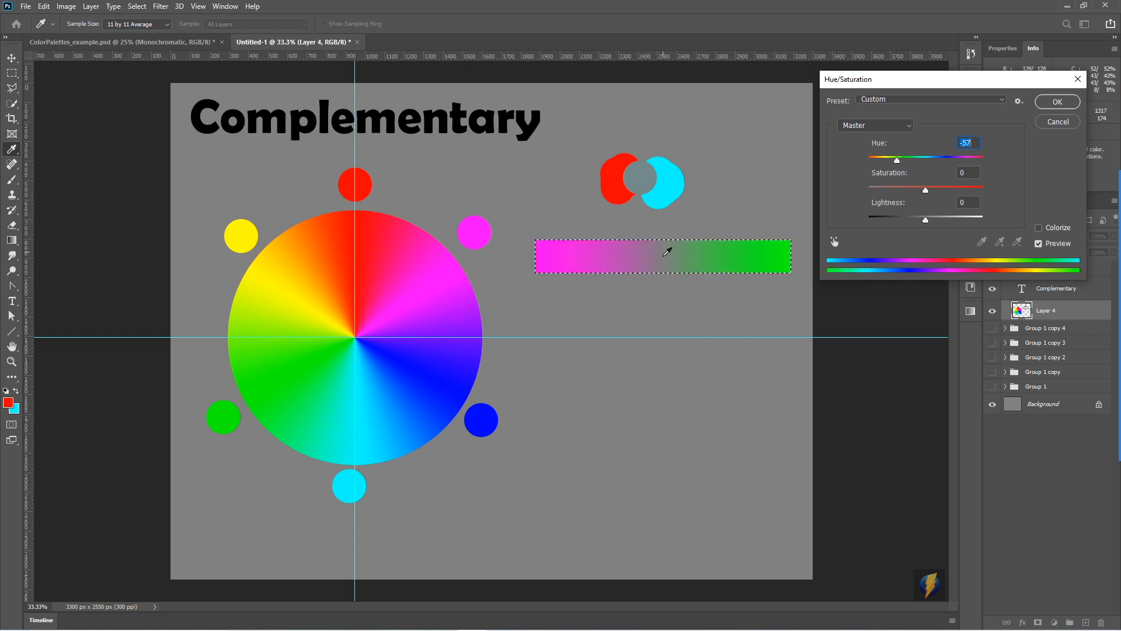
pyautogui.click(1067, 121)
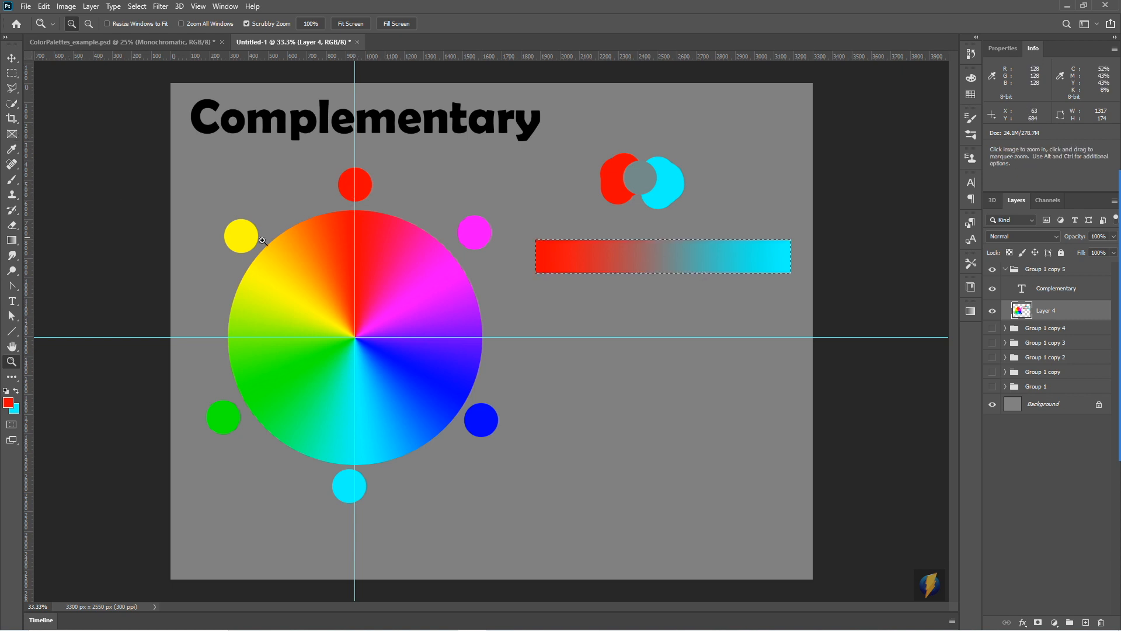
# - Deselect the strip and paint a red dab below its red end, sampling red from above the wheel
pyautogui.hotkey('ctrl', 'd')
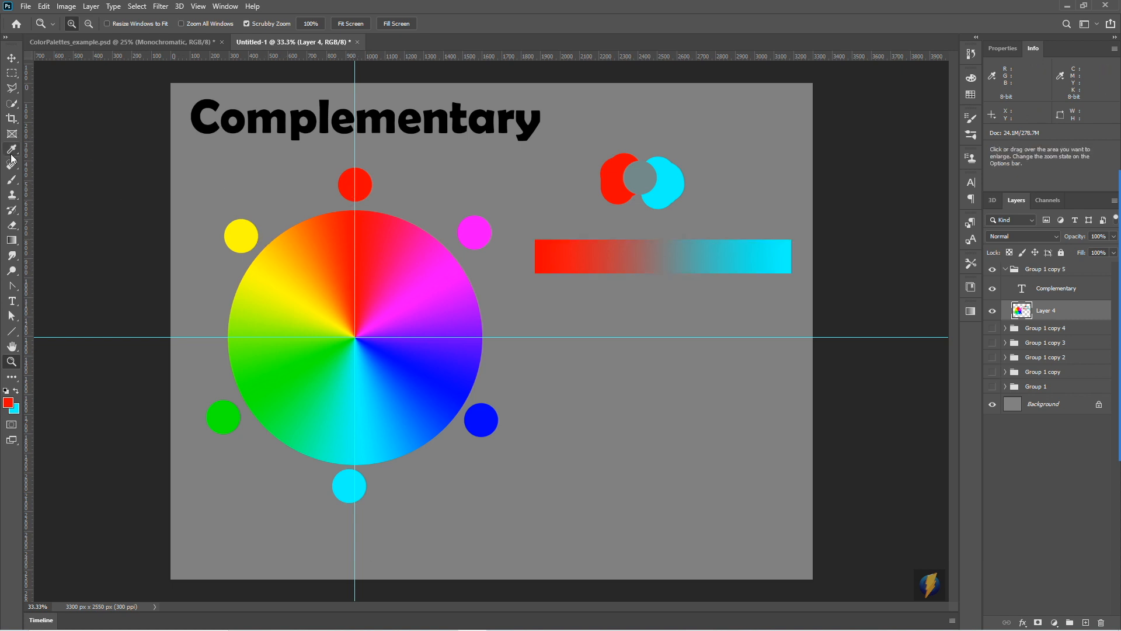
pyautogui.click(11, 182)
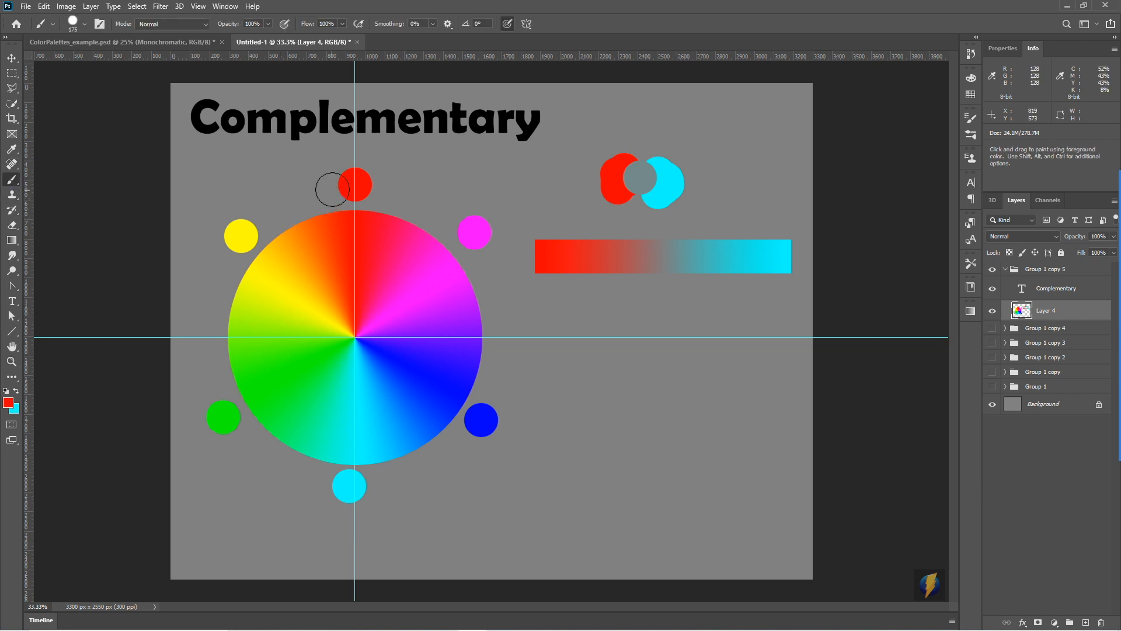
pyautogui.press('alt')
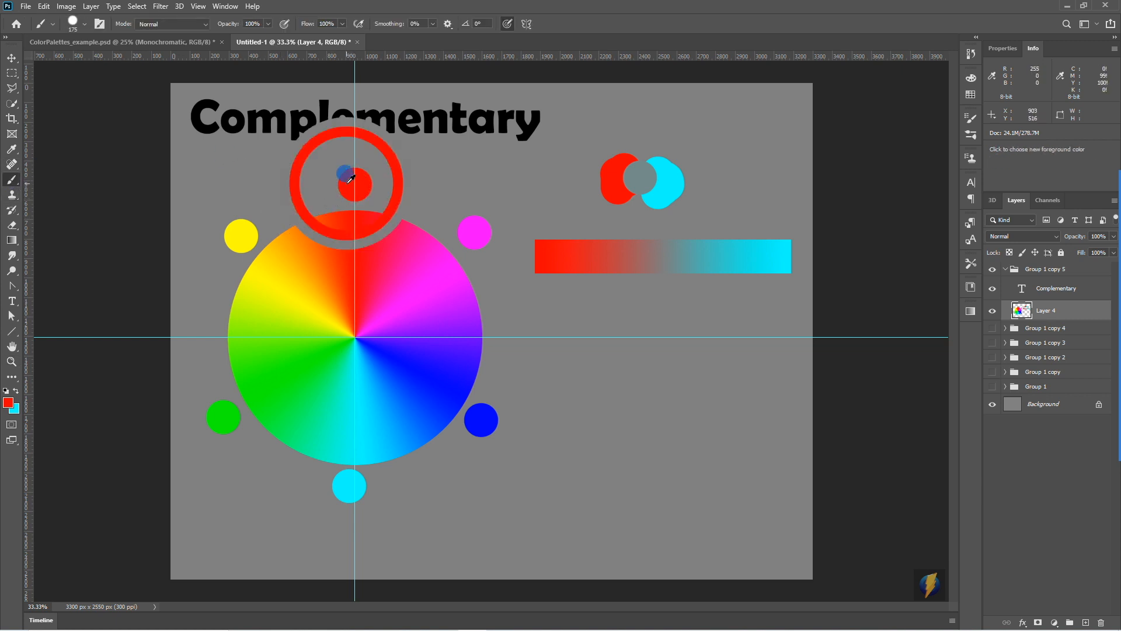
pyautogui.click(565, 365)
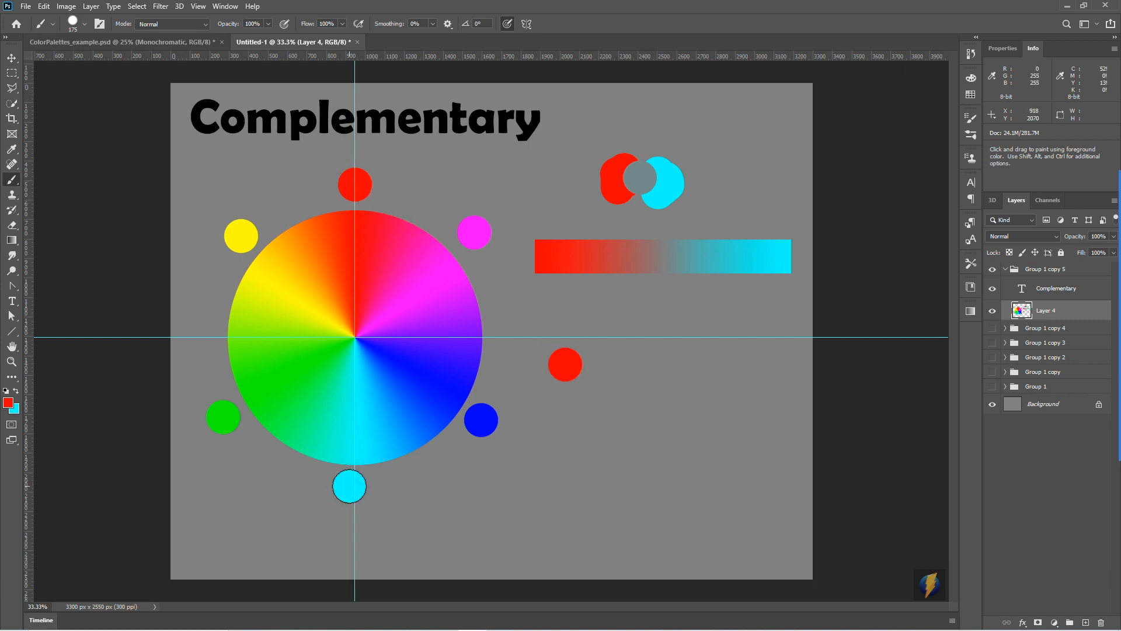
# - Paint a teal and a sky-blue dab beside the red one, sampling the wheel on either side of cyan
pyautogui.keyDown('alt'); pyautogui.click(328, 449); pyautogui.keyUp('alt')
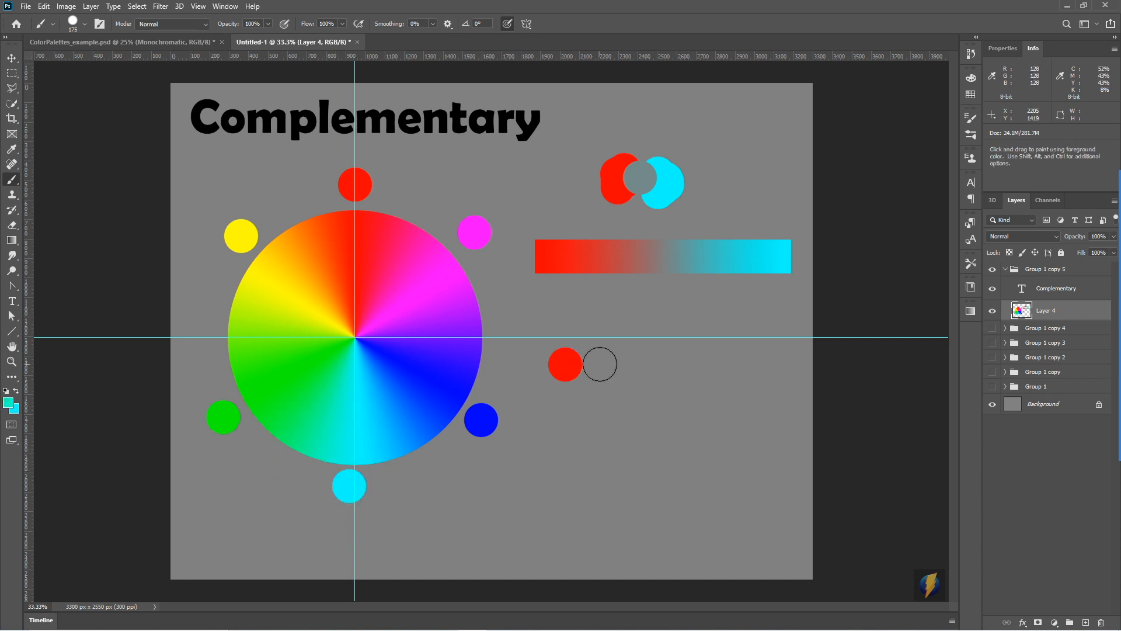
pyautogui.click(609, 366)
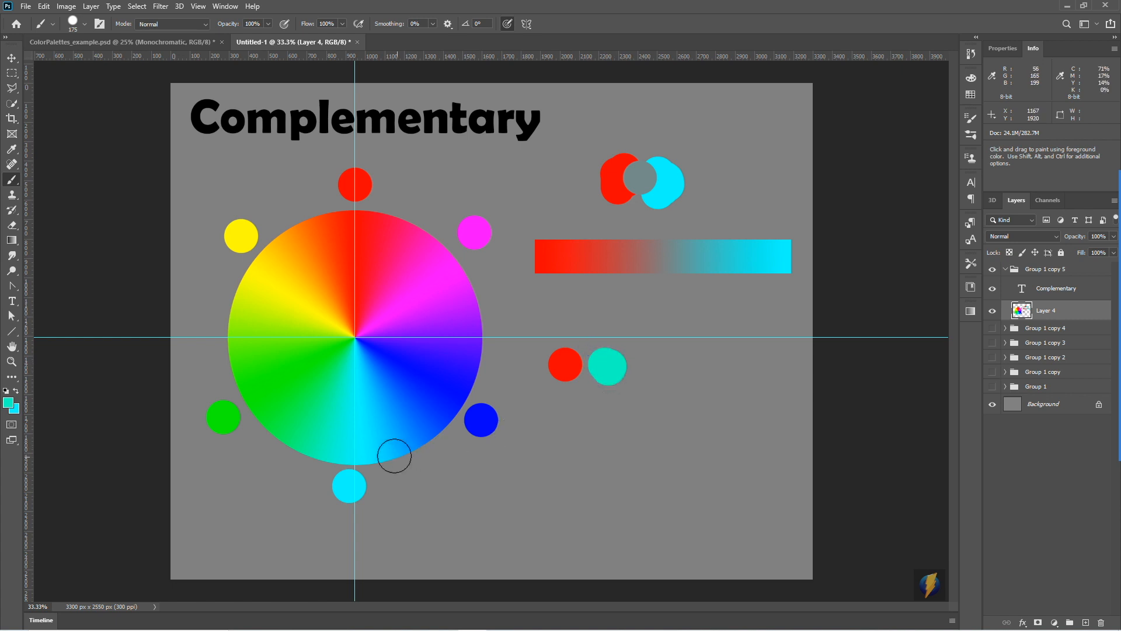
pyautogui.keyDown('alt'); pyautogui.click(386, 450); pyautogui.keyUp('alt')
pyautogui.click(650, 369)
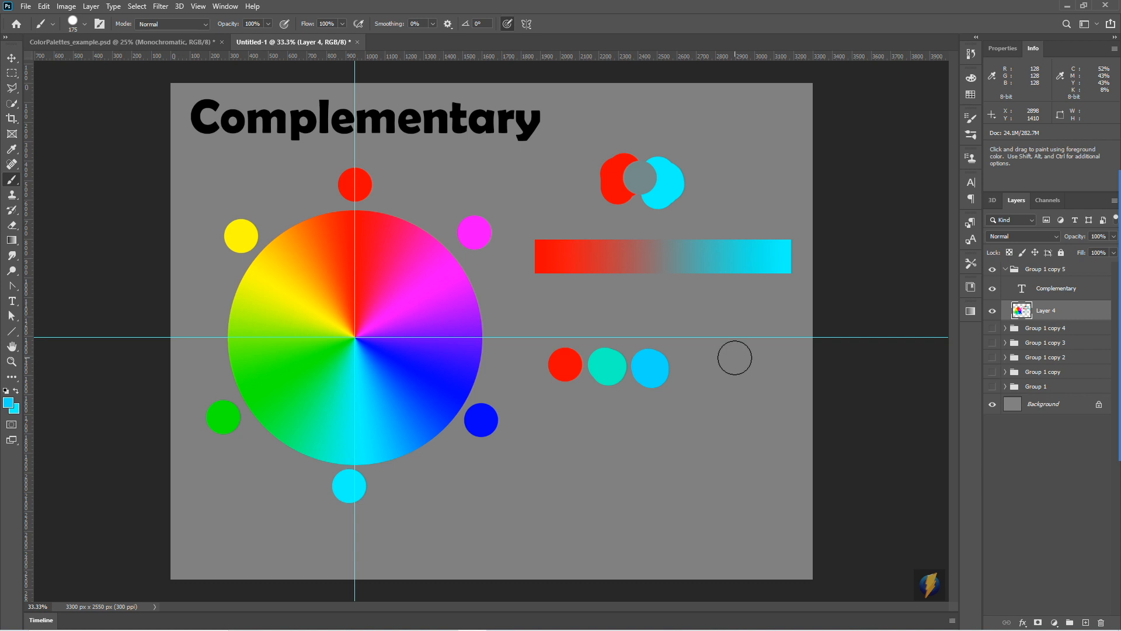
pyautogui.click(655, 373)
# - Select a rectangular strip about 1308 × 195 px below the three dabs and set the foreground colour to the red dab
pyautogui.click(12, 72)
pyautogui.moveTo(536, 414); pyautogui.dragTo(791, 452)
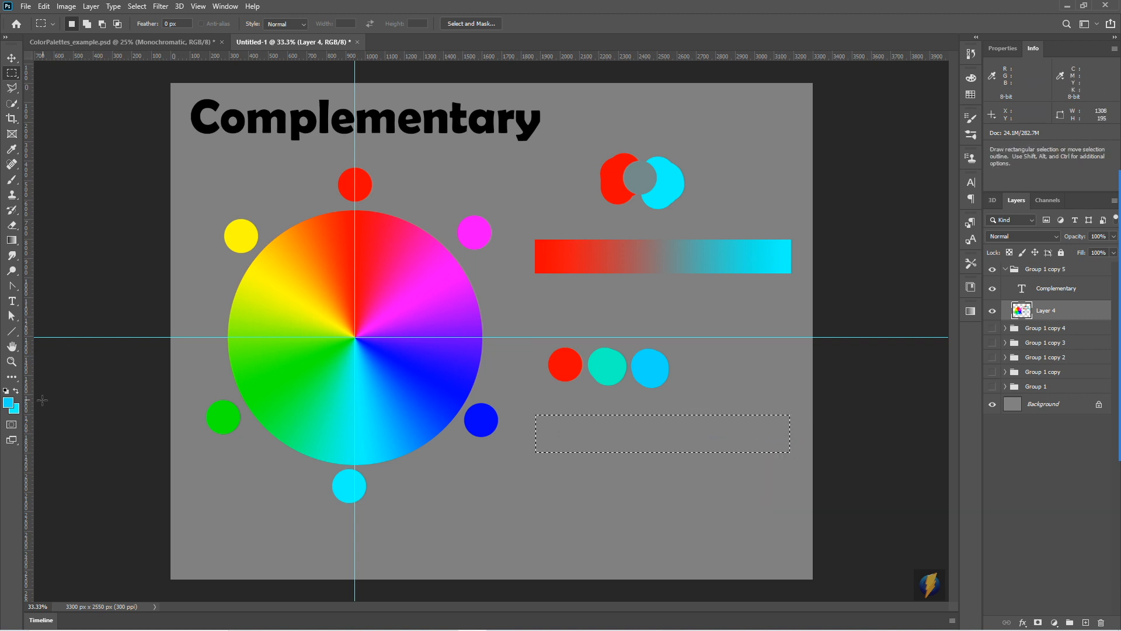
pyautogui.click(8, 403)
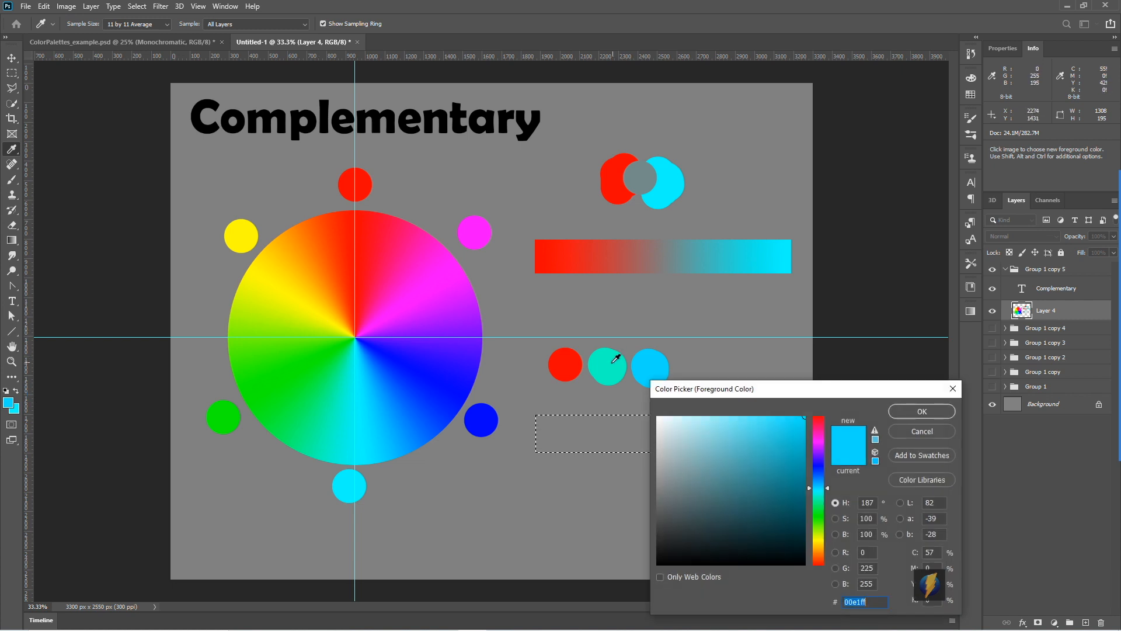
pyautogui.click(566, 364)
pyautogui.click(921, 411)
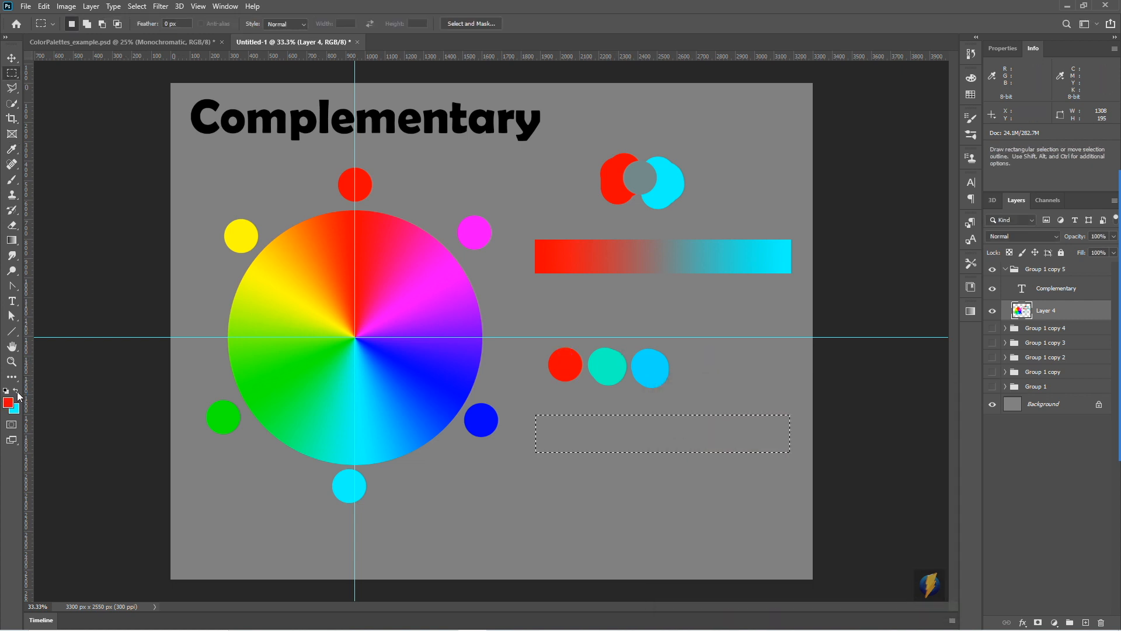
# - Set the background colour to the teal dab and fill the selected strip with a linear gradient from red to teal
pyautogui.click(17, 411)
pyautogui.click(612, 364)
pyautogui.click(909, 410)
pyautogui.click(12, 240)
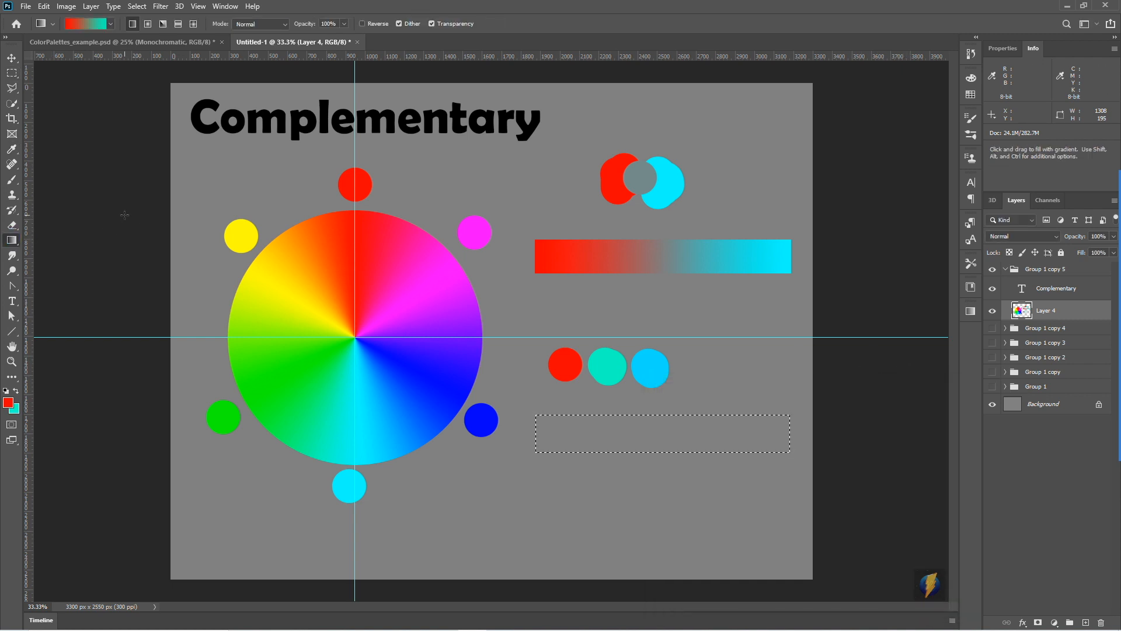
pyautogui.moveTo(547, 434); pyautogui.dragTo(774, 437)
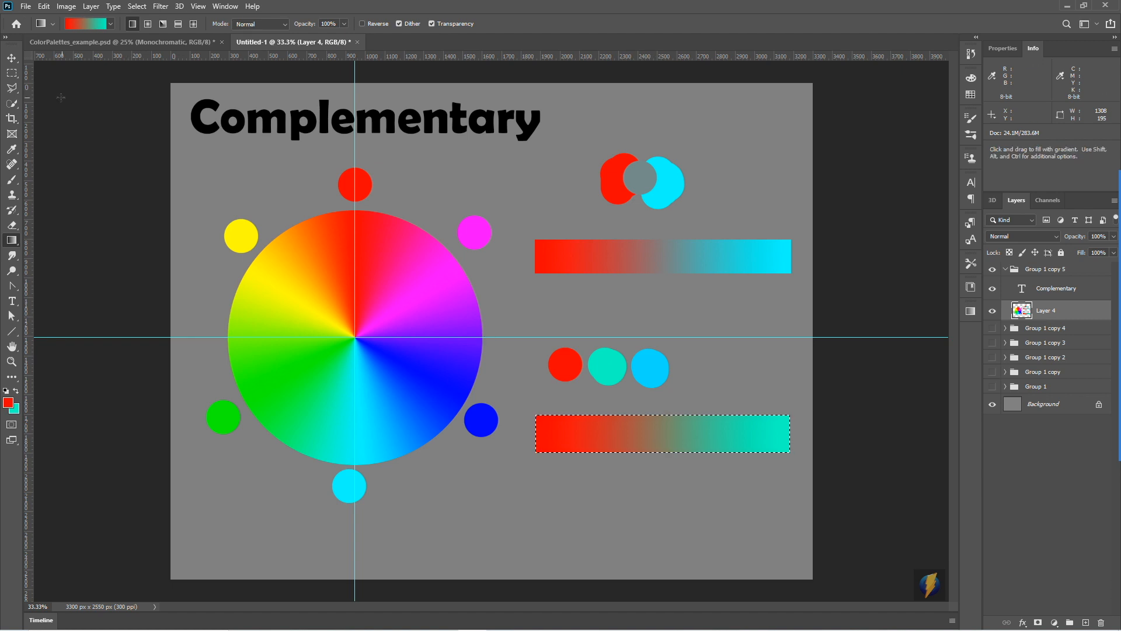
# - Duplicate the red-to-teal strip directly below itself and set the background colour to the sky-blue dab
pyautogui.press('v')
pyautogui.moveTo(643, 435); pyautogui.dragTo(655, 490)
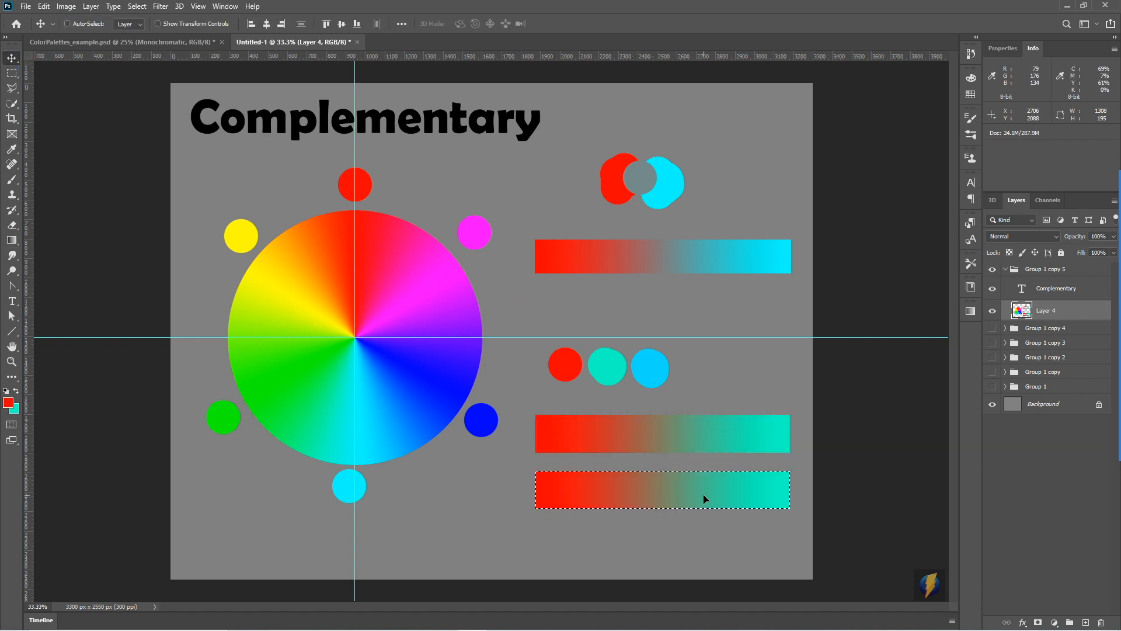
pyautogui.click(14, 408)
pyautogui.click(660, 362)
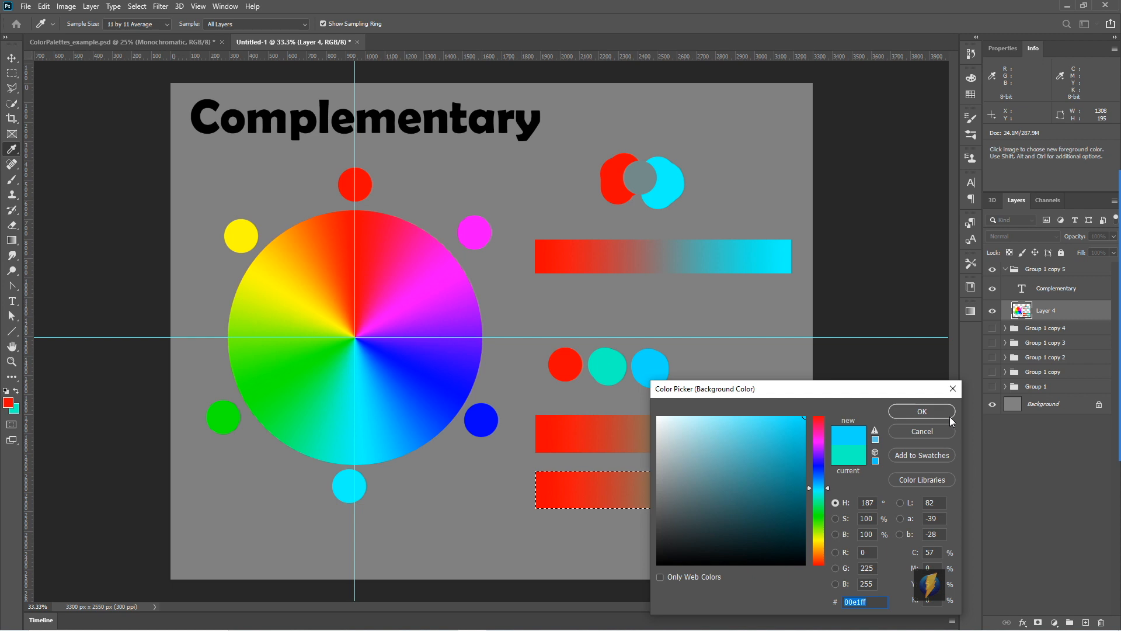
pyautogui.click(927, 410)
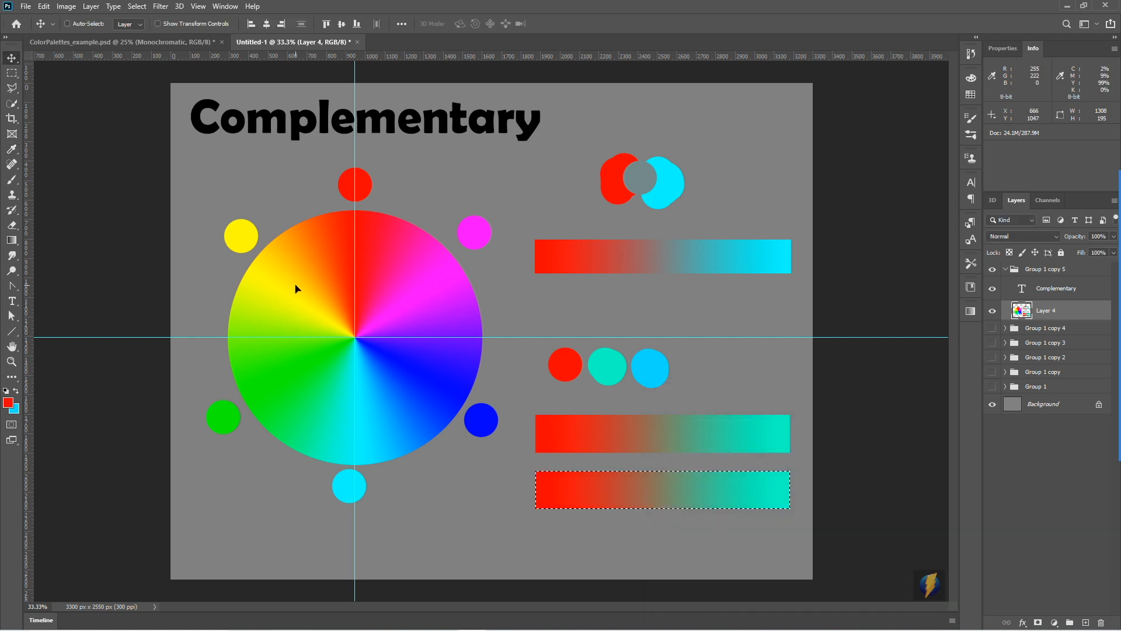
# - Refill the duplicated strip with a linear gradient from red to sky blue and deselect it
pyautogui.click(12, 240)
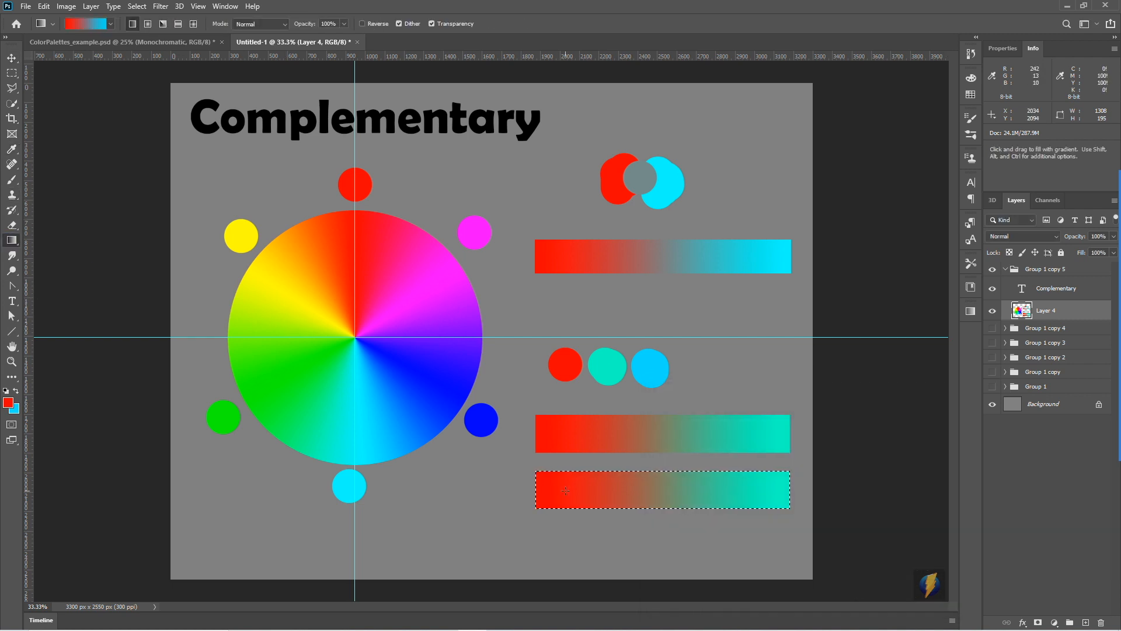
pyautogui.moveTo(545, 487); pyautogui.dragTo(769, 494)
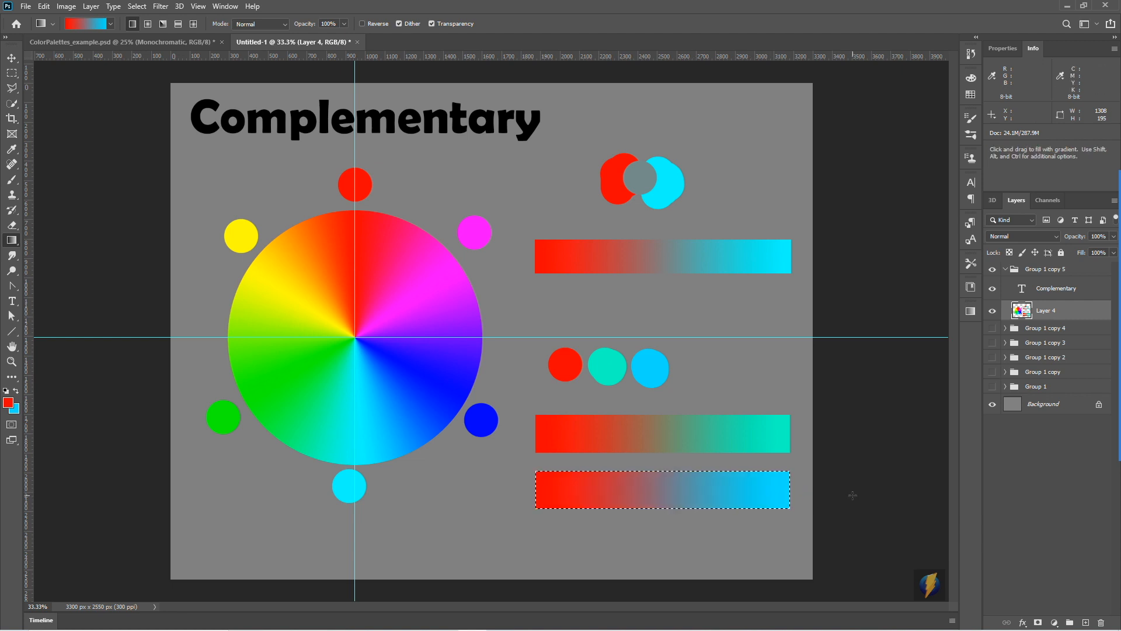
pyautogui.hotkey('ctrl', 'd')
# - Sample the transition colours of the red-to-teal and red-to-sky-blue gradients in the foreground colour picker to compare their hue and saturation
pyautogui.click(8, 402)
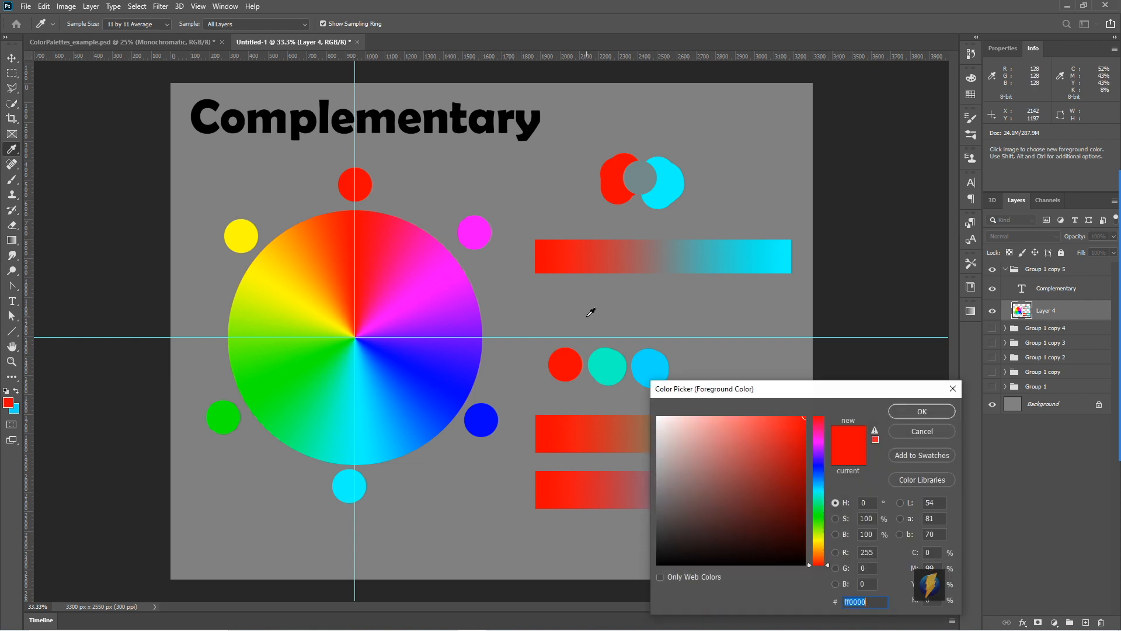
pyautogui.moveTo(783, 392); pyautogui.dragTo(835, 112)
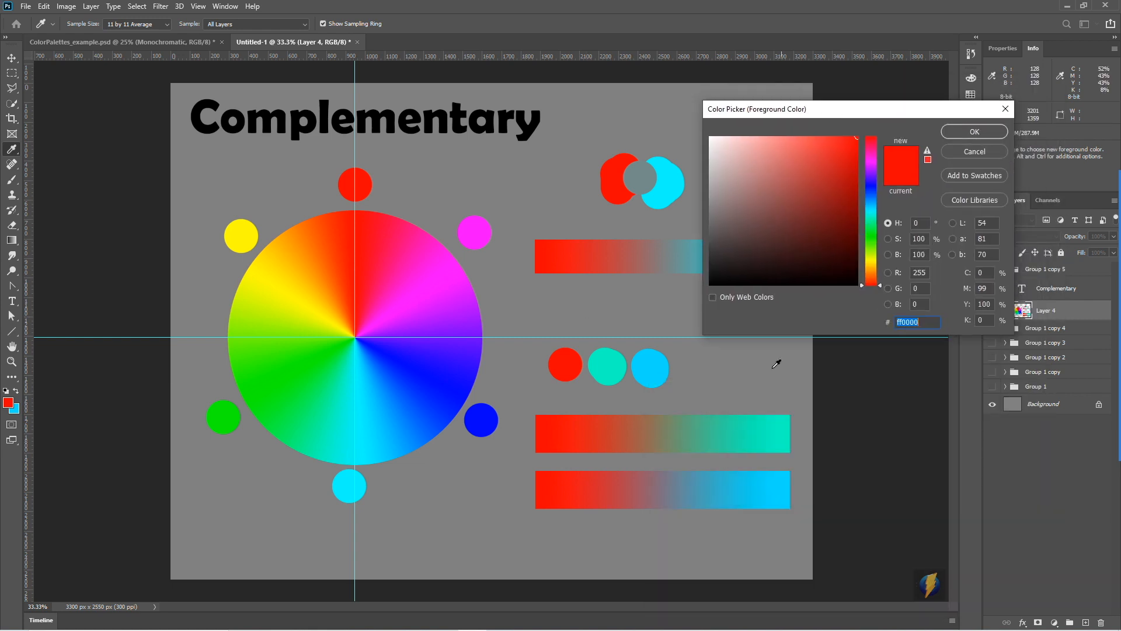
pyautogui.click(663, 433)
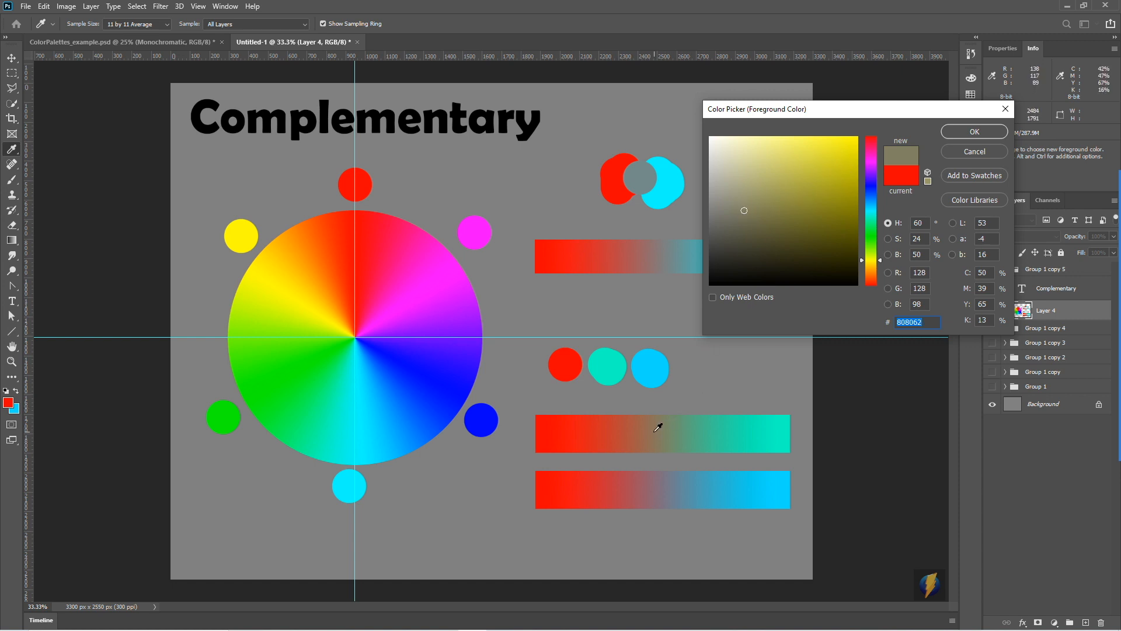
pyautogui.moveTo(653, 428); pyautogui.dragTo(699, 427)
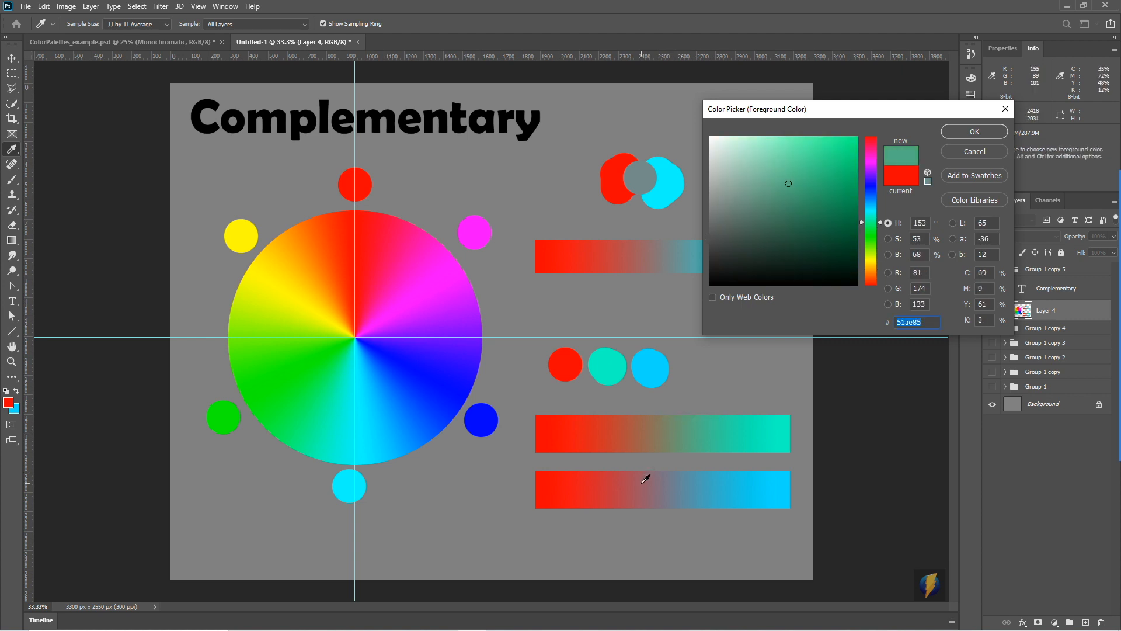
pyautogui.click(666, 484)
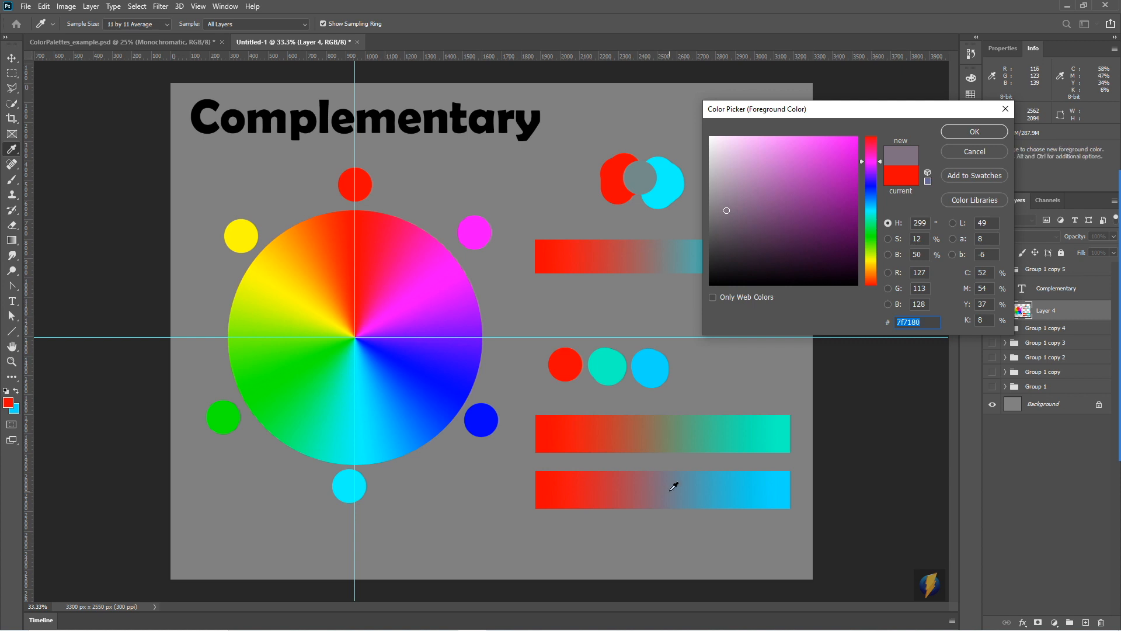
pyautogui.moveTo(690, 483); pyautogui.dragTo(608, 483)
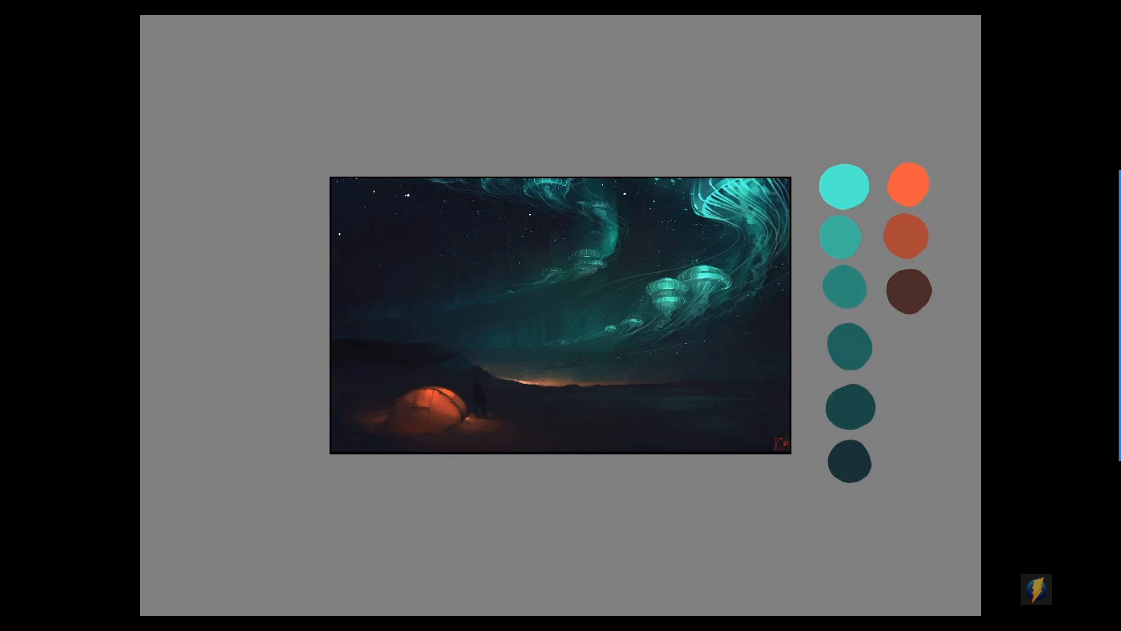
# - Browse the example illustrations, comparing how each one uses its limited colour palette
pyautogui.click(836, 114)
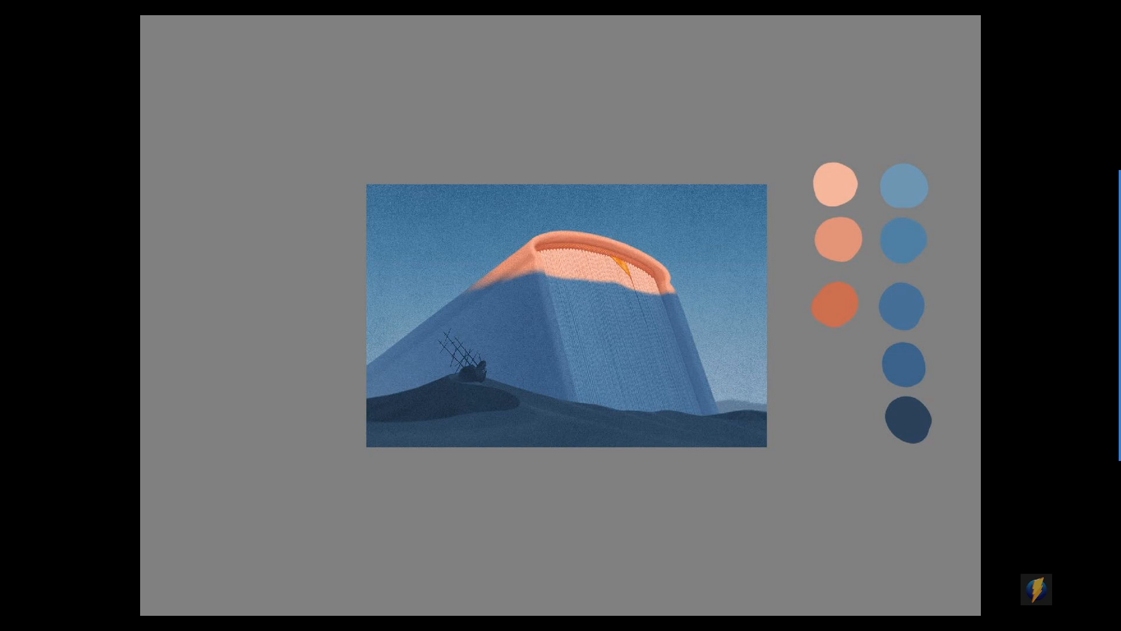
pyautogui.press('Right')
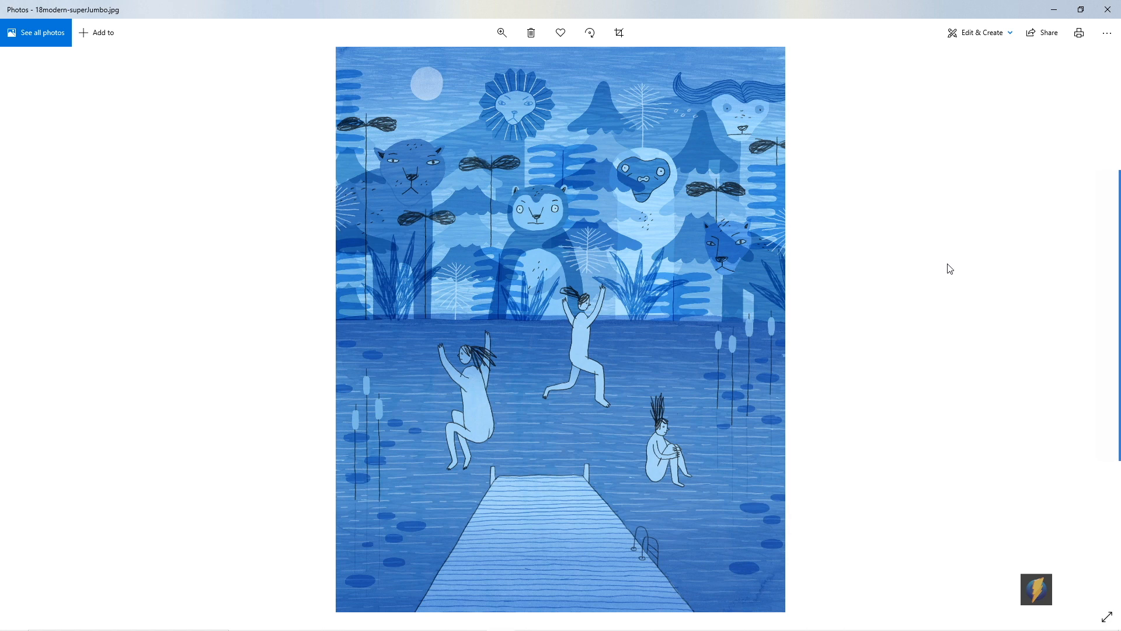
pyautogui.press('Right')
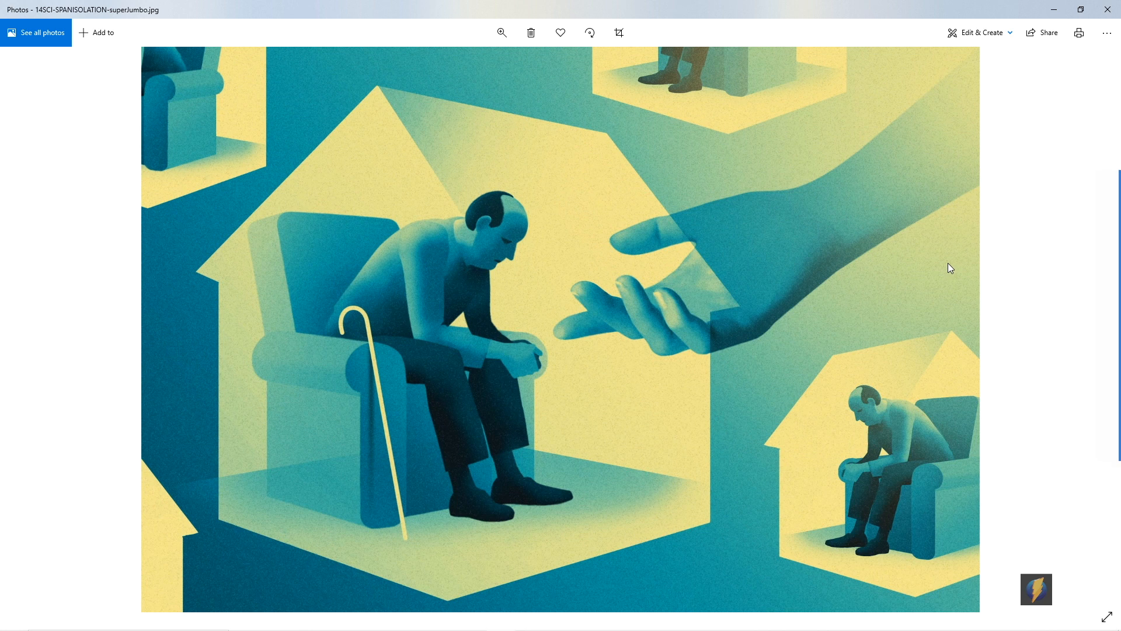
pyautogui.press('Right')
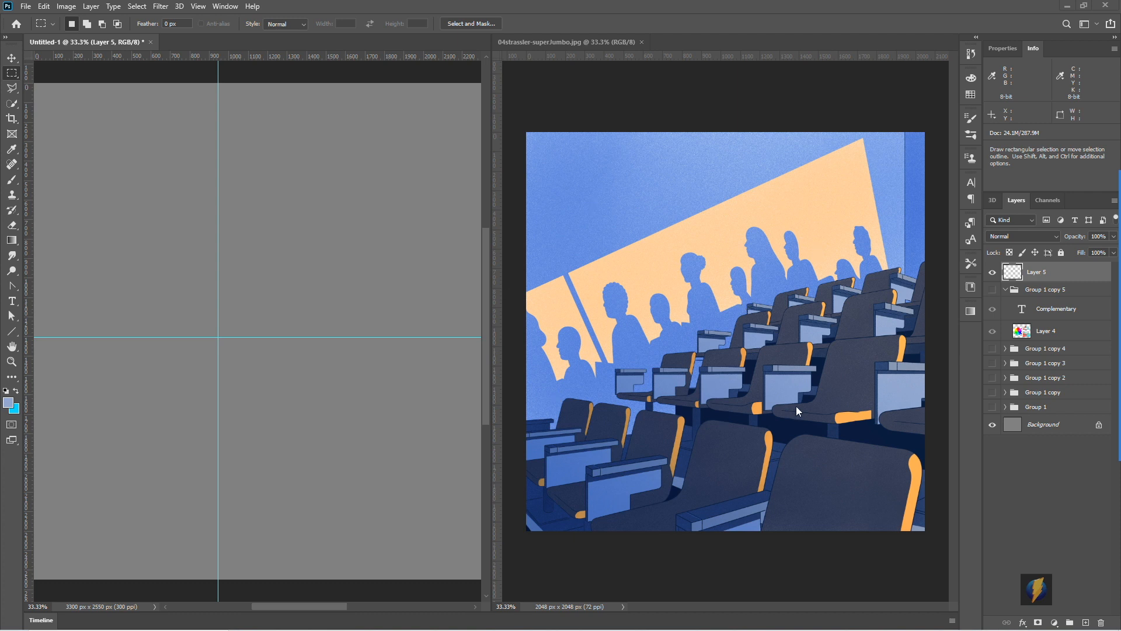
# - Check the peach wall, blue background and dark seat colours of the lecture-hall illustration in the foreground colour picker, and cancel the picker
pyautogui.click(9, 403)
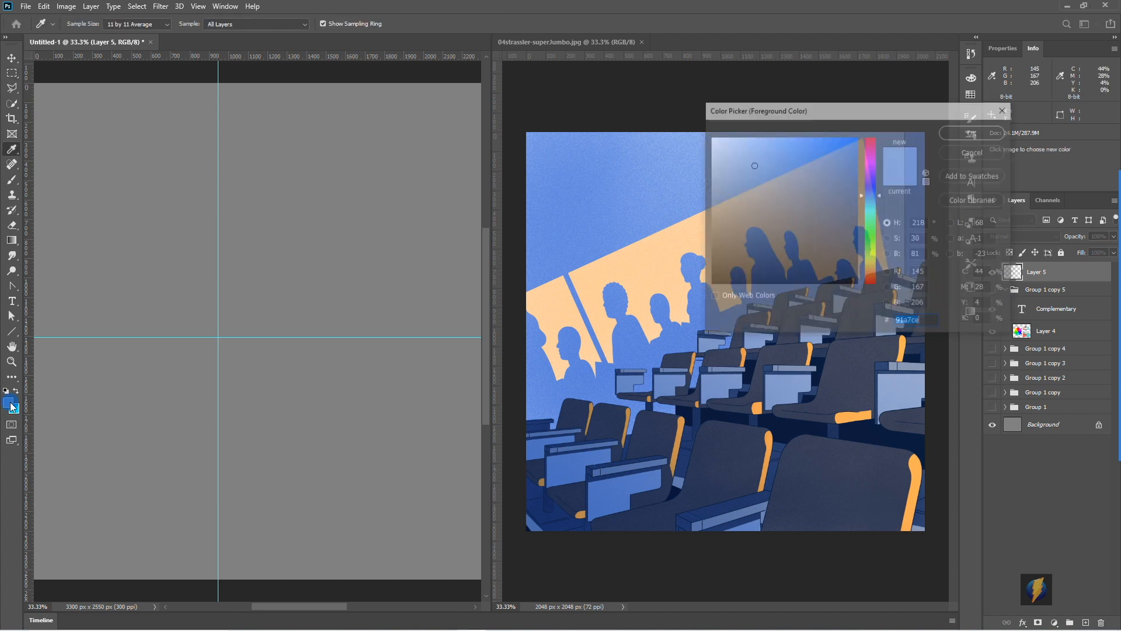
pyautogui.moveTo(900, 111); pyautogui.dragTo(345, 143)
pyautogui.click(727, 265)
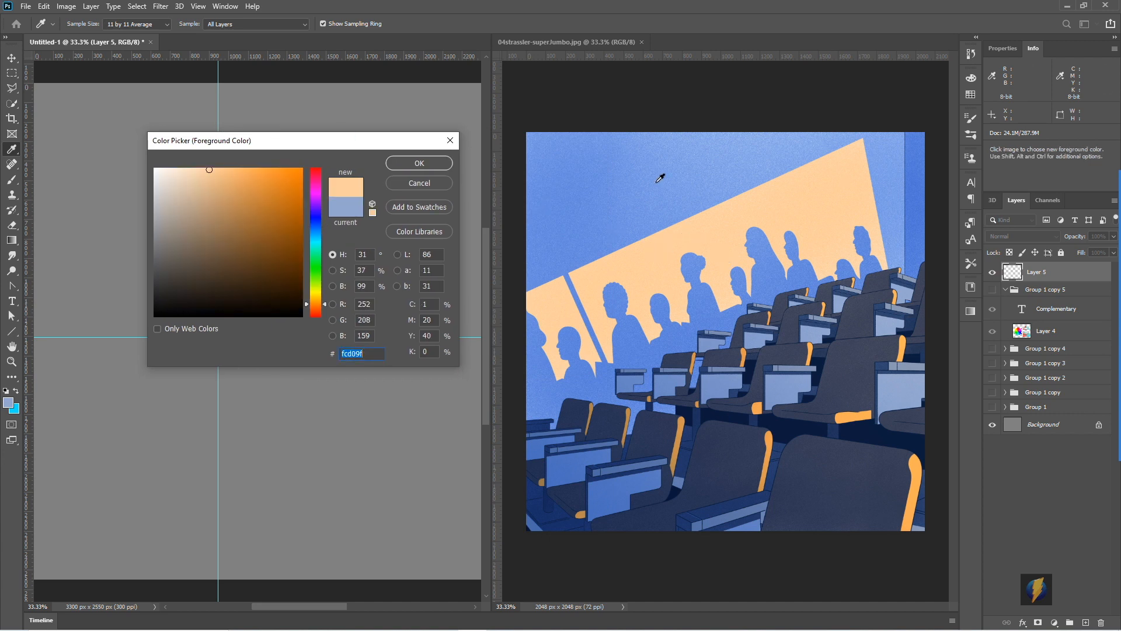
pyautogui.click(600, 176)
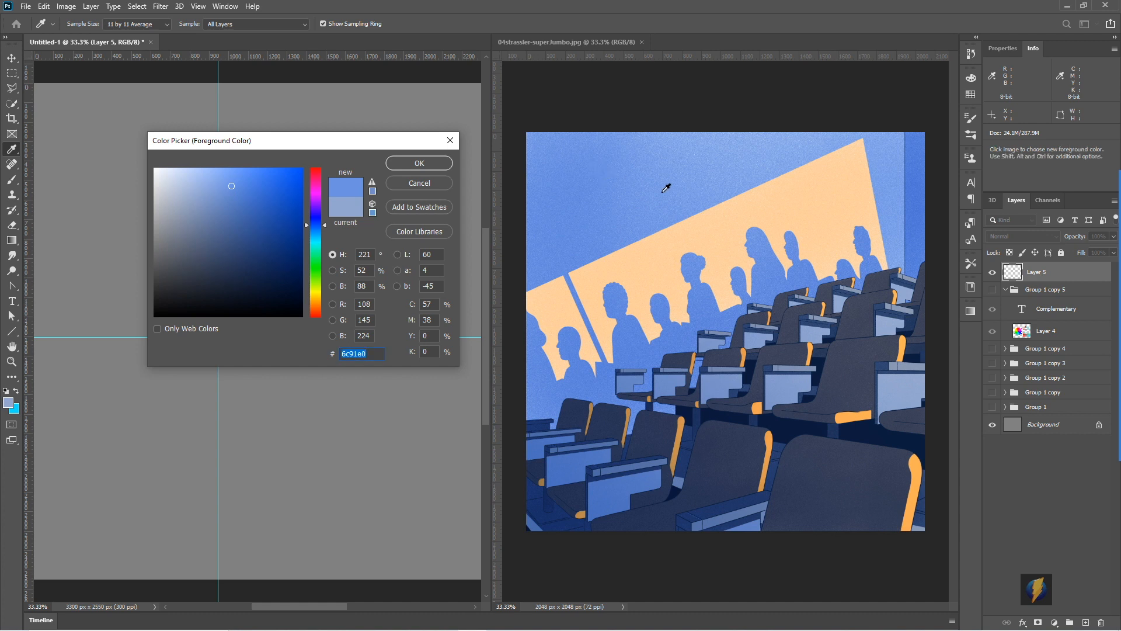
pyautogui.click(834, 473)
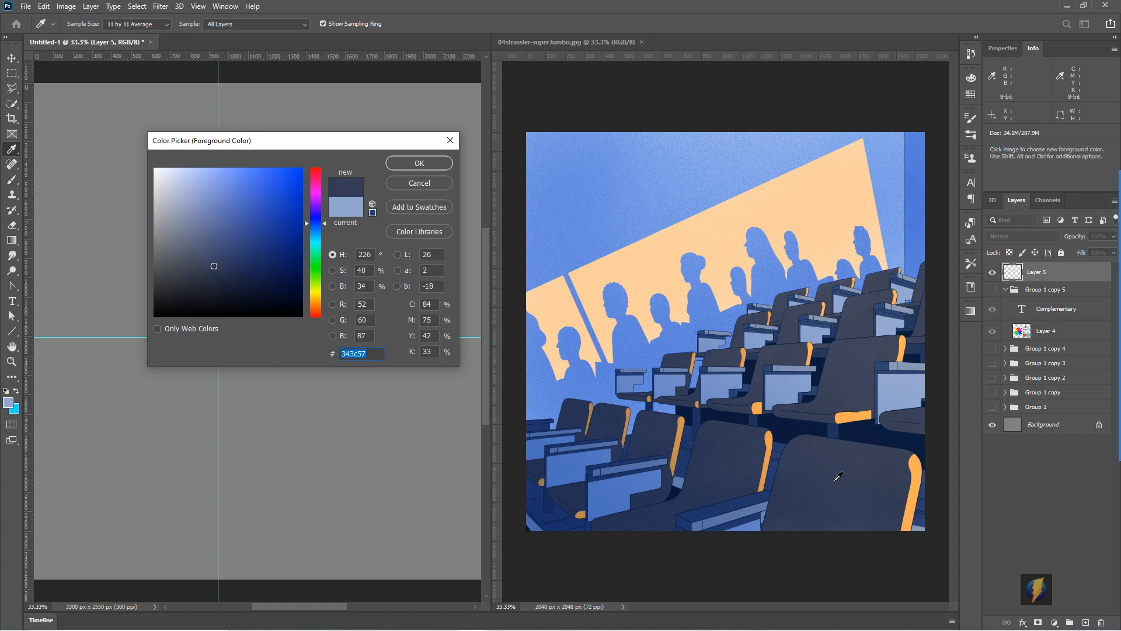
pyautogui.click(1097, 350)
pyautogui.moveTo(364, 427)
pyautogui.mouseDown()
pyautogui.moveTo(315, 178)
pyautogui.moveTo(322, 308)
pyautogui.moveTo(409, 377)
pyautogui.moveTo(333, 401)
pyautogui.moveTo(225, 205)
pyautogui.moveTo(288, 181)
pyautogui.moveTo(142, 180)
pyautogui.moveTo(304, 182)
pyautogui.moveTo(200, 180)
pyautogui.moveTo(298, 175)
pyautogui.moveTo(304, 231)
pyautogui.moveTo(281, 274)
pyautogui.moveTo(265, 190)
pyautogui.mouseUp()
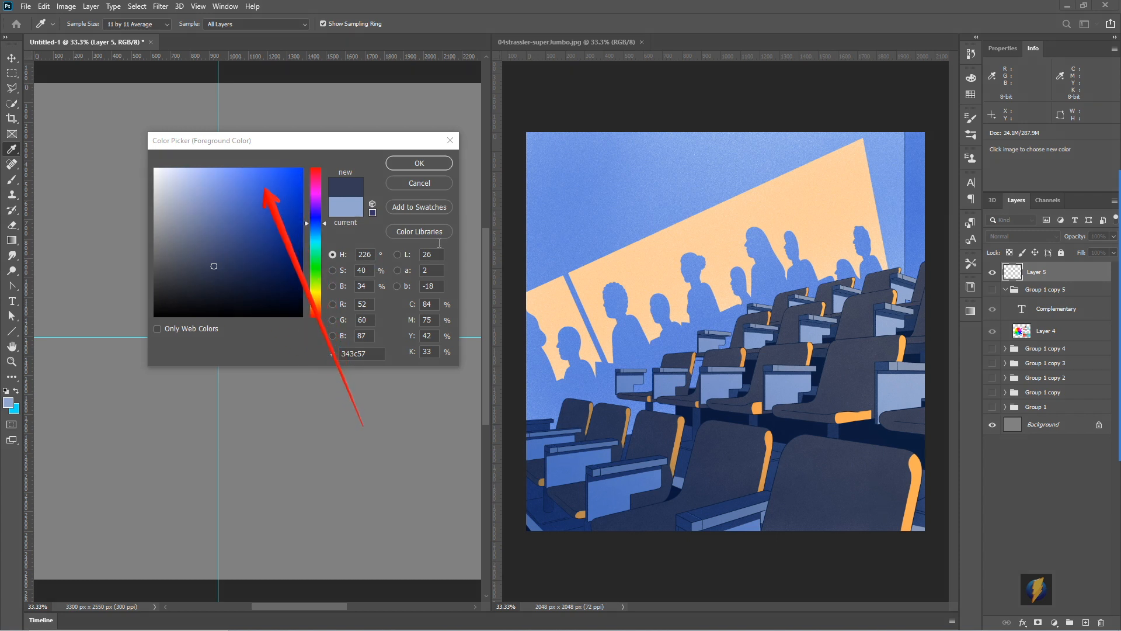
pyautogui.click(444, 197)
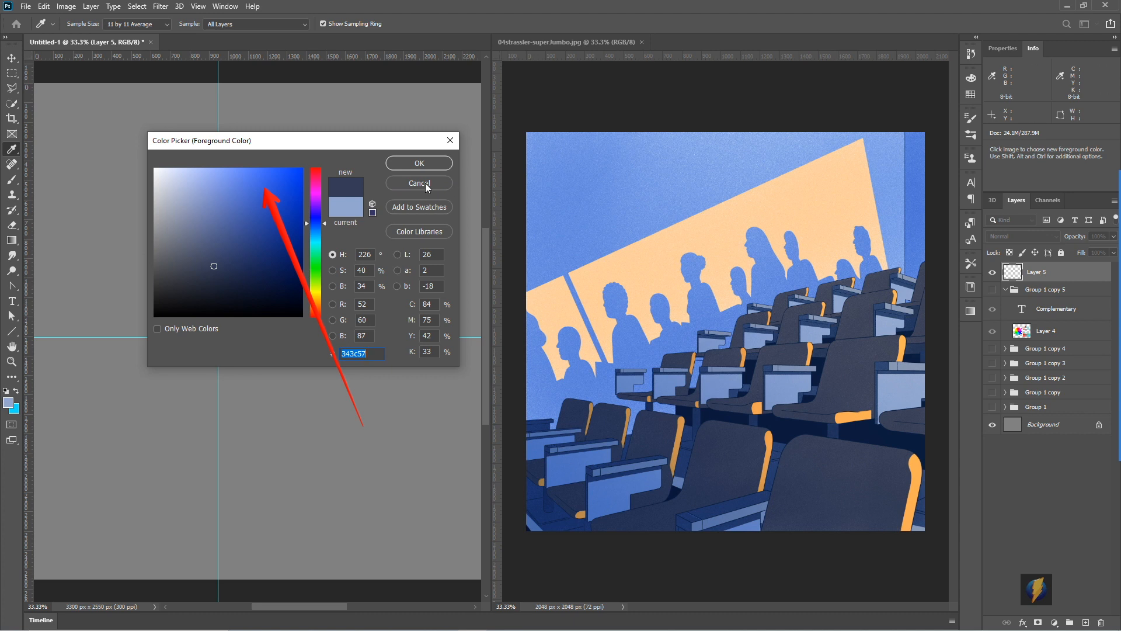
pyautogui.click(420, 183)
# - Paint a row of light blue, medium blue and dark navy brush dabs sampled from the illustration onto the grey canvas
pyautogui.press('m')
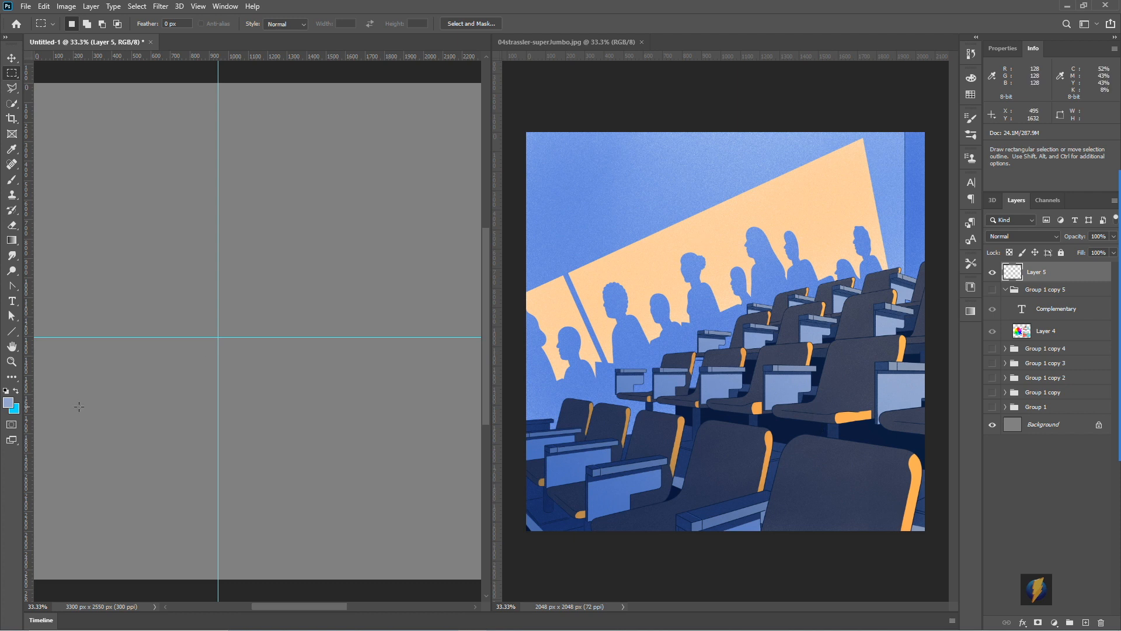
pyautogui.press('b')
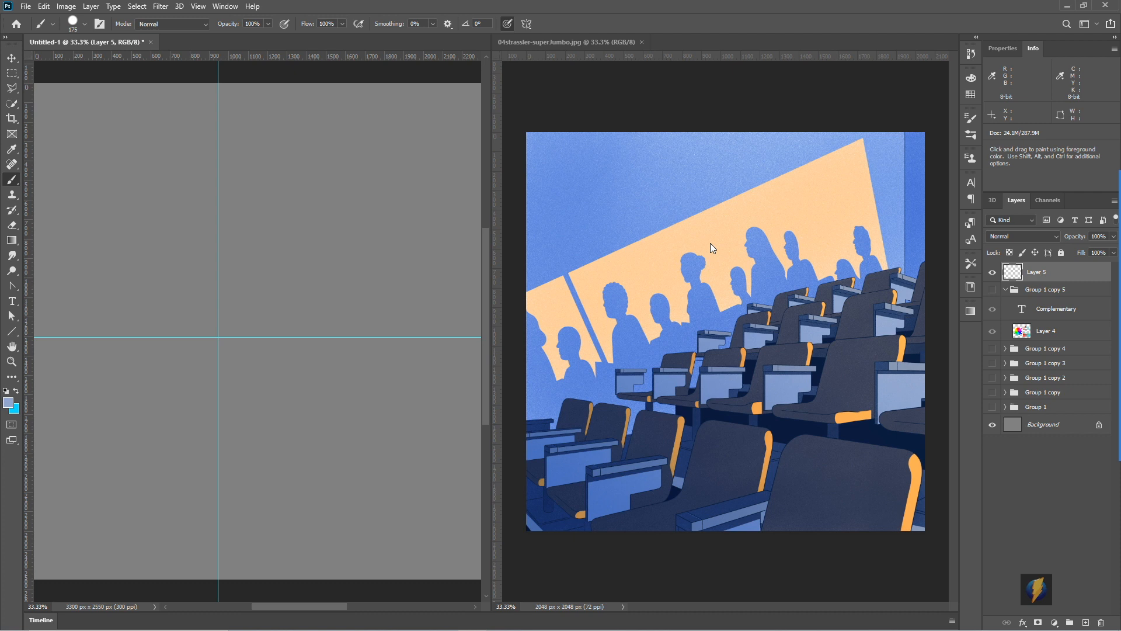
pyautogui.press('alt')
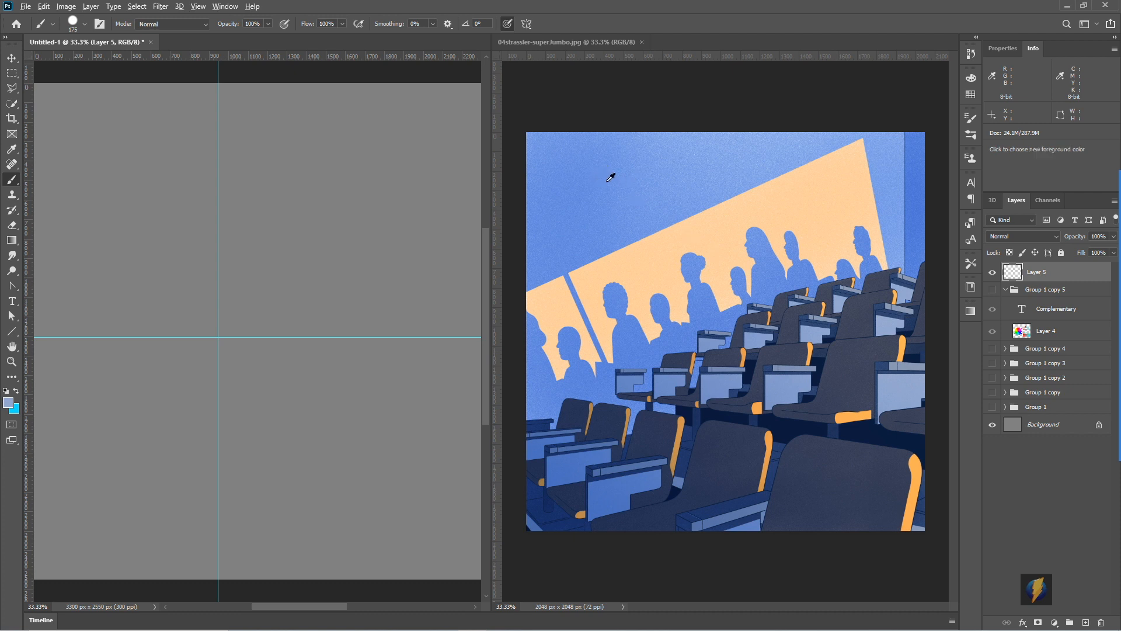
pyautogui.keyDown('alt'); pyautogui.click(607, 175); pyautogui.keyUp('alt')
pyautogui.click(273, 162)
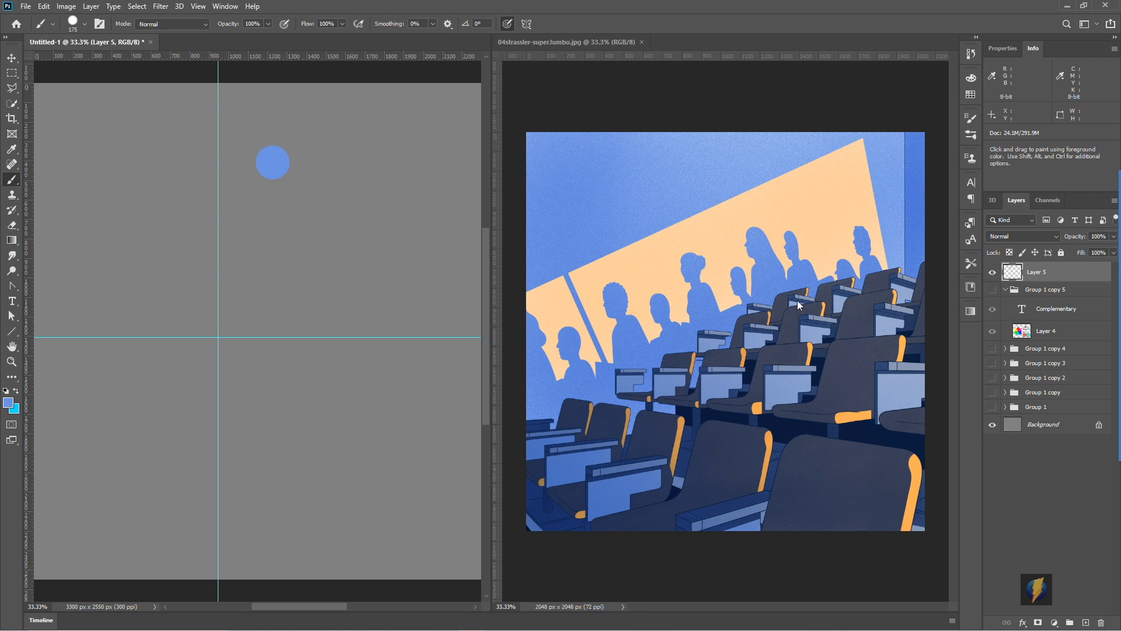
pyautogui.press('alt')
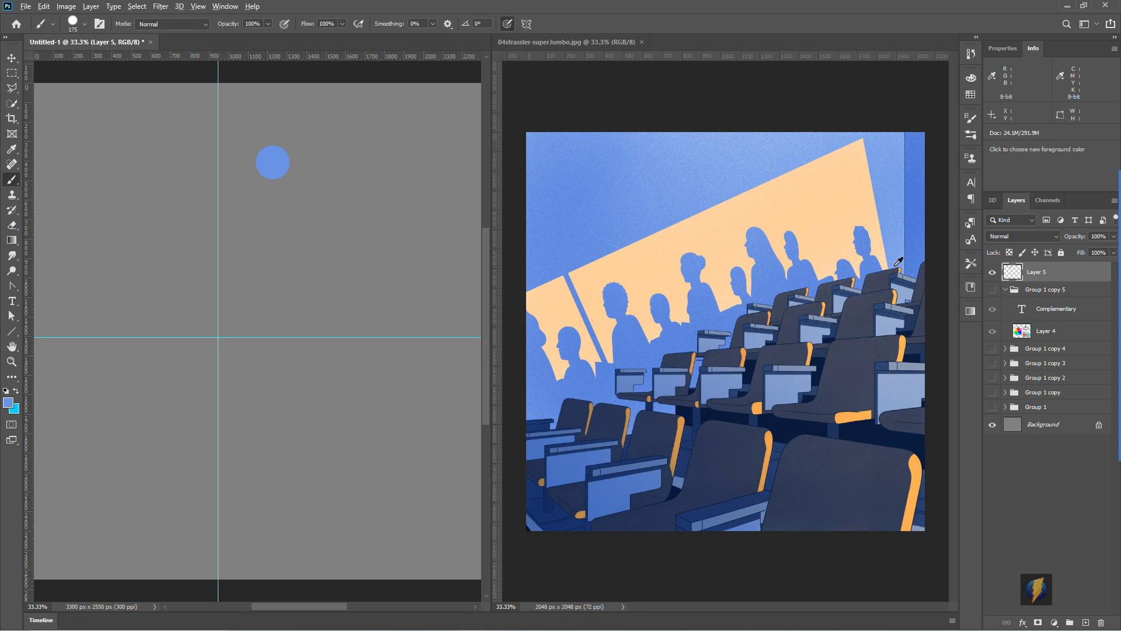
pyautogui.keyDown('alt'); pyautogui.click(912, 228); pyautogui.keyUp('alt')
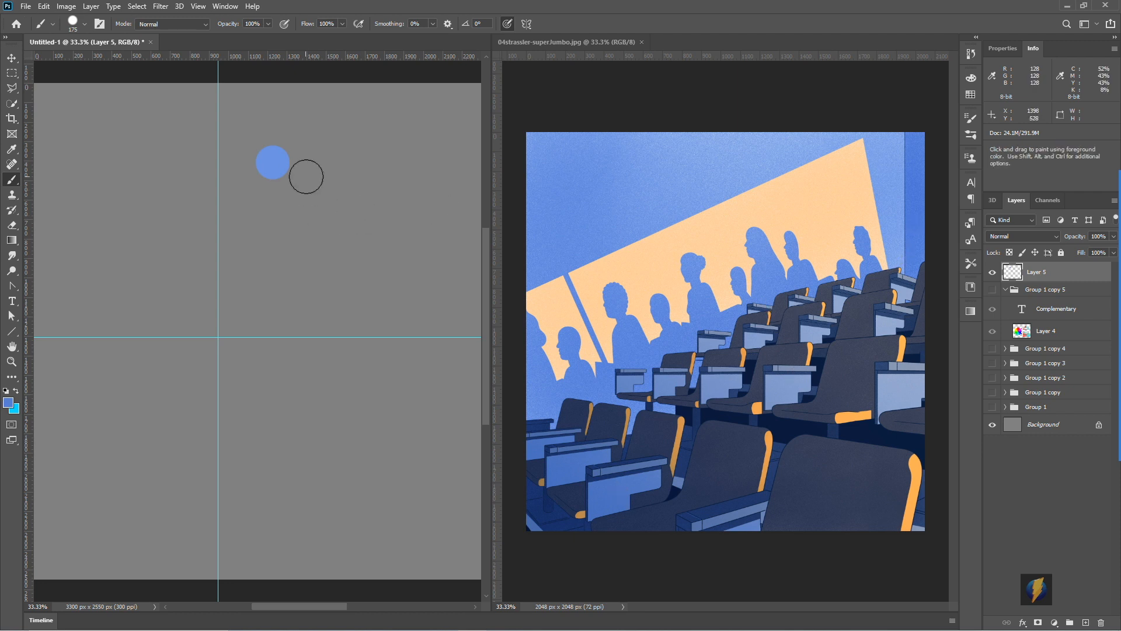
pyautogui.click(308, 165)
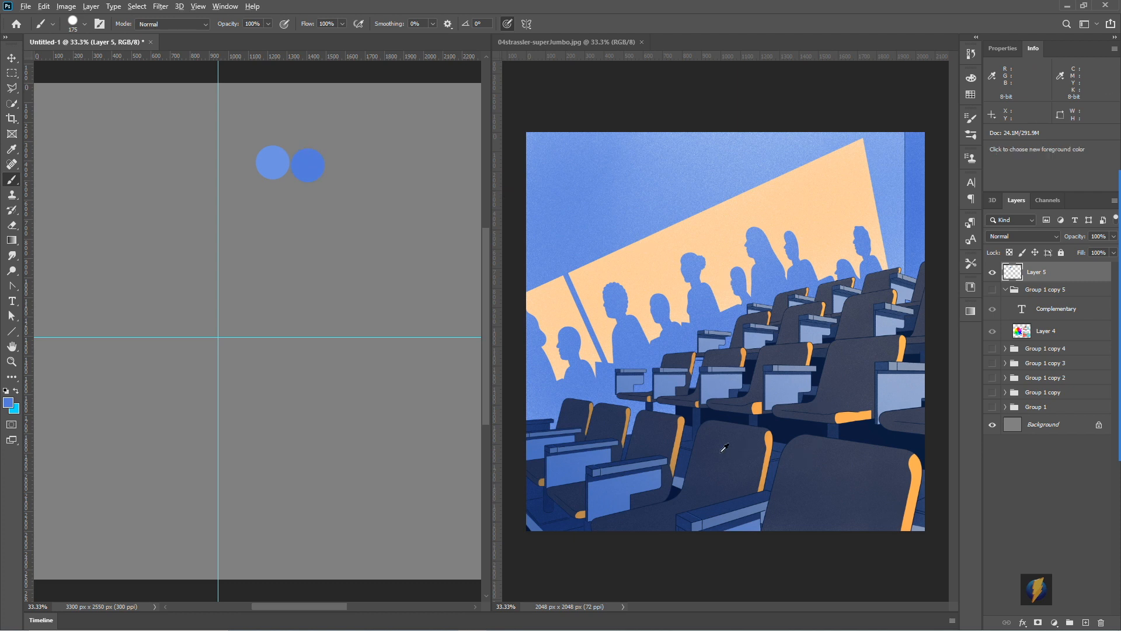
pyautogui.keyDown('alt'); pyautogui.click(725, 428); pyautogui.keyUp('alt')
pyautogui.click(343, 165)
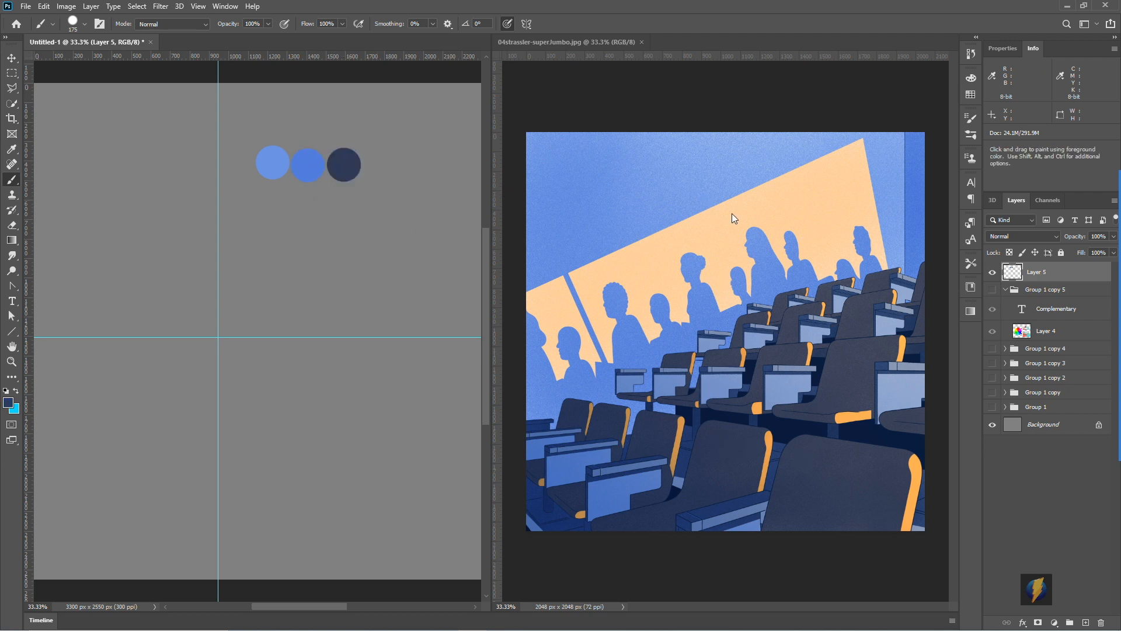
# - Paint a second row of peach and orange dabs below the blues, sampled from the illustration's wall and seat edge
pyautogui.keyDown('alt'); pyautogui.click(812, 186); pyautogui.keyUp('alt')
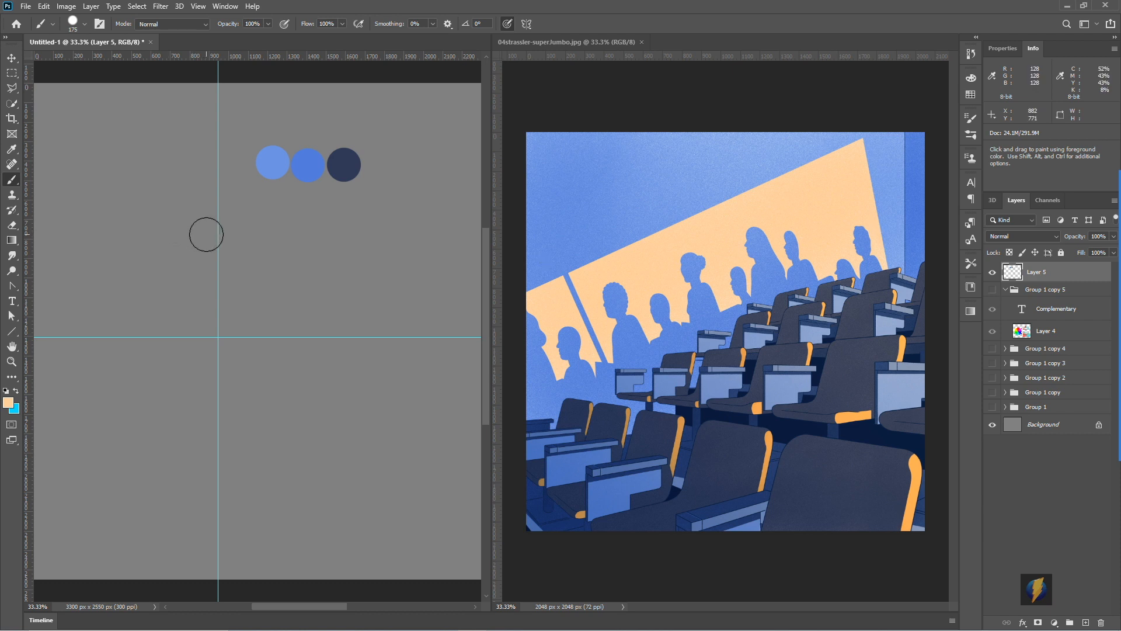
pyautogui.click(284, 207)
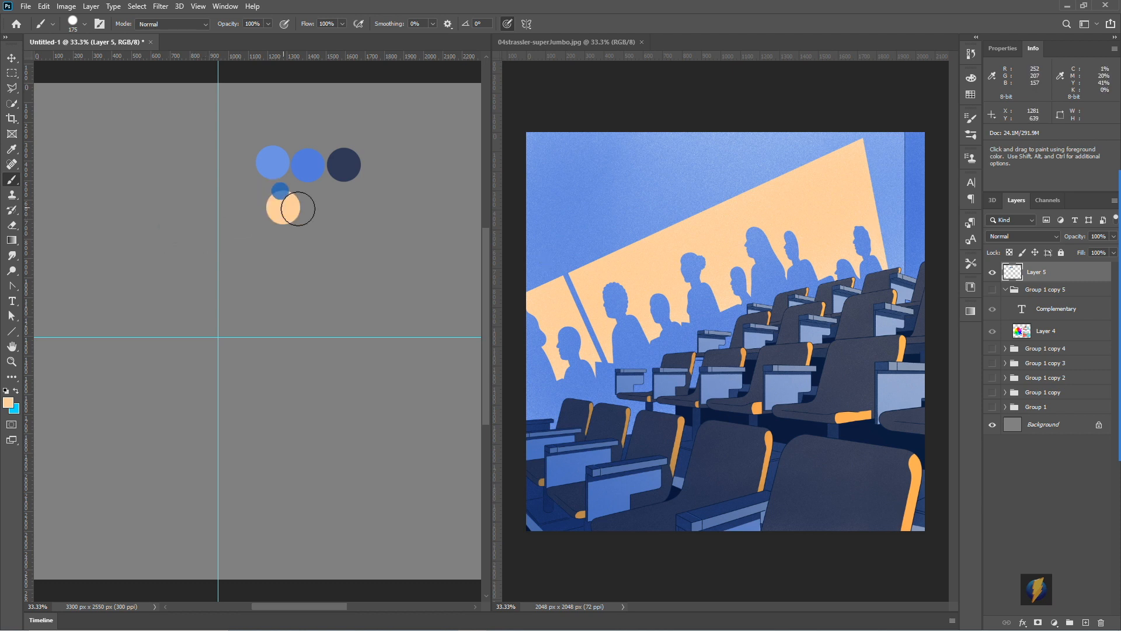
pyautogui.keyDown('alt'); pyautogui.click(767, 431); pyautogui.keyUp('alt')
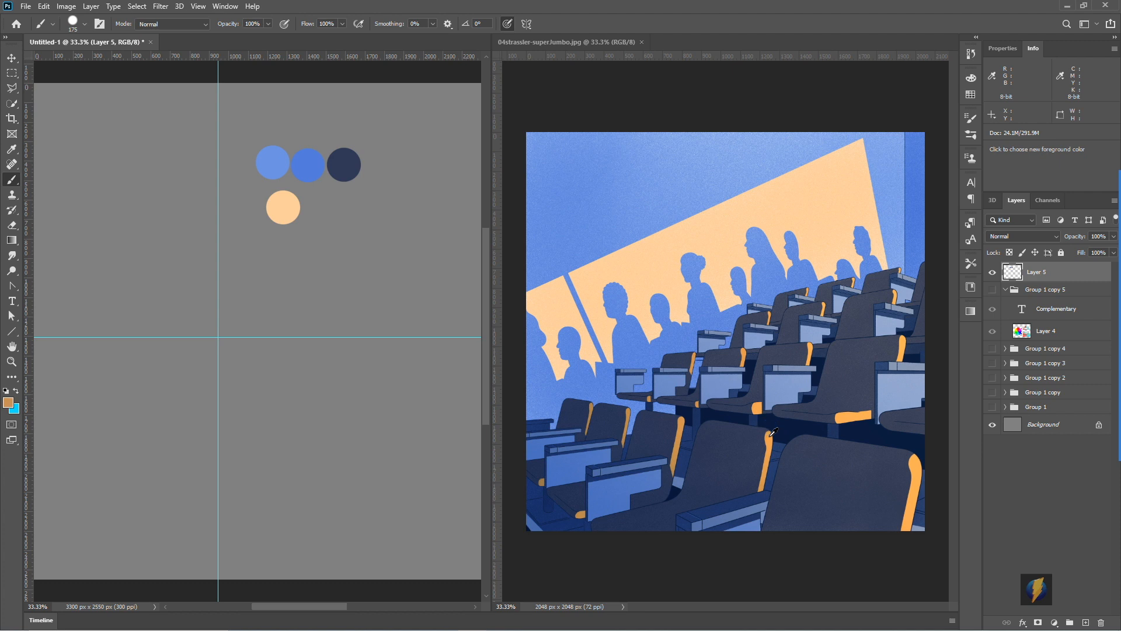
pyautogui.click(319, 211)
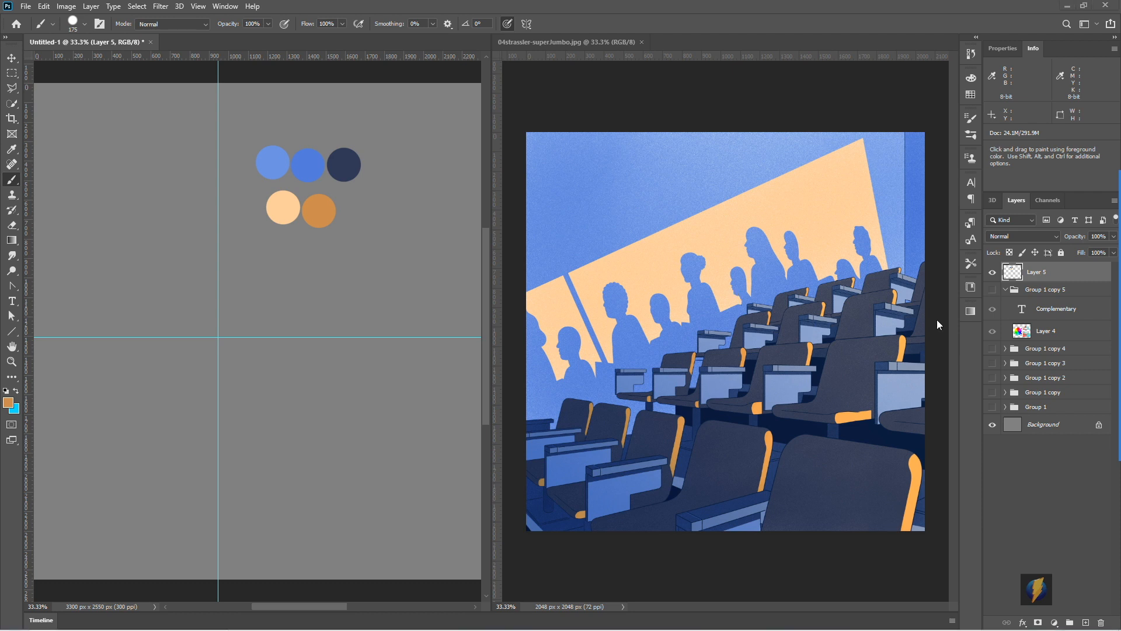
pyautogui.moveTo(1109, 334)
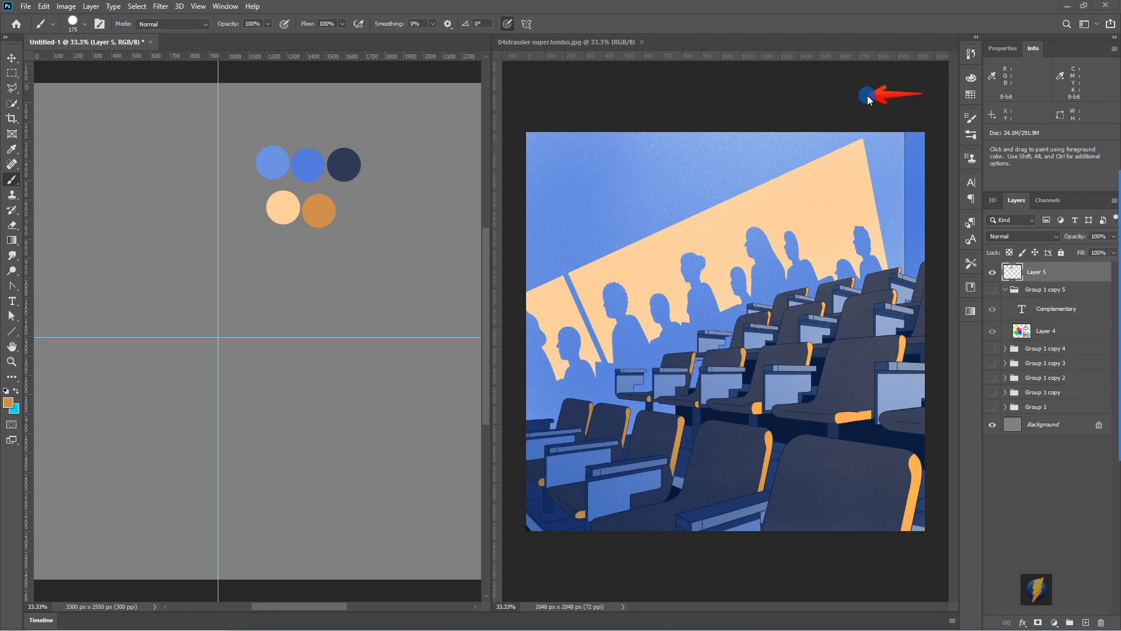
pyautogui.moveTo(867, 96)
pyautogui.mouseDown()
pyautogui.moveTo(383, 125)
pyautogui.moveTo(228, 168)
pyautogui.moveTo(376, 243)
pyautogui.moveTo(400, 198)
pyautogui.mouseUp()
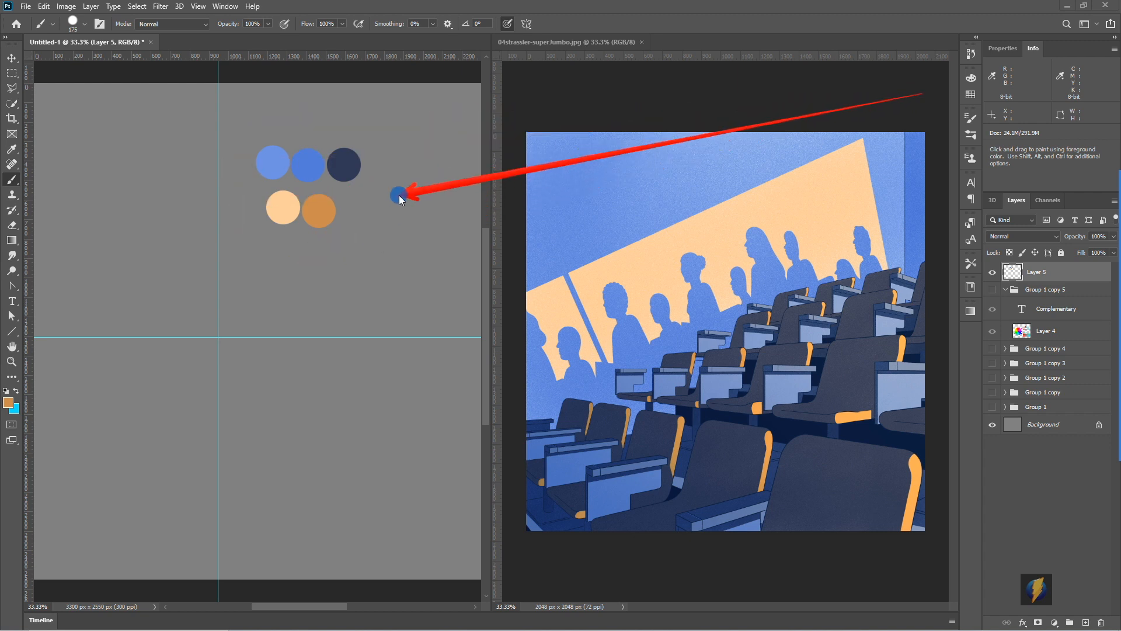
pyautogui.moveTo(399, 199); pyautogui.dragTo(380, 168)
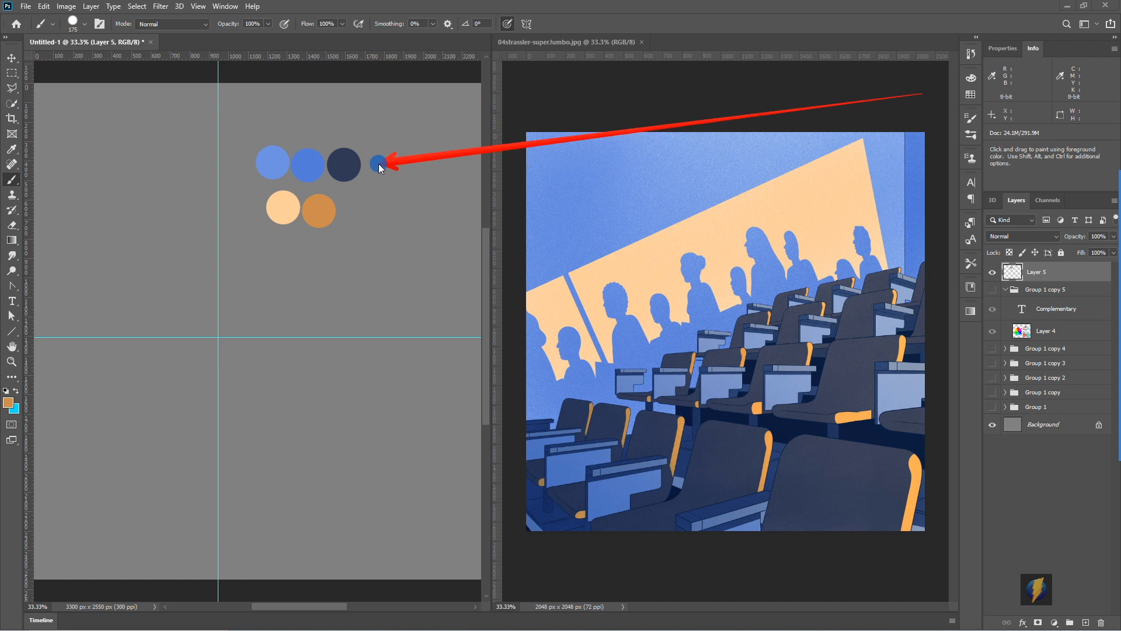
pyautogui.moveTo(378, 163); pyautogui.dragTo(369, 143)
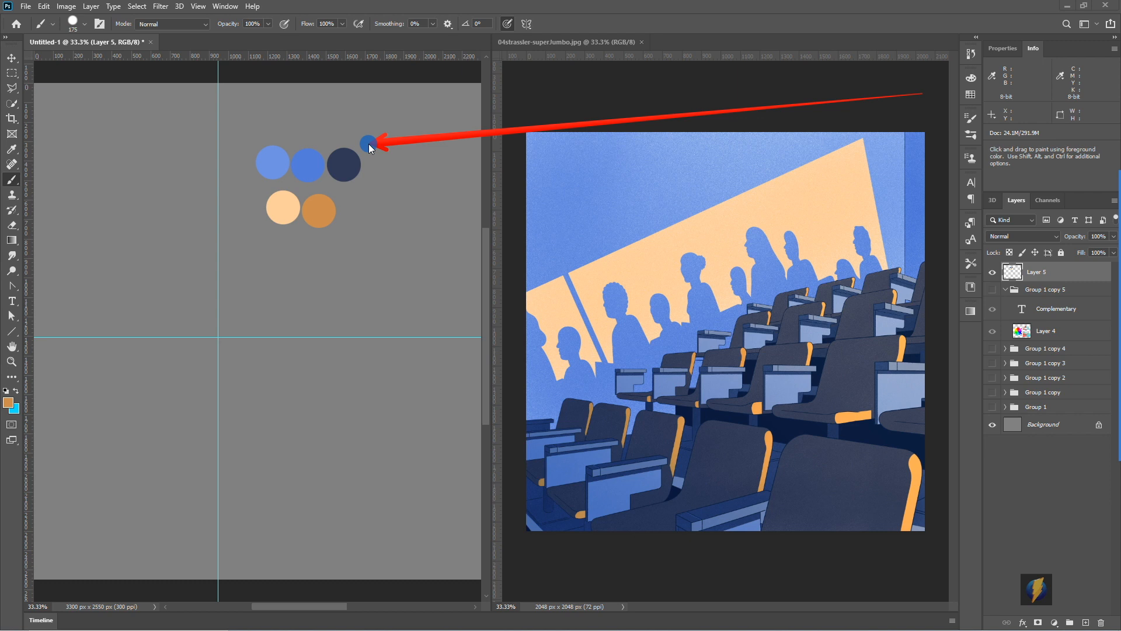
pyautogui.moveTo(369, 143)
pyautogui.mouseDown()
pyautogui.moveTo(307, 166)
pyautogui.moveTo(317, 192)
pyautogui.moveTo(285, 204)
pyautogui.moveTo(334, 214)
pyautogui.mouseUp()
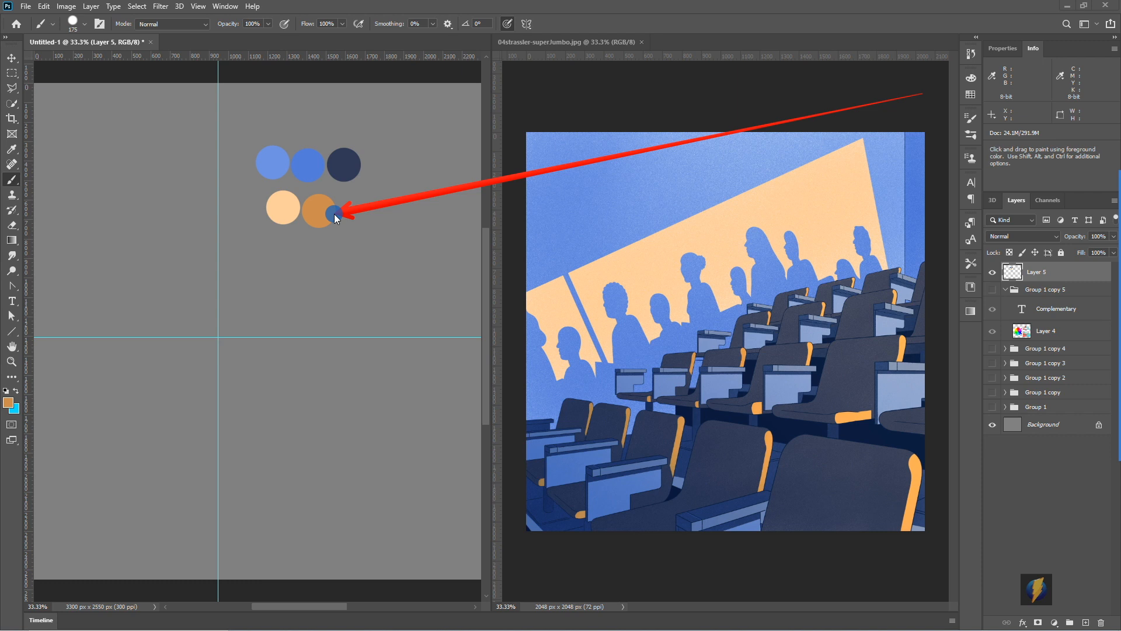
pyautogui.moveTo(334, 214)
pyautogui.mouseDown()
pyautogui.moveTo(270, 205)
pyautogui.moveTo(310, 208)
pyautogui.moveTo(254, 173)
pyautogui.moveTo(348, 160)
pyautogui.moveTo(354, 213)
pyautogui.mouseUp()
pyautogui.press('Escape')
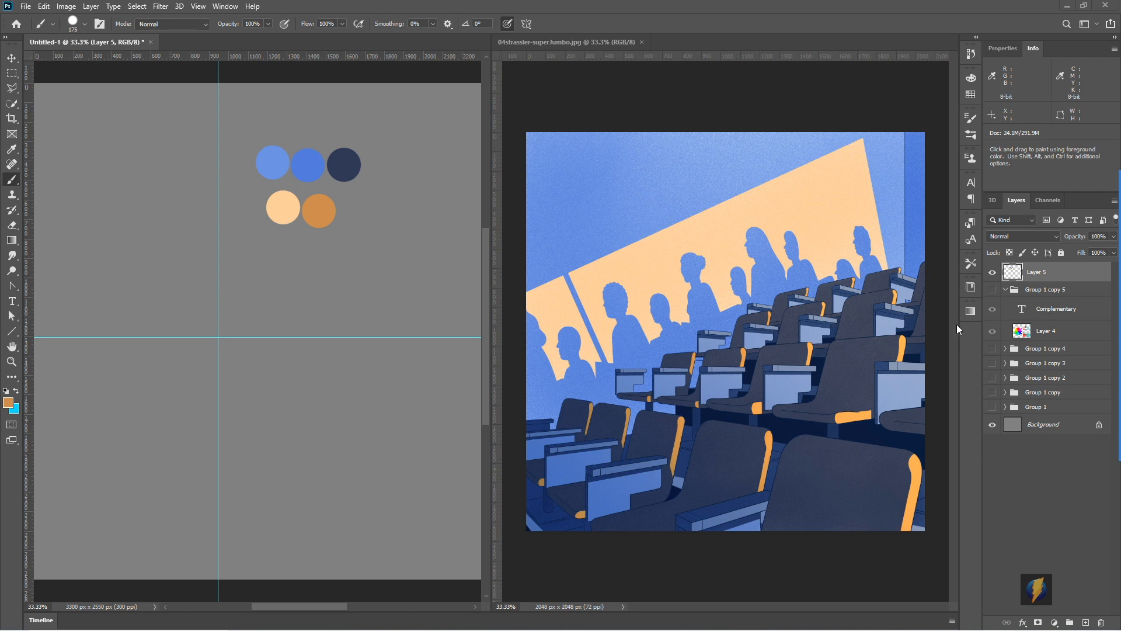
# - Preview a Hue/Saturation adjustment with a hue of -180 on the palette dabs, and cancel it
pyautogui.click(67, 7)
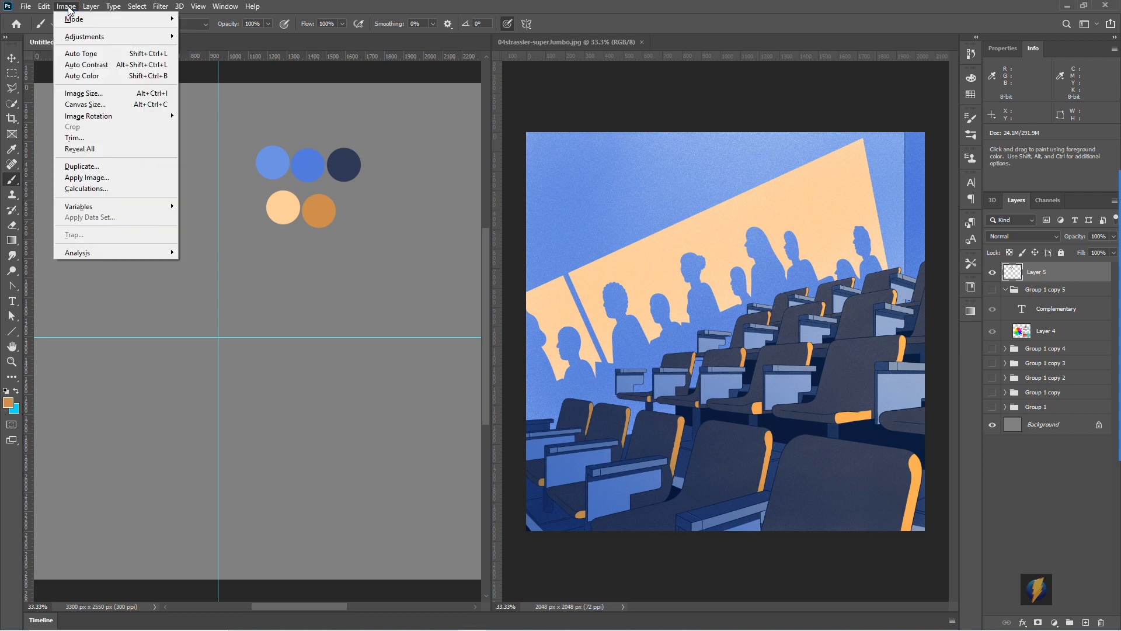
pyautogui.moveTo(77, 42)
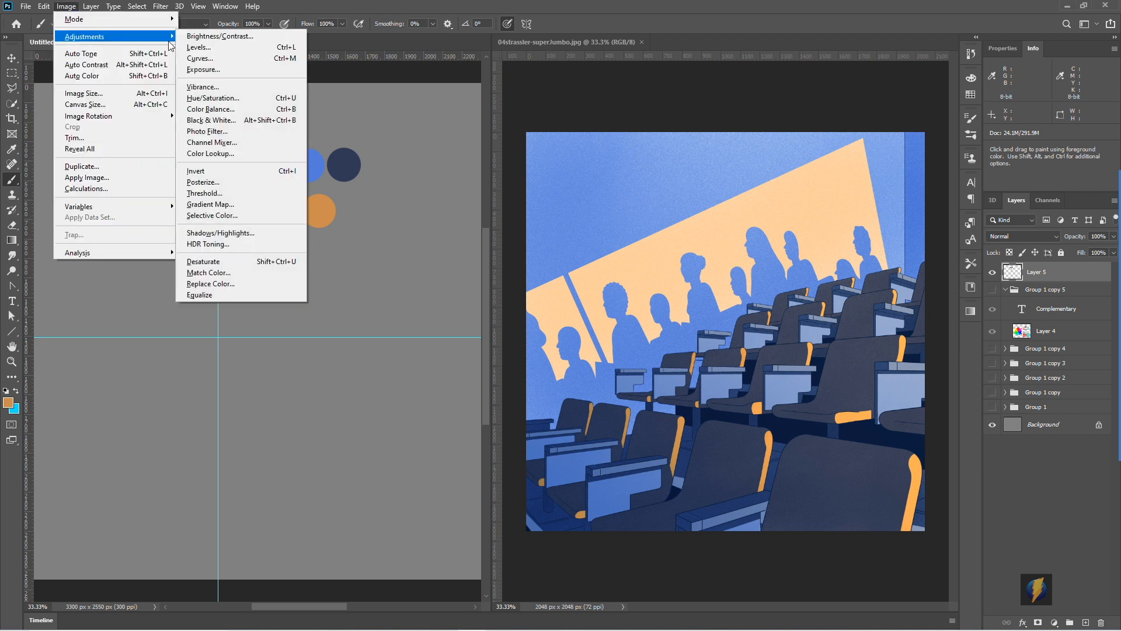
pyautogui.click(212, 98)
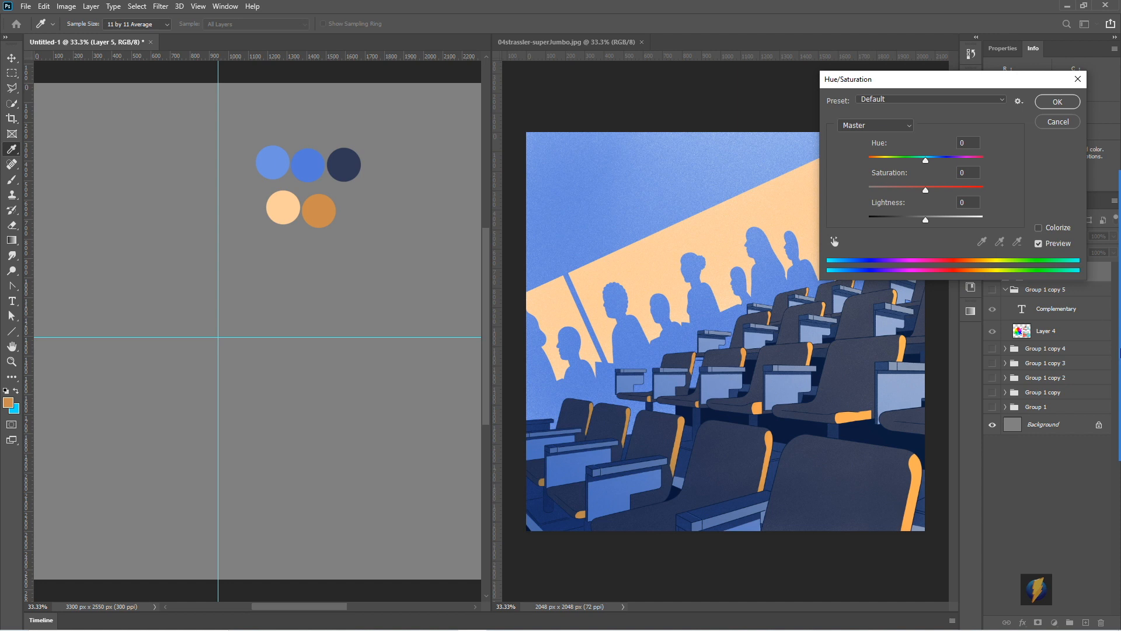
pyautogui.click(1096, 350)
pyautogui.moveTo(445, 150)
pyautogui.mouseDown()
pyautogui.moveTo(350, 167)
pyautogui.moveTo(303, 202)
pyautogui.moveTo(344, 207)
pyautogui.moveTo(375, 192)
pyautogui.mouseUp()
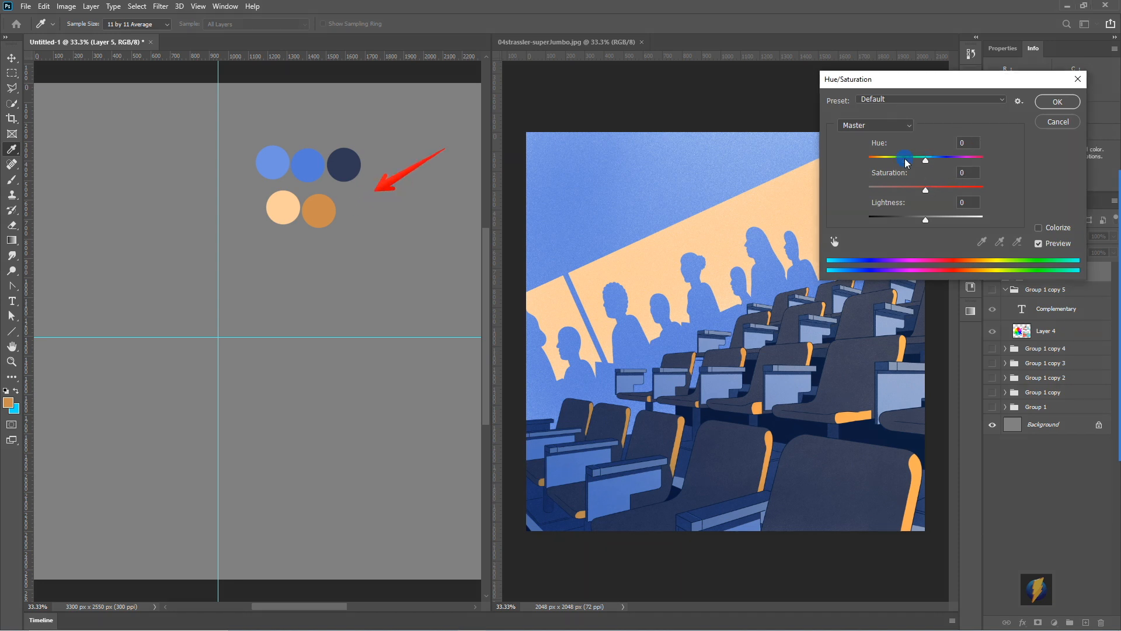
pyautogui.moveTo(926, 162); pyautogui.dragTo(738, 163)
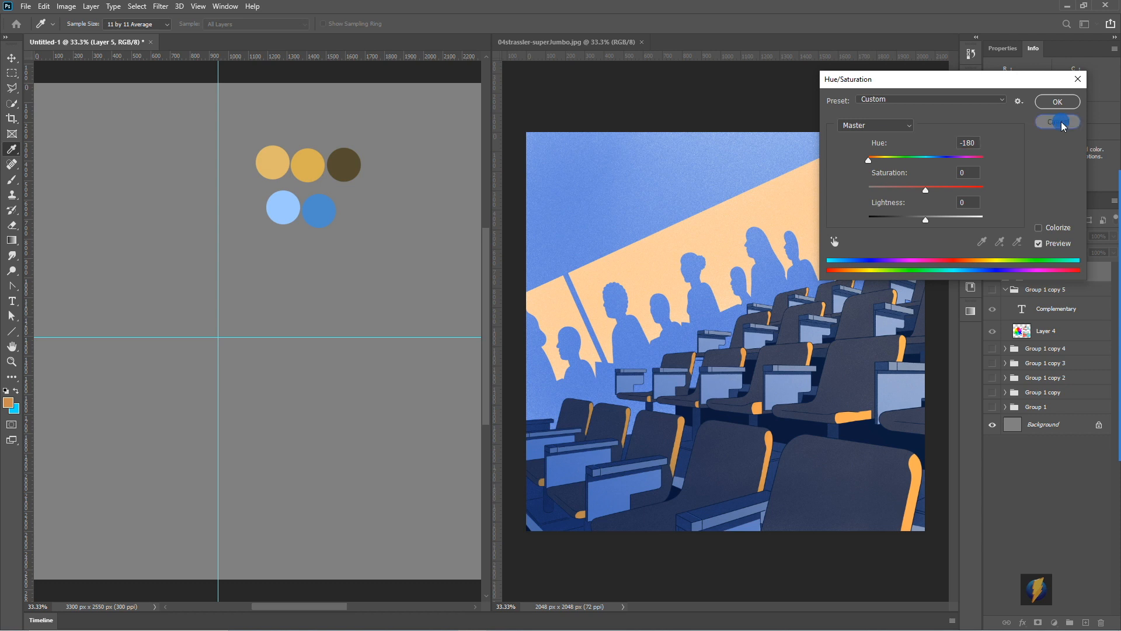
pyautogui.press('Return')
pyautogui.press('b')
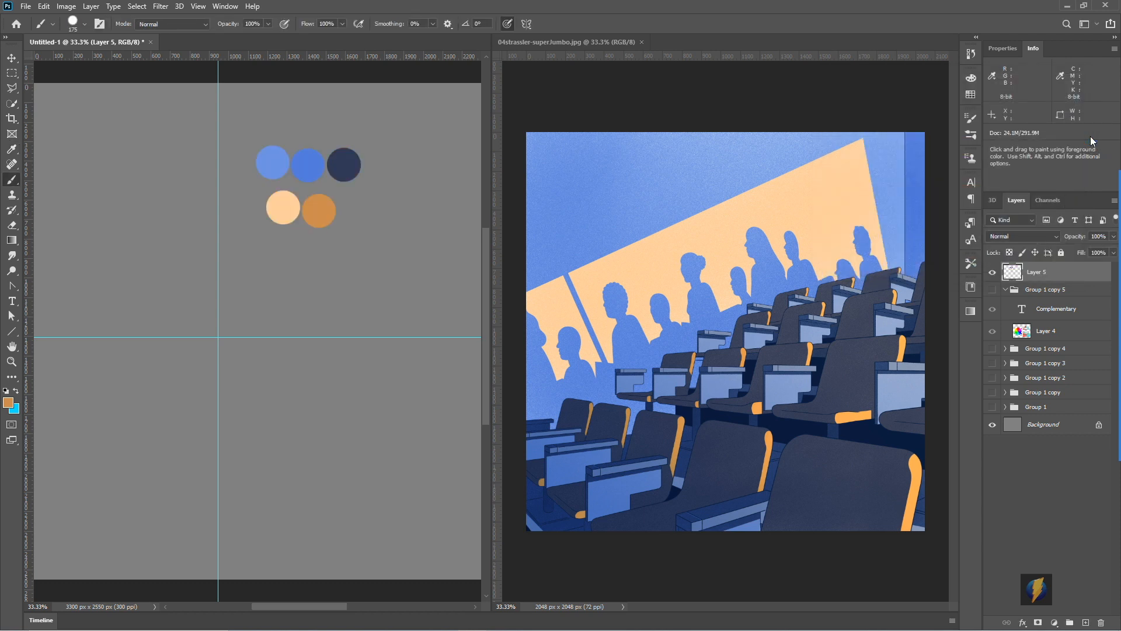